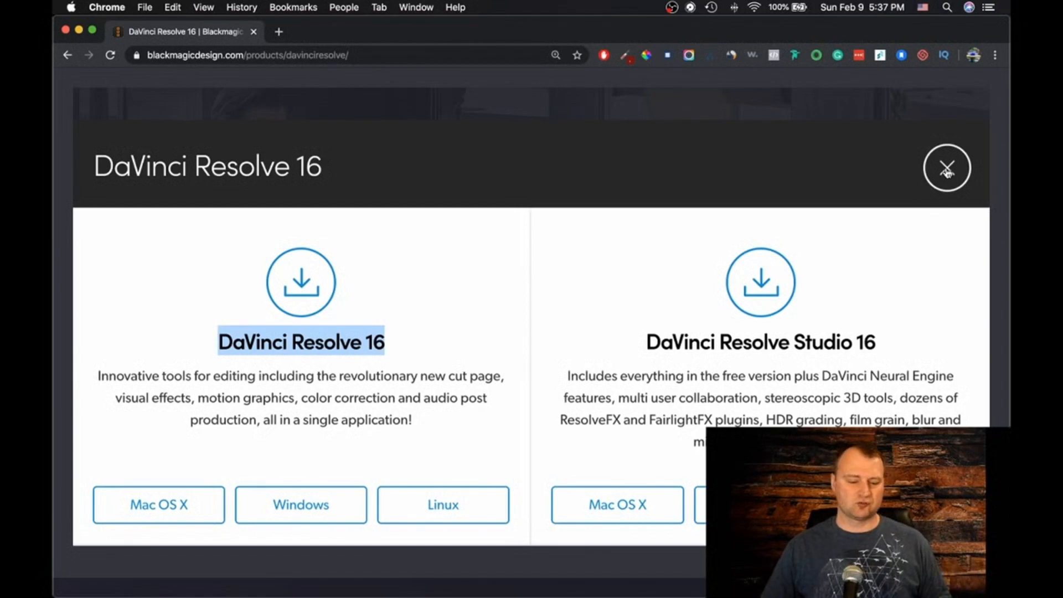
Close the download dialog and open the Training page from the DaVinci Resolve 16 section list
left_click(947, 172)
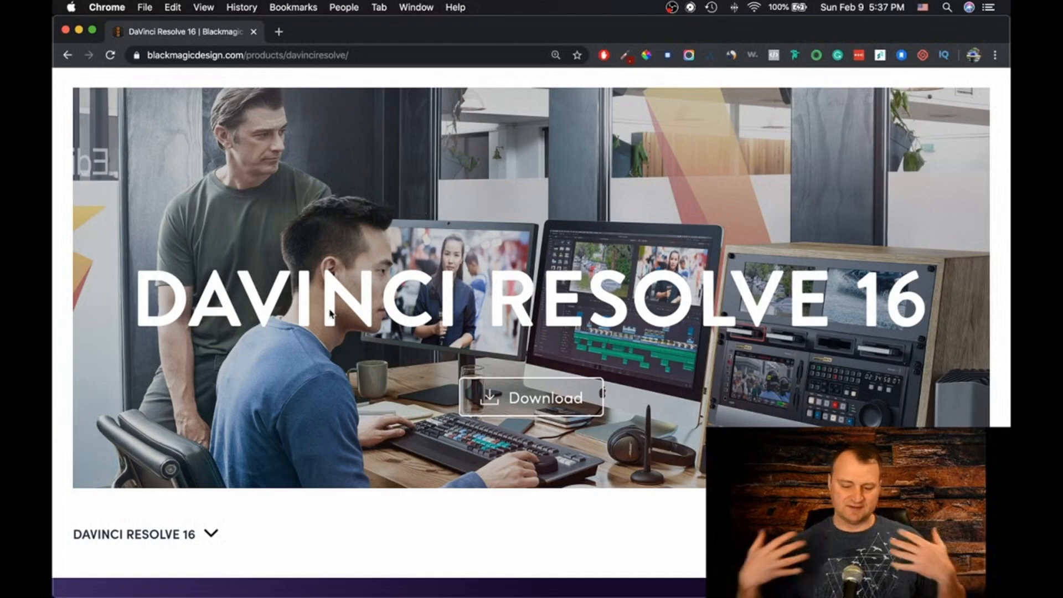
scroll(191, 490, "down", 10)
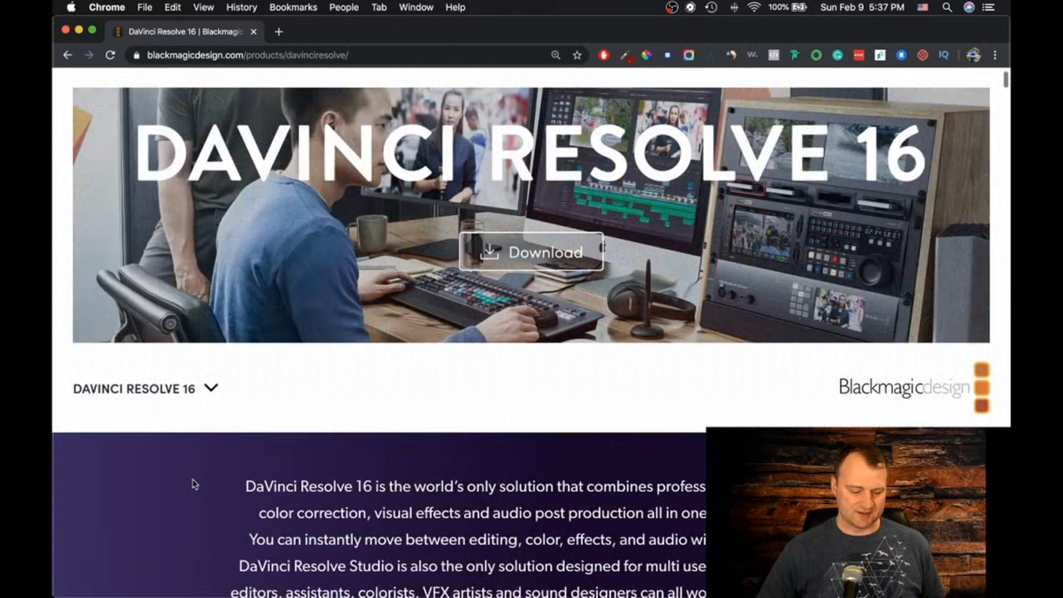
scroll(190, 494, "up", 5)
scroll(197, 299, "down", 2)
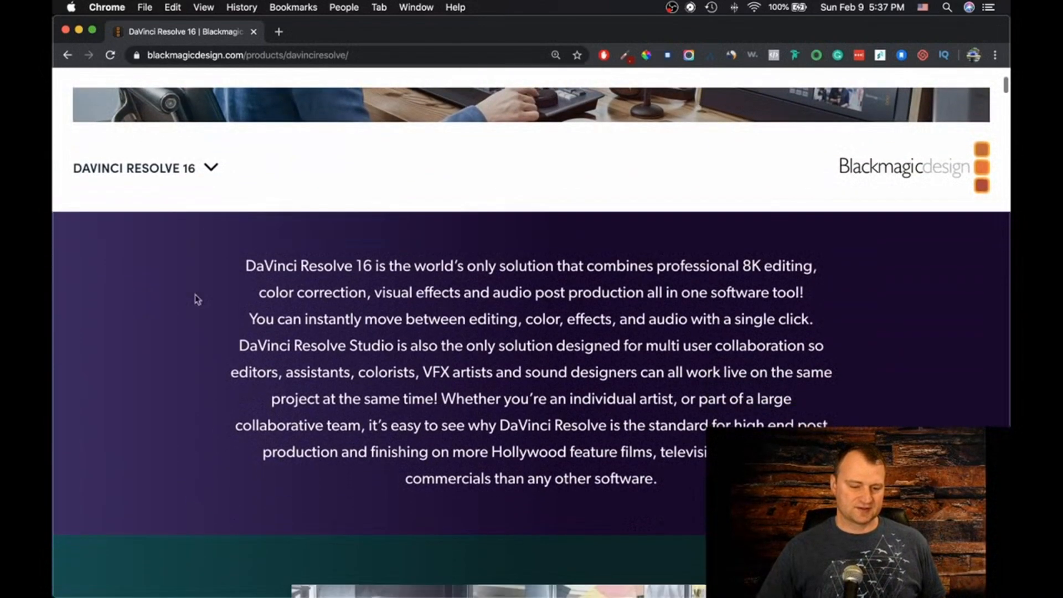
left_click(211, 168)
scroll(138, 534, "down", 5)
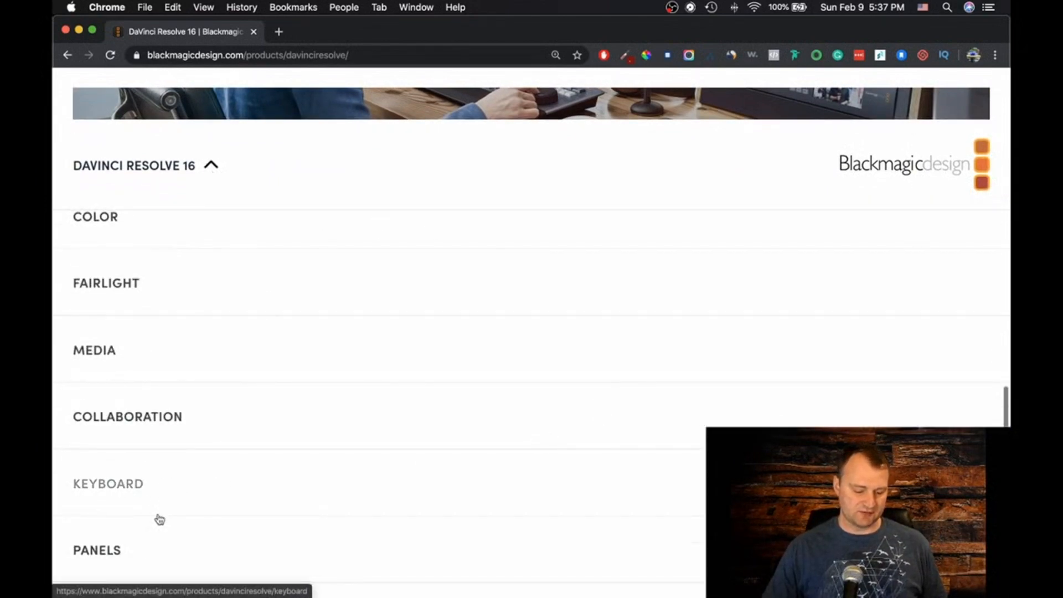
scroll(215, 380, "up", 2)
left_click(211, 165)
scroll(178, 449, "down", 5)
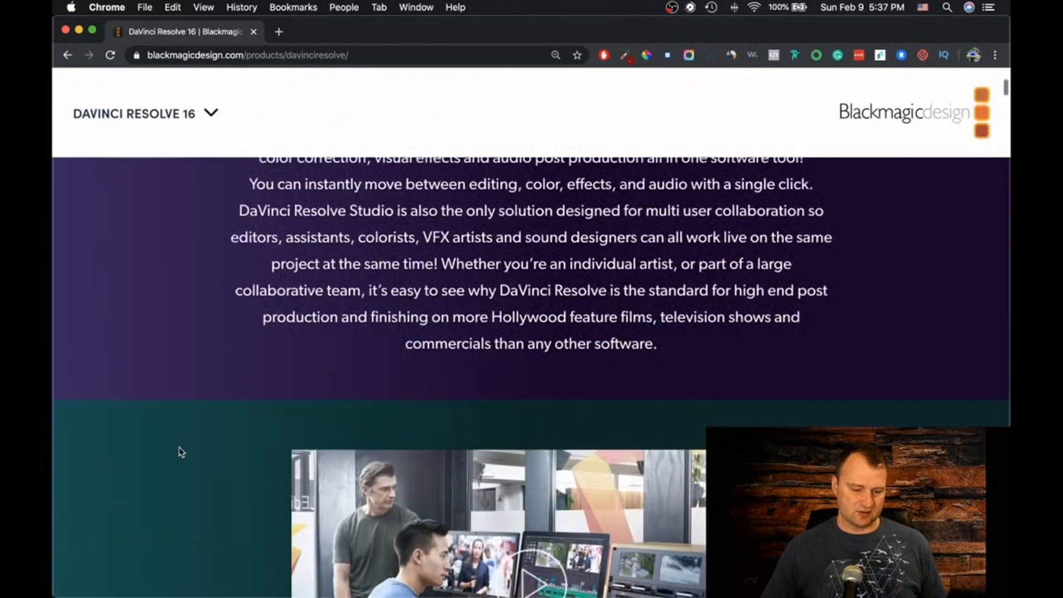
left_click(211, 114)
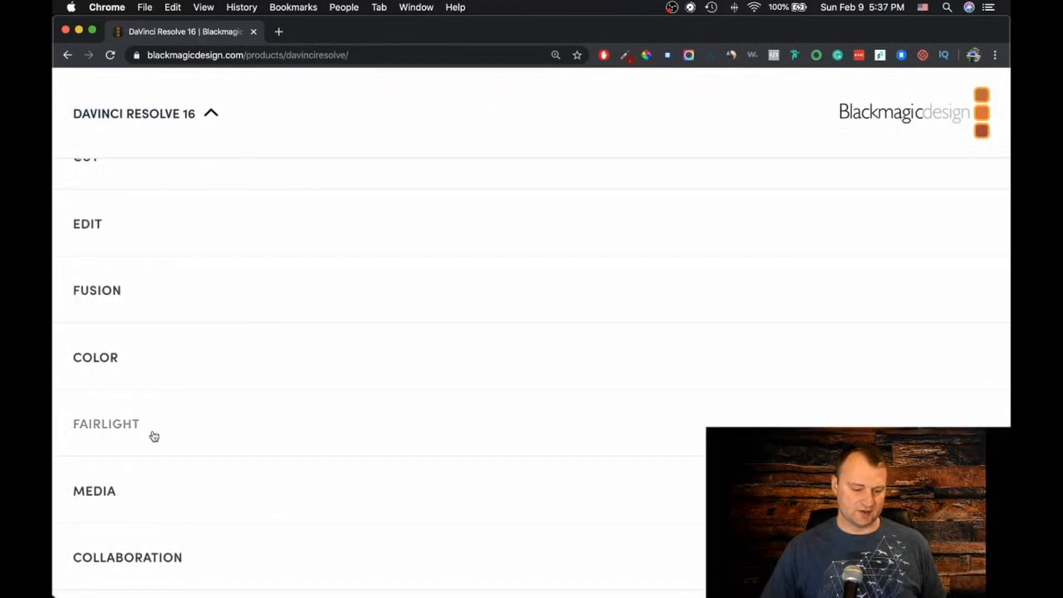
scroll(124, 538, "down", 3)
left_click(114, 563)
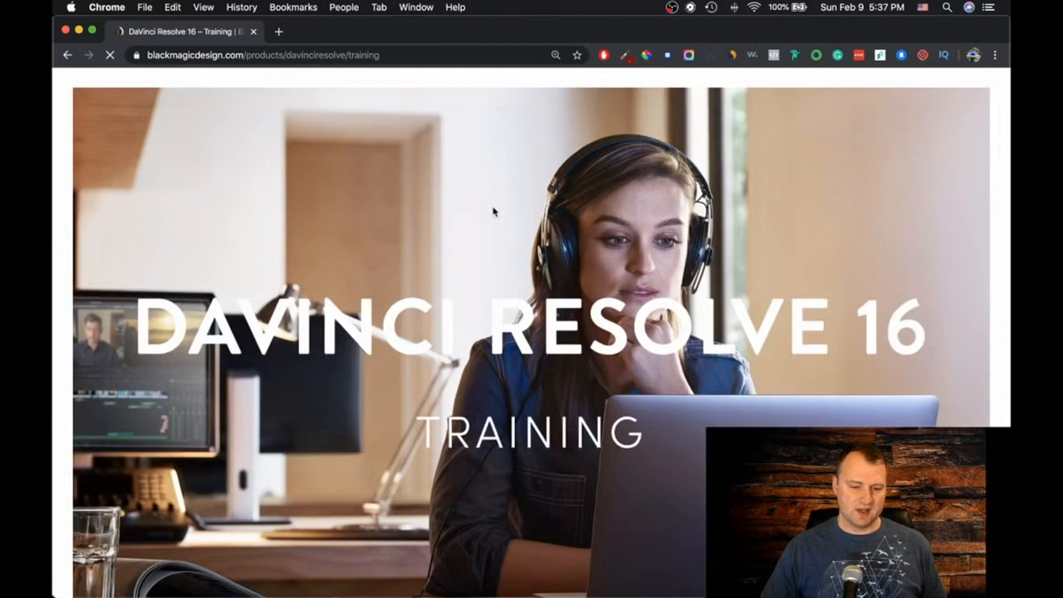
Examine the Introduction to Editing training entry with its video and project file downloads, and close the page
scroll(299, 497, "down", 10)
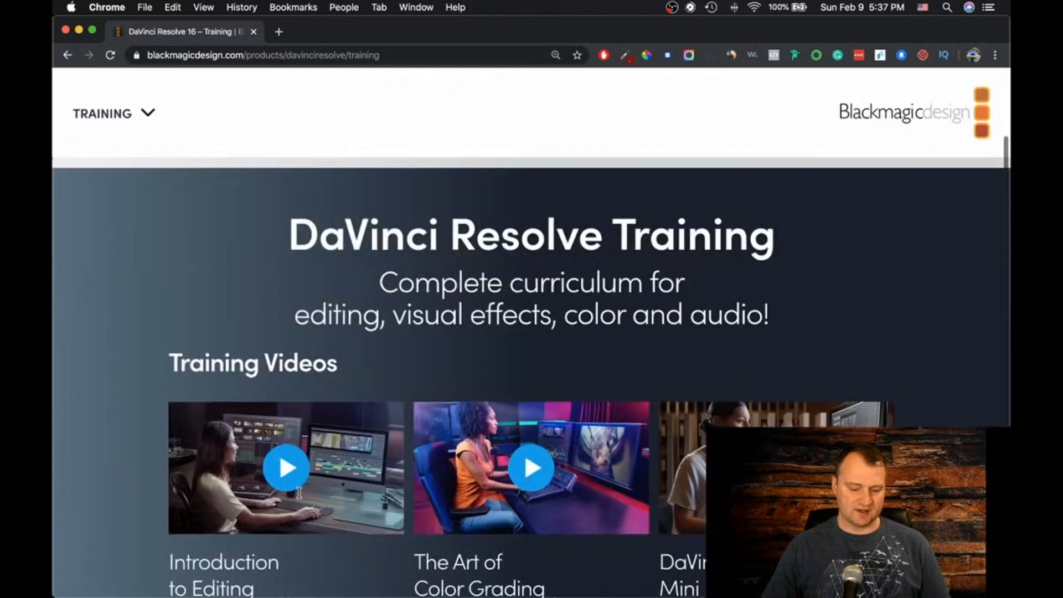
scroll(299, 492, "up", 3)
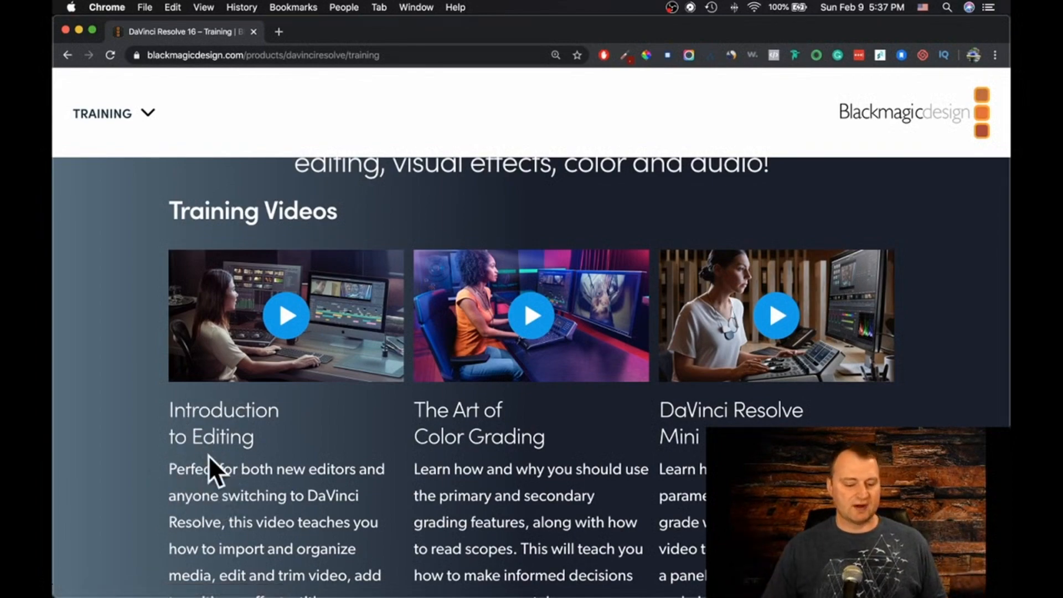
scroll(209, 459, "down", 5)
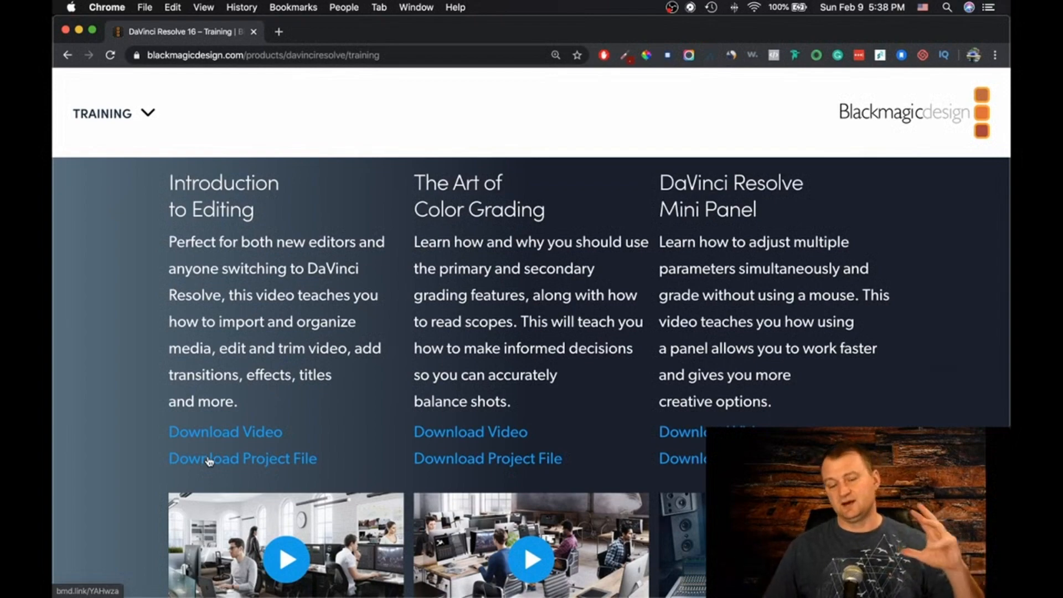
scroll(209, 461, "up", 3)
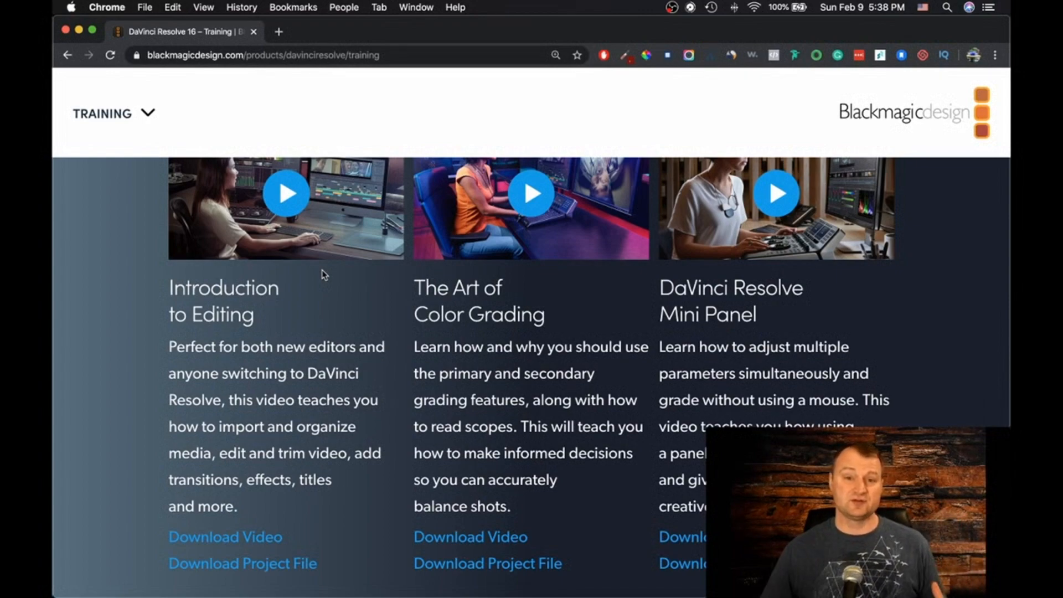
scroll(324, 275, "down", 5)
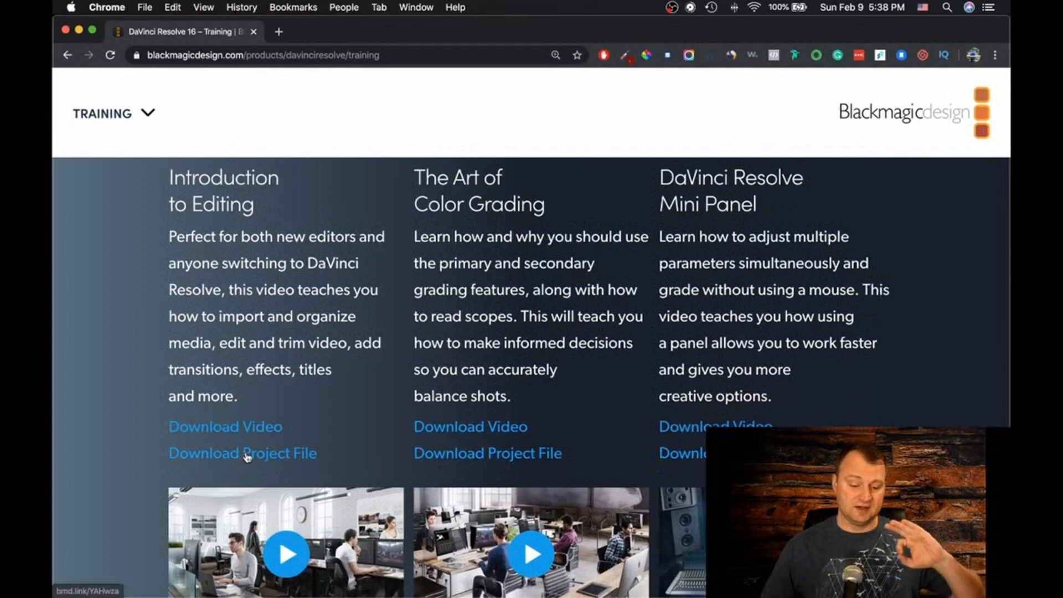
left_click(253, 31)
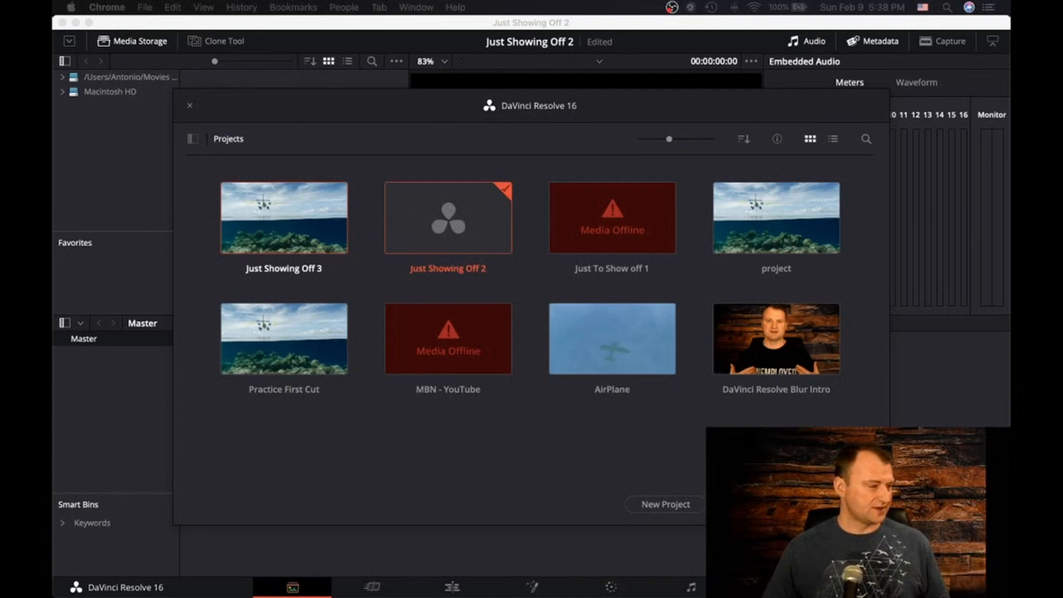
Switch to Finder and open project.drp from the Age of Airplanes Tutorial.dra folder
left_click(262, 584)
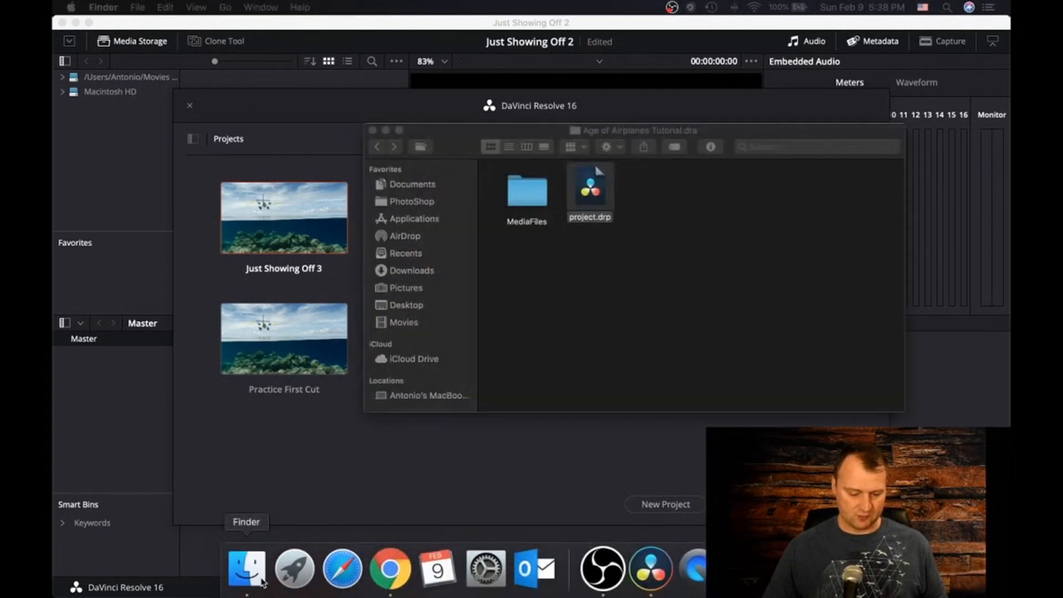
left_click(378, 146)
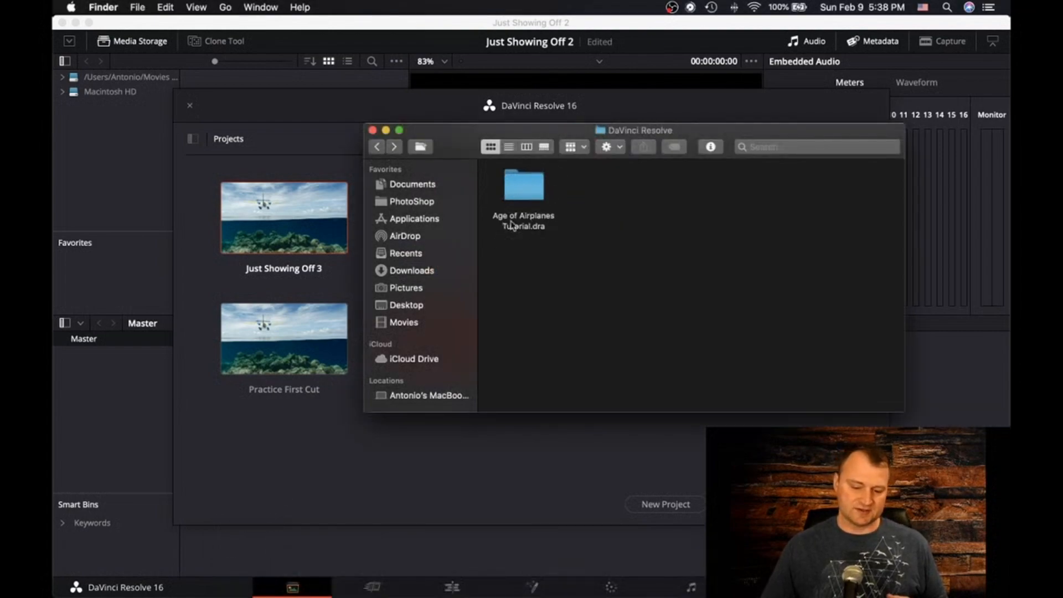
left_click(533, 186)
double_click(525, 202)
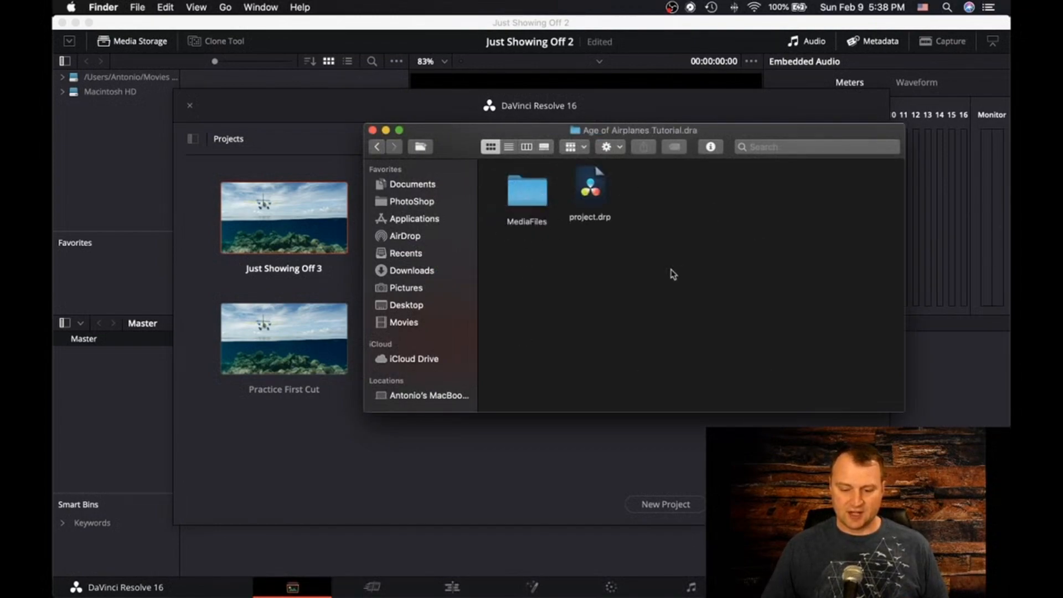
double_click(588, 193)
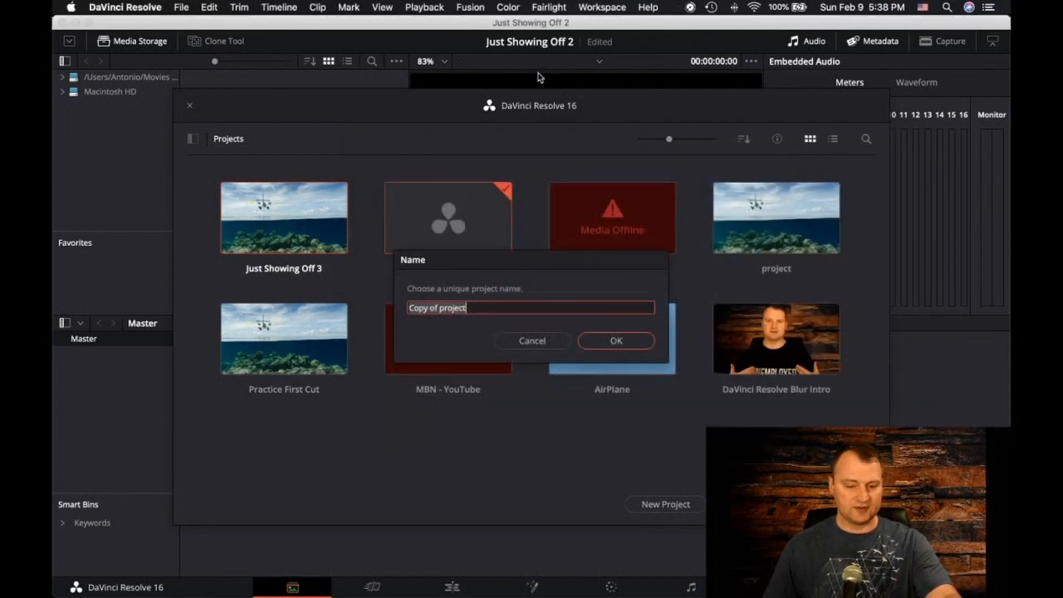
Import the project under the name Just Showing 5, discarding the unsaved changes to Just Showing Off 2
left_click(485, 309)
left_click_drag(485, 310, 389, 306)
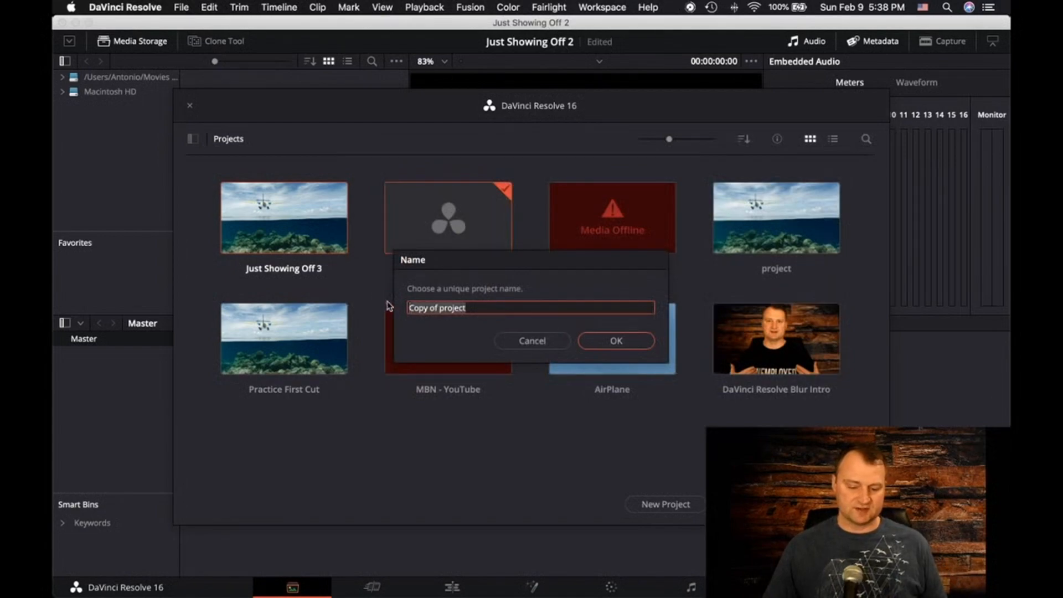
key("BackSpace")
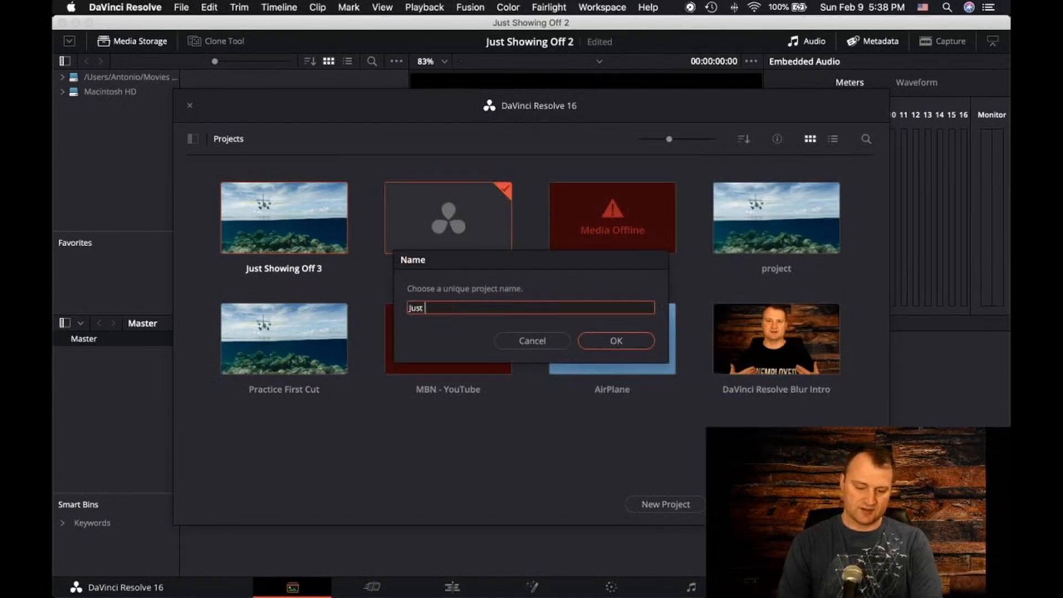
type("Just Showing ")
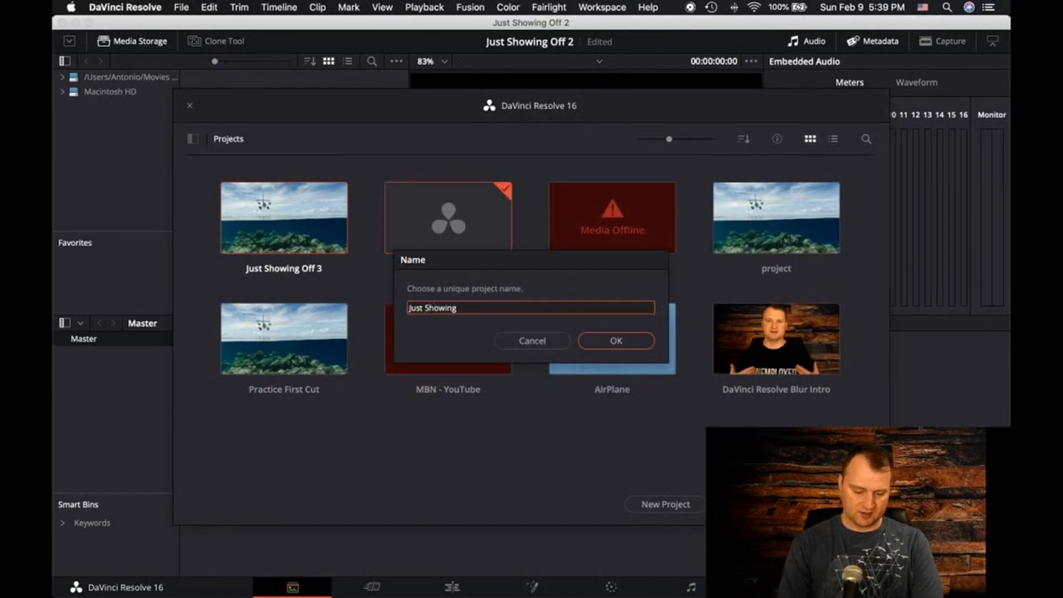
type("5")
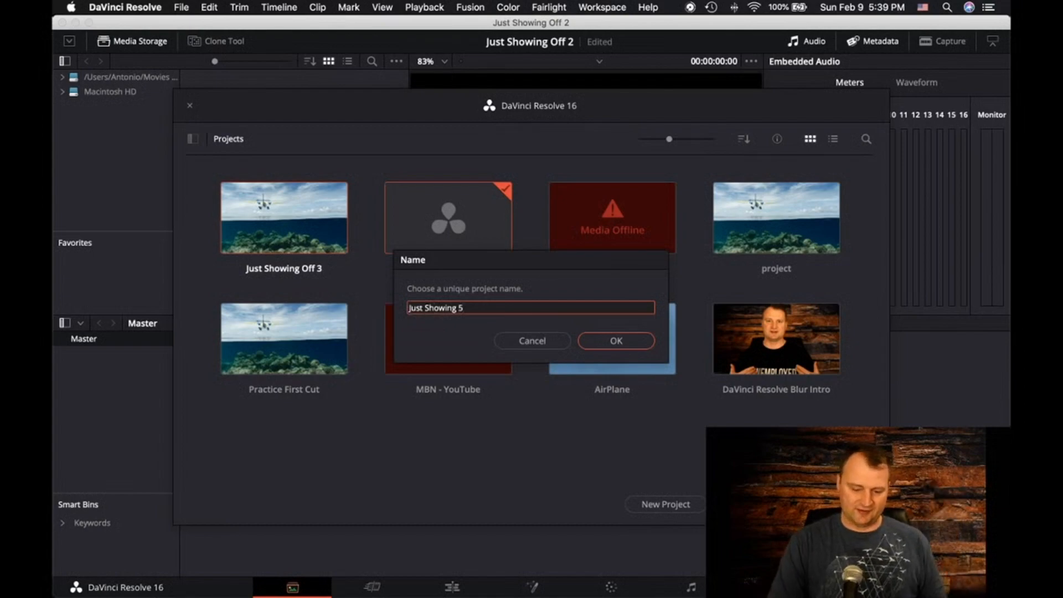
key("Return")
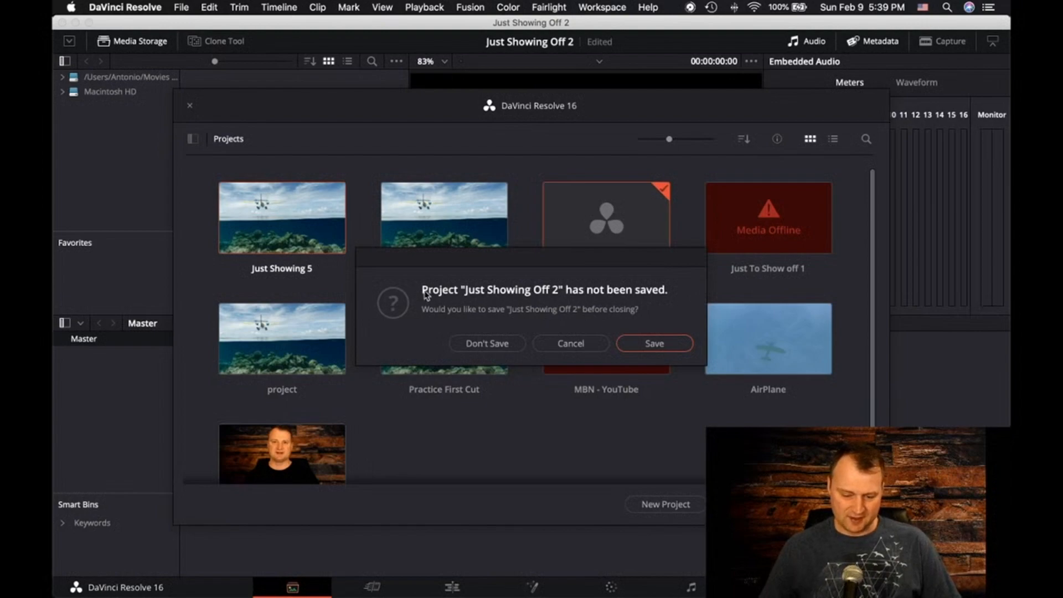
left_click(479, 344)
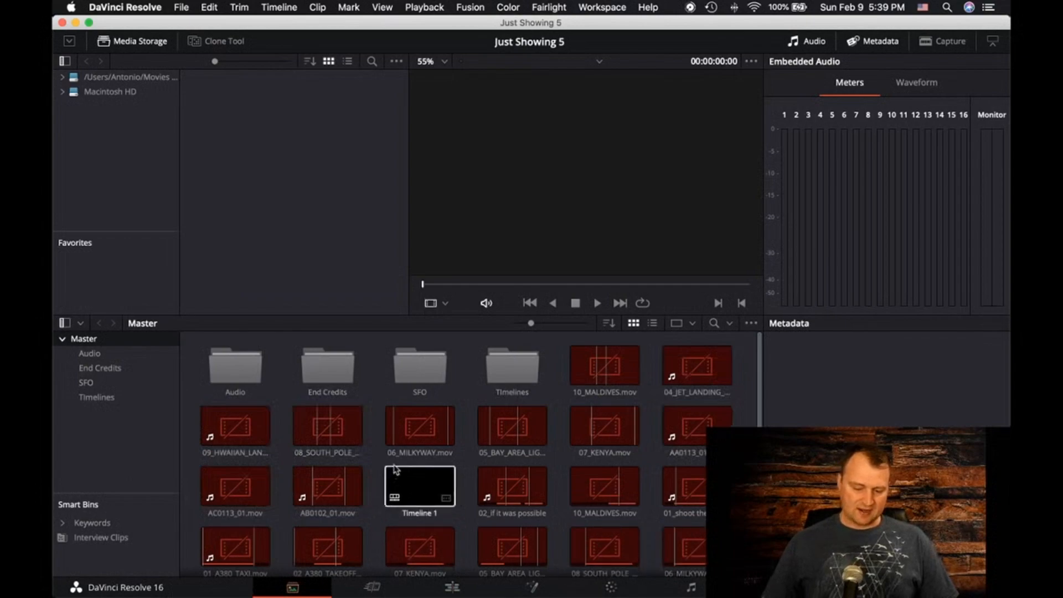
Preview the 06_MILKYWAY.mov clip and review the commands available for the Master bin
left_click(423, 431)
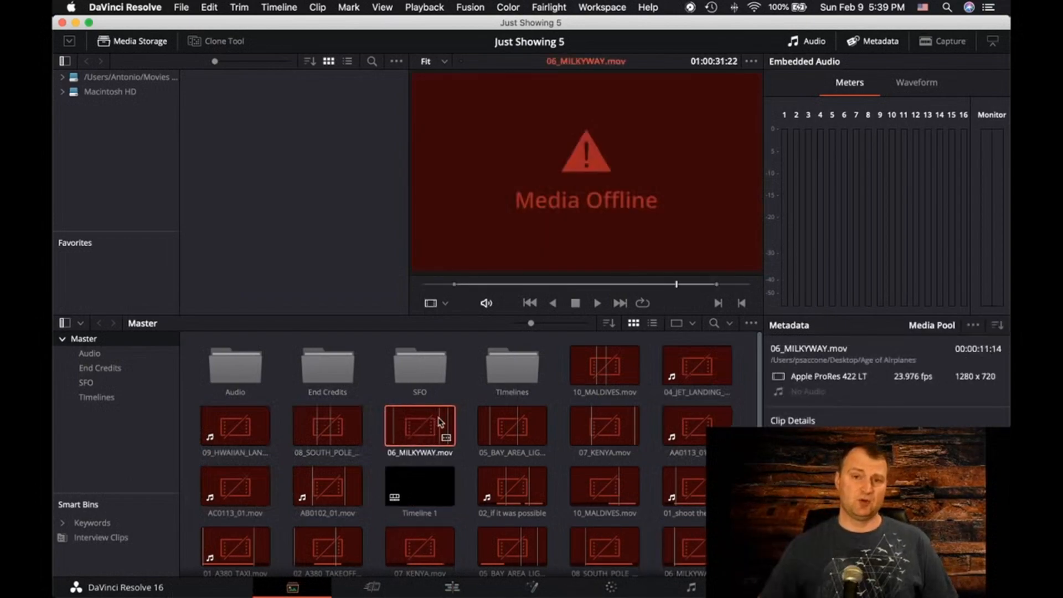
right_click(96, 345)
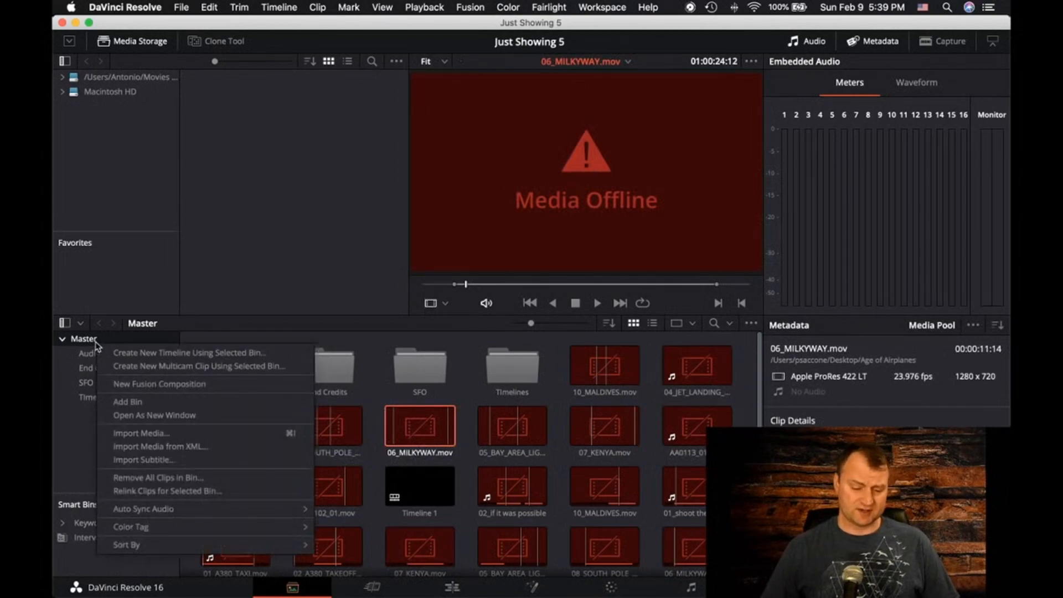
left_click(69, 354)
left_click(80, 339)
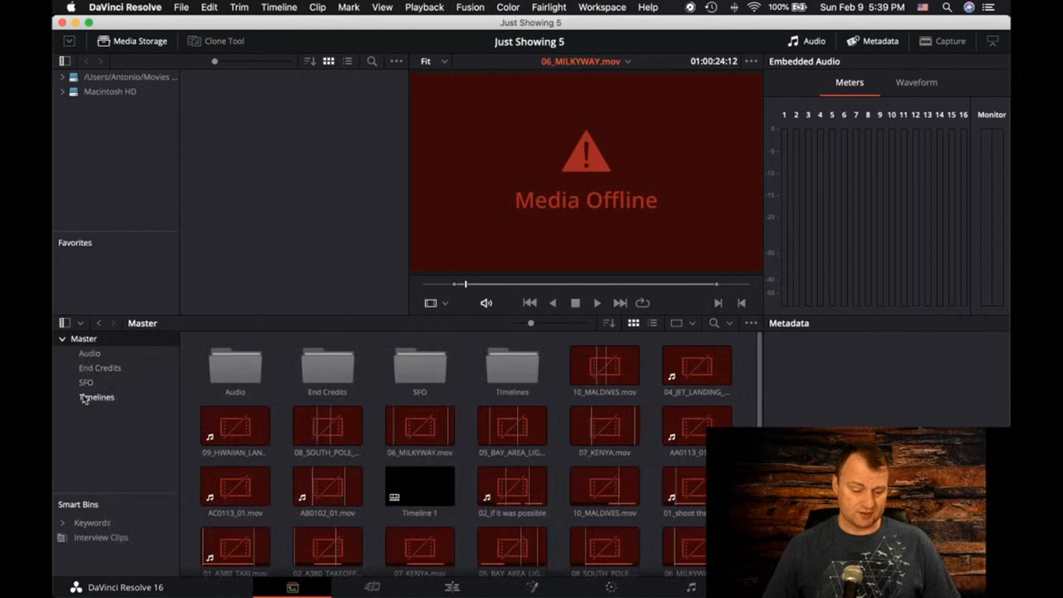
right_click(86, 342)
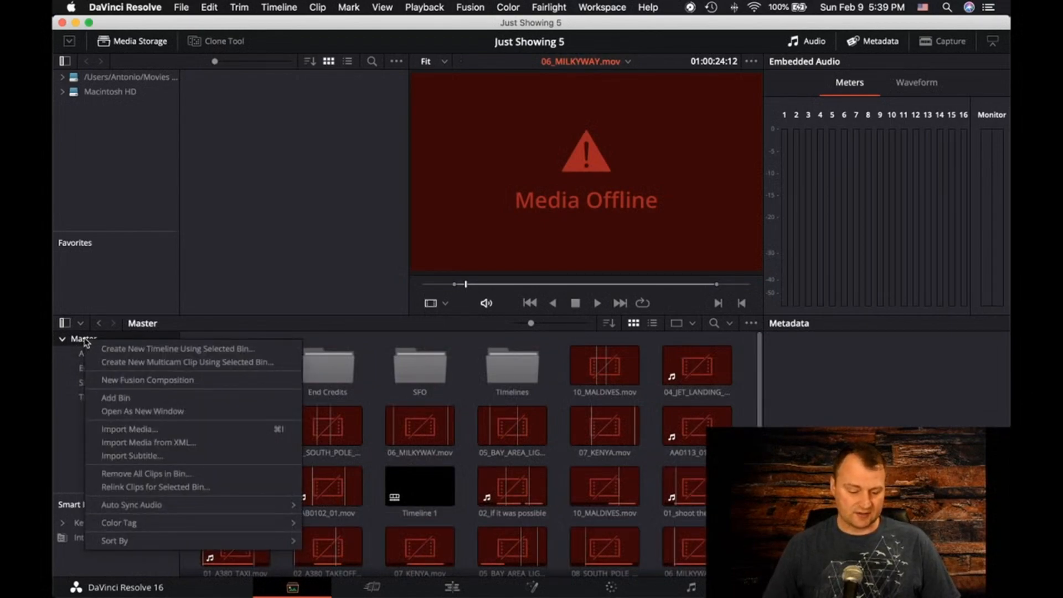
left_click(57, 431)
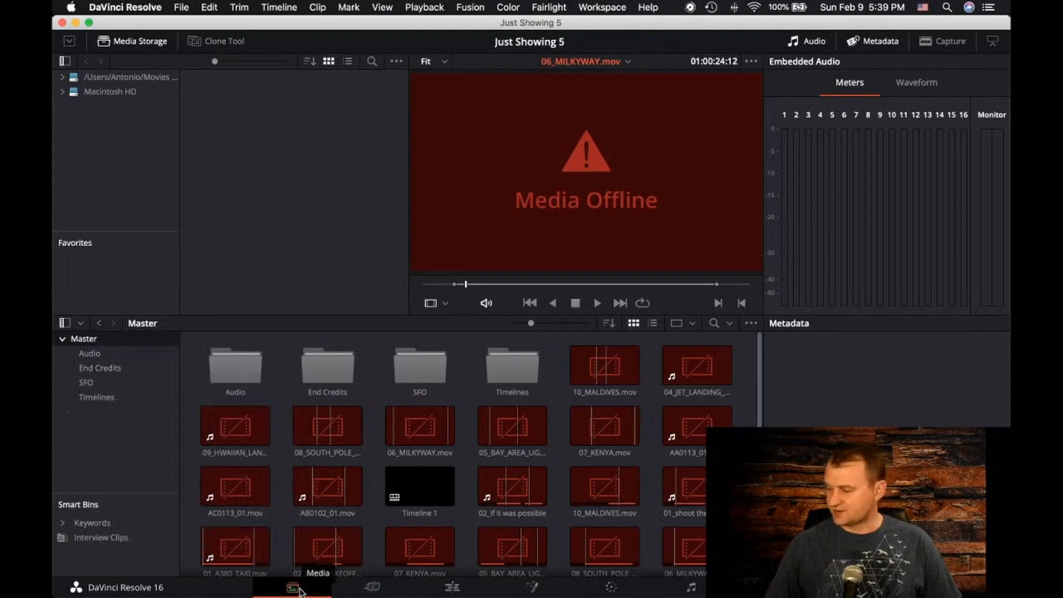
Visit the Cut and Fusion pages and switch the workspace to the Edit page
left_click(371, 591)
left_click(444, 590)
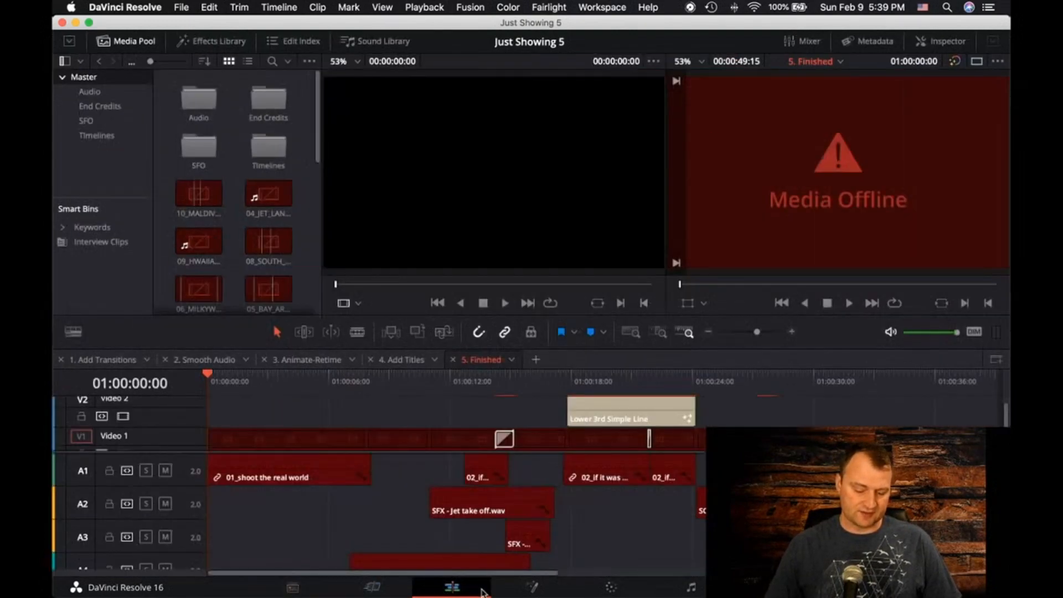
left_click(531, 588)
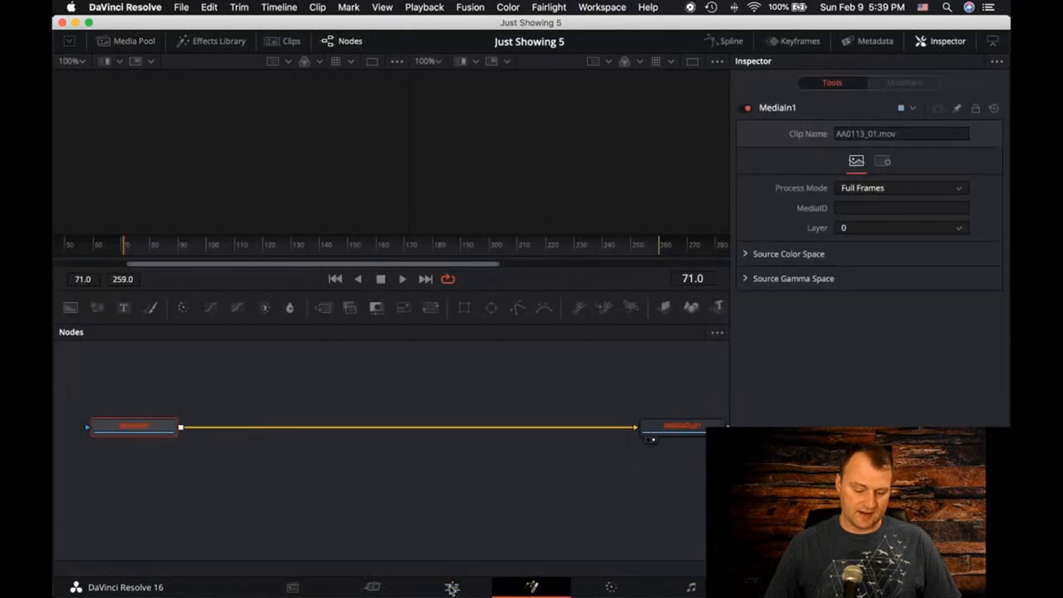
left_click(452, 590)
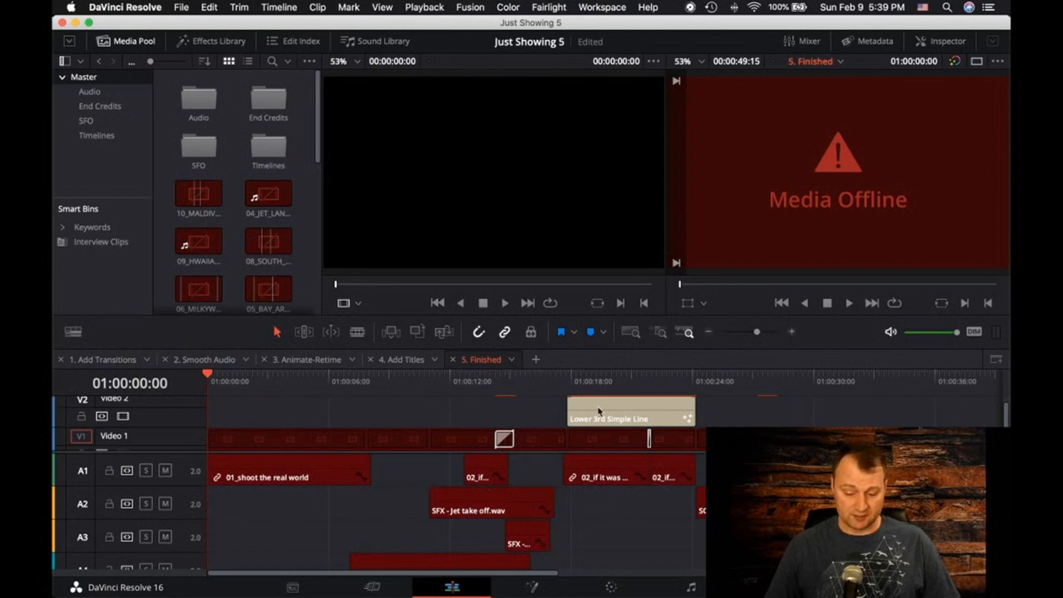
Look over the video and audio tracks of the 5. Finished timeline and open the 1. Add Transitions timeline
scroll(425, 480, "down", 3)
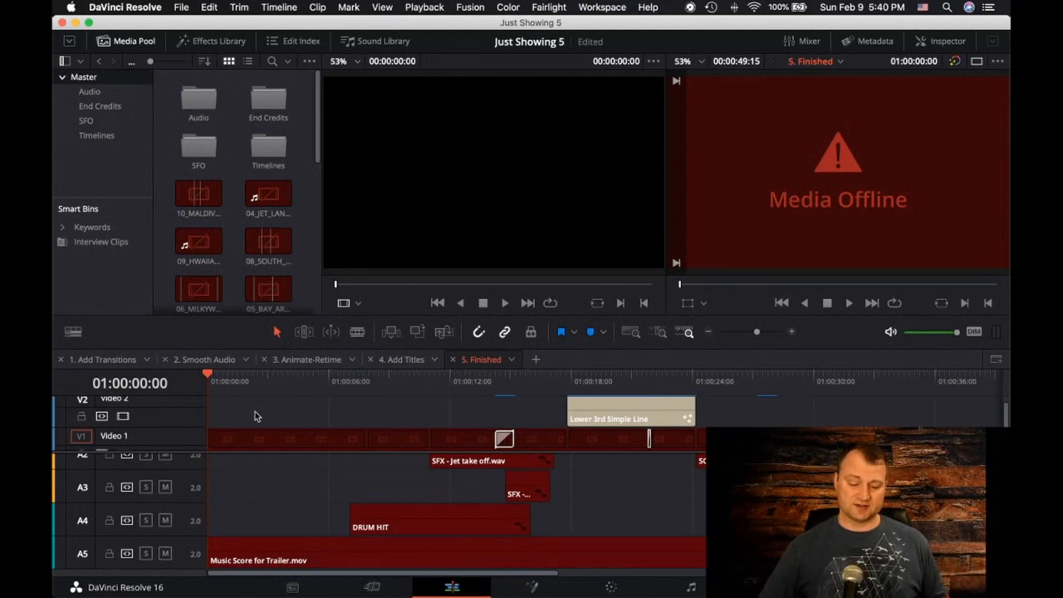
scroll(280, 477, "up", 3)
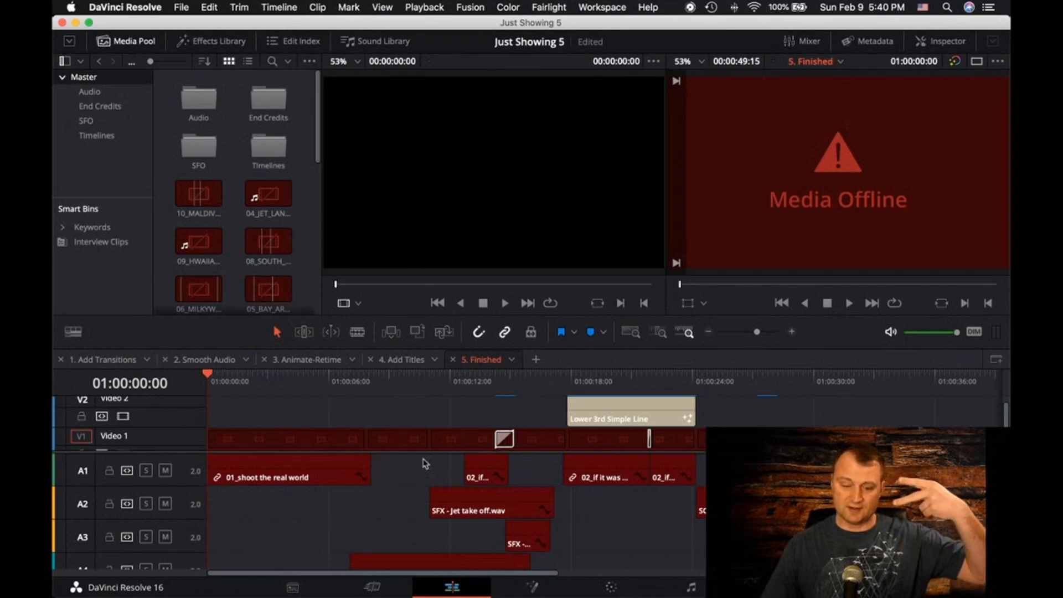
scroll(283, 443, "down", 1)
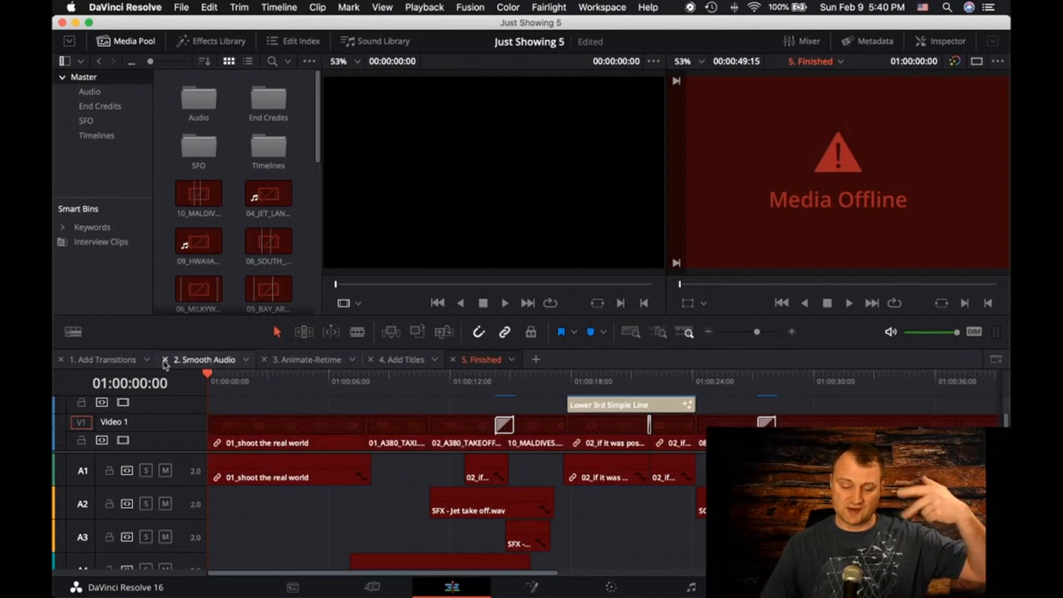
left_click(118, 361)
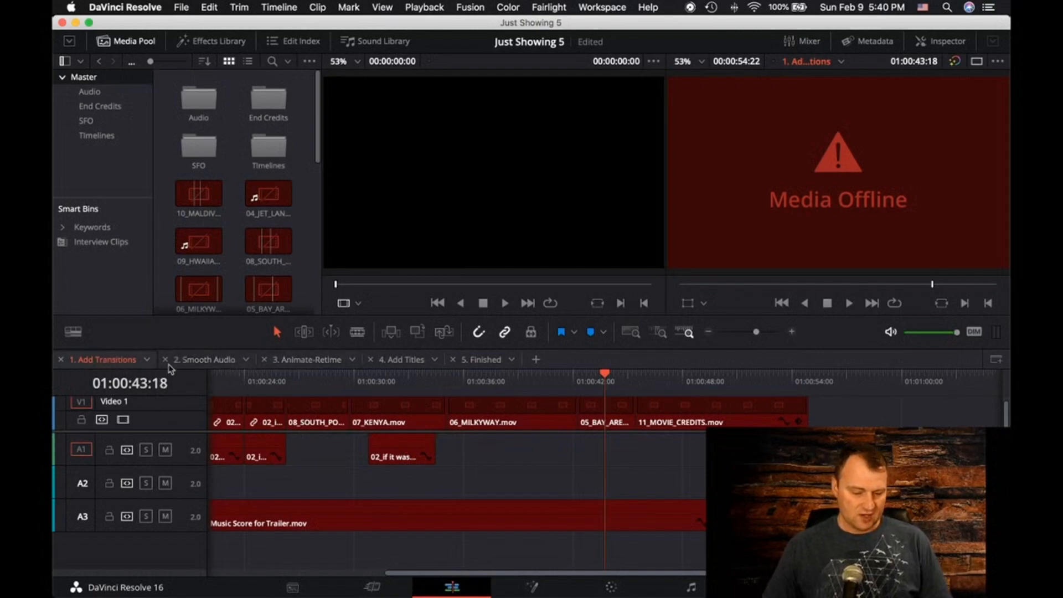
Look through the 2. Smooth Audio, 3. Animate-Retime, 4. Add Titles and 5. Finished timelines and return to 1. Add Transitions
left_click(221, 361)
left_click(308, 360)
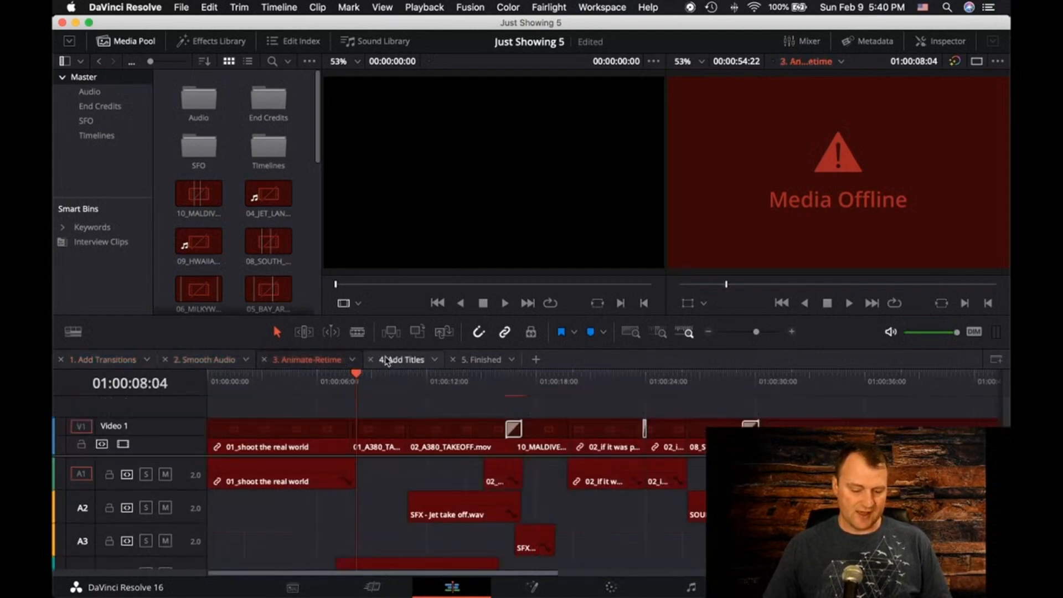
left_click(388, 360)
left_click(477, 361)
left_click(307, 360)
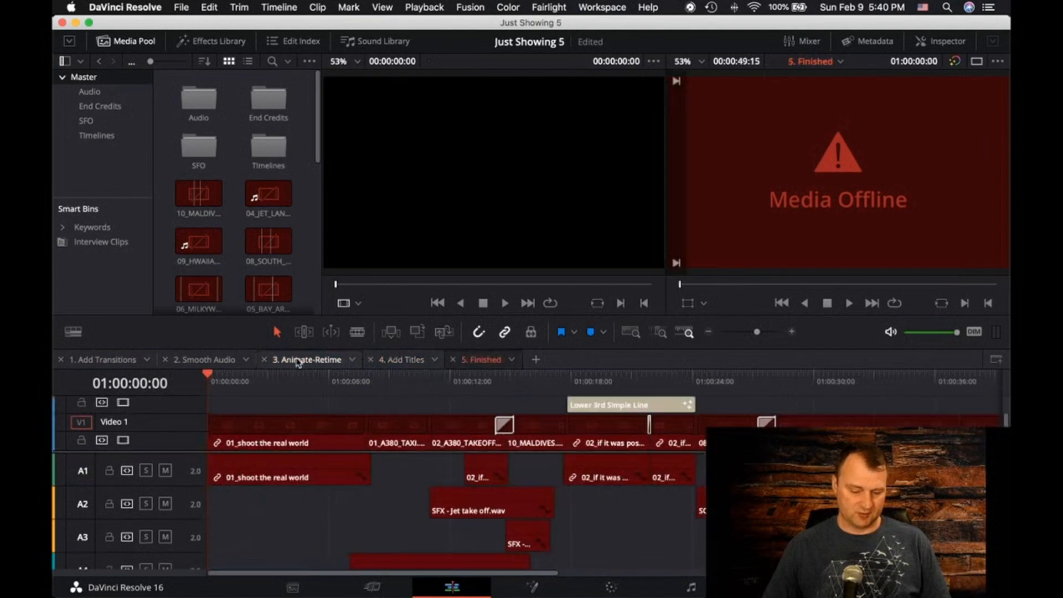
left_click(103, 359)
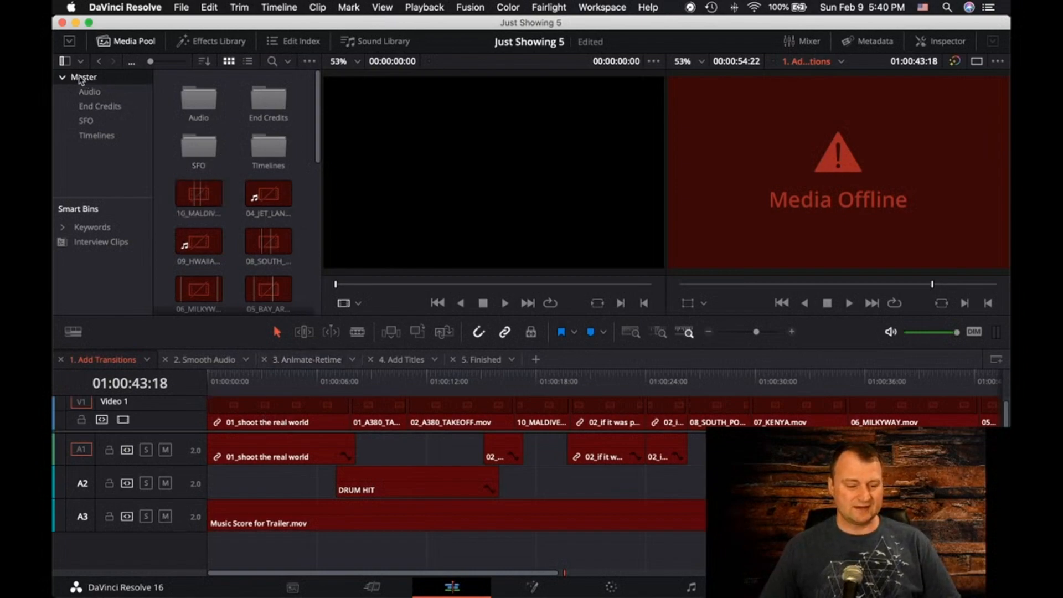
Look over the offline clips in the Master bin, check the Audio bin and return to Master
left_click(275, 242)
left_click(276, 197)
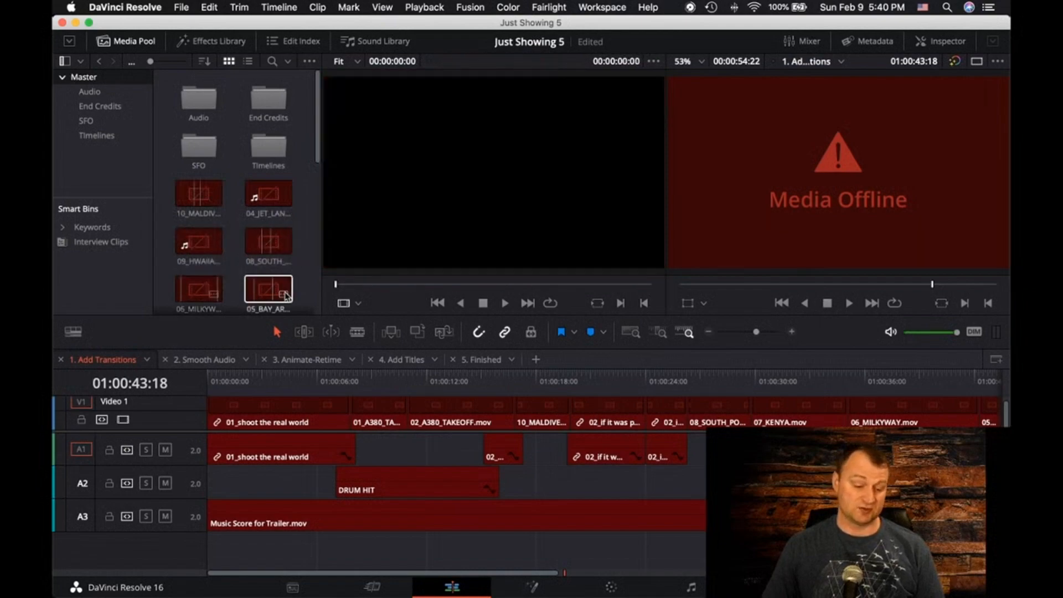
scroll(270, 287, "down", 5)
scroll(275, 282, "up", 5)
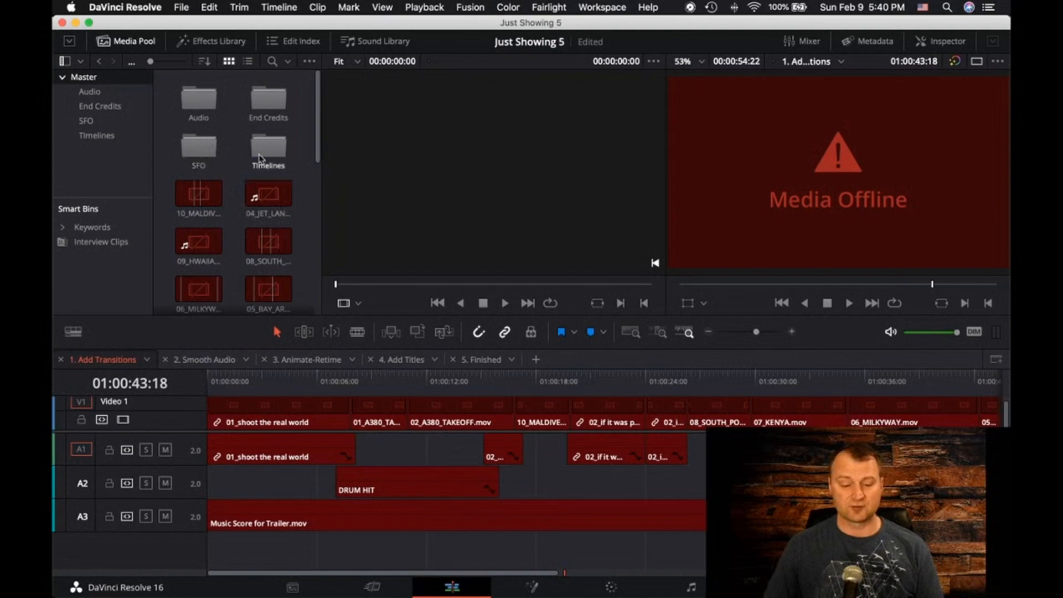
left_click(84, 97)
left_click(80, 77)
left_click(201, 191)
right_click(208, 191)
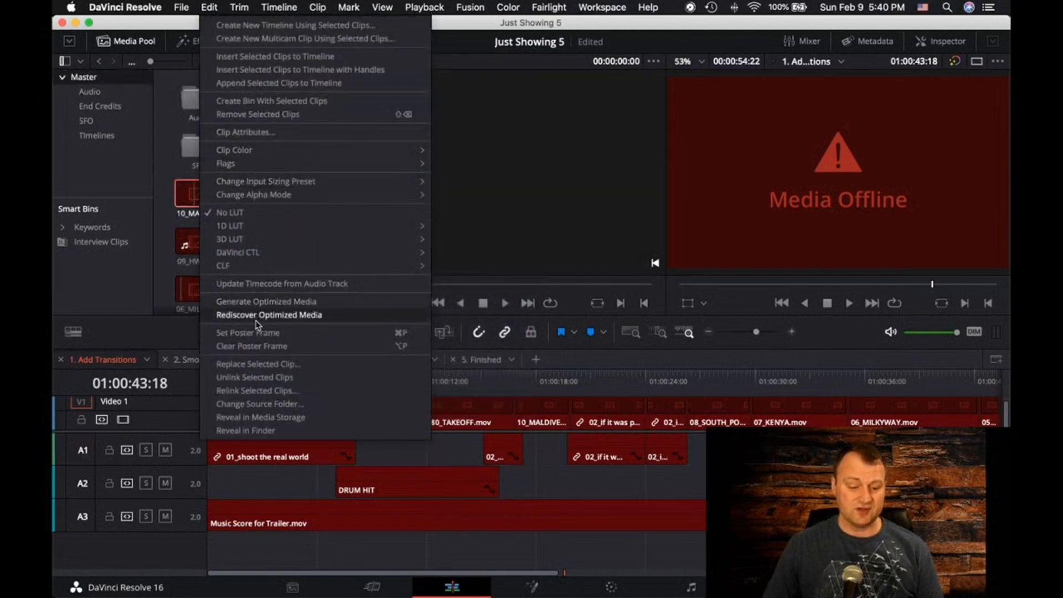
left_click(248, 390)
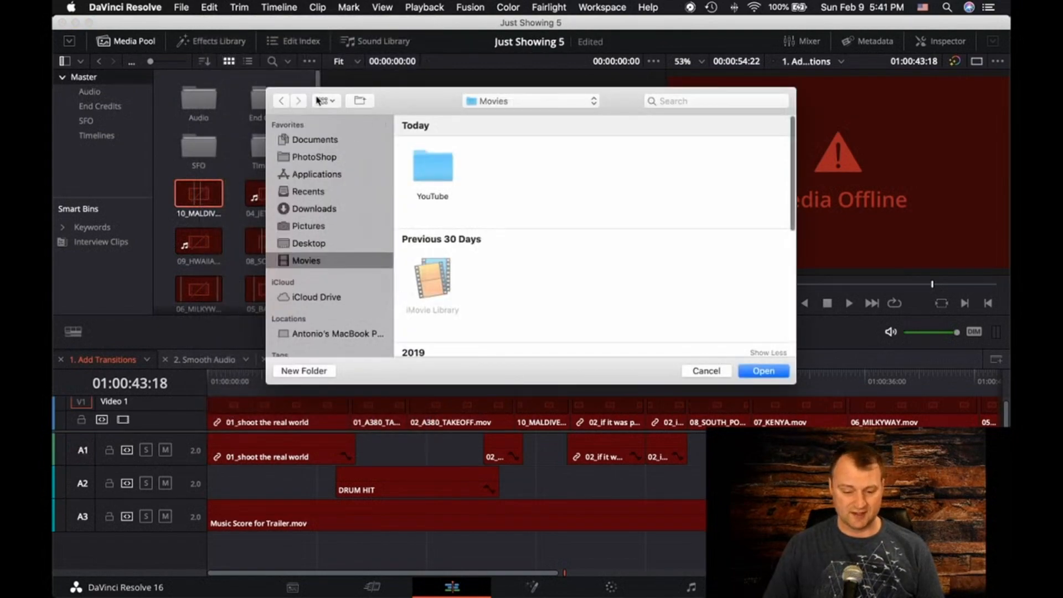
left_click(708, 372)
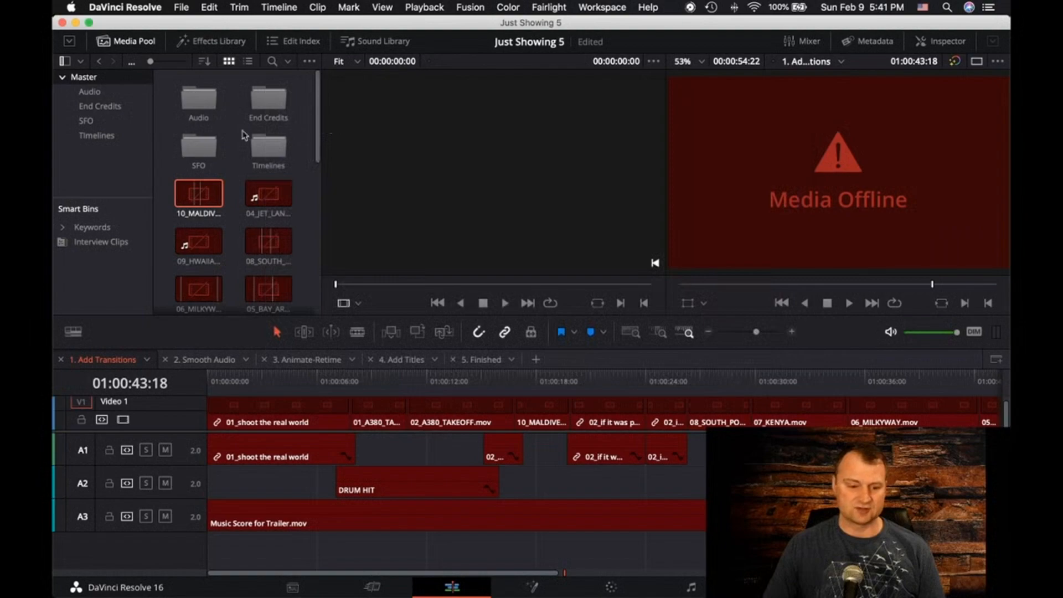
Relink the Master bin's clips to the MediaFiles folder of the Age of Airplanes Tutorial, found under Movies in the DaVinci Resolve folder
right_click(75, 82)
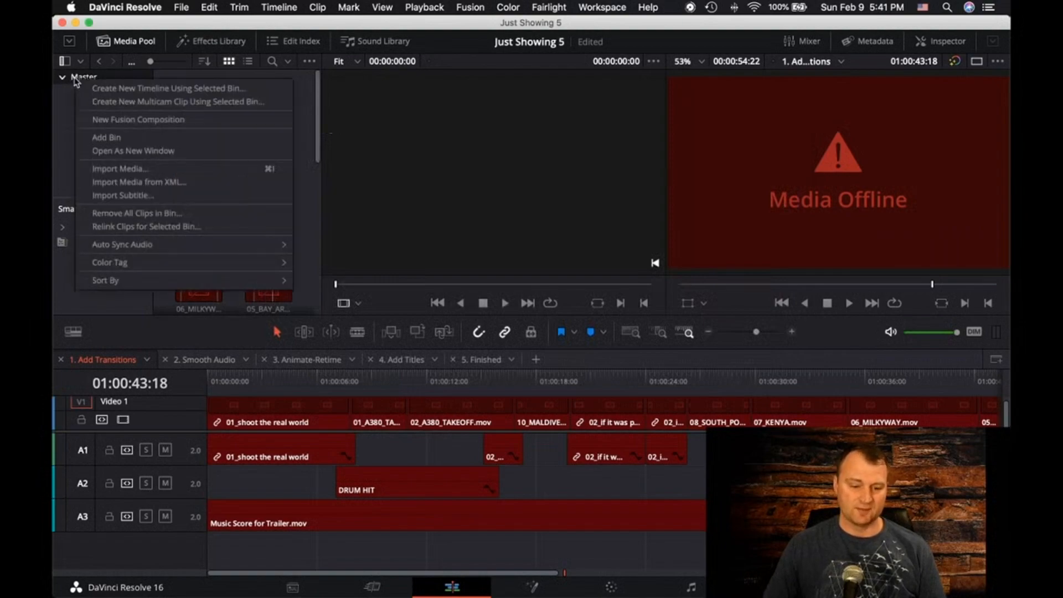
left_click(102, 227)
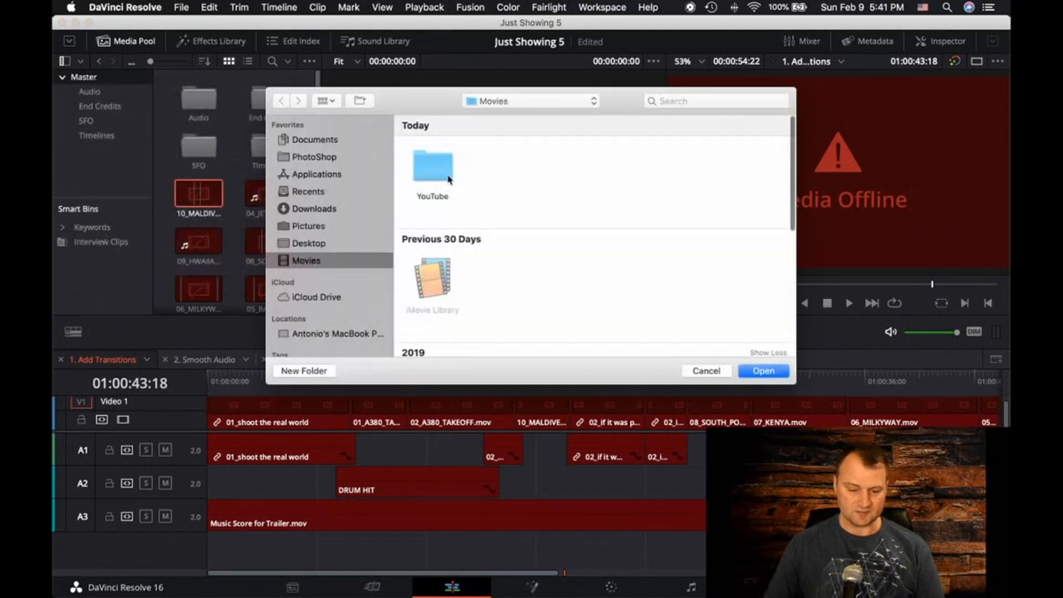
scroll(514, 252, "down", 5)
left_click(515, 252)
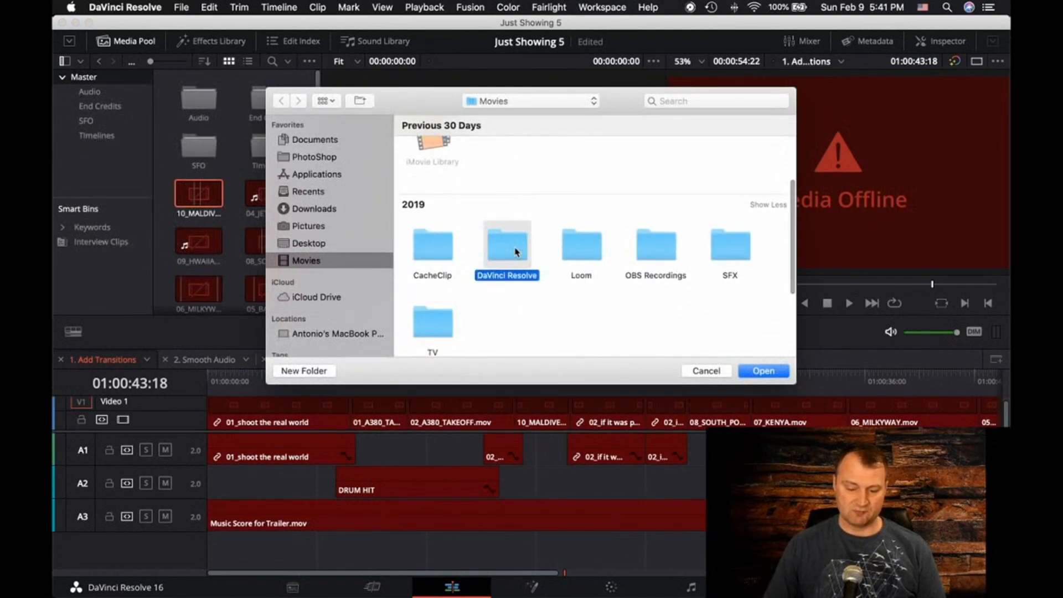
double_click(515, 252)
double_click(434, 170)
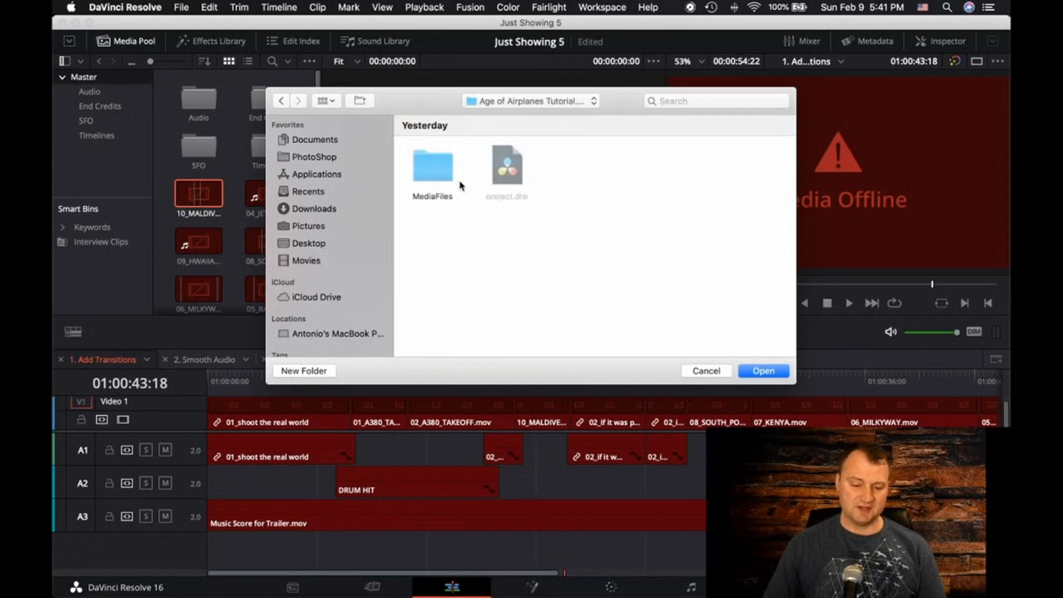
left_click(433, 172)
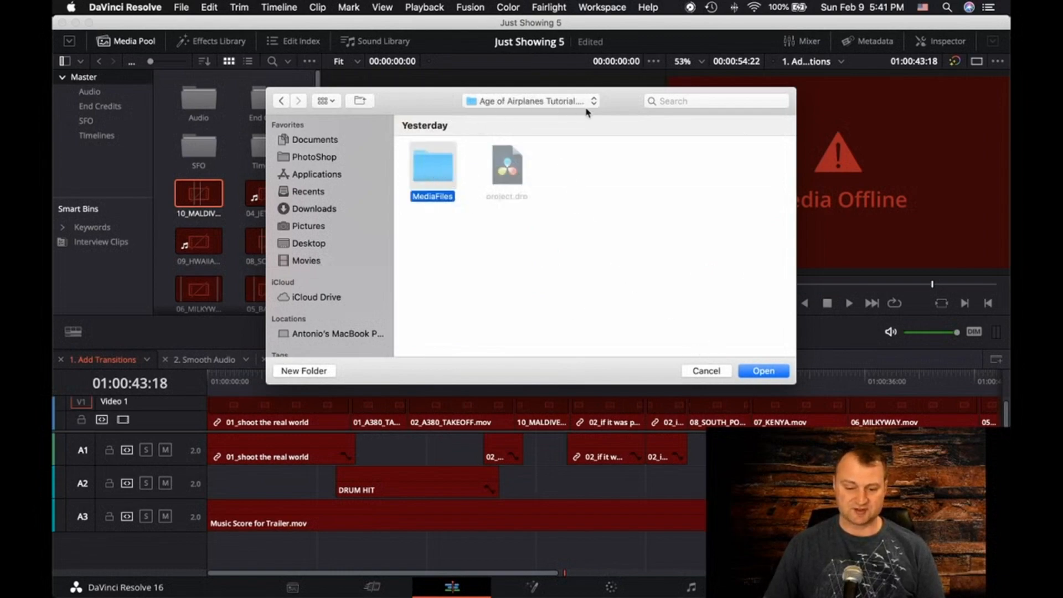
left_click(764, 372)
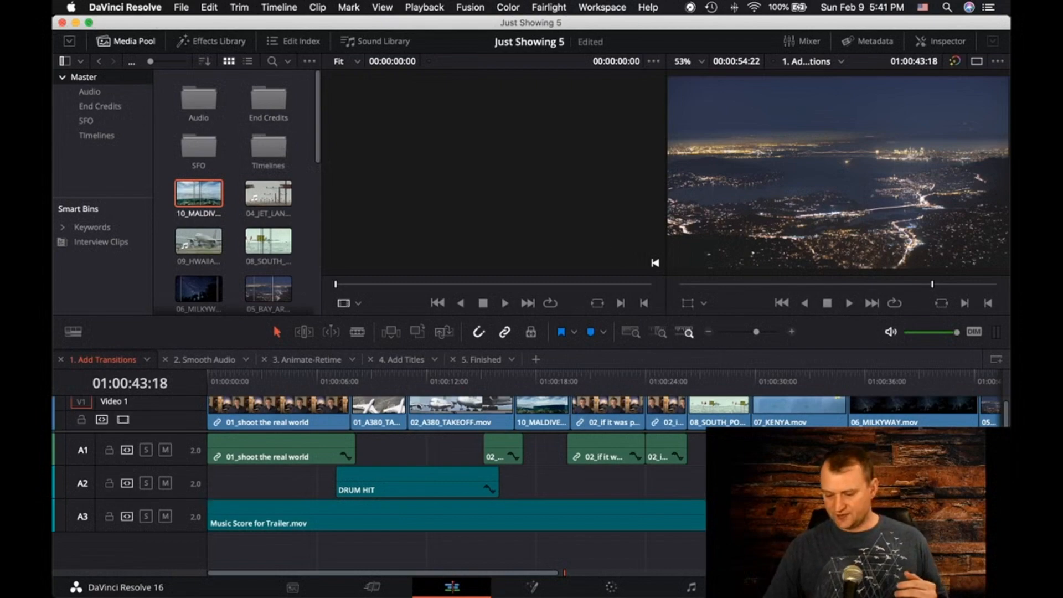
Open the Just Showing Off 3 project, saving the changes to Just Showing 5
left_click(961, 587)
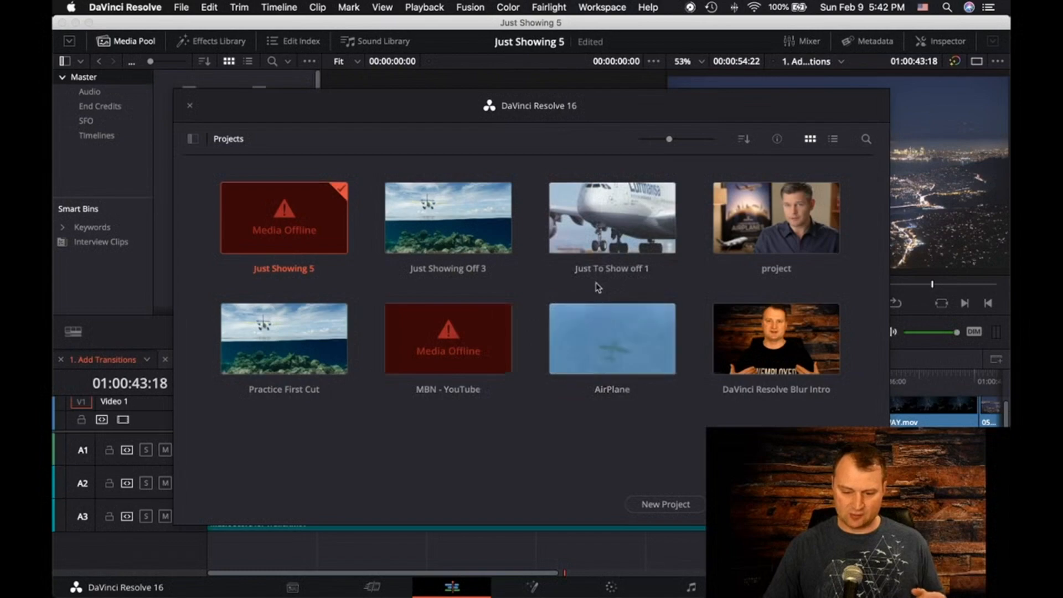
double_click(444, 231)
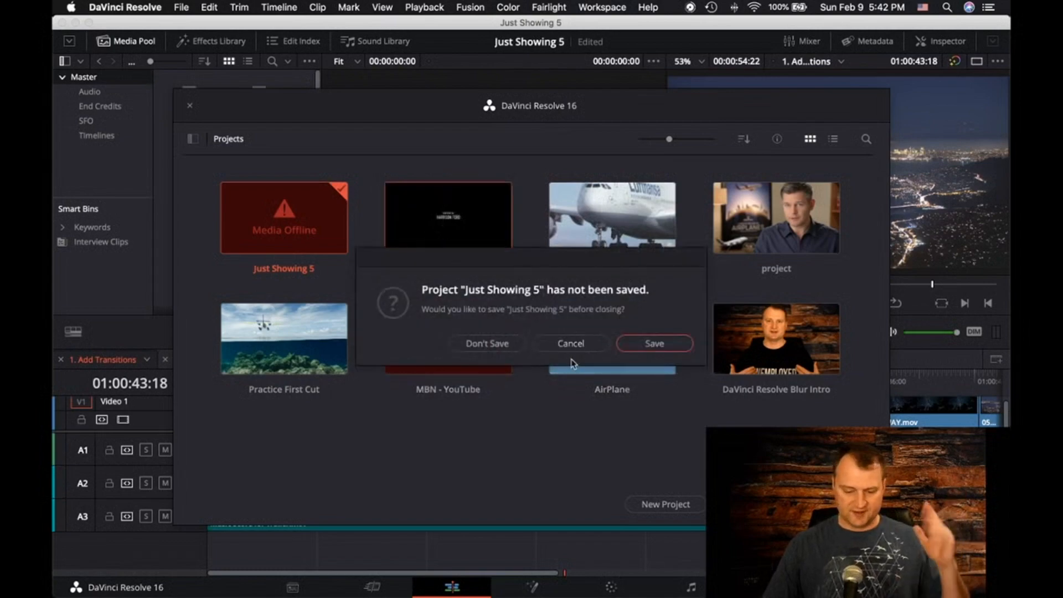
left_click(650, 348)
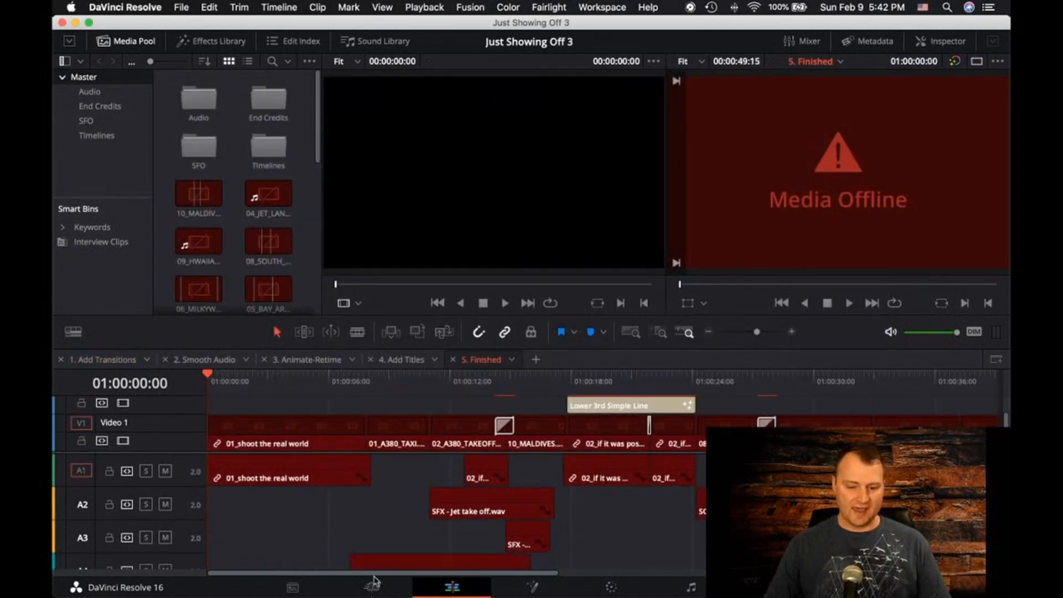
Switch to Finder and go down through the nested MediaFiles folders to the Desktop folder that holds Age of Airplanes
mouse_move(340, 596)
left_click(246, 569)
double_click(521, 203)
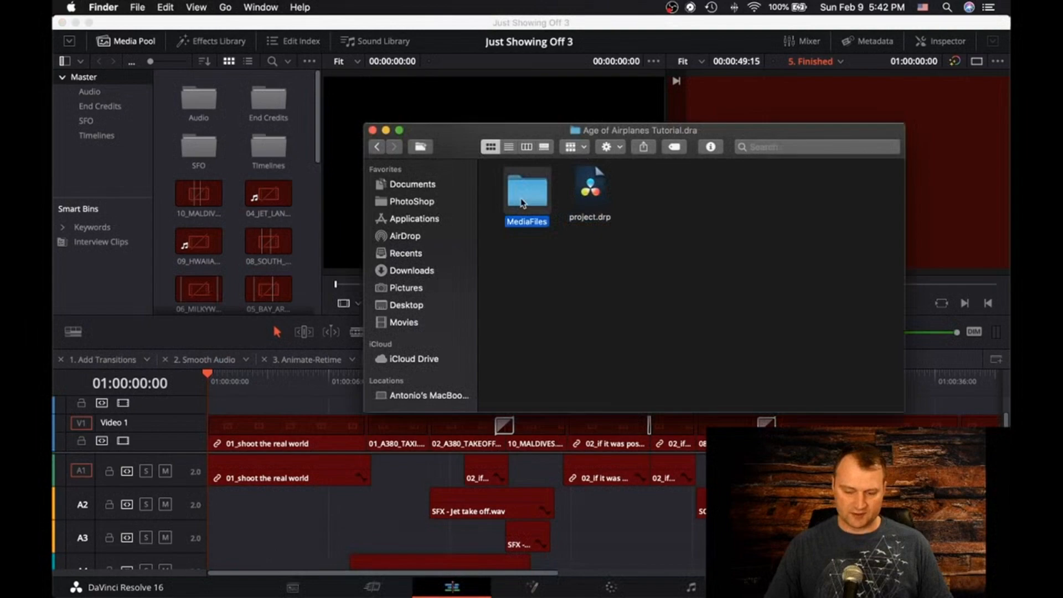
double_click(510, 198)
double_click(511, 197)
double_click(510, 197)
double_click(510, 197)
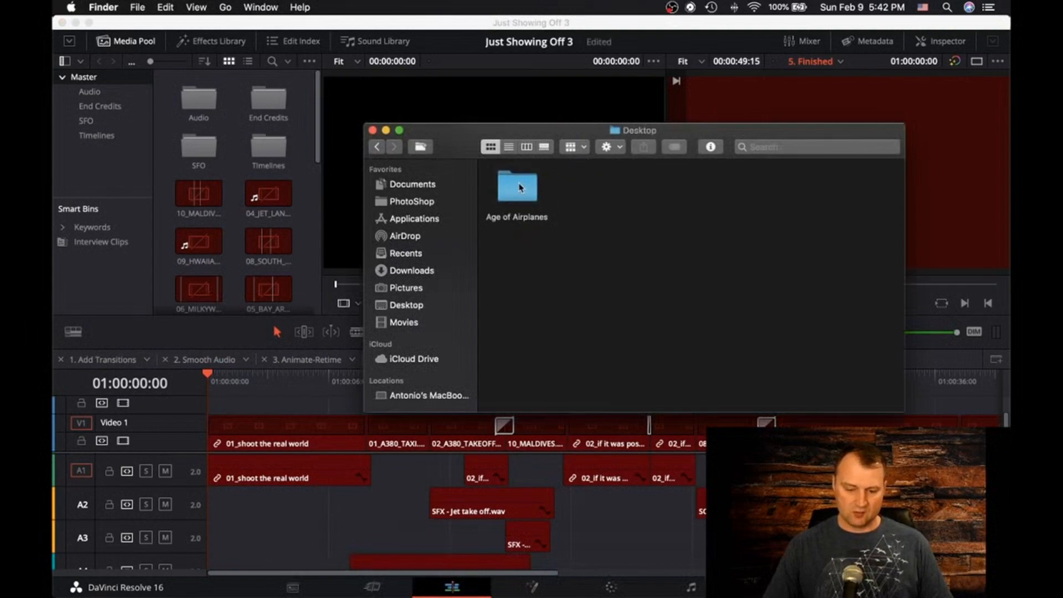
Create a folder named New beside the Age of Airplanes folder and move Age of Airplanes into it
right_click(520, 187)
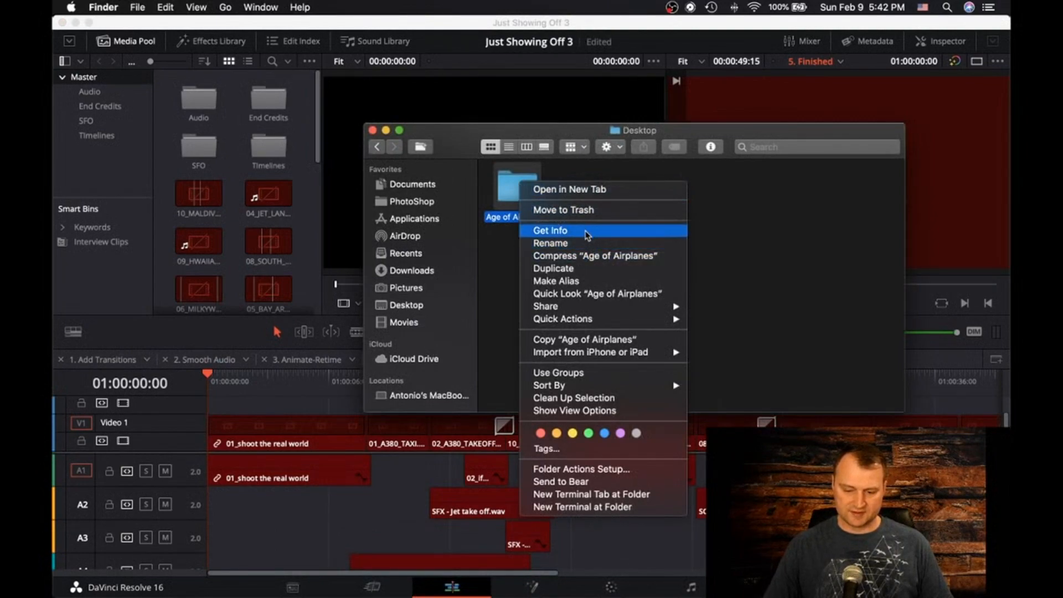
left_click(494, 262)
left_click(420, 150)
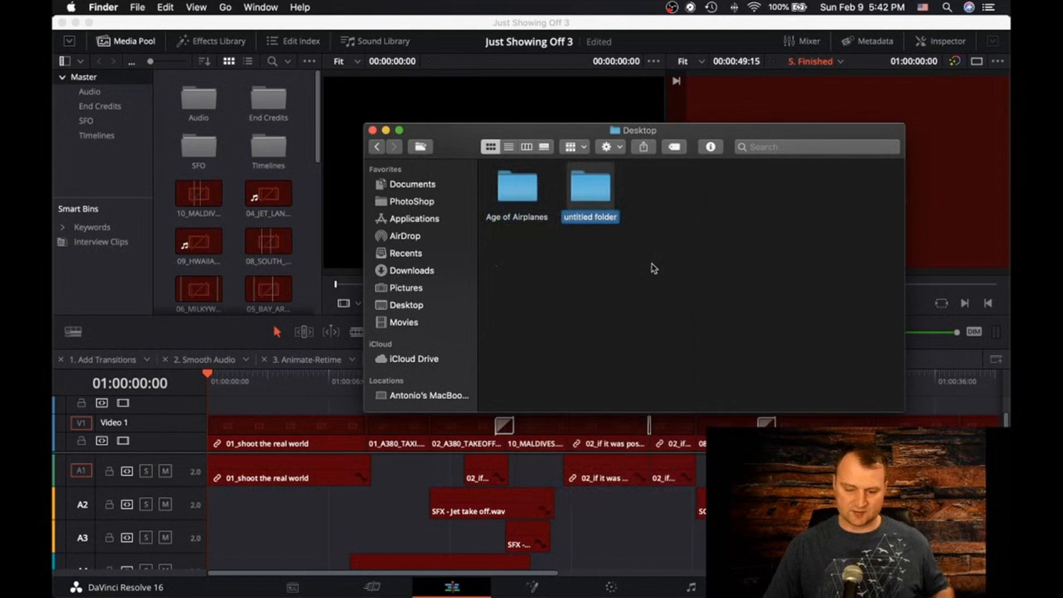
type("New")
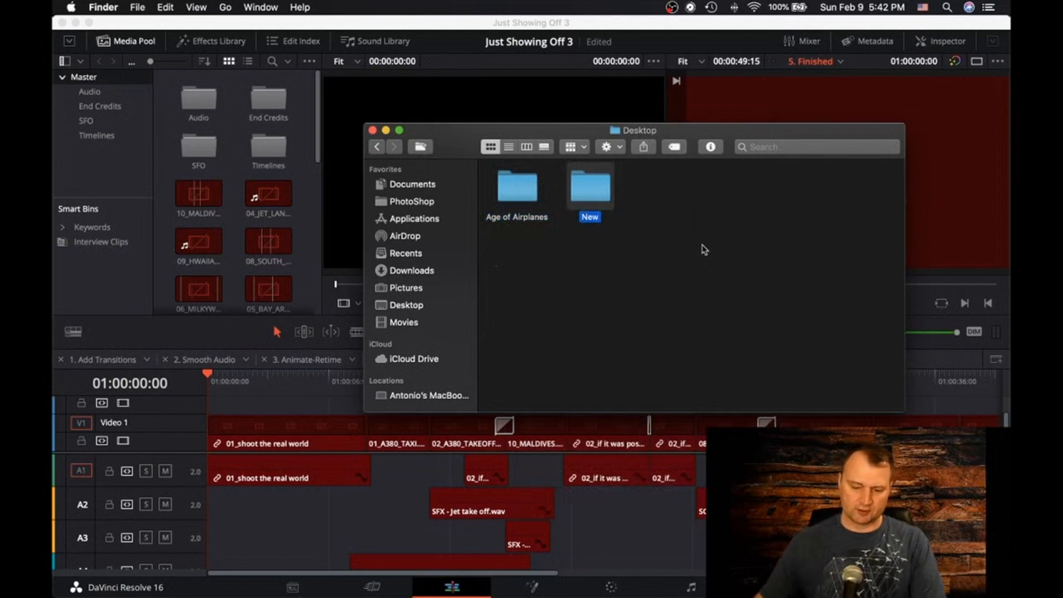
left_click(535, 262)
left_click(515, 192)
mouse_move(515, 193)
left_mouse_down()
mouse_move(593, 195)
mouse_move(527, 187)
left_mouse_up()
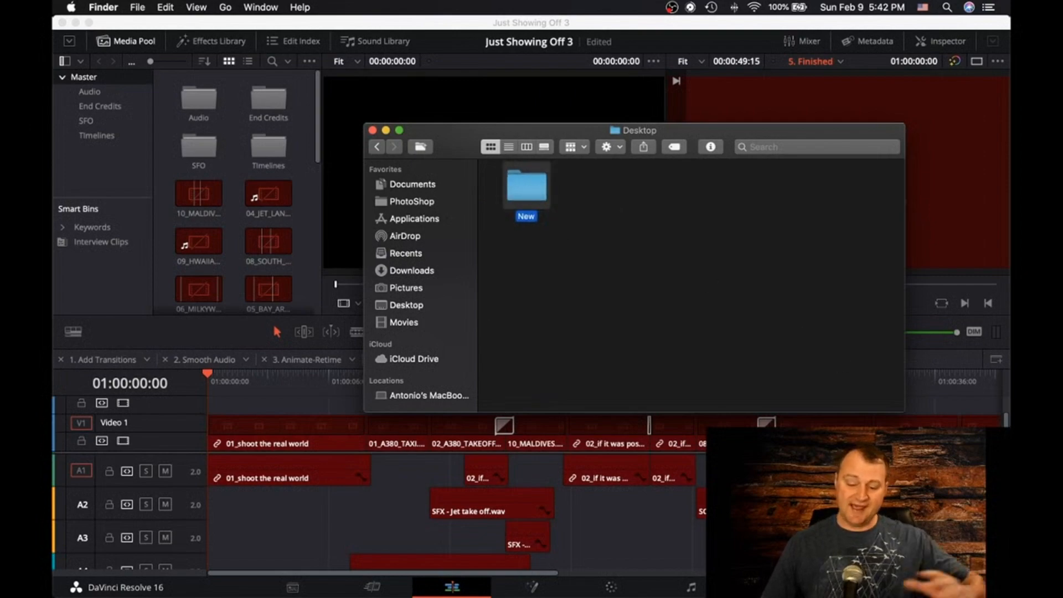
Switch back to DaVinci Resolve and reopen the Just Showing 5 project, discarding the changes to Just Showing Off 3
left_click(964, 587)
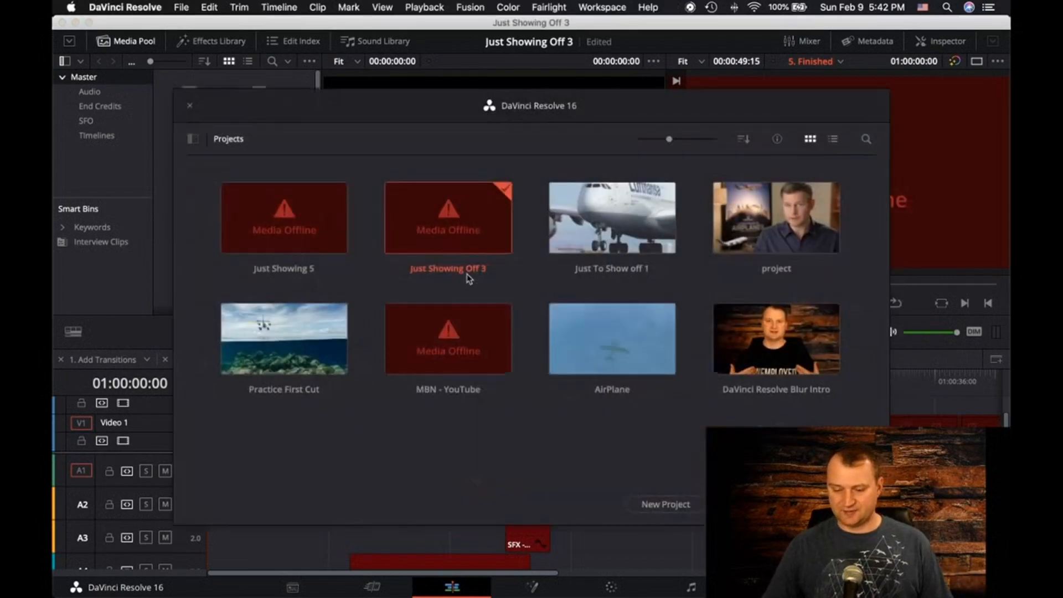
double_click(292, 217)
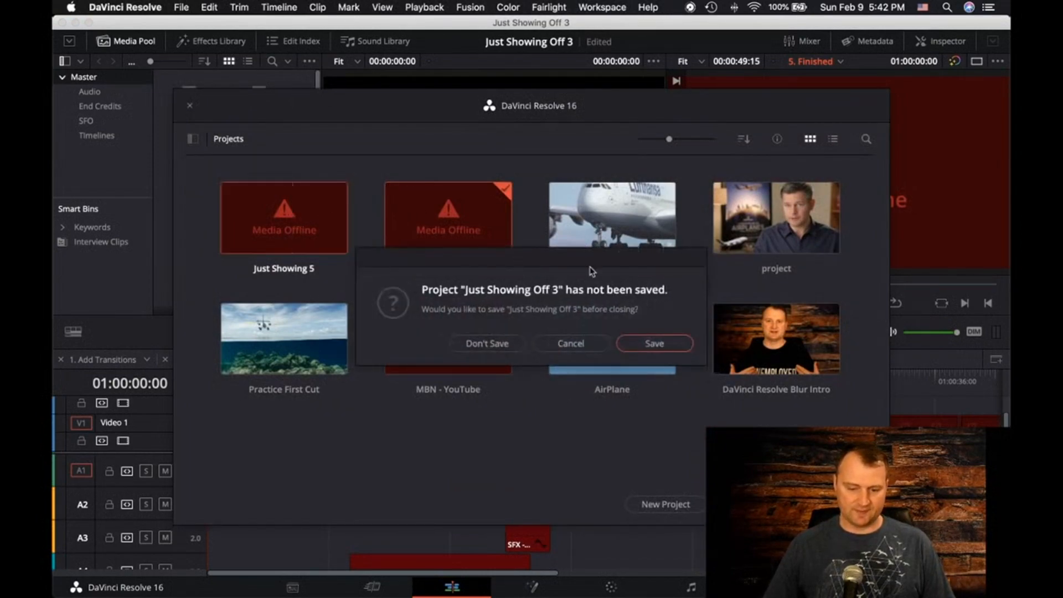
left_click(505, 344)
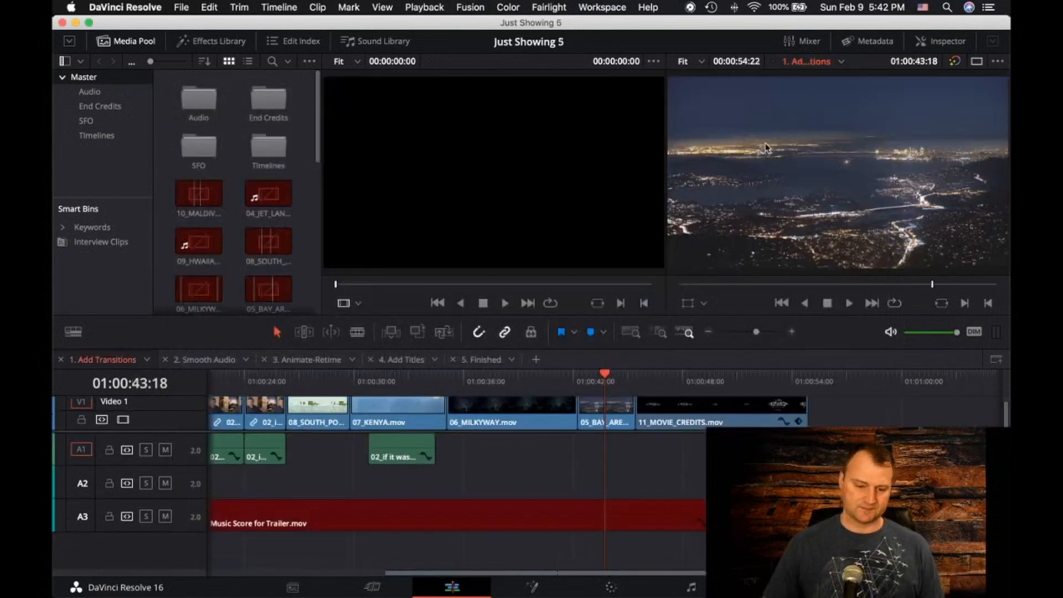
Check the Add Transitions timeline and media pool for offline media, and relink the Master bin's clips to the MediaFiles folder again
scroll(288, 503, "left", 10)
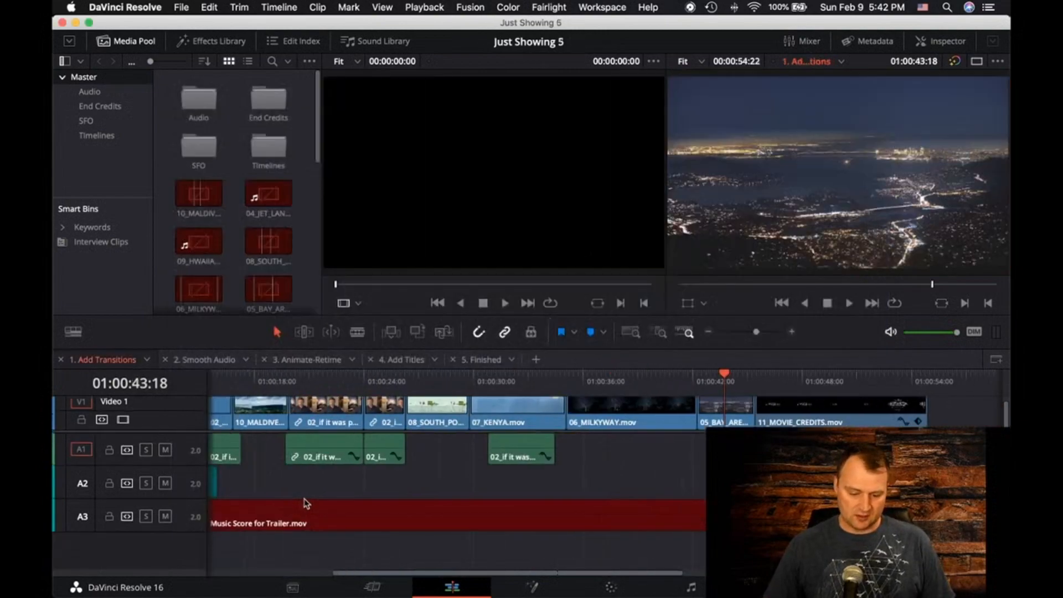
scroll(207, 248, "down", 1)
scroll(206, 249, "down", 3)
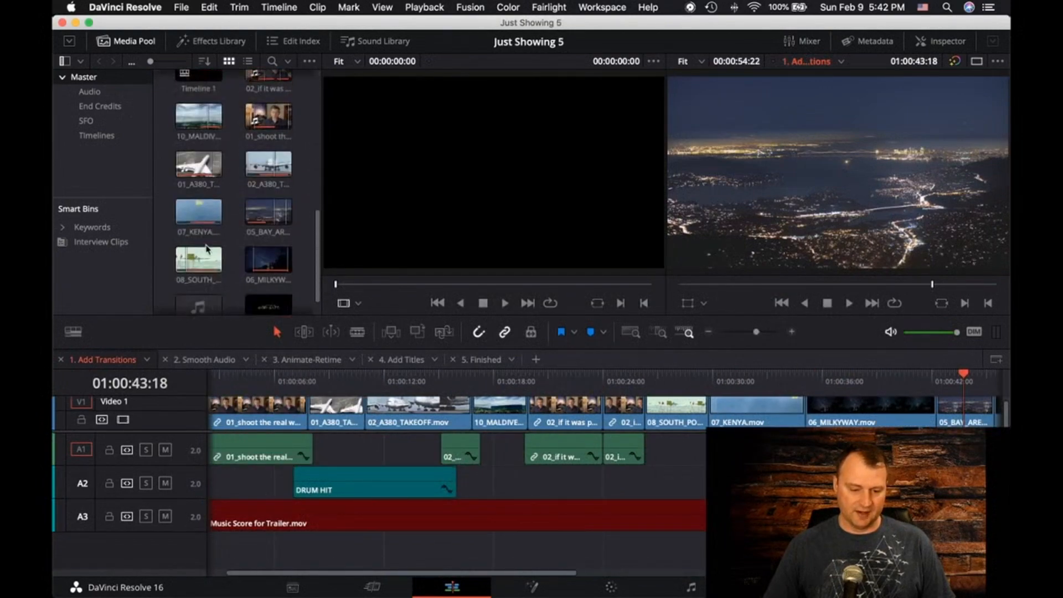
scroll(265, 542, "left", 3)
right_click(84, 82)
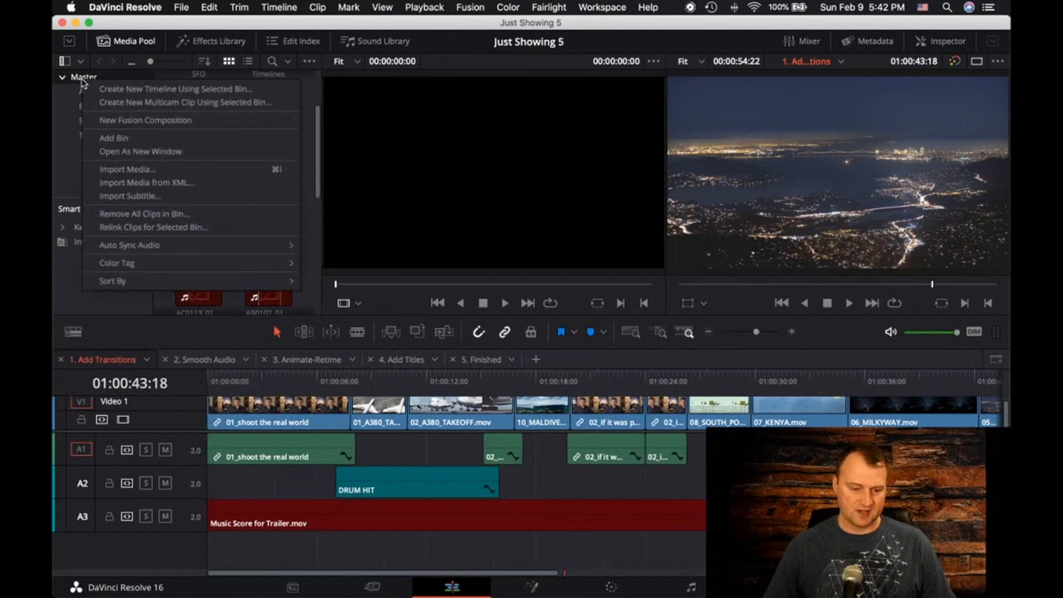
mouse_move(119, 250)
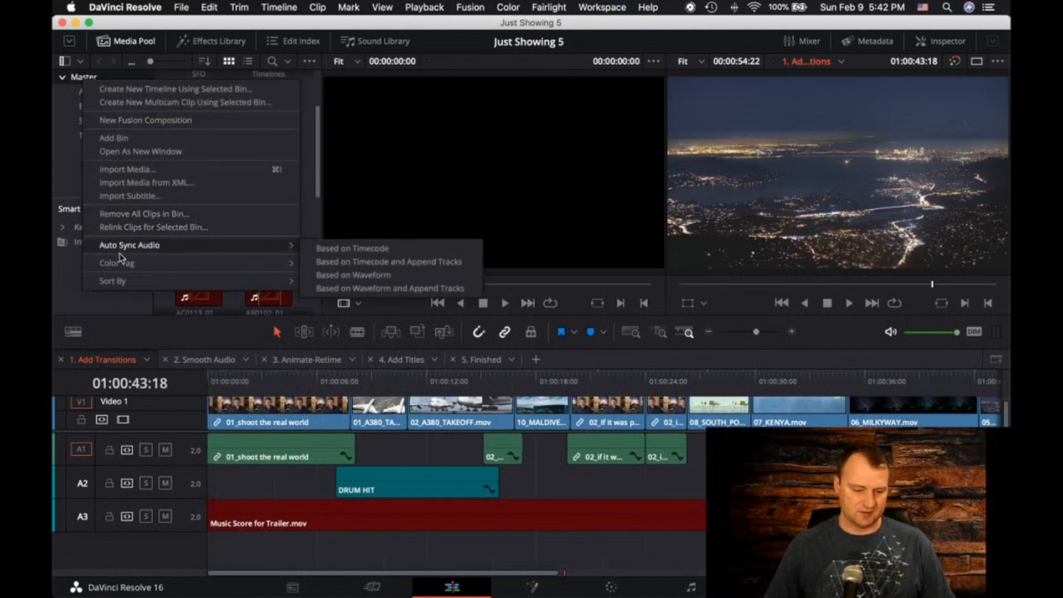
left_click(130, 228)
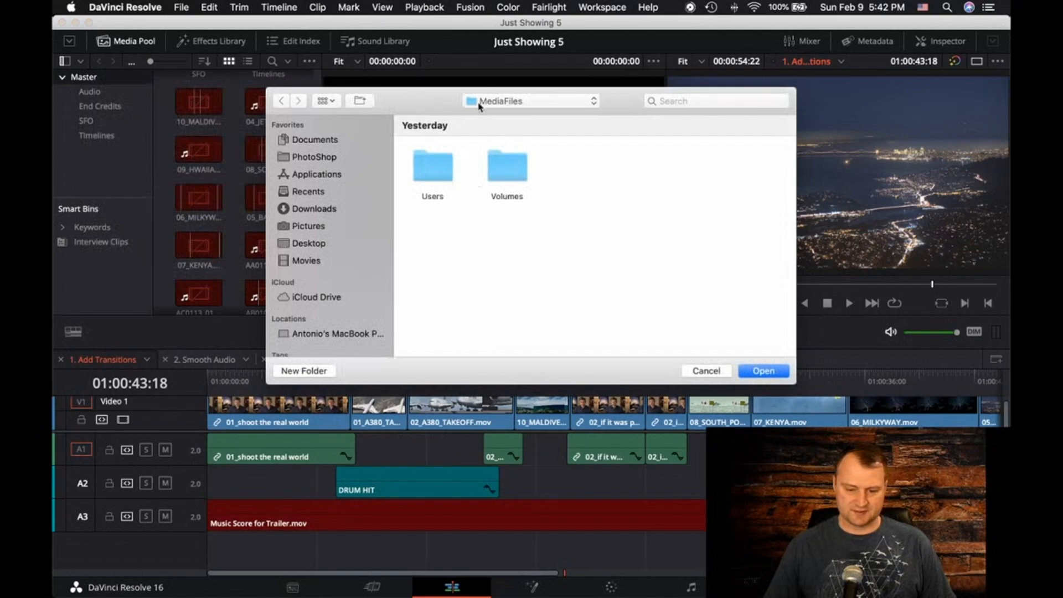
left_click(769, 376)
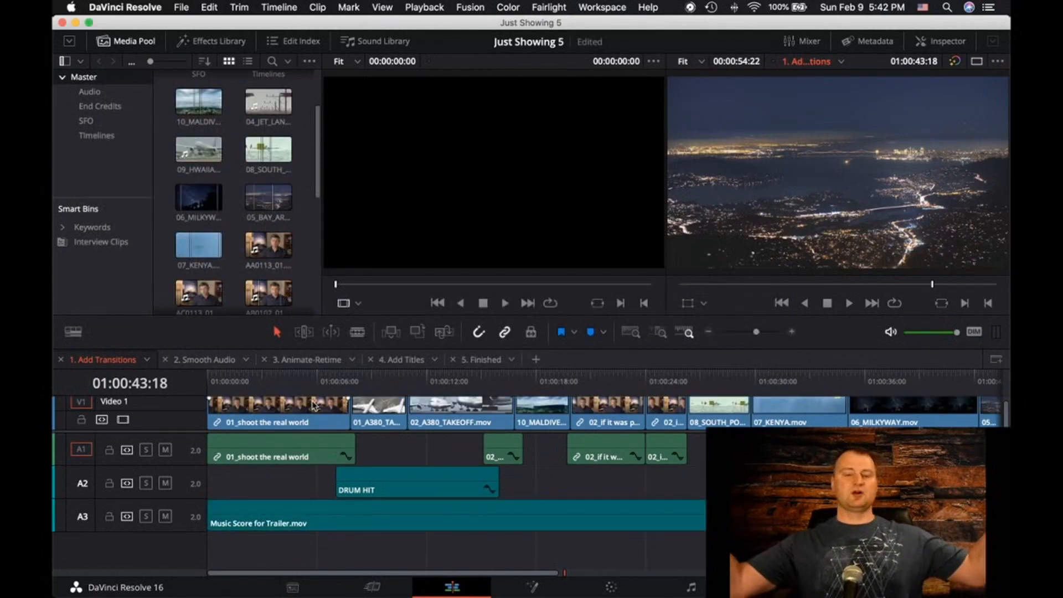
Look over the 1. Add Transitions timeline and select the empty gap on audio track A1 after the 01_shoot the real world clip
scroll(542, 492, "right", 5)
scroll(543, 493, "left", 5)
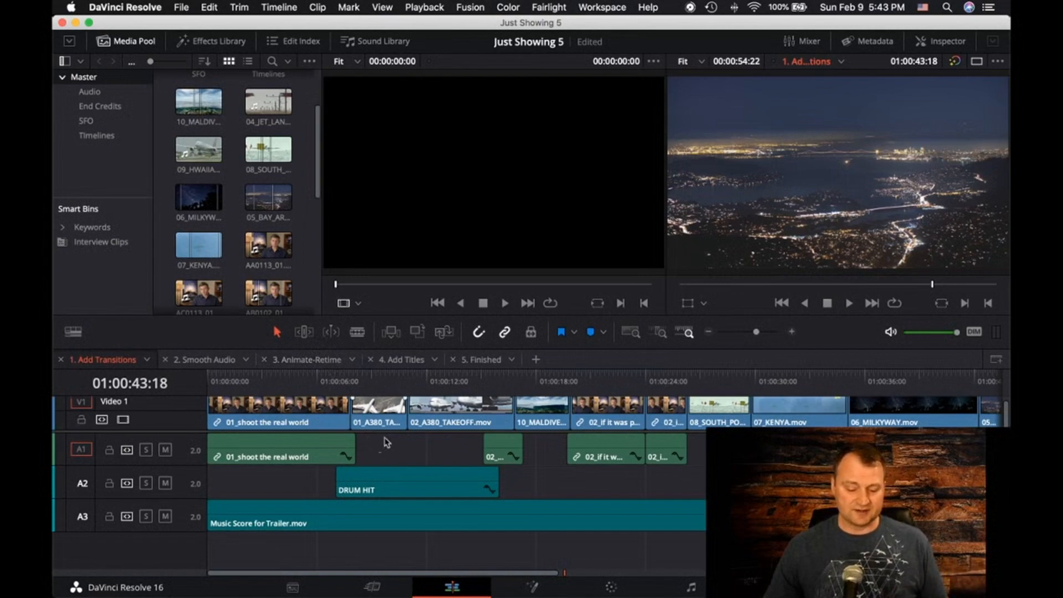
scroll(407, 402, "up", 1)
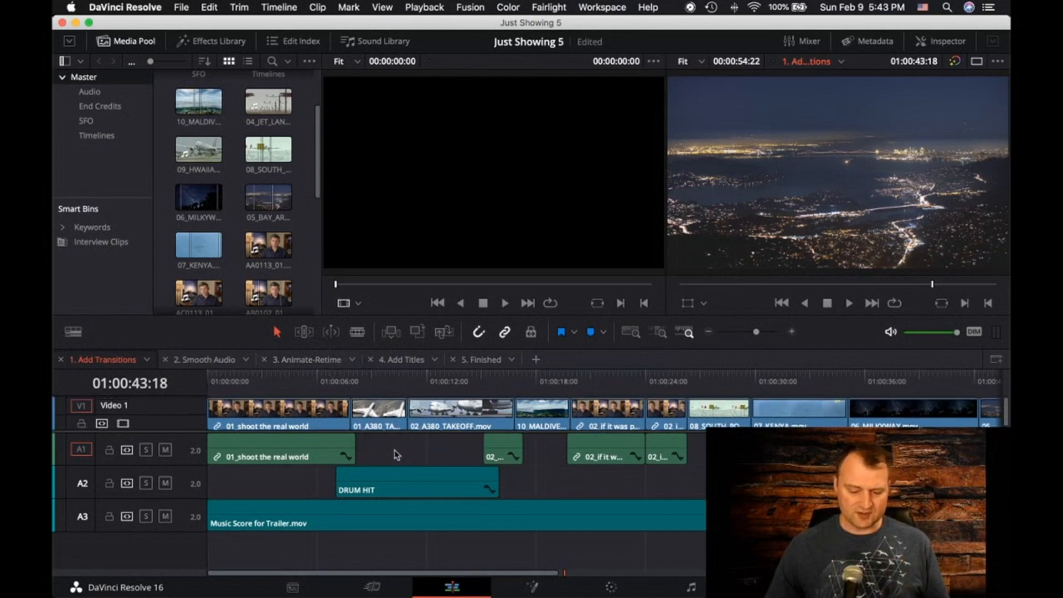
left_click(413, 446)
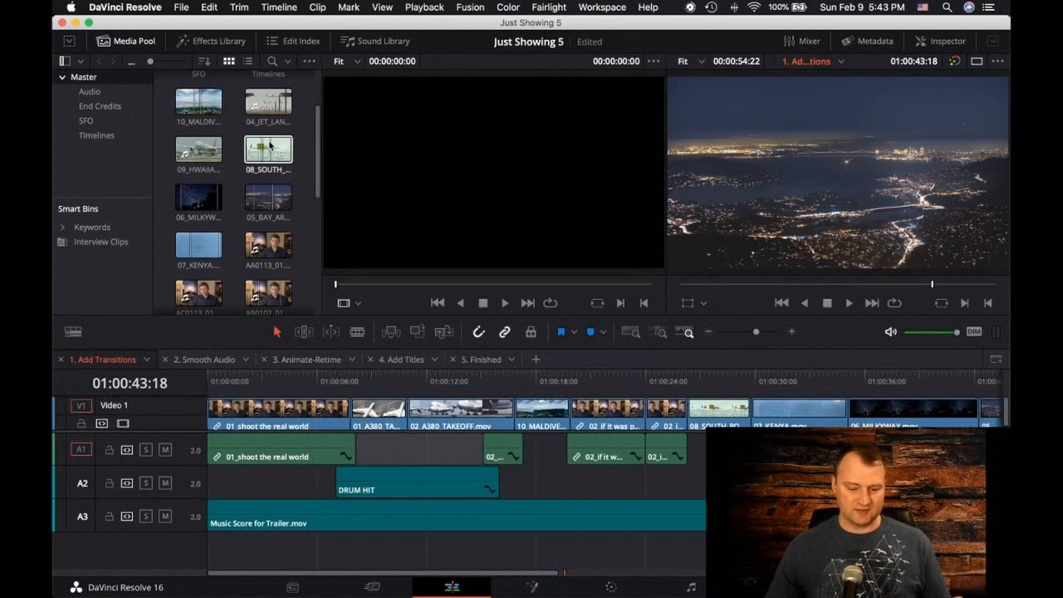
Open 10_MALDIVES.mov from the Master bin in the source viewer, play parts of it, and jump back to an earlier frame
left_click(201, 107)
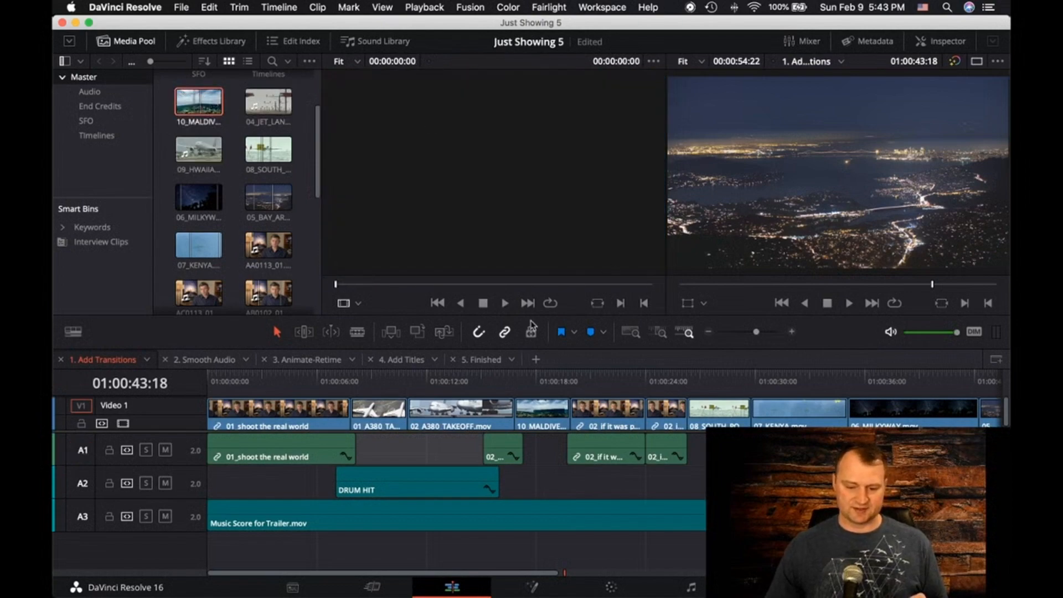
double_click(200, 98)
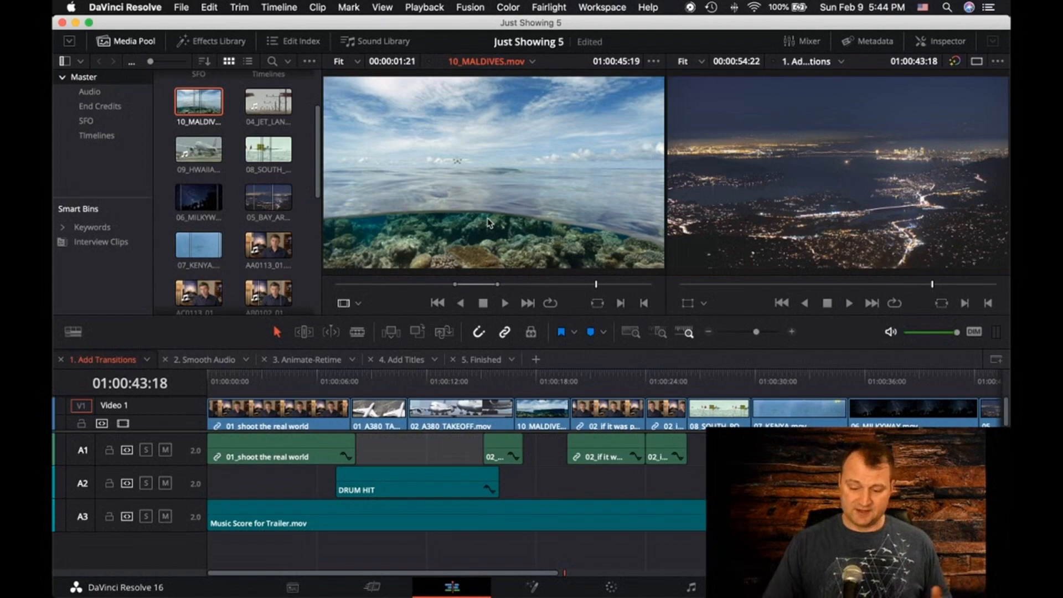
key("space")
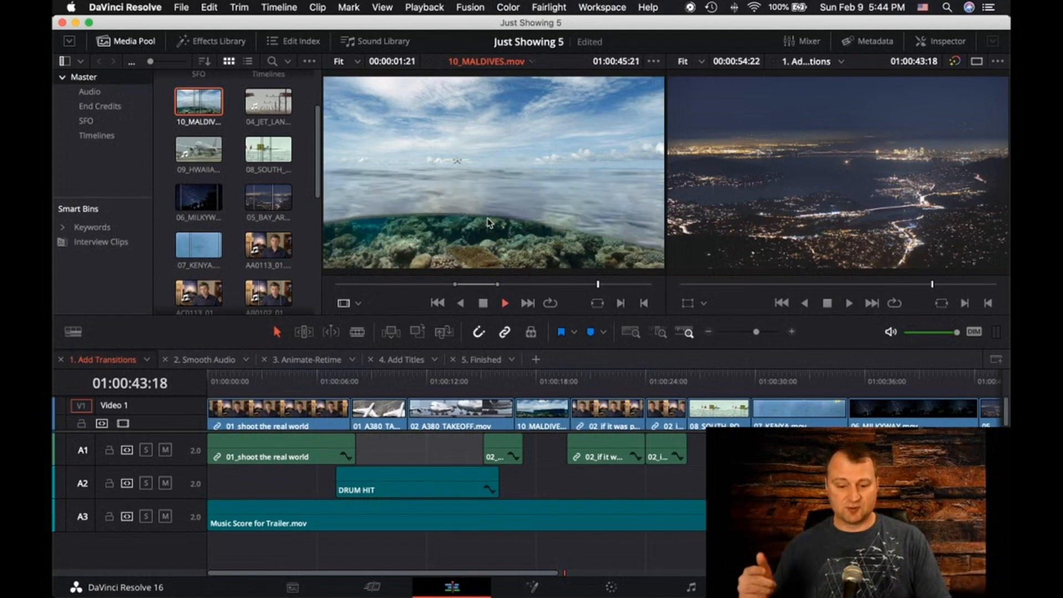
key("space")
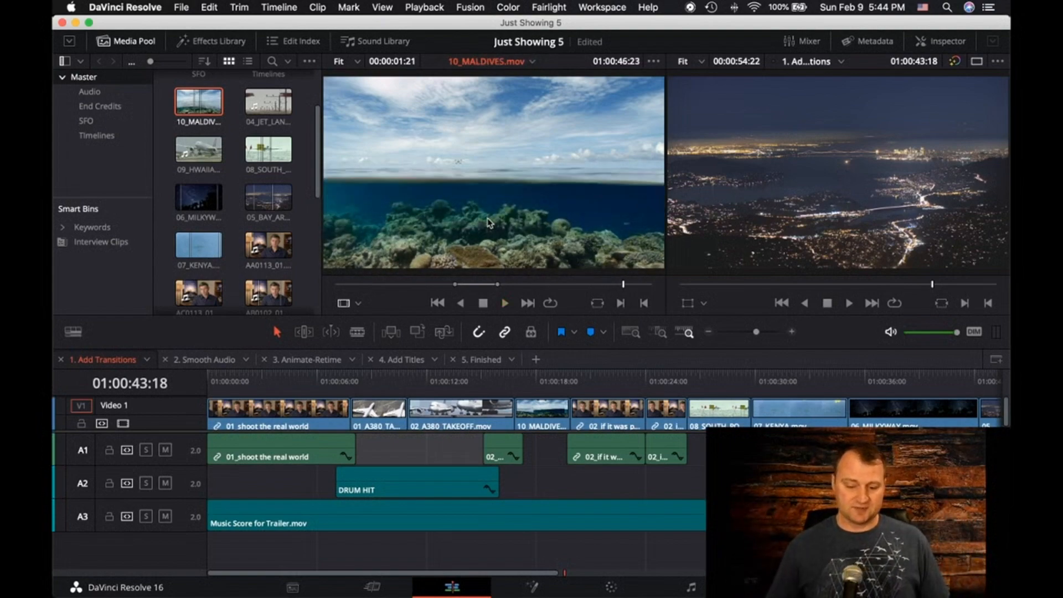
key("space")
key("space")
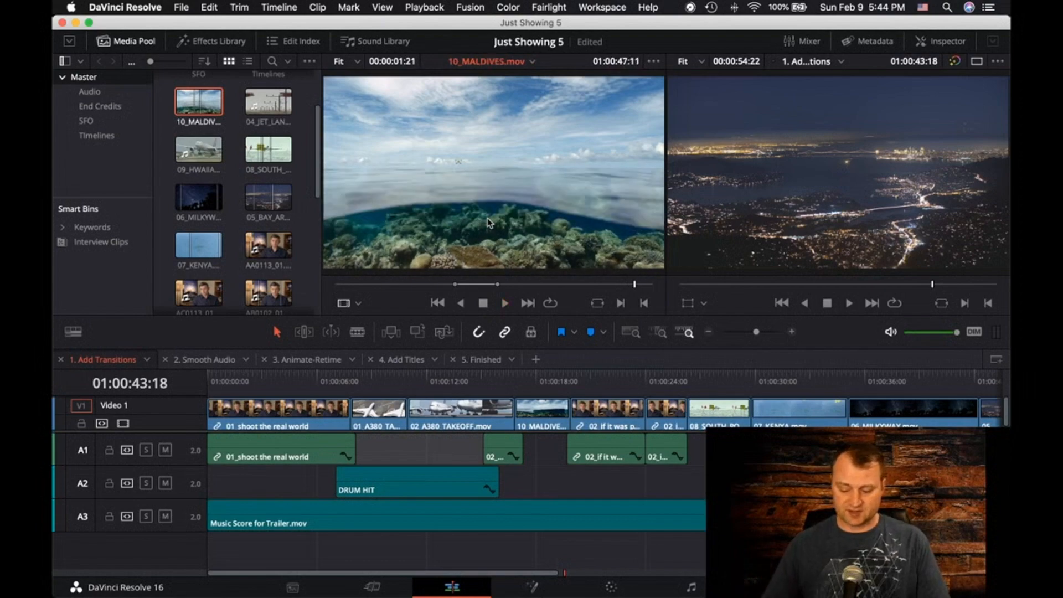
left_click(397, 284)
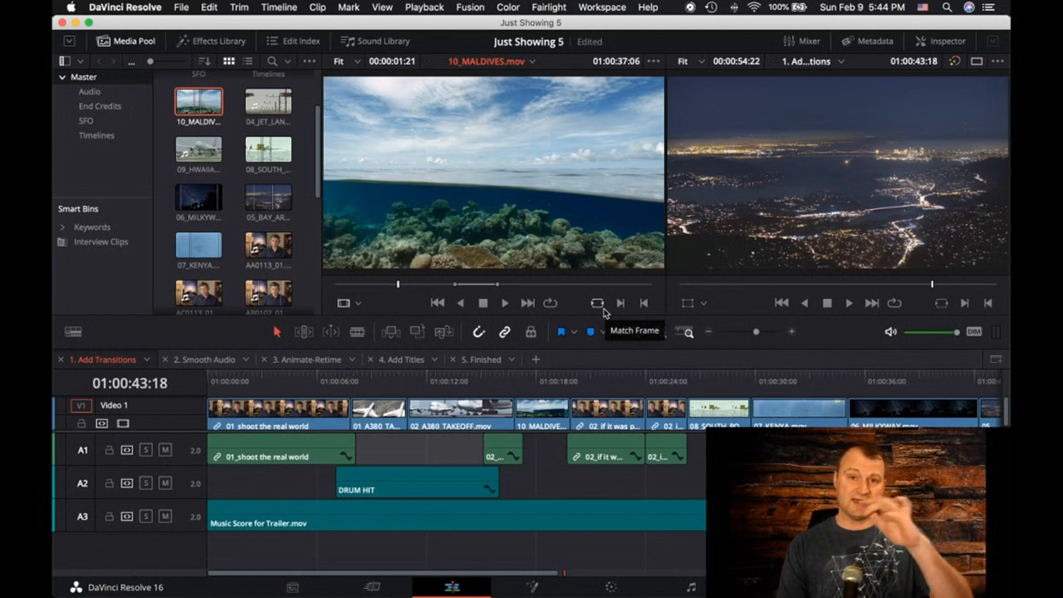
Shuttle 10_MALDIVES.mov backward and forward in the source viewer, including fast reverse, and park the playhead at 01:00:39:05
key("j")
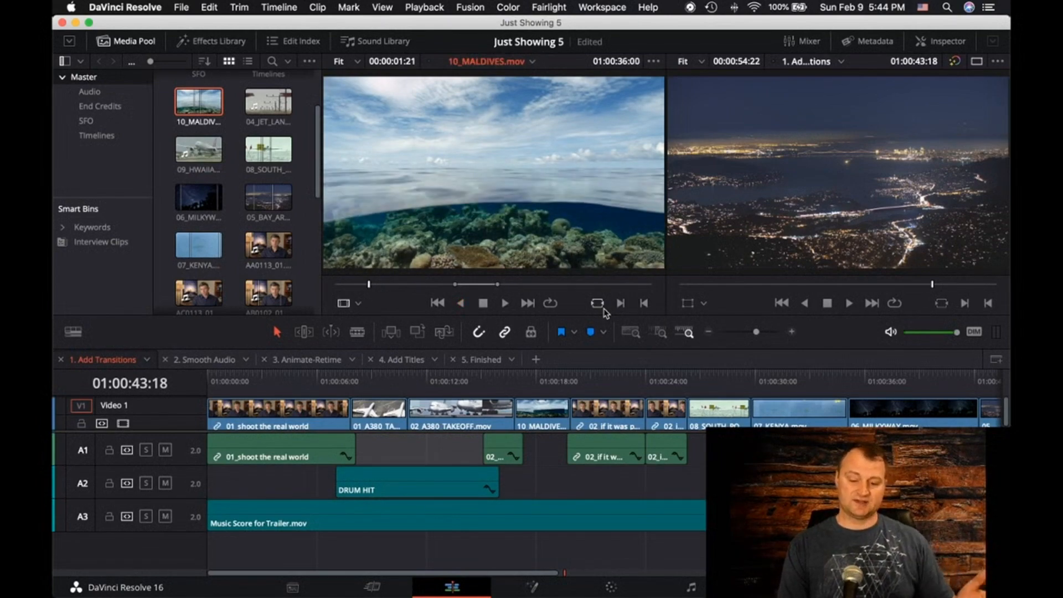
key("l")
key("l")
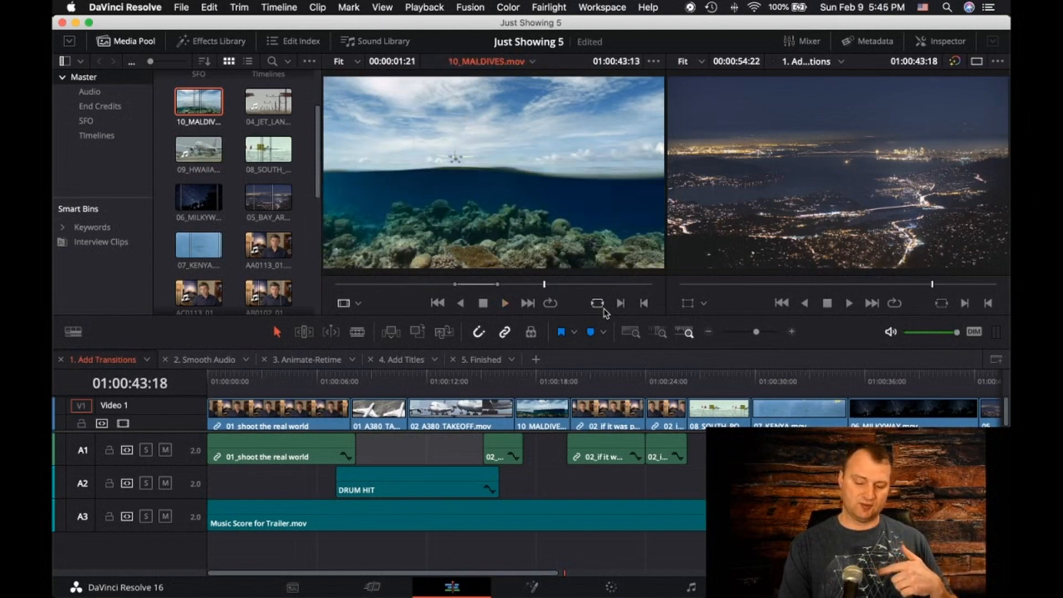
key("j")
key("j")
key("j")
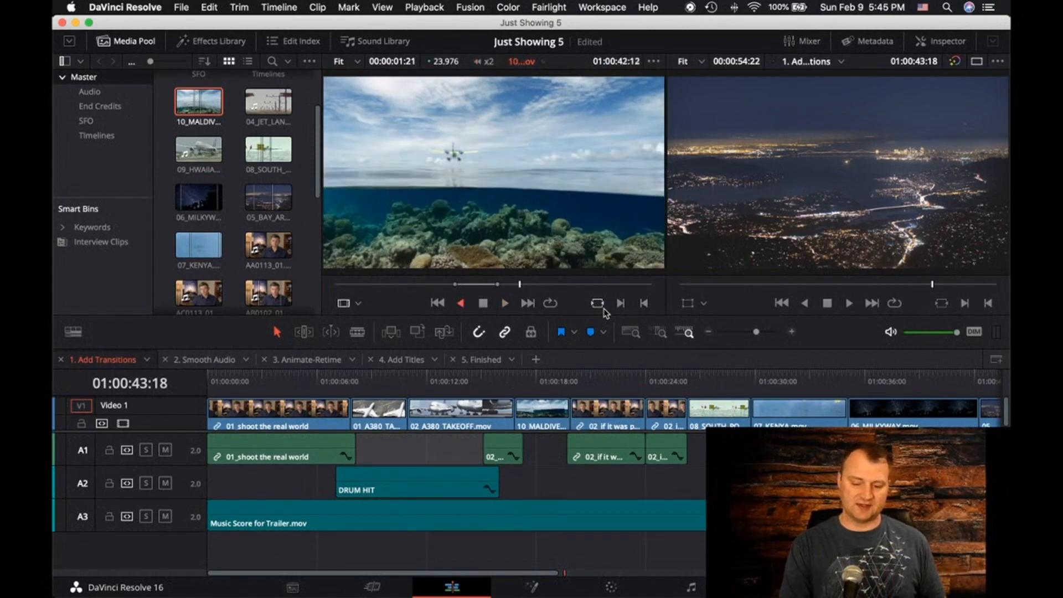
key("j")
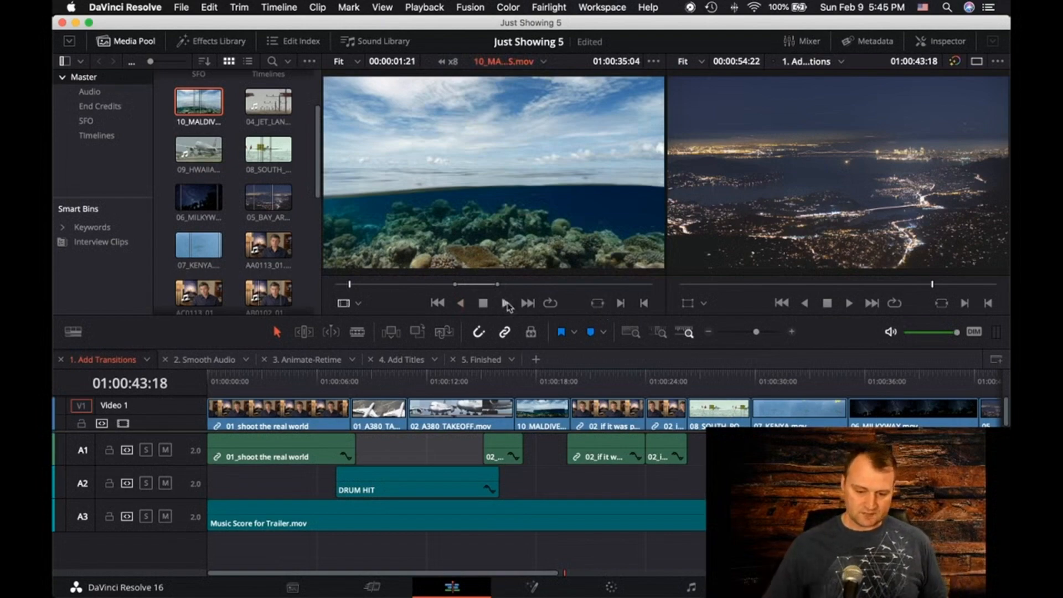
left_click(444, 285)
left_click_drag(444, 287, 443, 288)
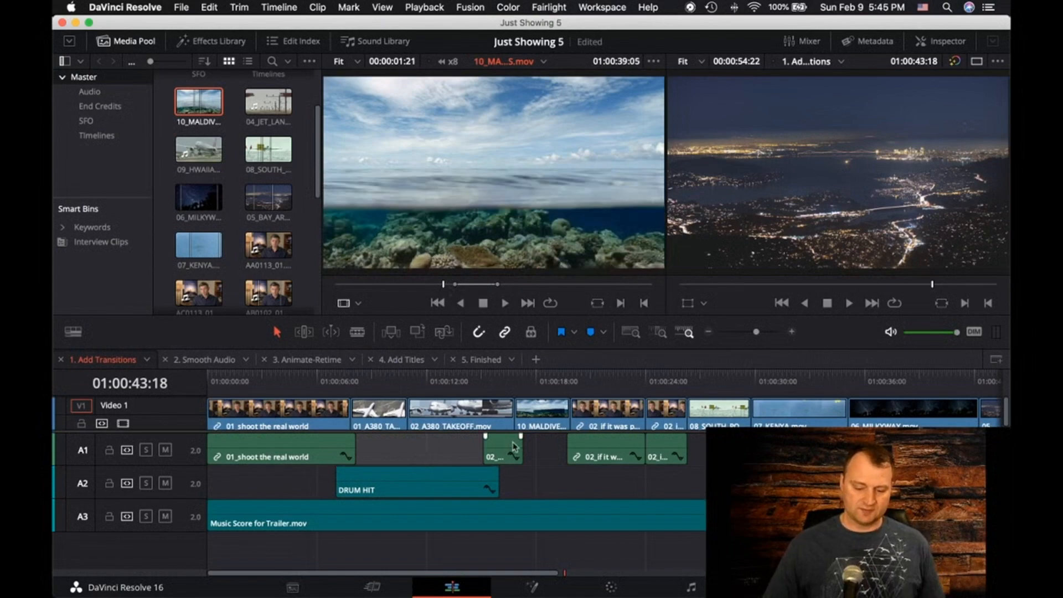
Place the timeline playhead at 01:00:26:23 over the 08_SOUTH_POLE clip, and lock and unlock audio track A3
left_click(709, 382)
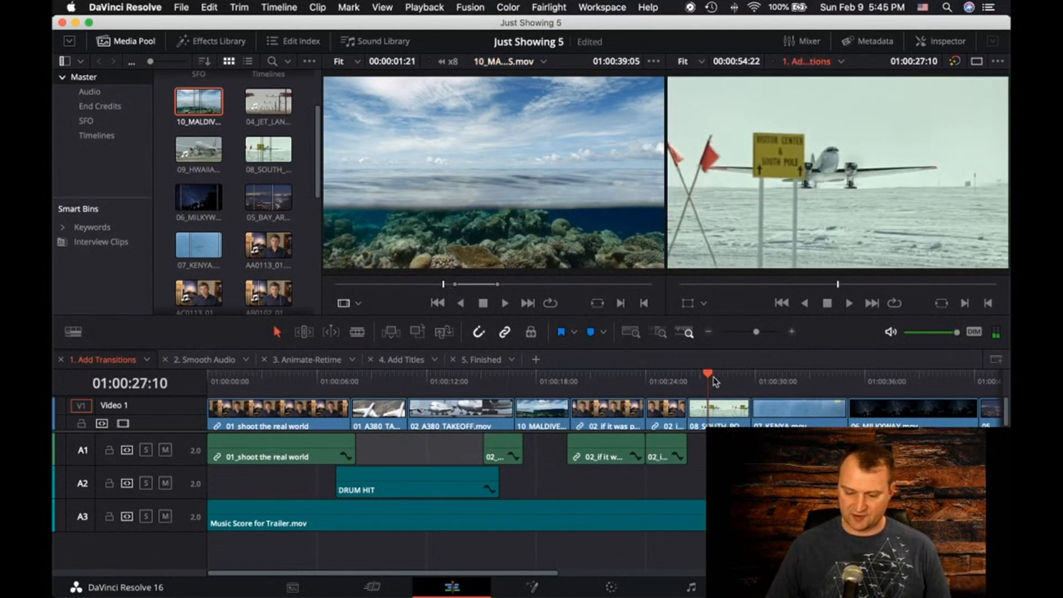
left_click_drag(702, 374, 699, 375)
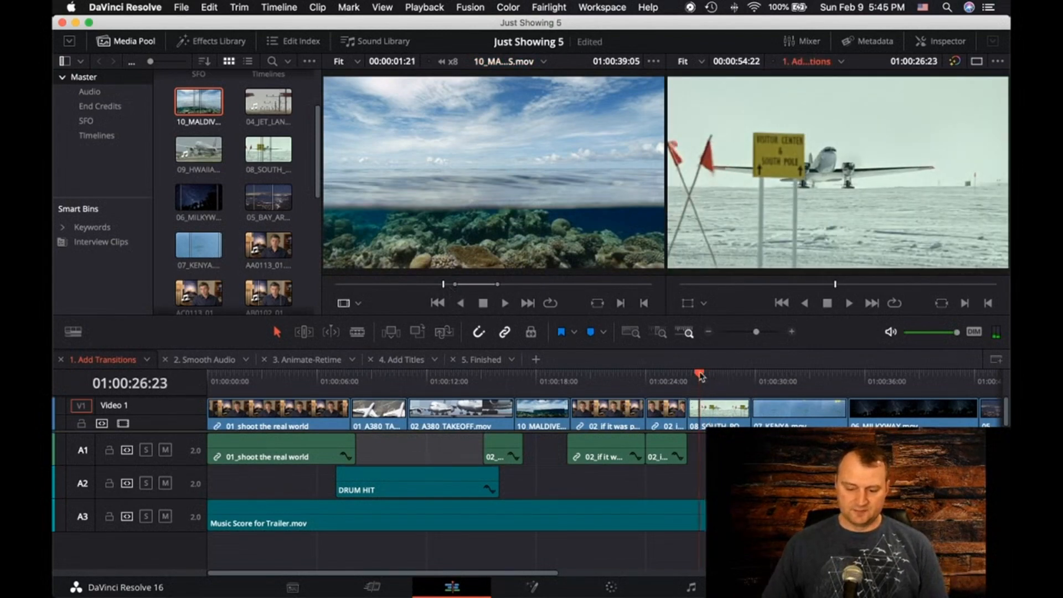
left_click(109, 516)
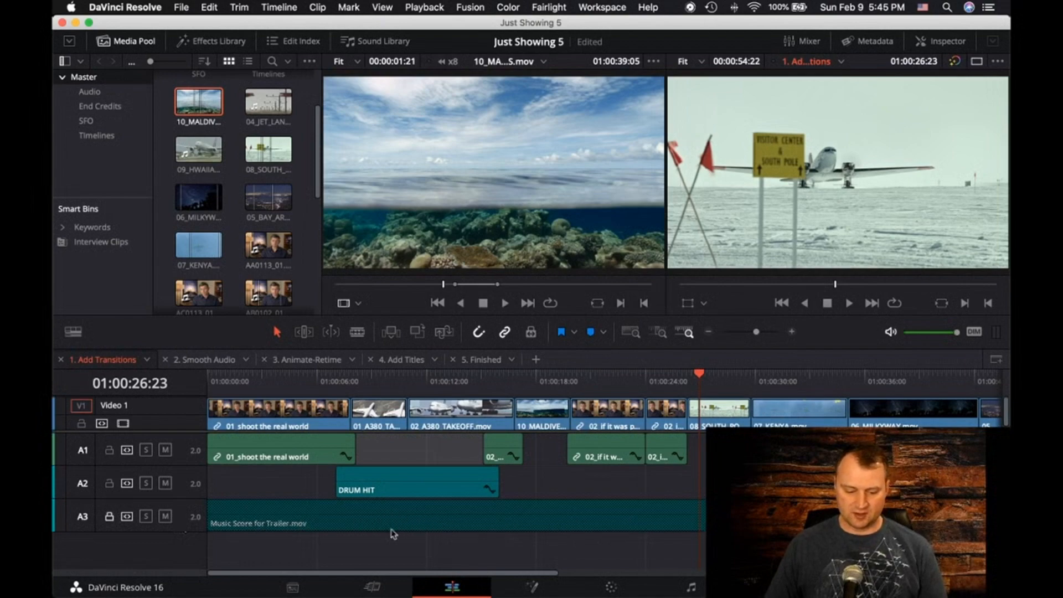
left_click(109, 518)
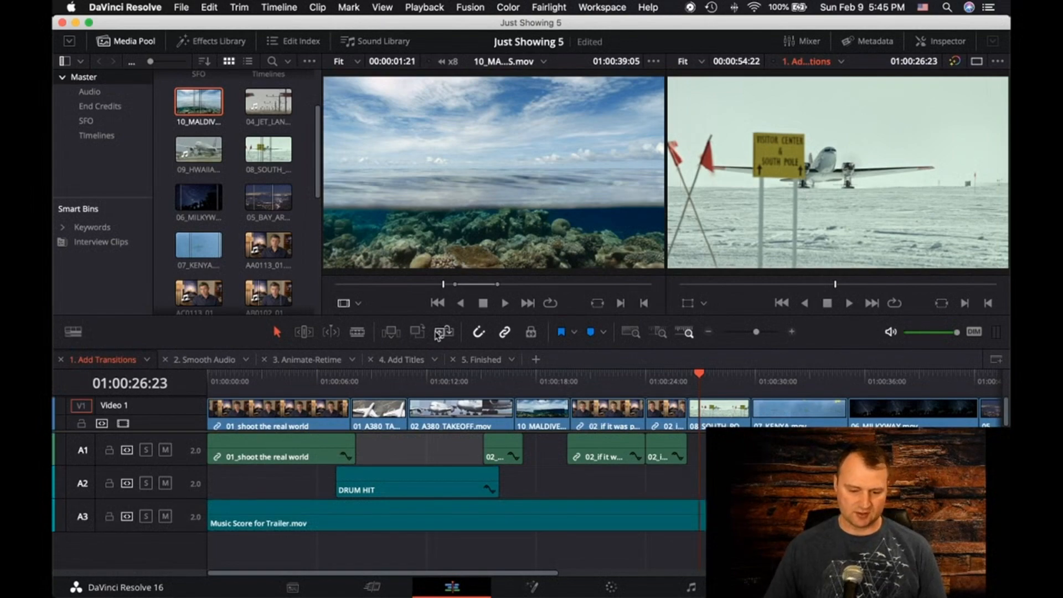
Try an insert edit of the marked 10_MALDIVES.mov range at the timeline playhead and undo it
left_click_drag(503, 221, 500, 218)
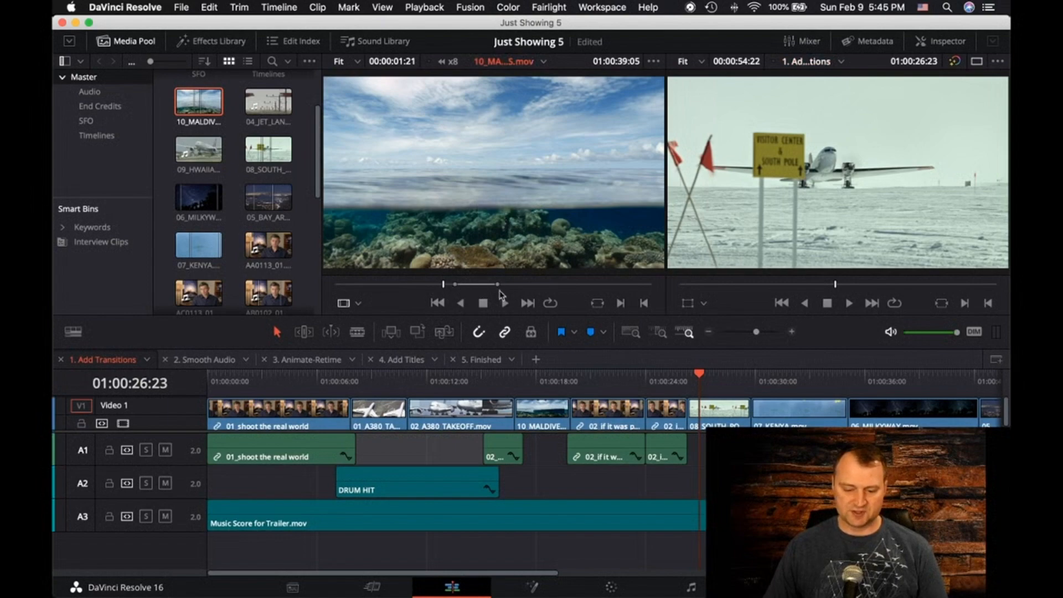
left_click_drag(489, 201, 990, 249)
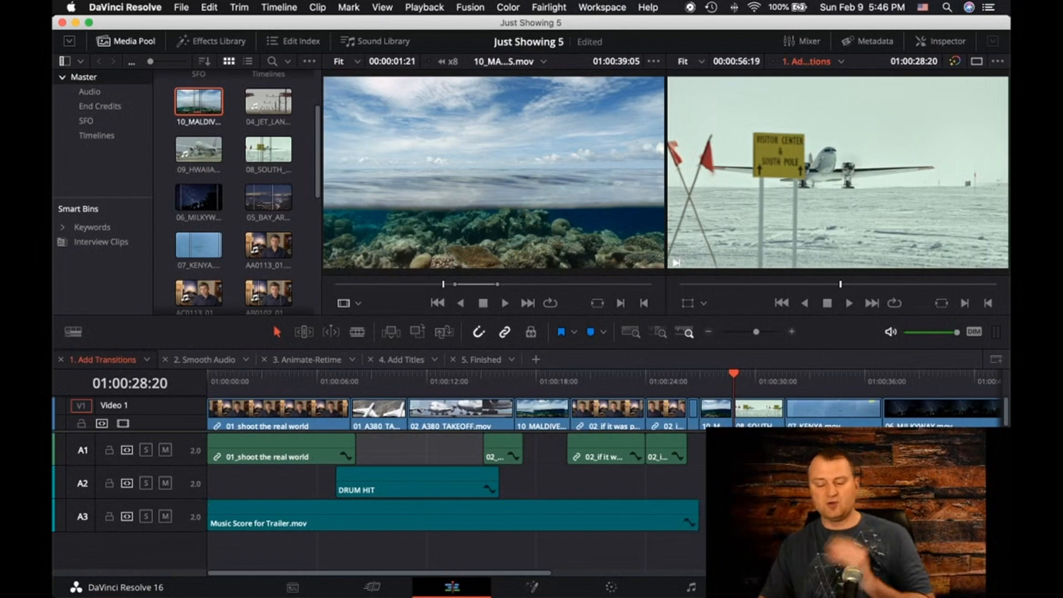
key("super+z")
key("super+z")
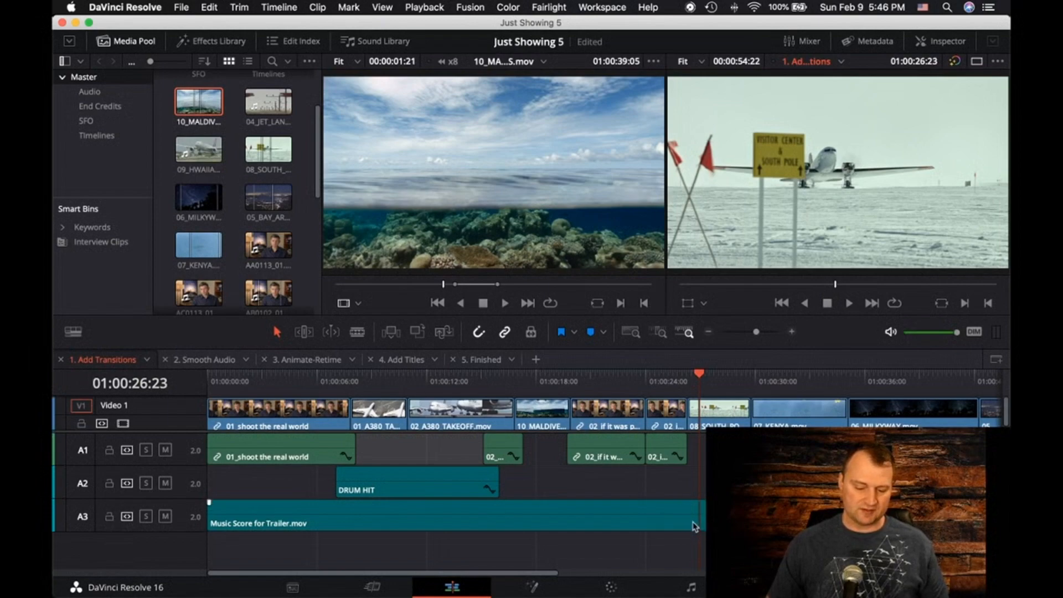
Lock audio track A3 with the Music Score for Trailer.mov clip, and try and undo another insert edit of 10_MALDIVES.mov
left_click(676, 524)
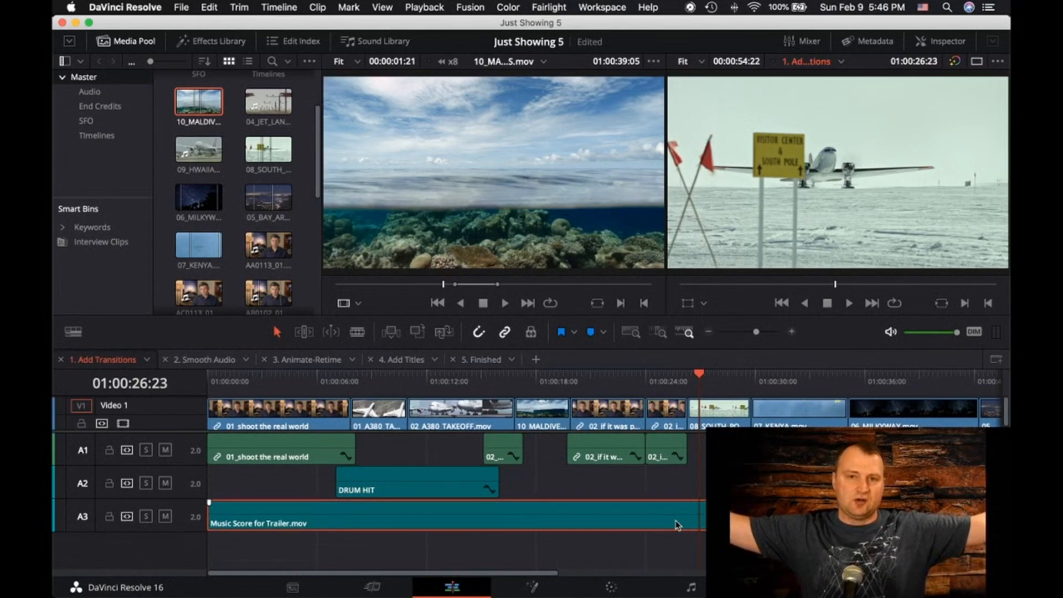
left_click(109, 515)
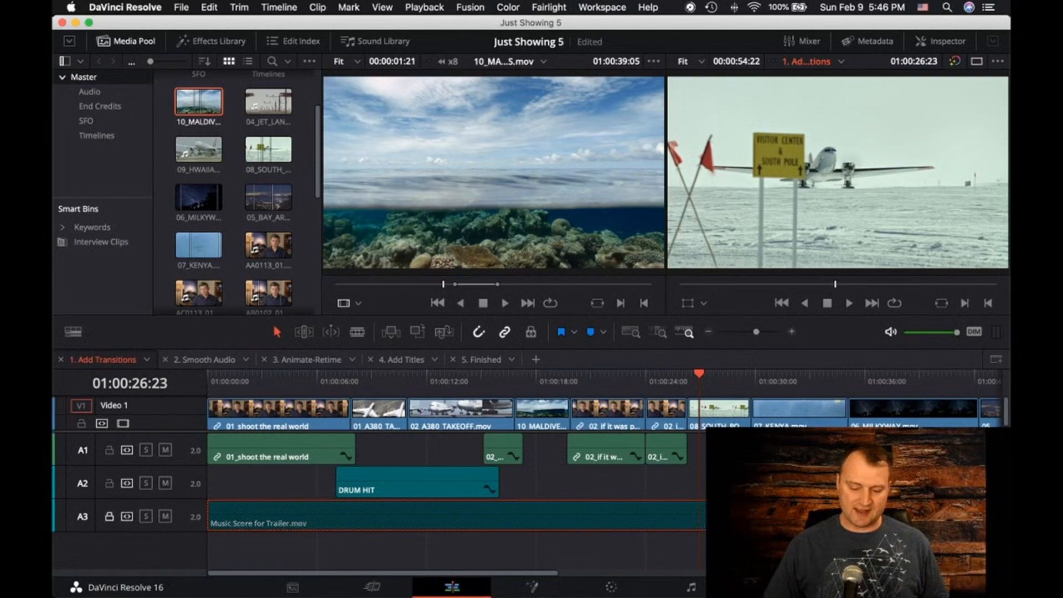
left_click_drag(483, 212, 941, 92)
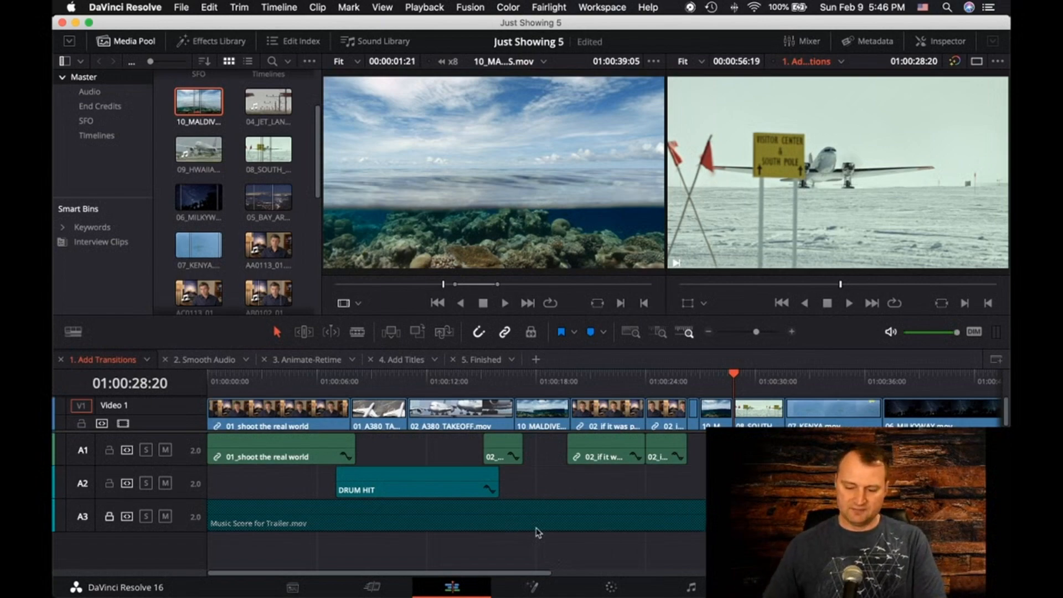
key("super+z")
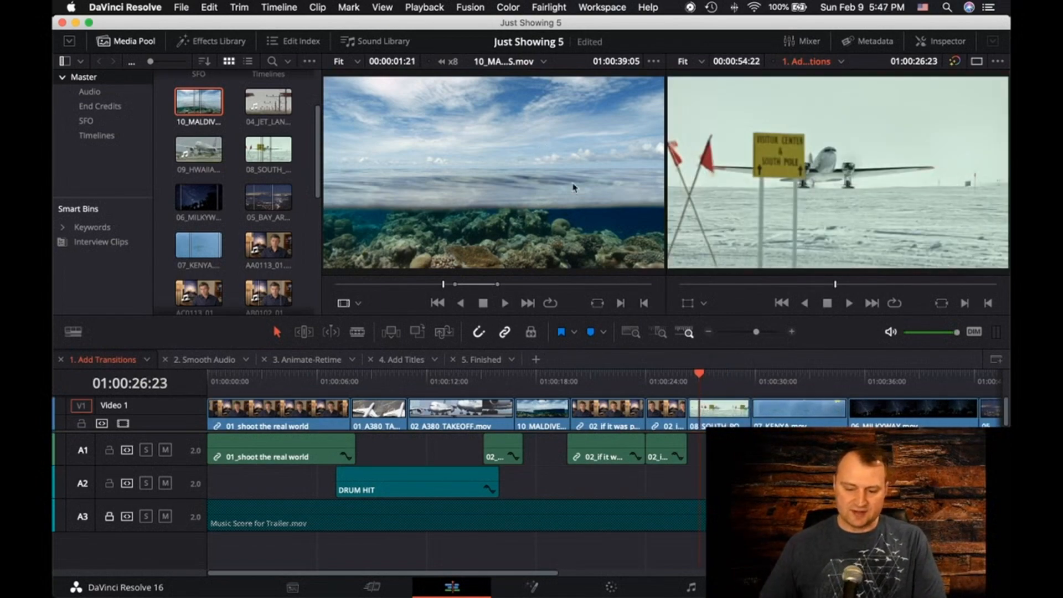
Overwrite the timeline from 01:00:26:23 with the marked 10_MALDIVES.mov range and play through the edit
left_click_drag(526, 200, 973, 121)
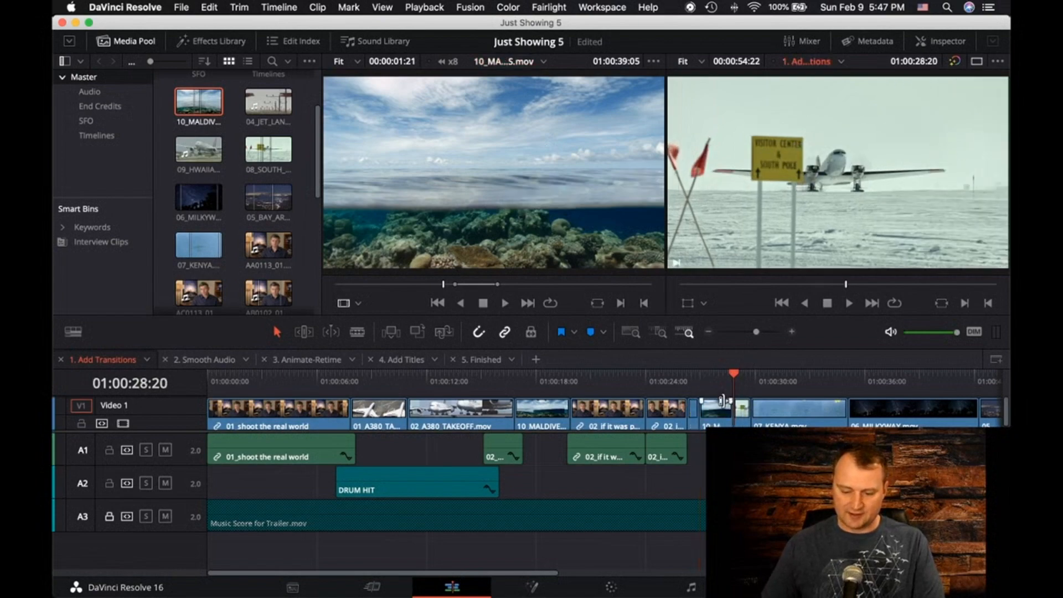
left_click_drag(732, 378, 691, 379)
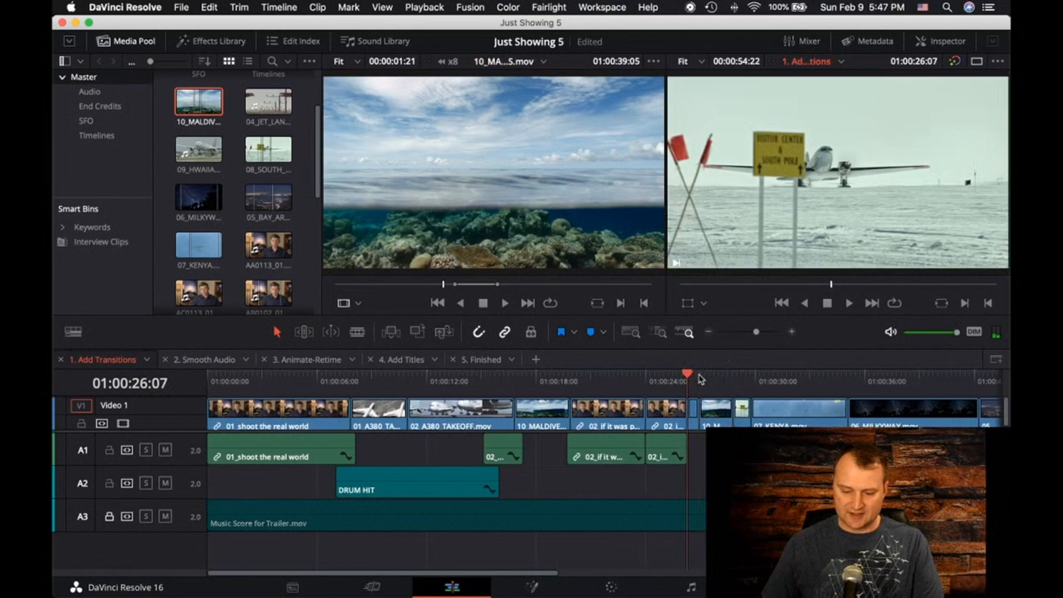
key("Right")
key("Right")
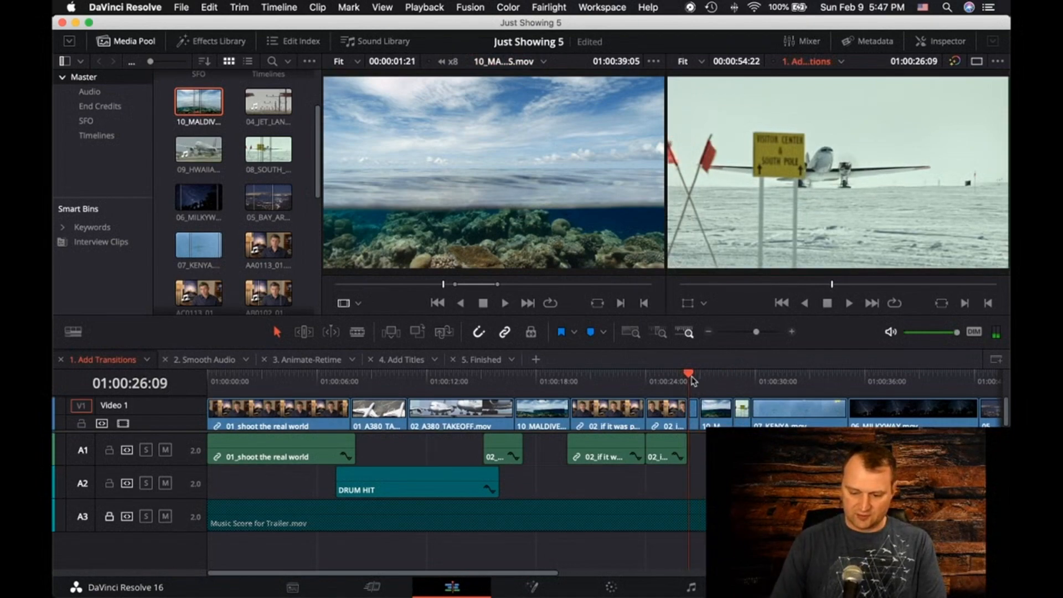
left_click(767, 332)
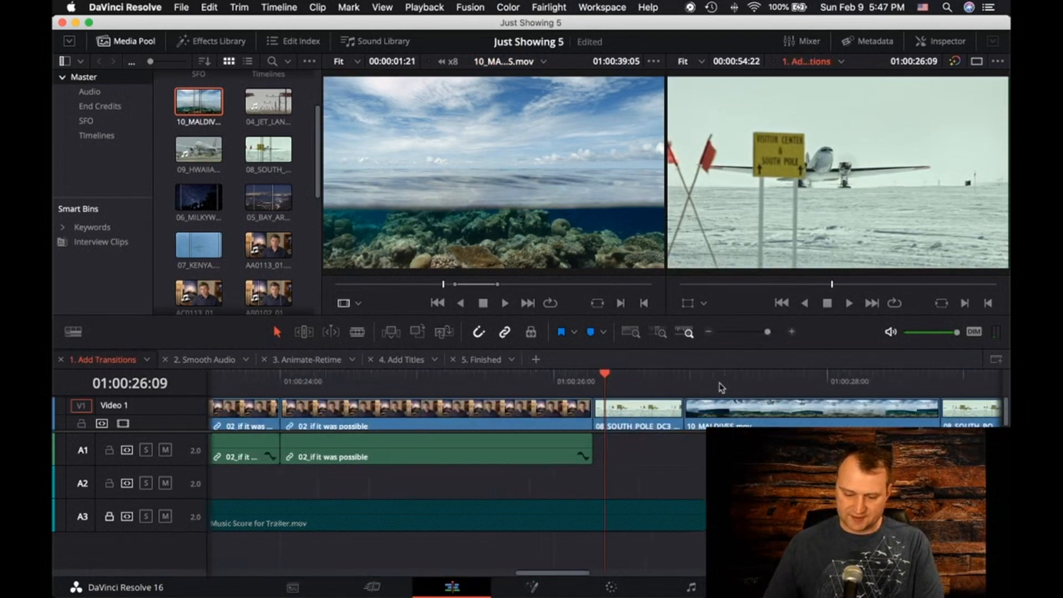
left_click_drag(604, 376, 658, 371)
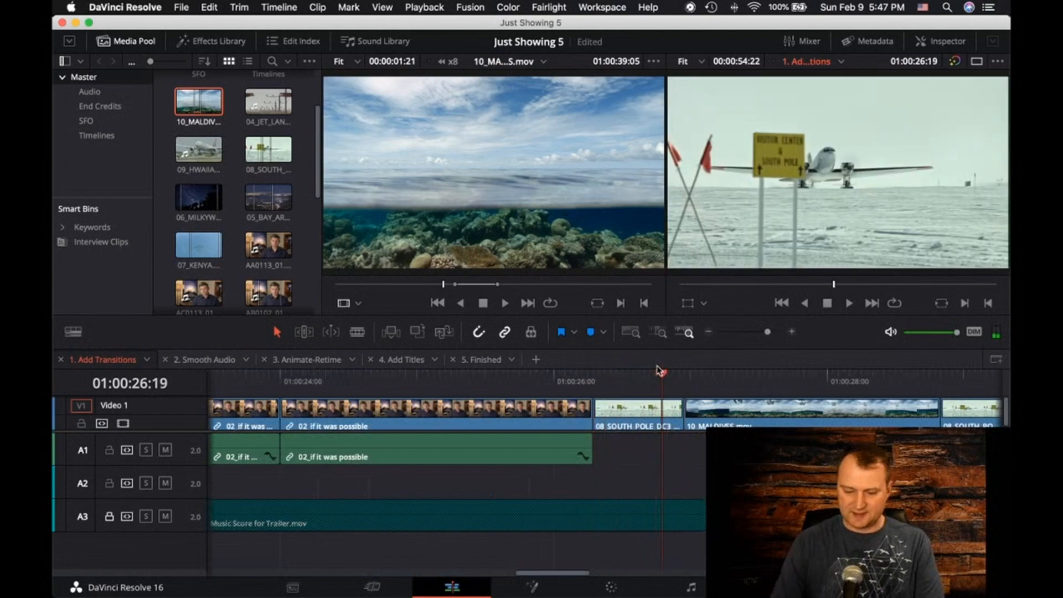
key("space")
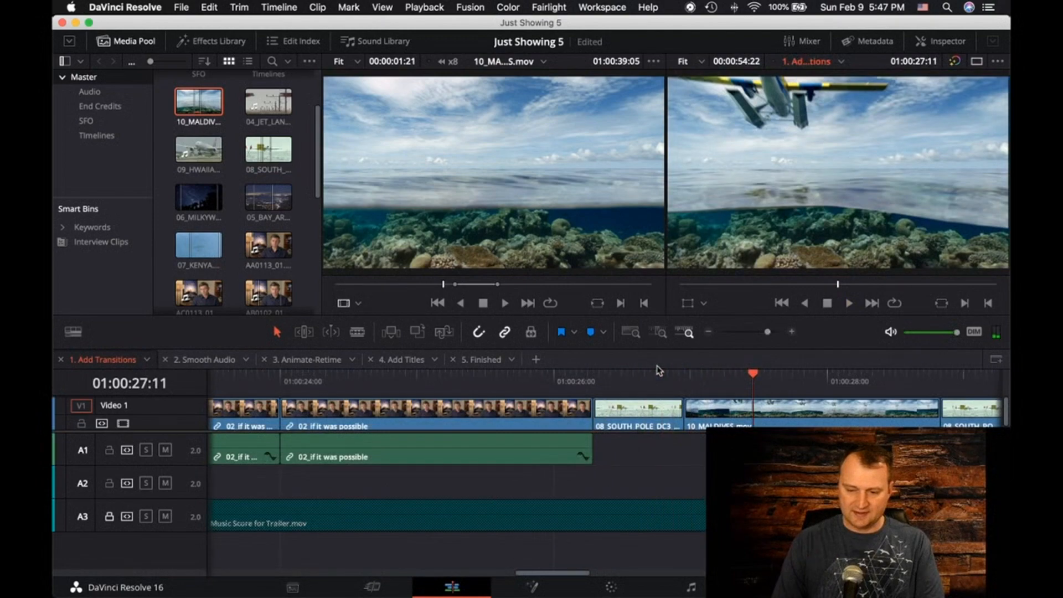
key("space")
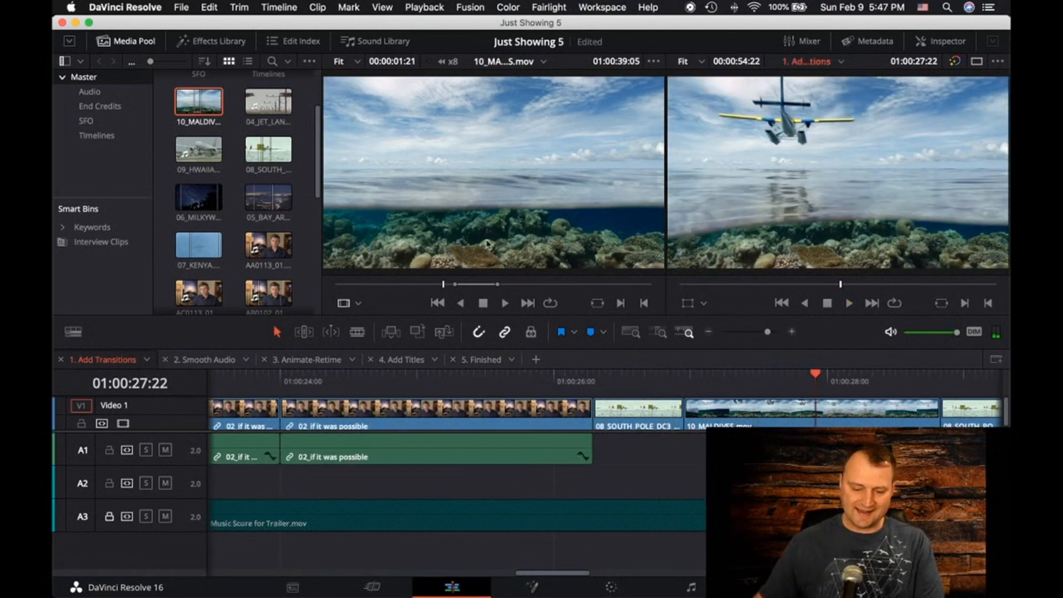
Compare the in and out points of 10_MALDIVES.mov in the source viewer with the clip's start and end in the timeline
left_click_drag(442, 288, 455, 287)
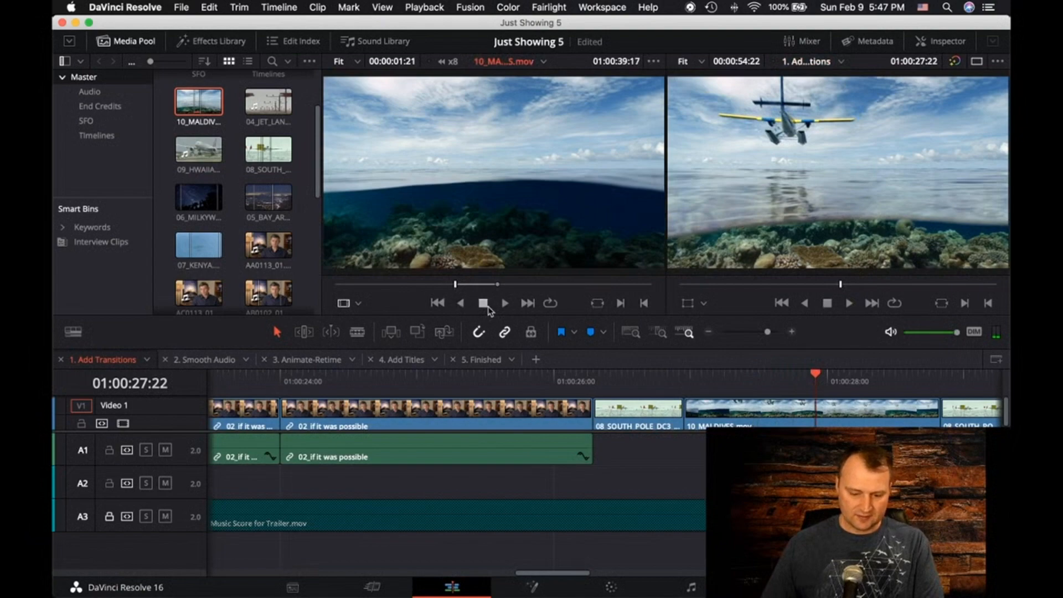
left_click(505, 303)
left_click(505, 304)
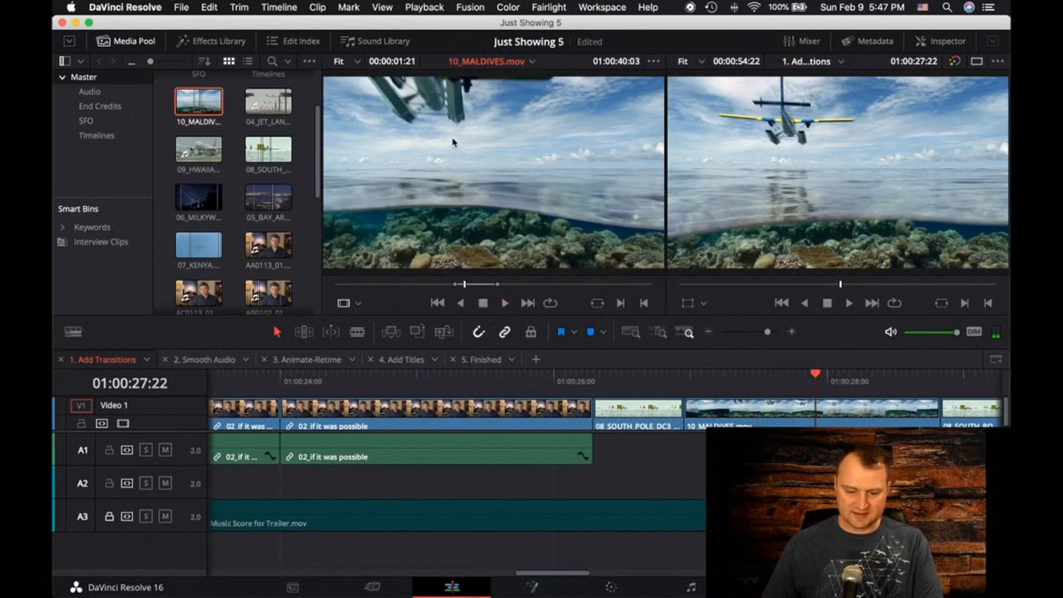
left_click_drag(815, 374, 924, 381)
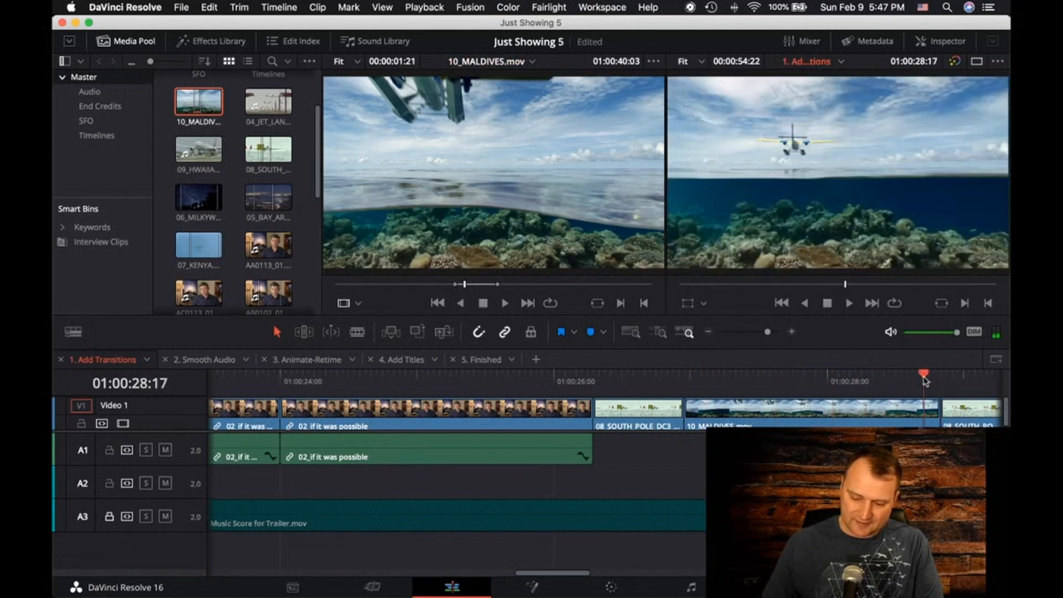
left_click_drag(471, 284, 499, 291)
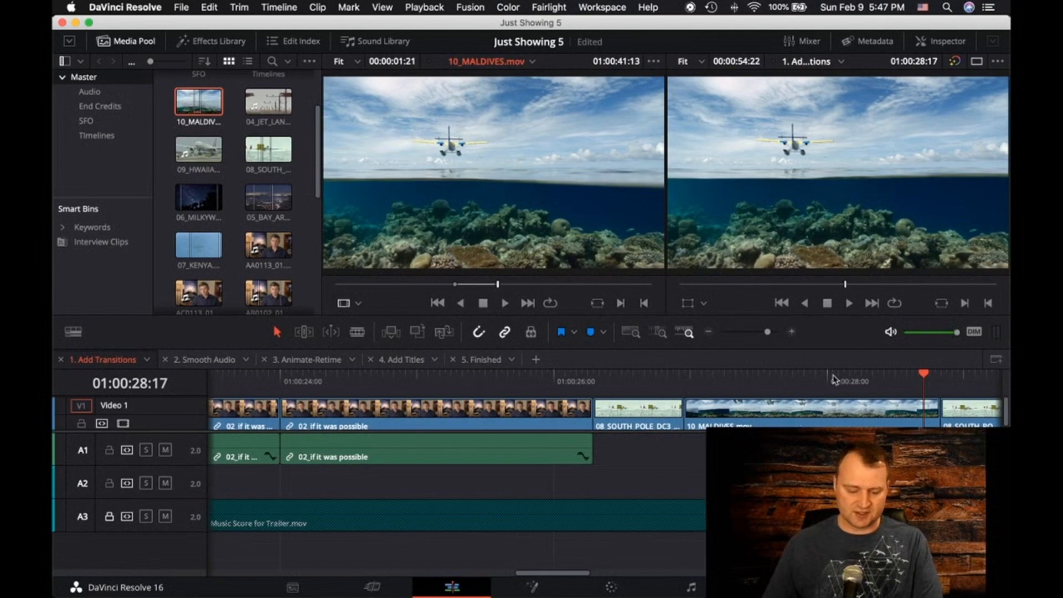
Undo the overwrite edit and replace the 08_SOUTH_POLE clip under the playhead with 10_MALDIVES.mov using a replace edit
left_click(744, 450)
key("super+z")
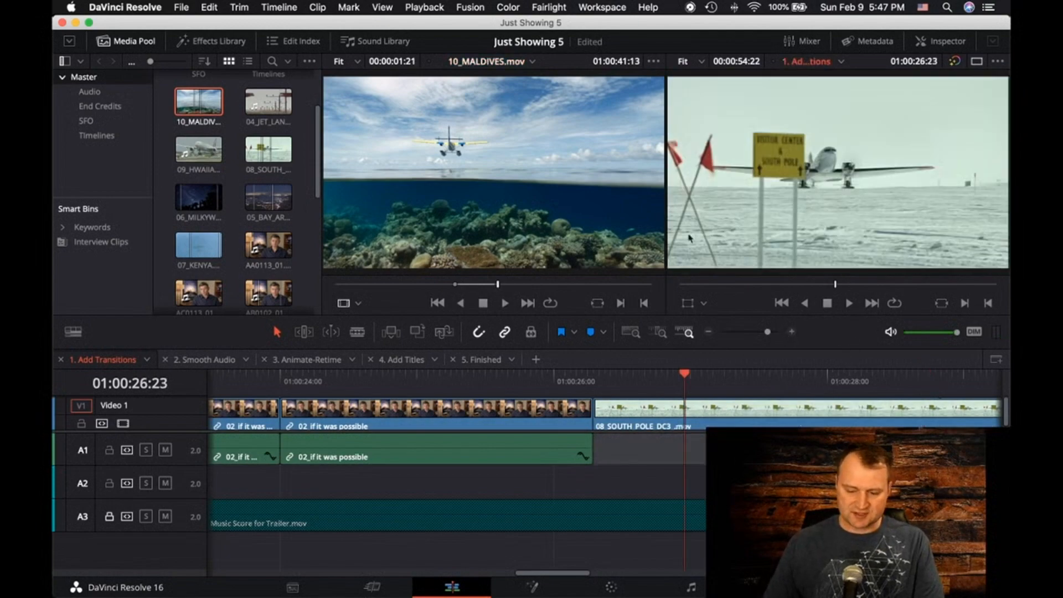
left_click_drag(493, 195, 986, 154)
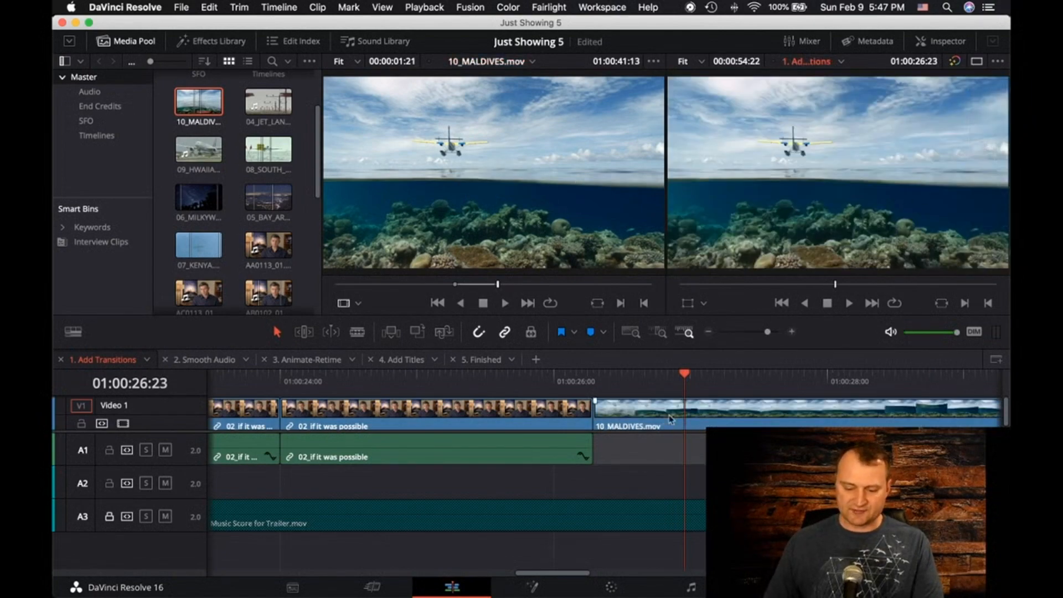
Undo the replace edit and replace the 08_SOUTH_POLE_DC3_.mov clip at 01:00:26:23 with 10_MALDIVES.mov again
scroll(604, 412, "right", 5)
scroll(604, 412, "left", 1)
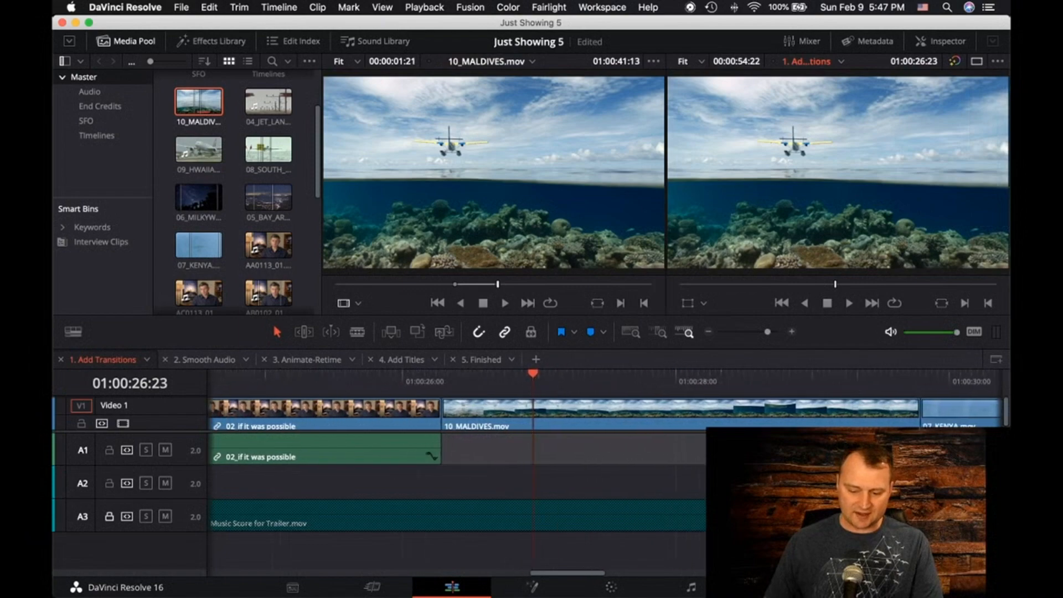
scroll(604, 412, "right", 4)
scroll(603, 413, "left", 1)
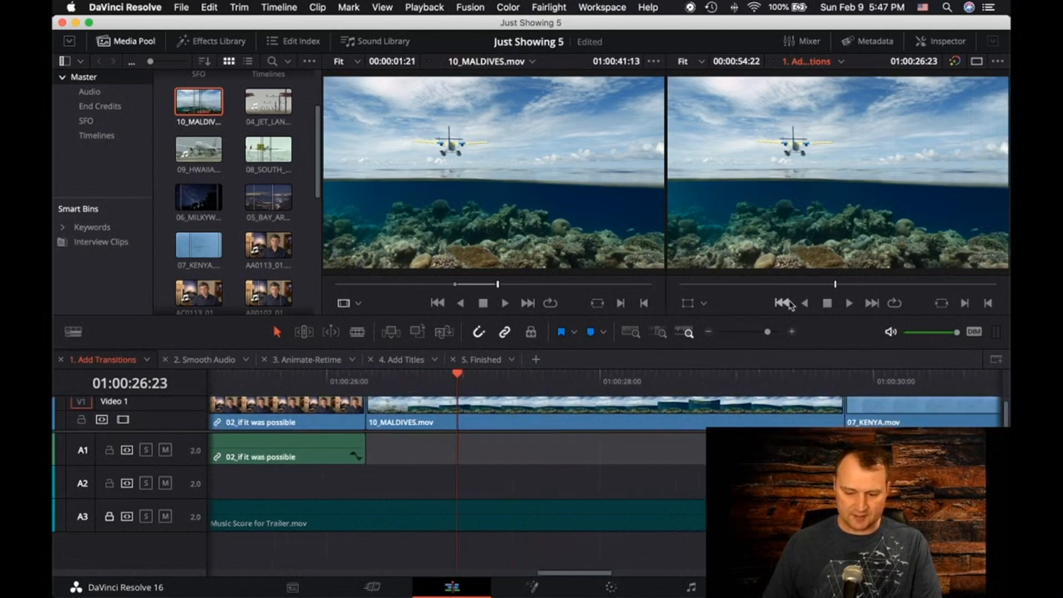
key("super+z")
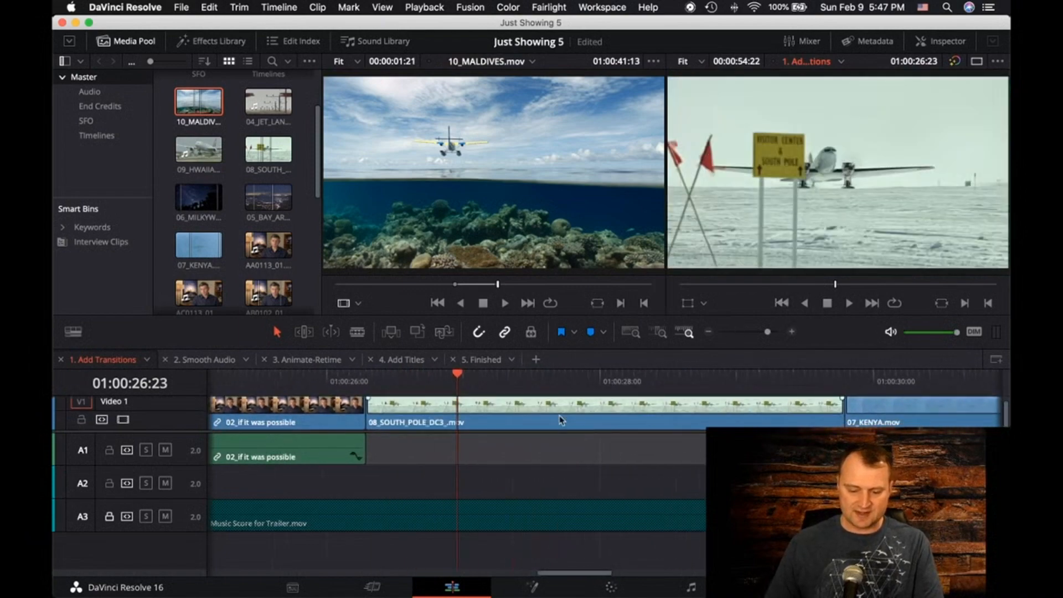
left_click_drag(608, 220, 949, 148)
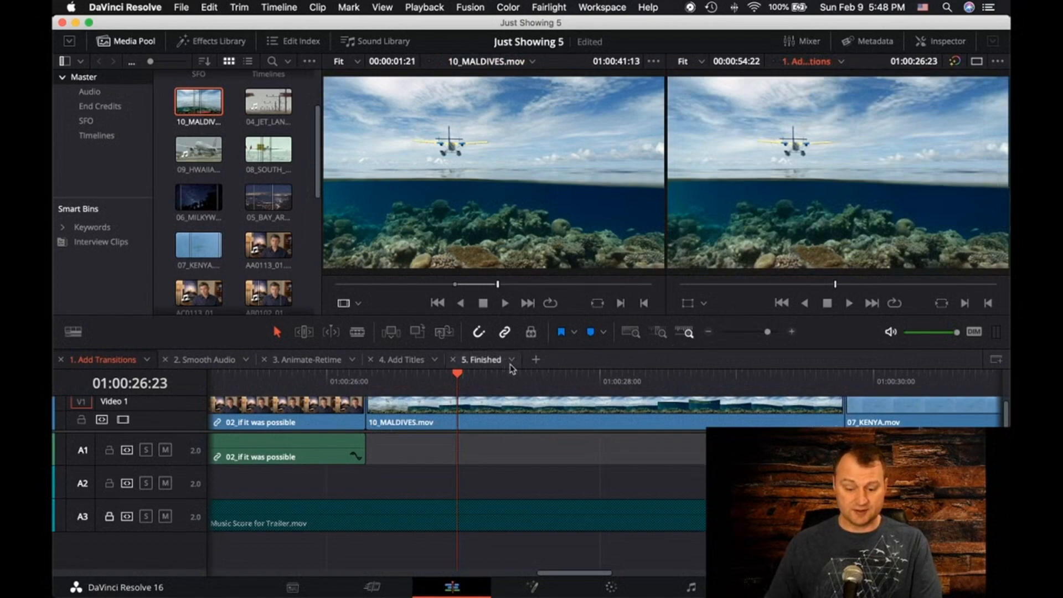
Compare the first frame of the replaced 10_MALDIVES.mov clip in the timeline with the marked in point in the source viewer
left_click_drag(462, 381, 371, 381)
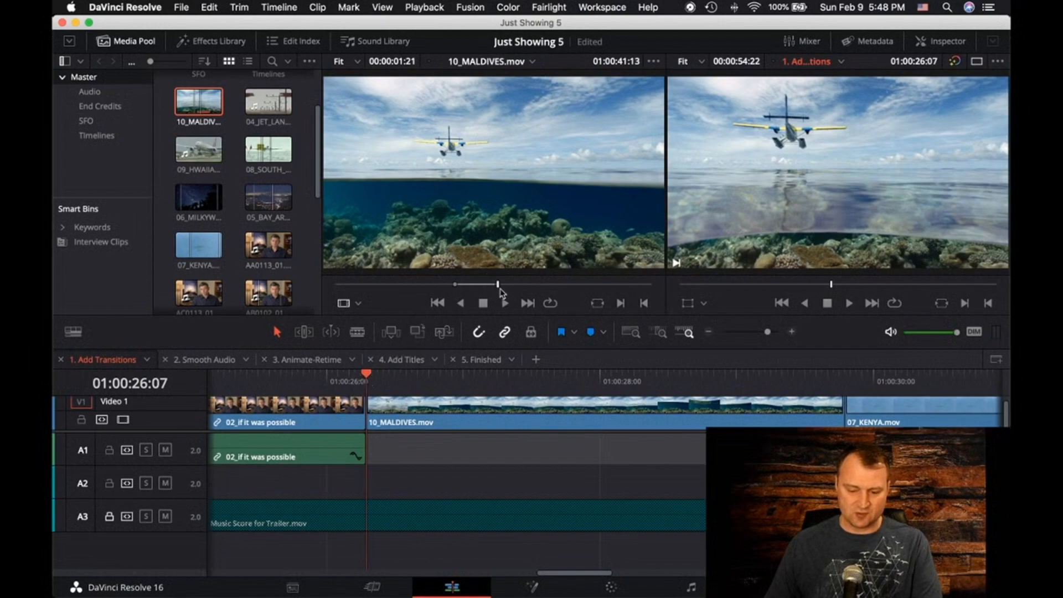
left_click(460, 303)
left_click_drag(454, 297, 455, 296)
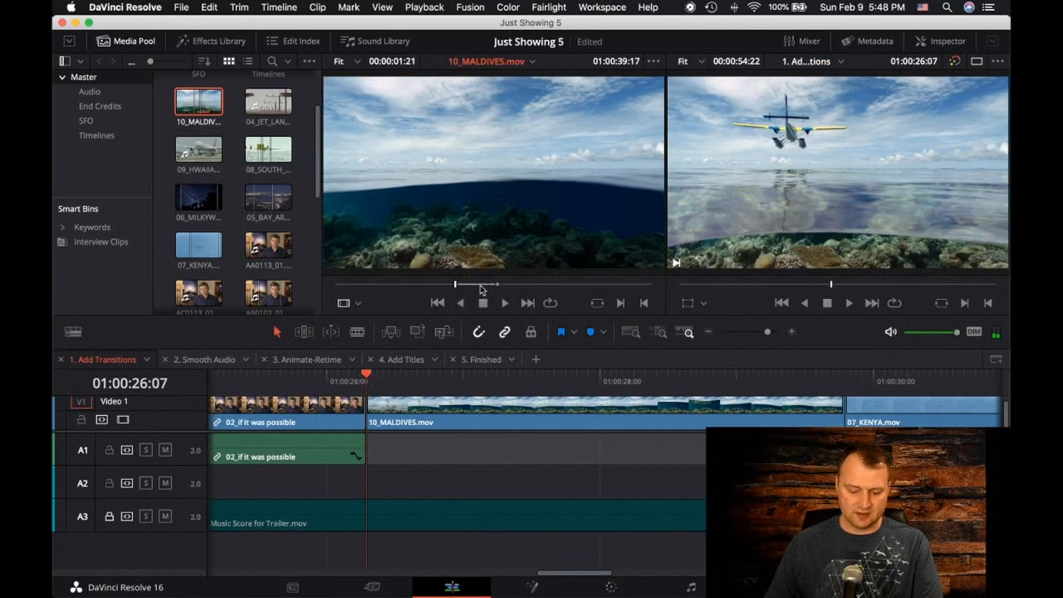
left_click(505, 303)
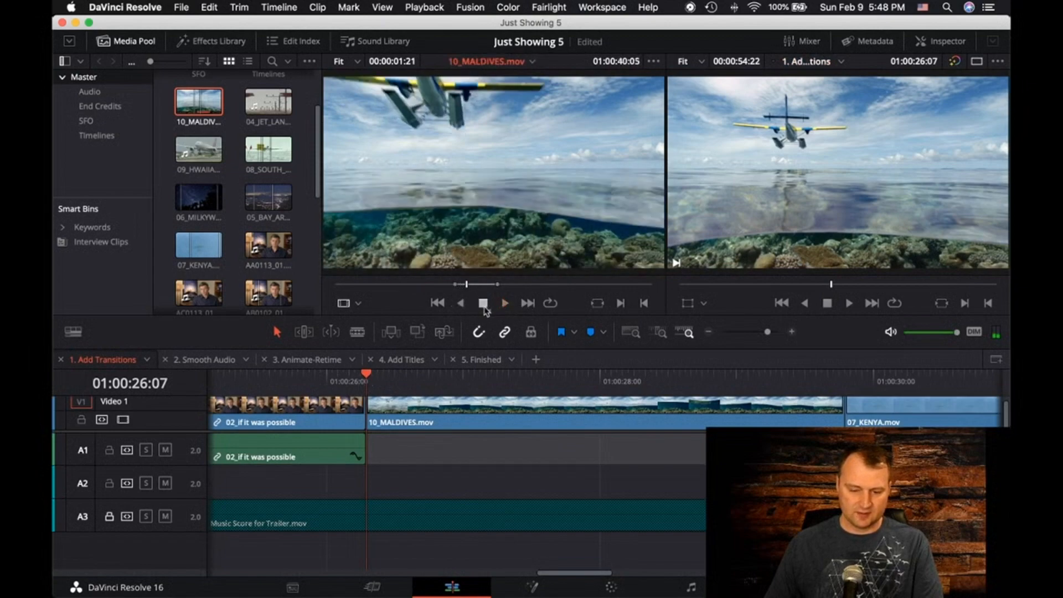
Play the replaced 10_MALDIVES.mov clip through in the timeline and scrub the source clip to 01:00:45:03
left_click(368, 377)
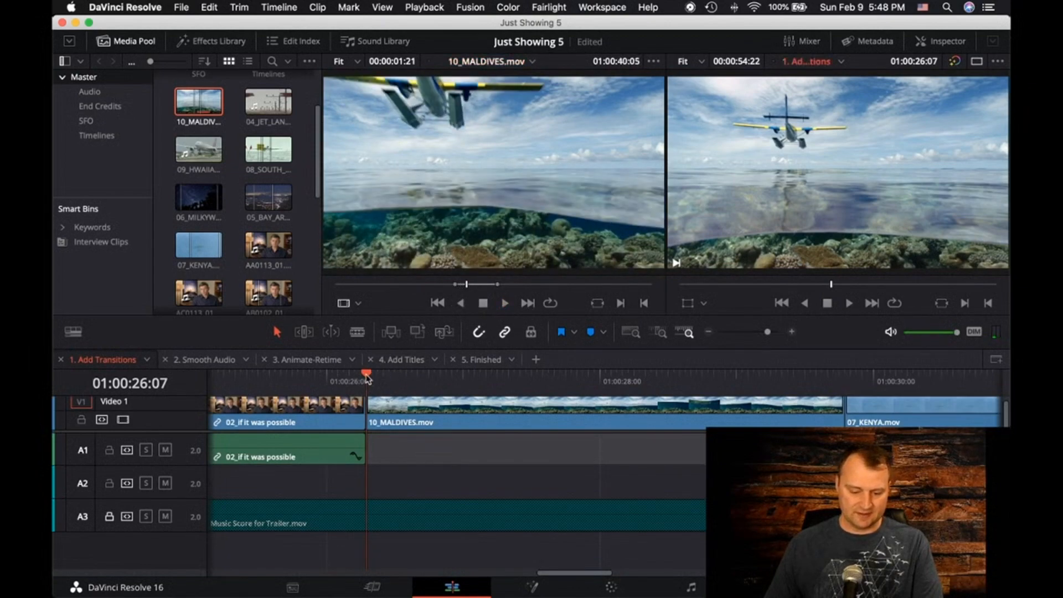
mouse_move(362, 378)
left_mouse_down()
mouse_move(385, 378)
mouse_move(328, 380)
mouse_move(362, 383)
mouse_move(346, 386)
left_mouse_up()
key("space")
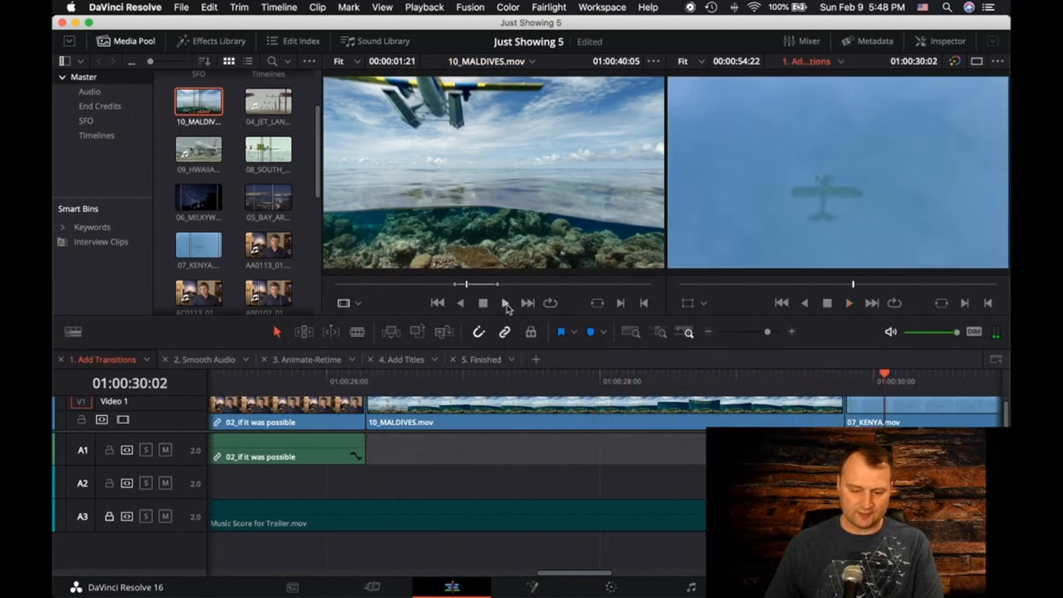
left_click(470, 287)
left_click_drag(470, 288, 581, 293)
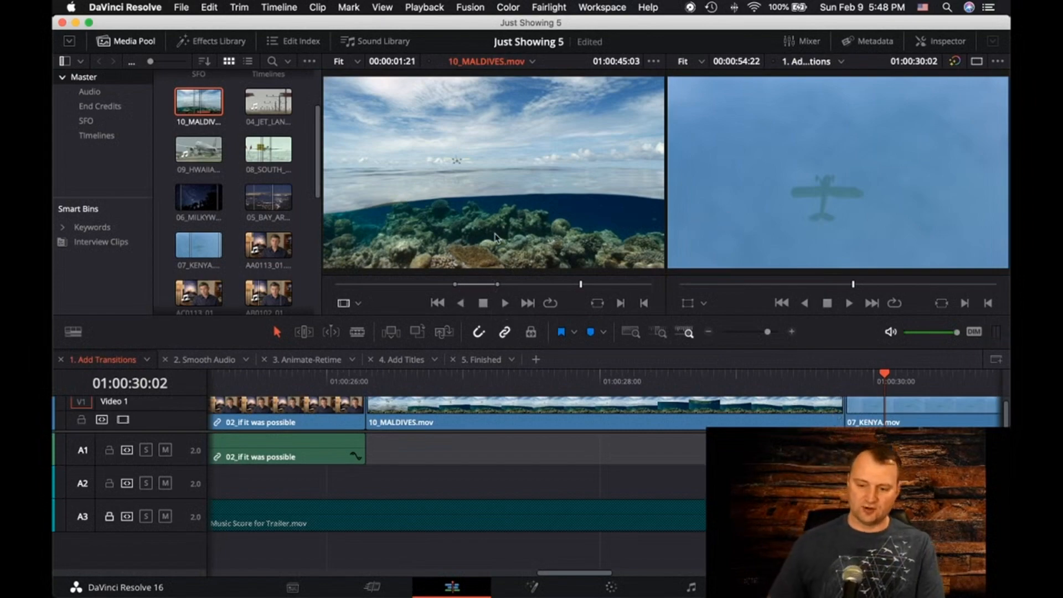
Undo the replace edit and fill the length of the 08_SOUTH_POLE_DC3_.mov clip with 10_MALDIVES.mov using a Fit to Fill edit
left_click(680, 418)
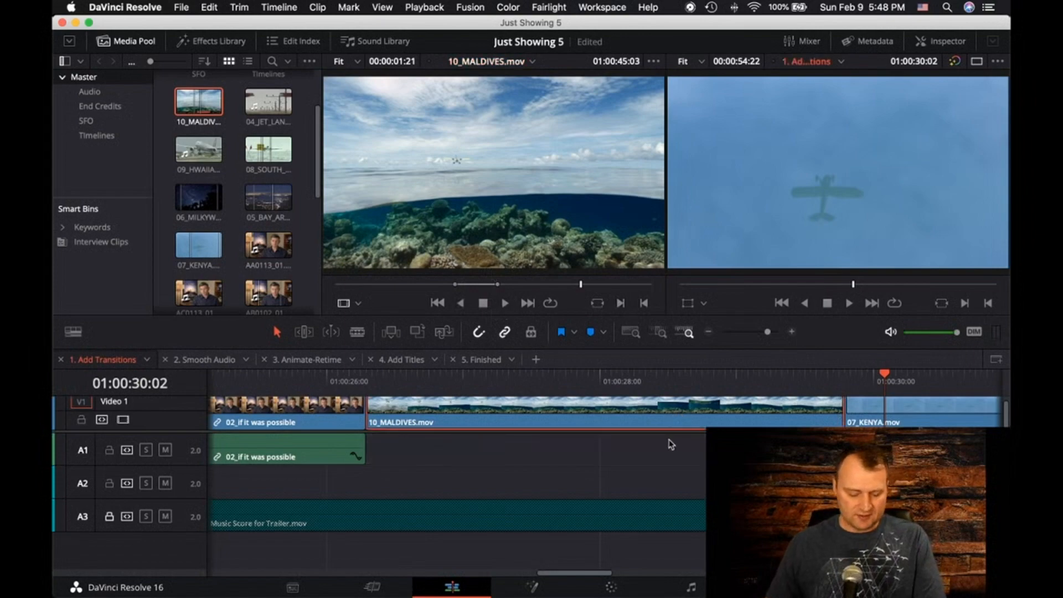
key("super+z")
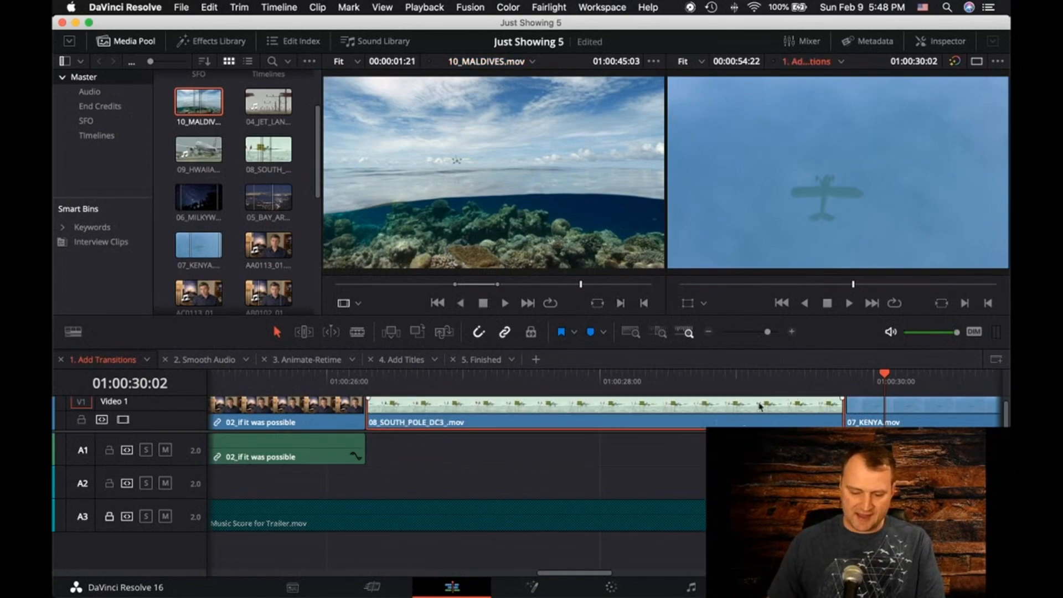
left_click_drag(880, 381, 491, 381)
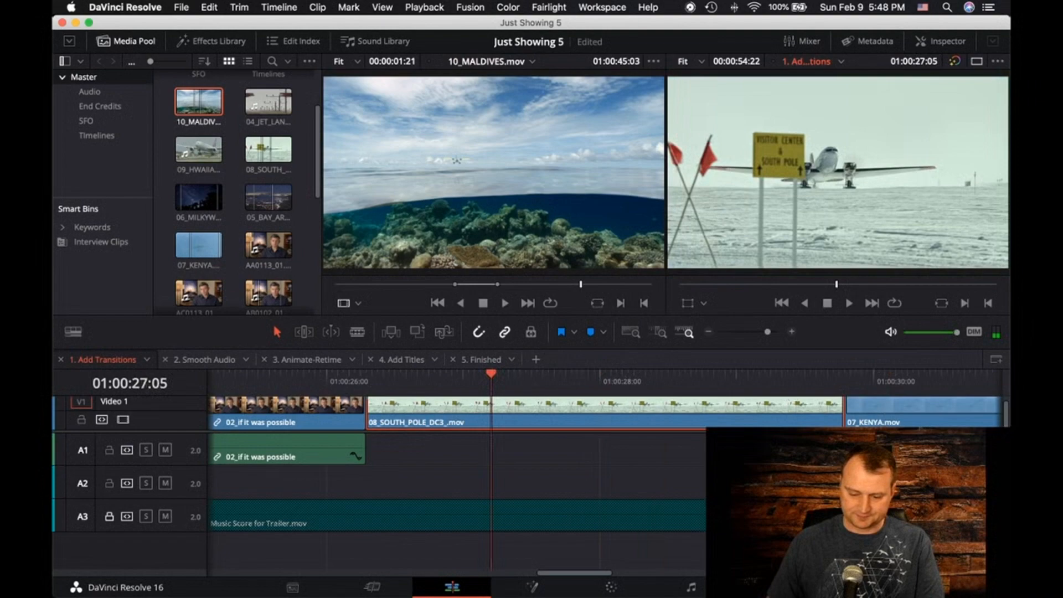
left_click_drag(593, 147, 953, 178)
Show the retime controls on the fit-to-fill 10_MALDIVES.mov clip to reveal its speed change
left_click_drag(835, 376, 464, 374)
key("Left")
left_click(510, 421)
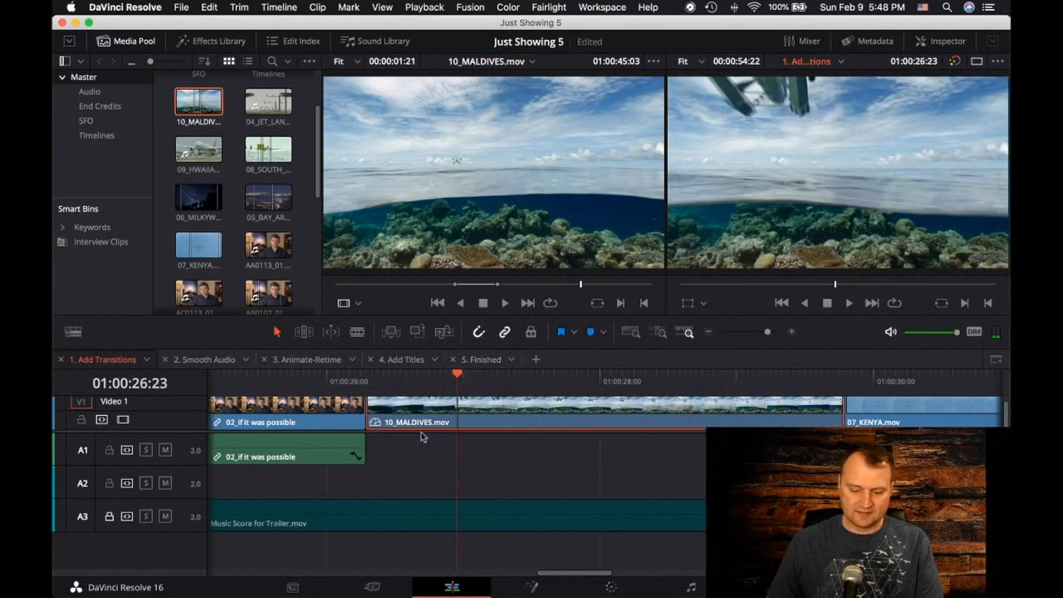
left_click(371, 424)
key("super+r")
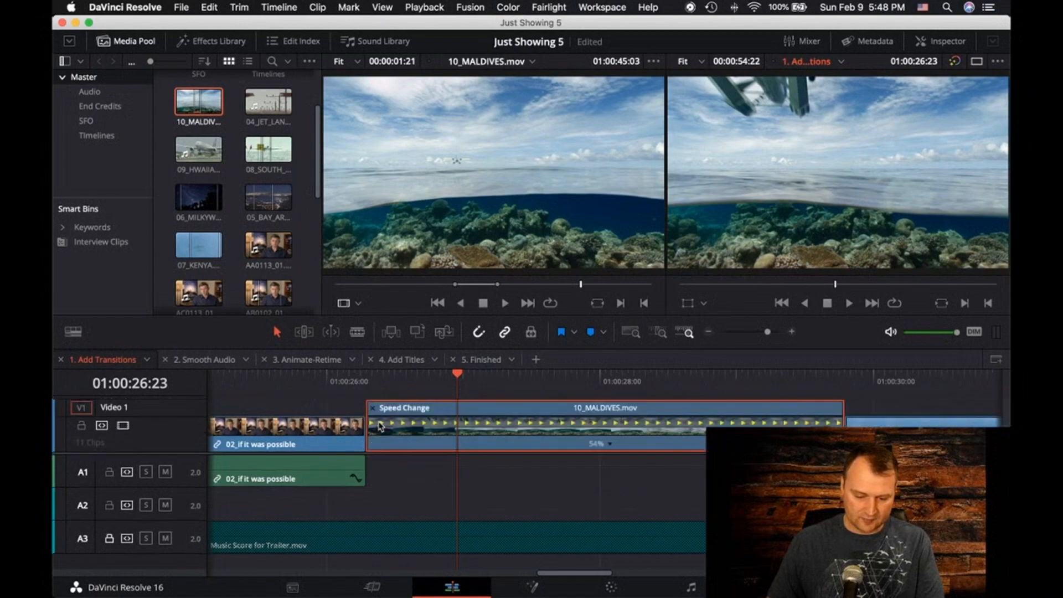
Play the retimed 10_MALDIVES.mov clip from its start in the timeline
scroll(460, 378, "left", 1)
left_click(460, 379)
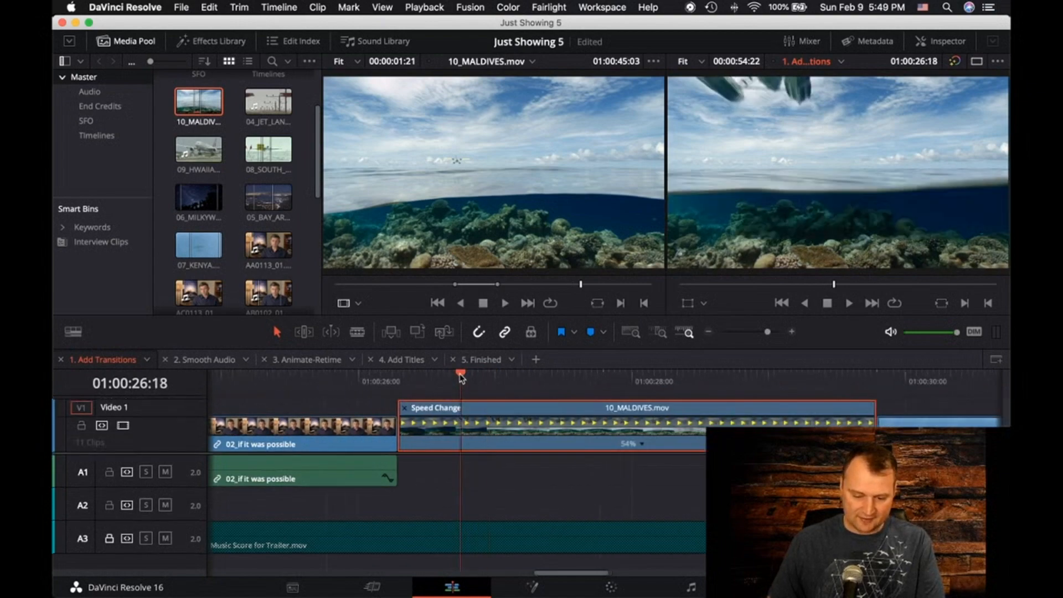
left_click_drag(460, 378, 400, 381)
key("space")
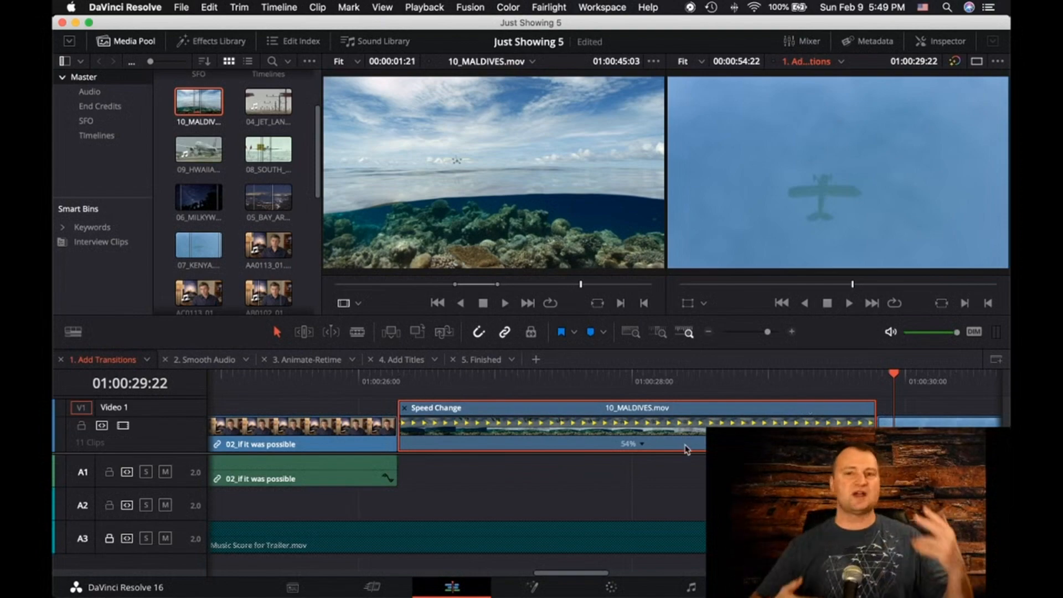
Undo the retime controls and the Fit to Fill edit of 10_MALDIVES.mov
left_click_drag(893, 378, 484, 392)
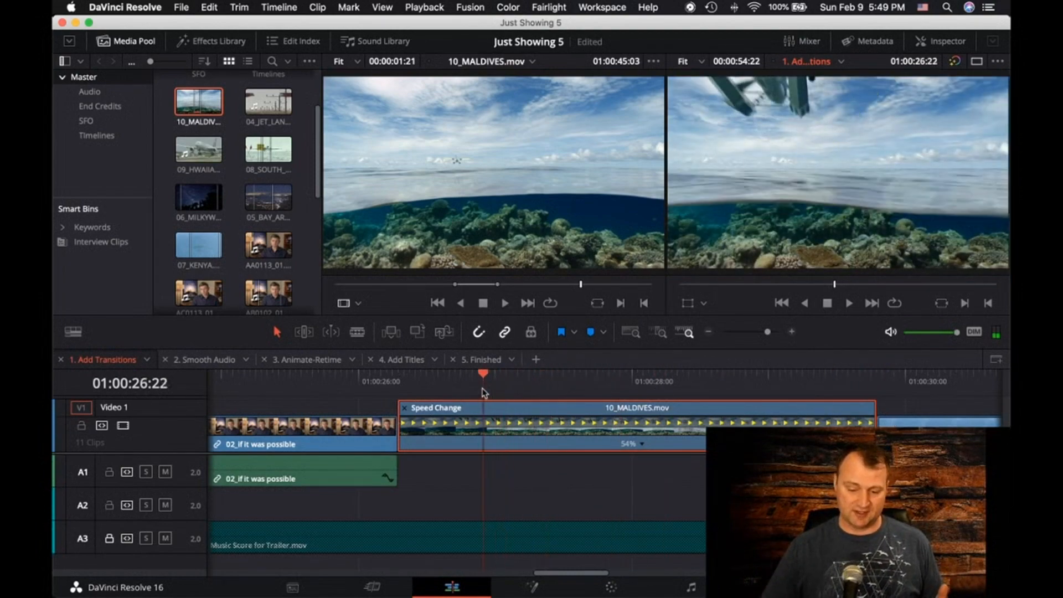
key("super+z")
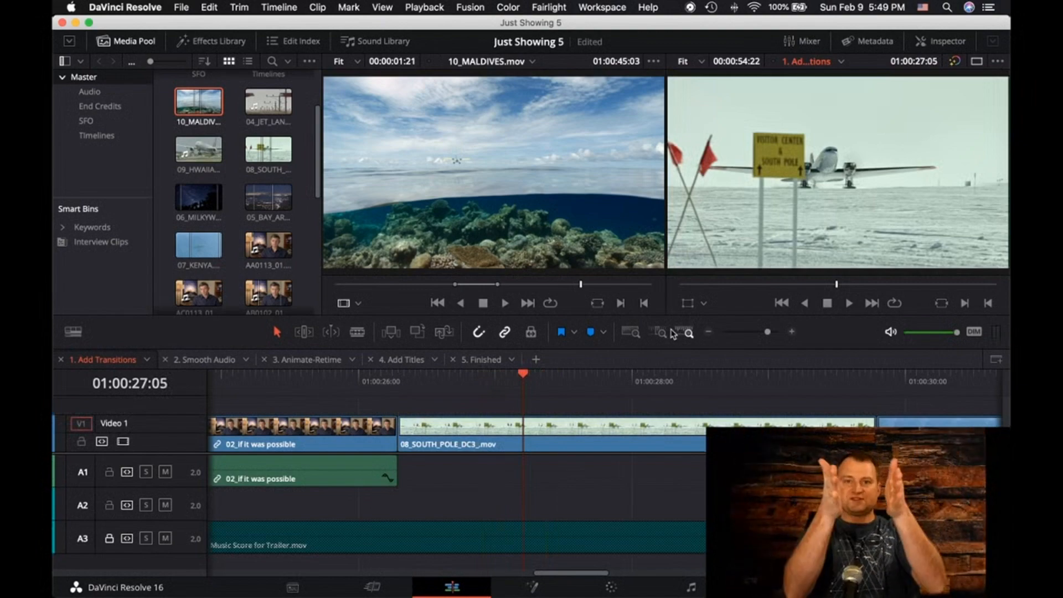
left_click_drag(535, 174, 628, 336)
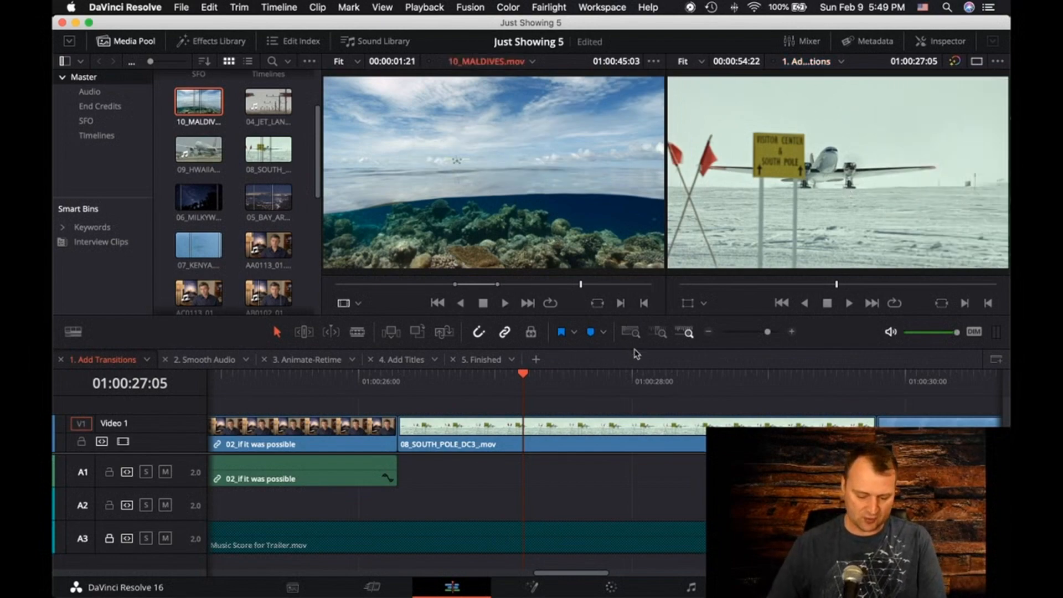
Fit the whole timeline in view and examine the layered DRUM HIT and Music Score for Trailer.mov audio clips
key("shift+z")
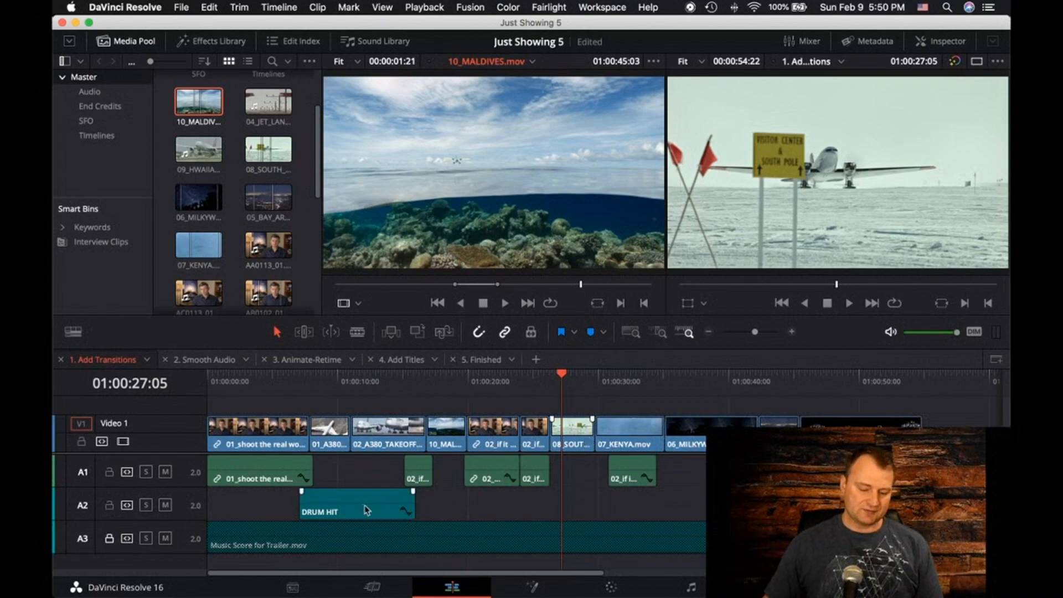
left_click(320, 516)
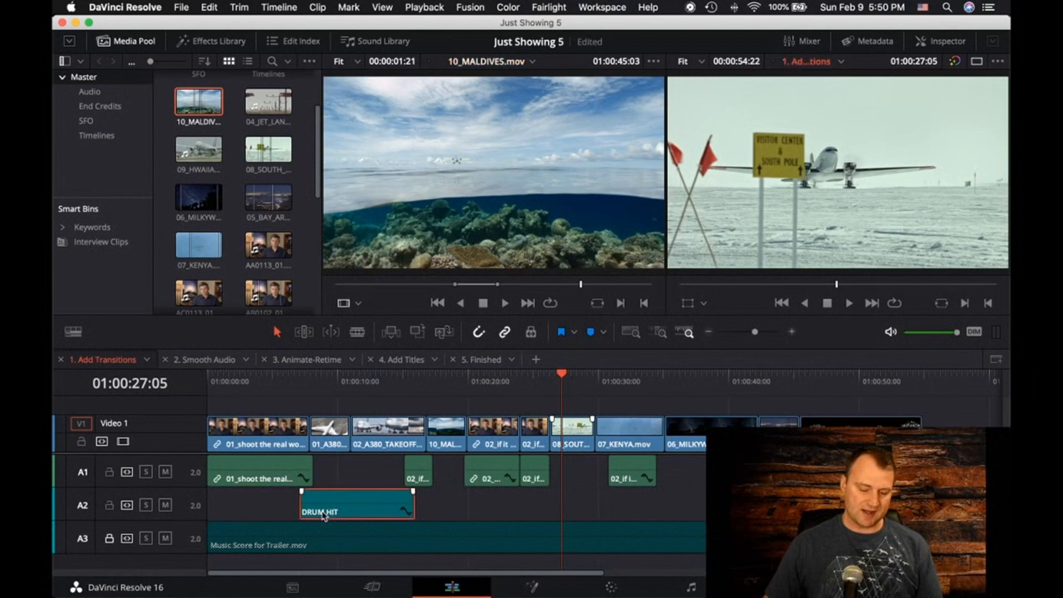
left_click(320, 540)
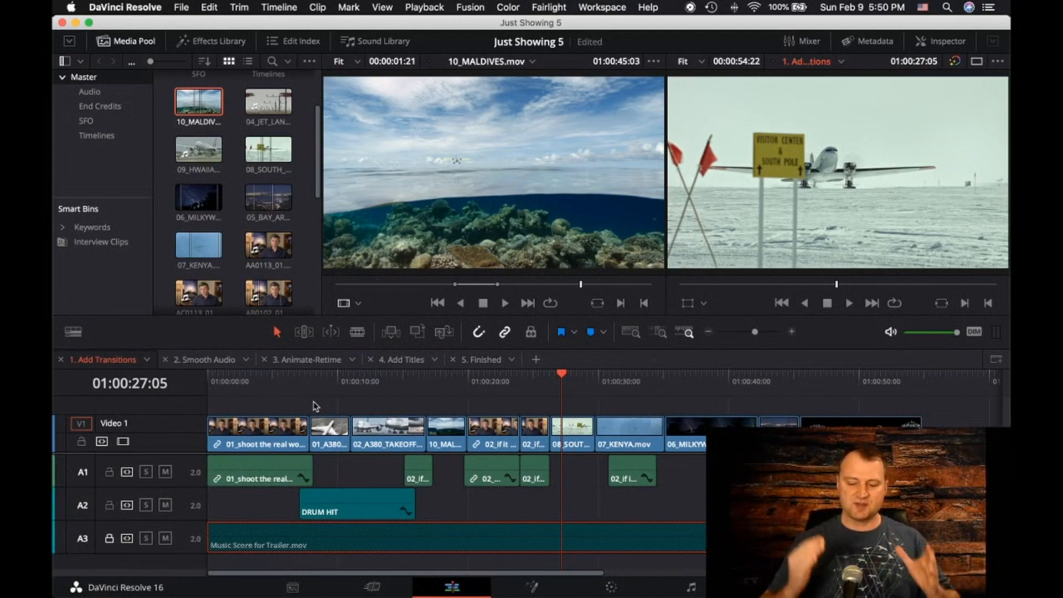
Place 10_MALDIVES.mov on top of the 08_SOUTH_POLE clip at 01:00:27:05, on a new Video 2 track
left_click(566, 437)
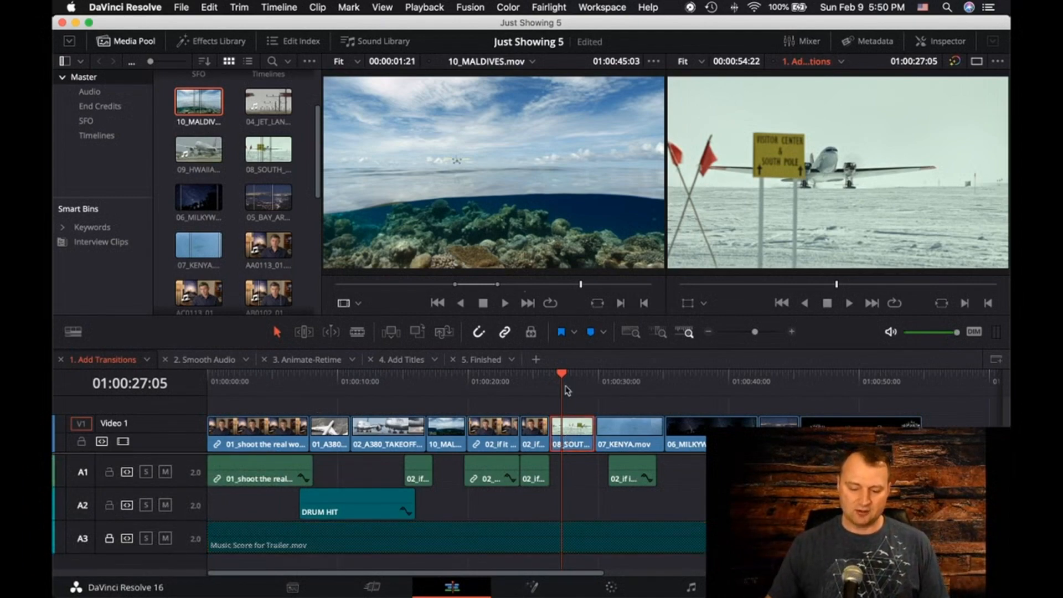
left_click(492, 232)
left_click_drag(492, 231, 946, 188)
scroll(513, 446, "up", 2)
scroll(512, 446, "right", 1)
scroll(513, 445, "down", 2)
scroll(515, 443, "up", 2)
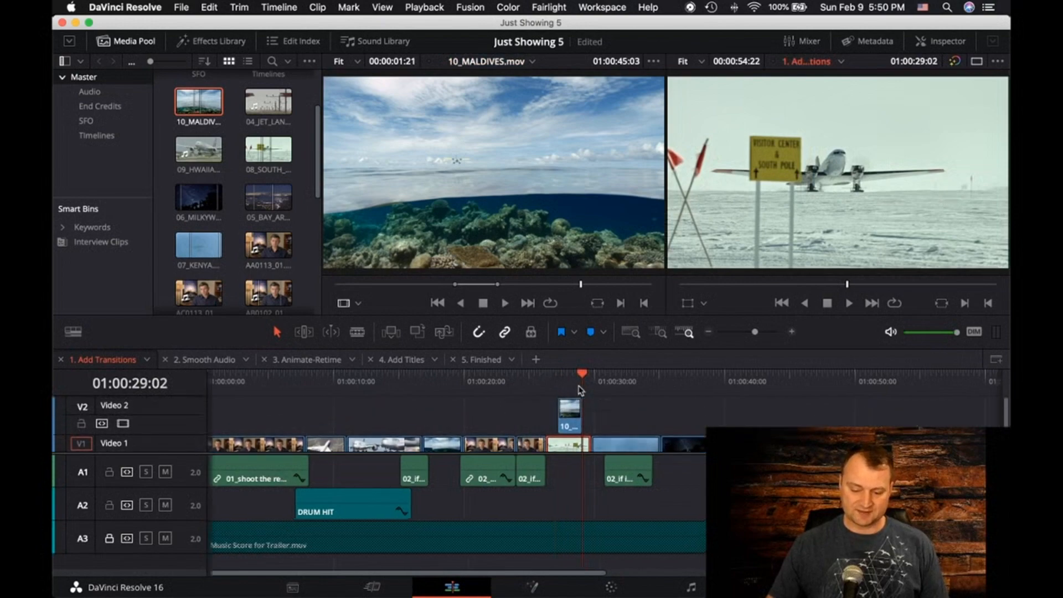
Return the playhead to 01:00:27:05 and turn on the on-screen Transform controls in the timeline viewer
left_click_drag(583, 376, 558, 377)
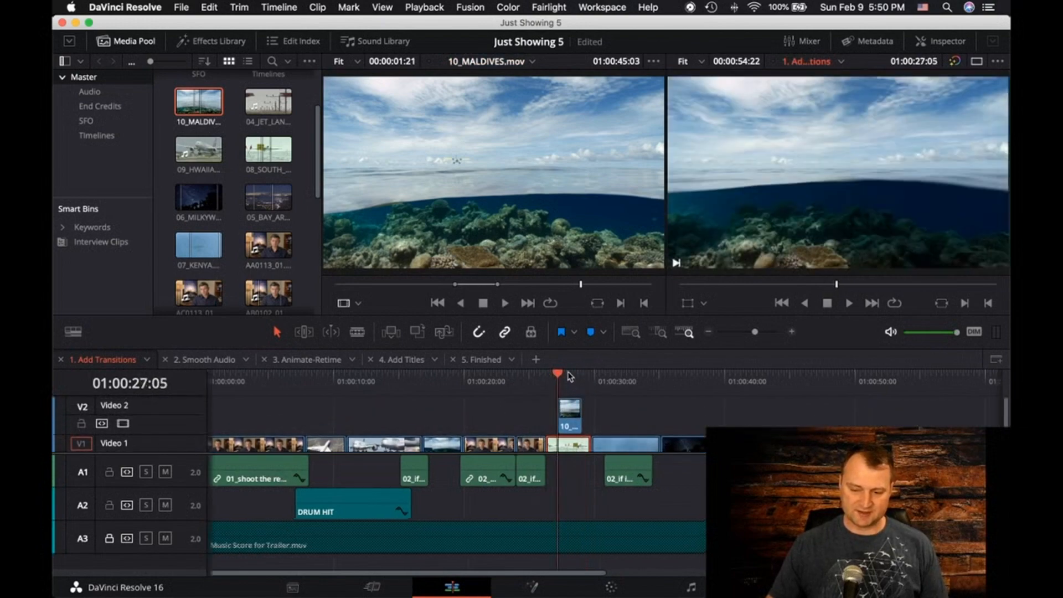
left_click(687, 303)
left_click(704, 304)
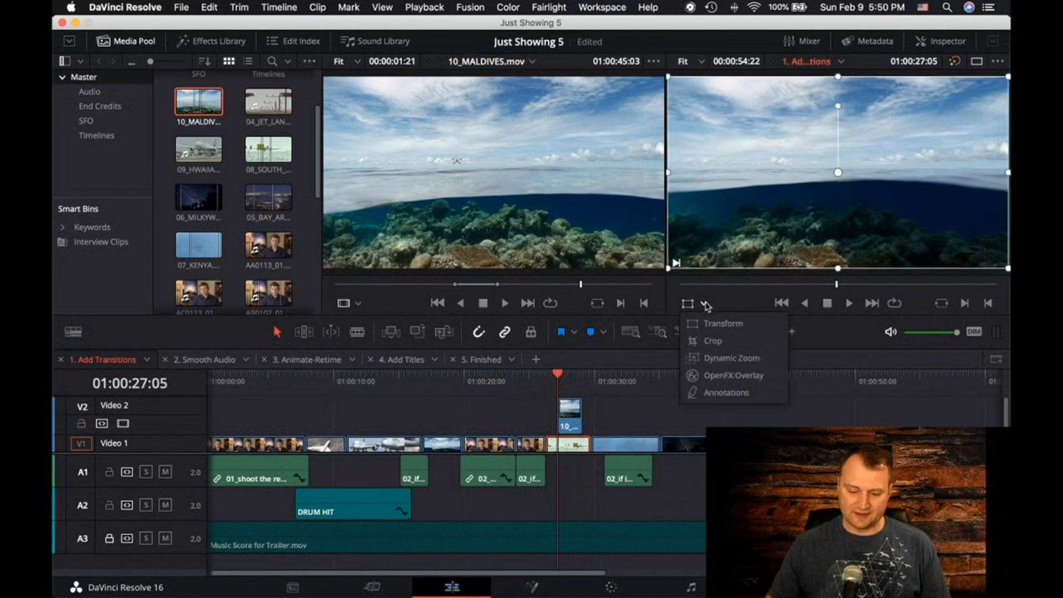
left_click(720, 323)
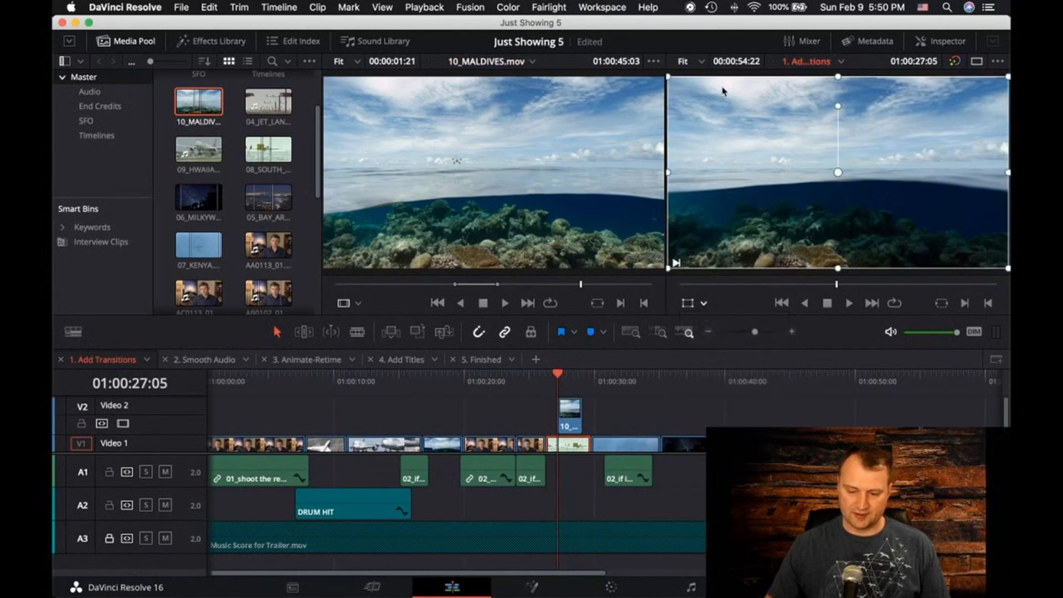
mouse_move(668, 77)
left_mouse_down()
mouse_move(774, 140)
mouse_move(666, 83)
left_mouse_up()
key("super+z")
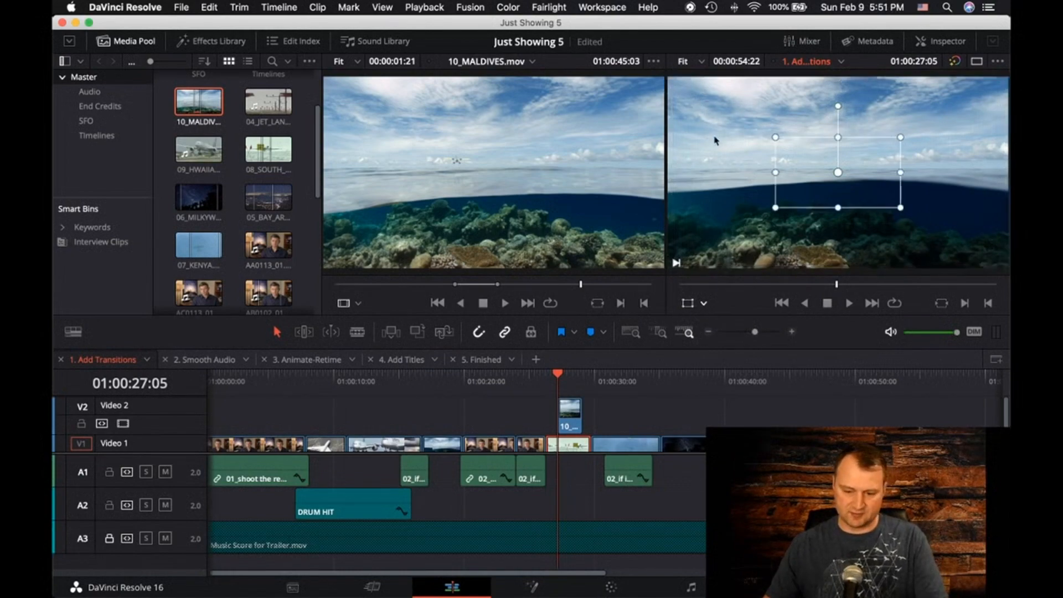
key("super+shift+z")
Scale the 10_MALDIVES.mov clip on Video 2 down to about a third of the frame and move it over the frame's lower-left area
left_click(574, 427)
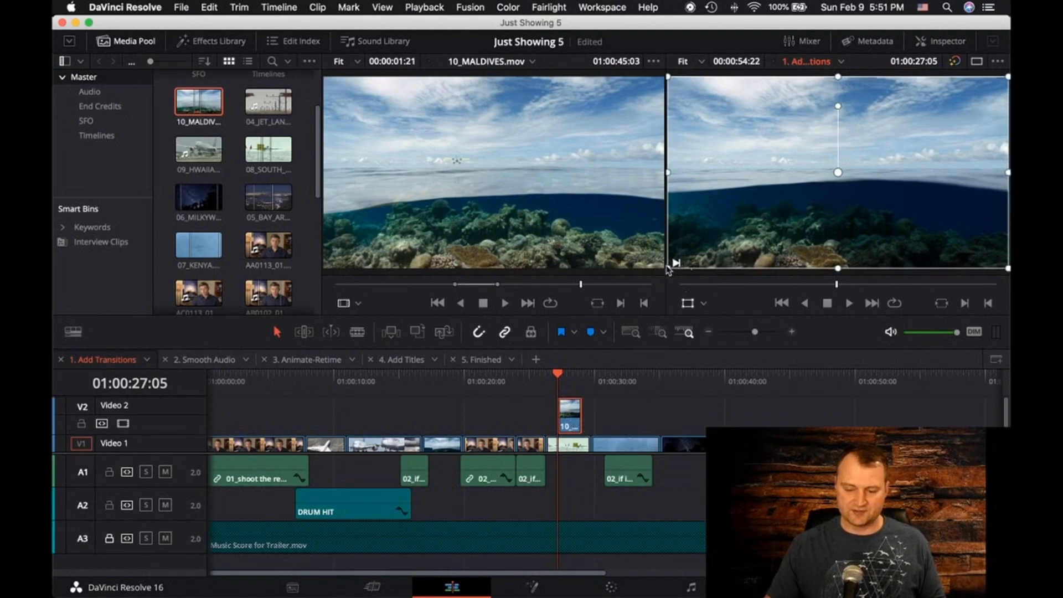
left_click_drag(670, 272, 924, 229)
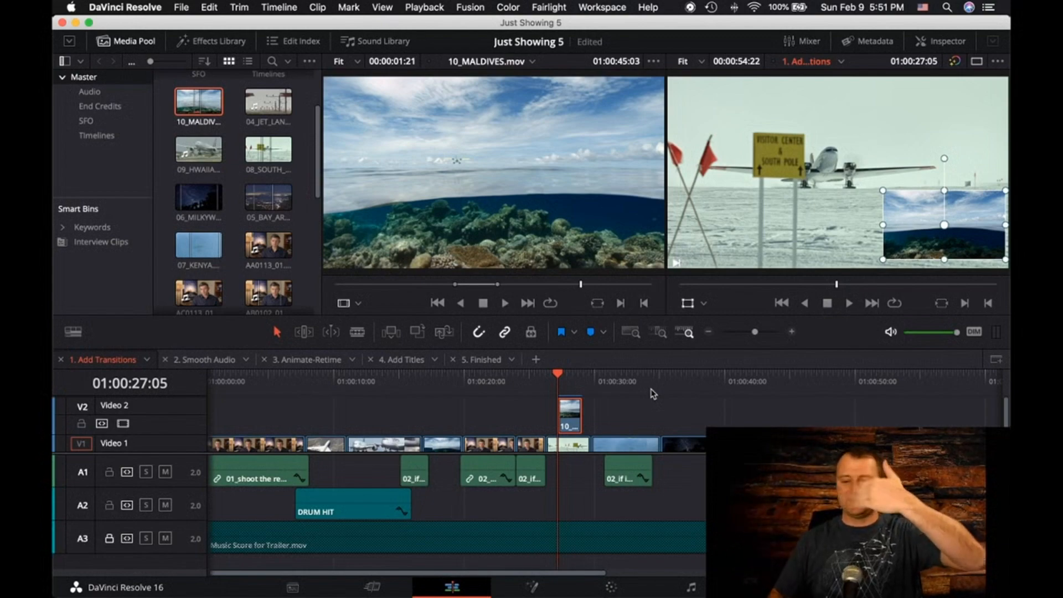
left_click_drag(895, 205, 715, 204)
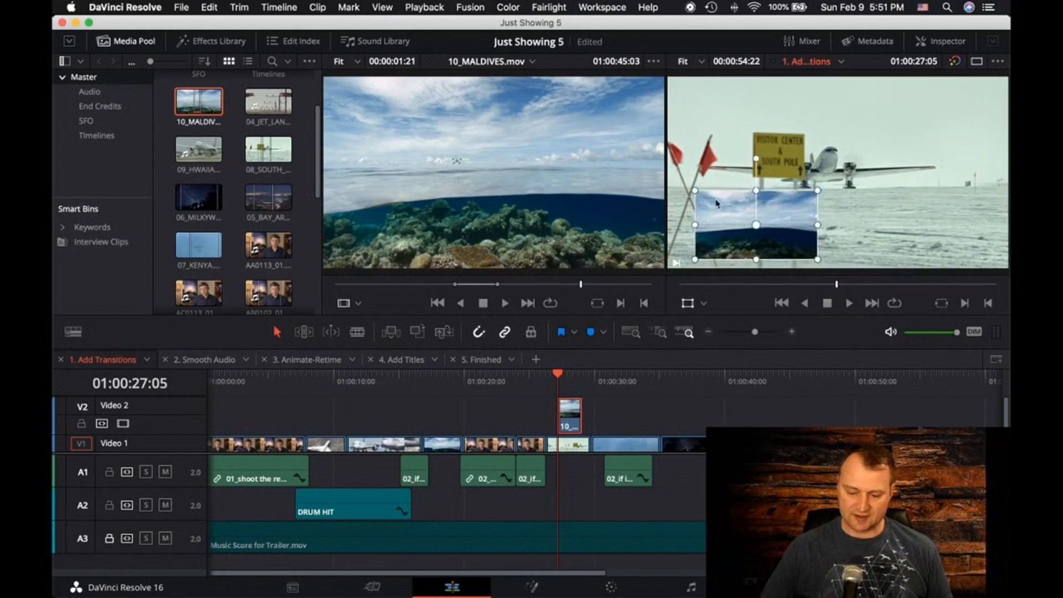
Move the 10_MALDIVES.mov picture-in-picture into the frame's lower-left corner and play the composite
left_click(765, 332)
left_click_drag(765, 333, 761, 333)
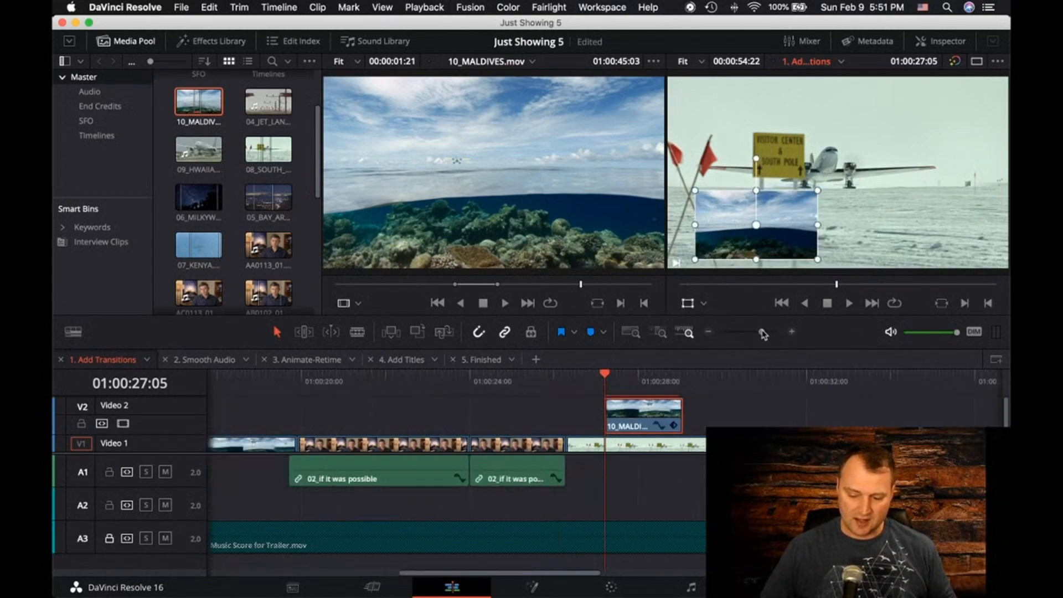
left_click_drag(740, 238, 715, 244)
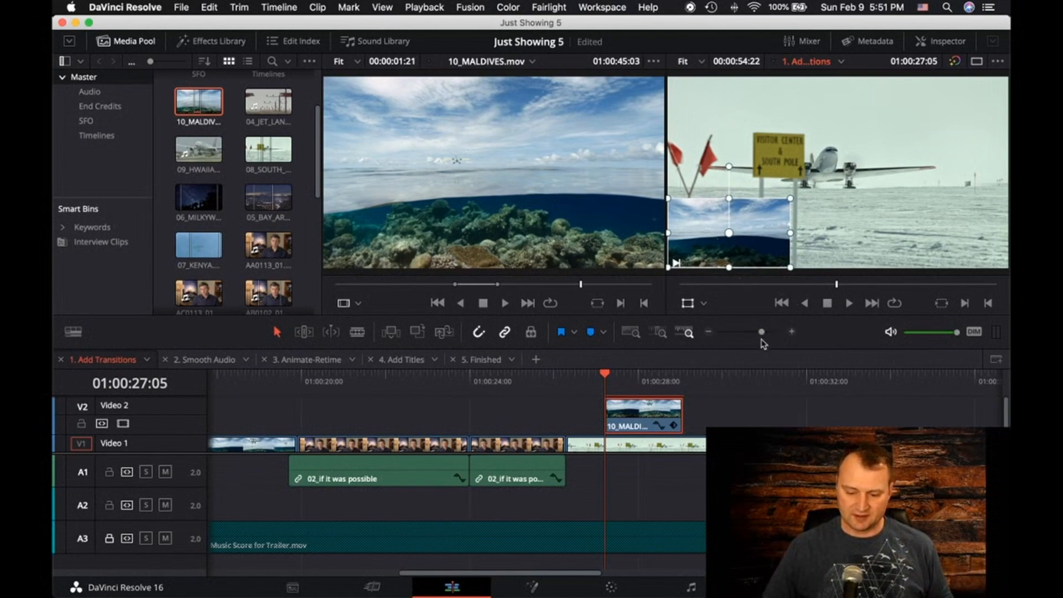
key("space")
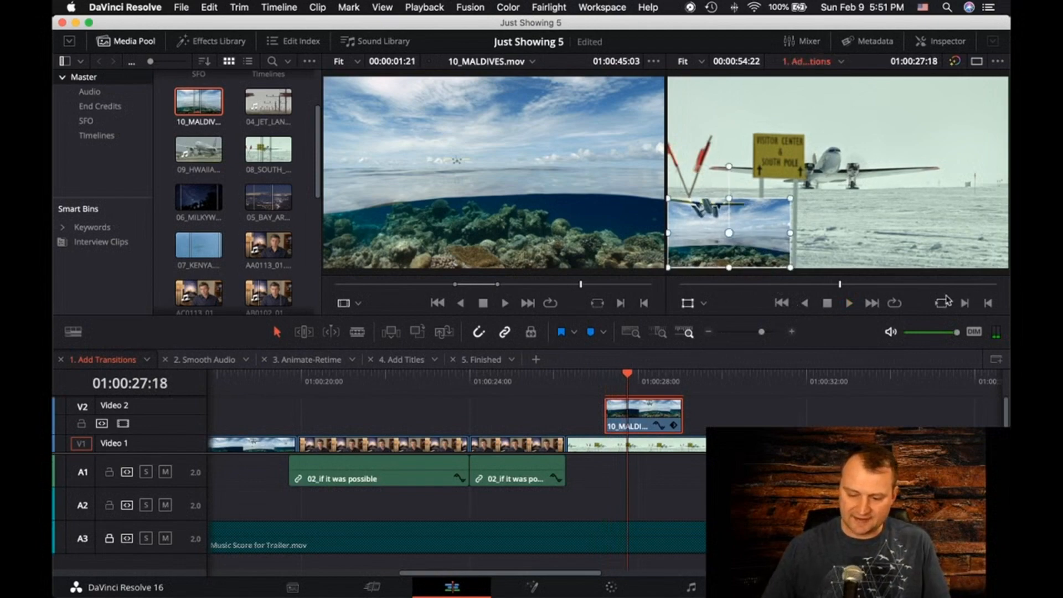
Keyframe all Transform parameters of the 10_MALDIVES.mov clip on Video 2 at 01:00:27:05, using the Inspector
left_click(926, 47)
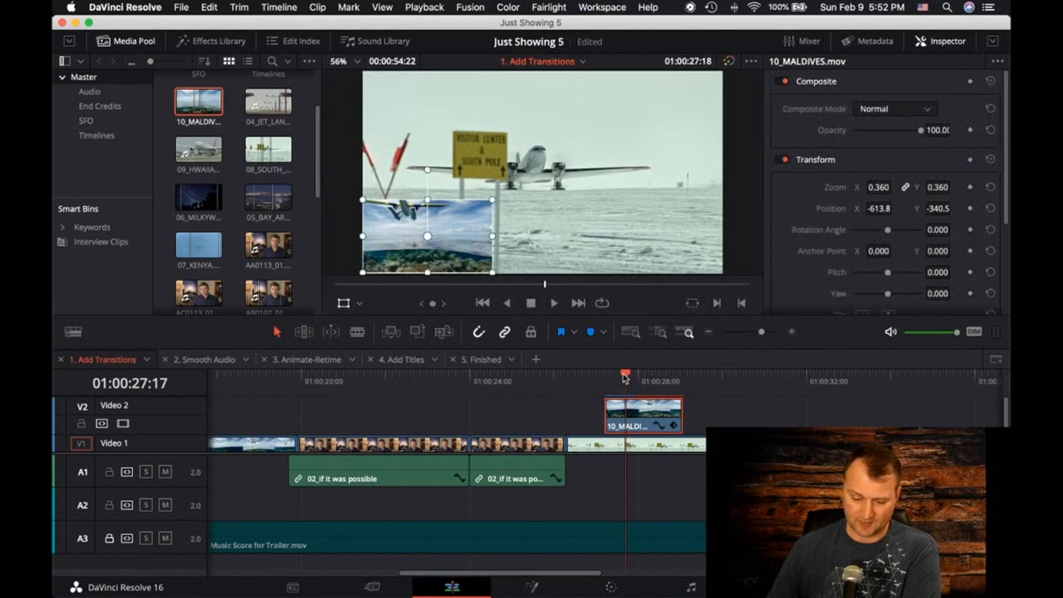
left_click_drag(628, 377, 610, 378)
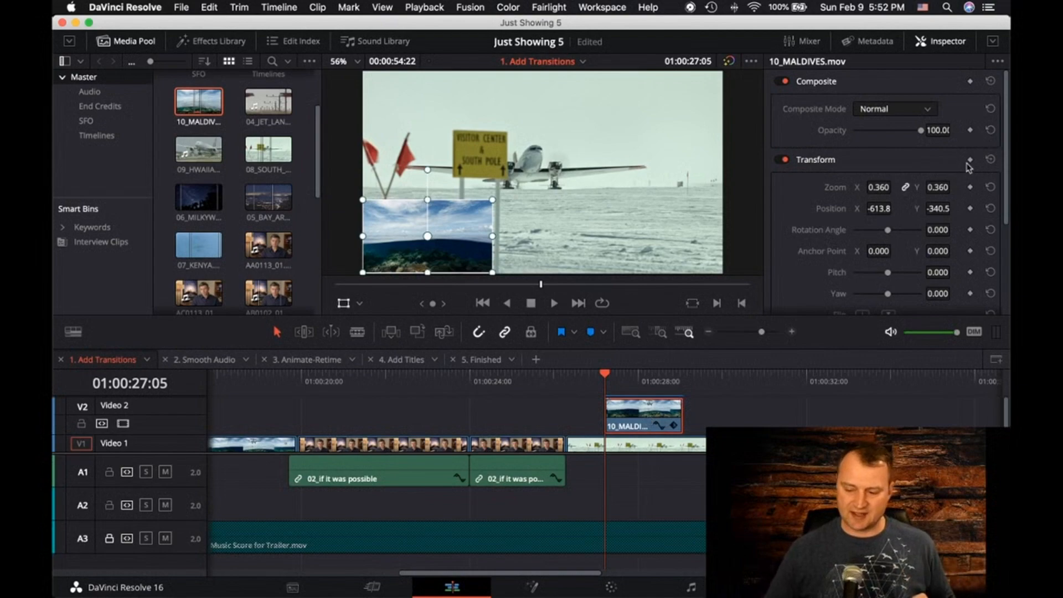
scroll(973, 196, "down", 2)
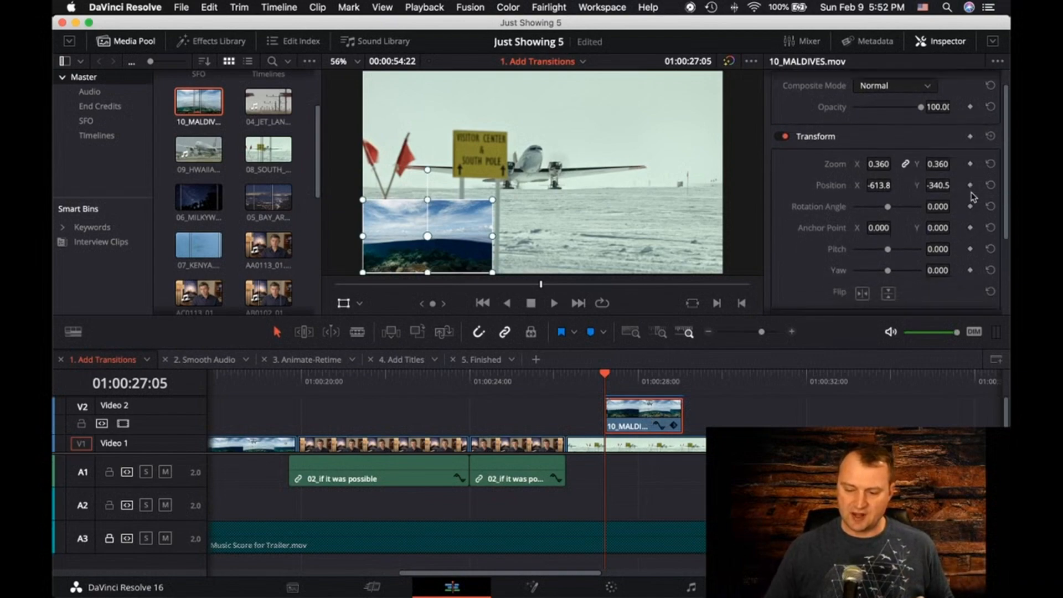
left_click(970, 137)
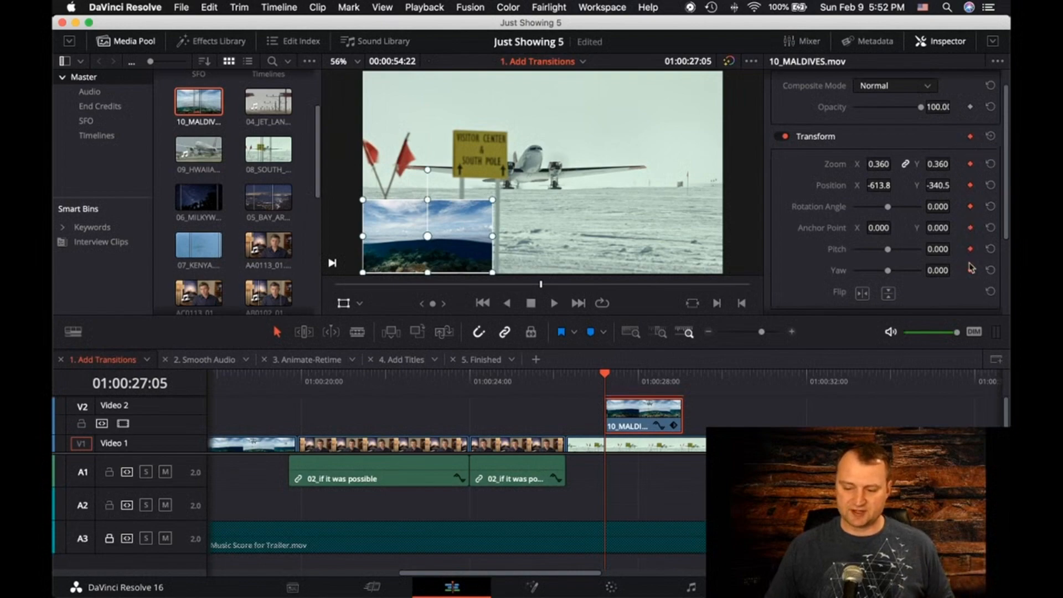
scroll(971, 268, "down", 2)
scroll(972, 265, "up", 1)
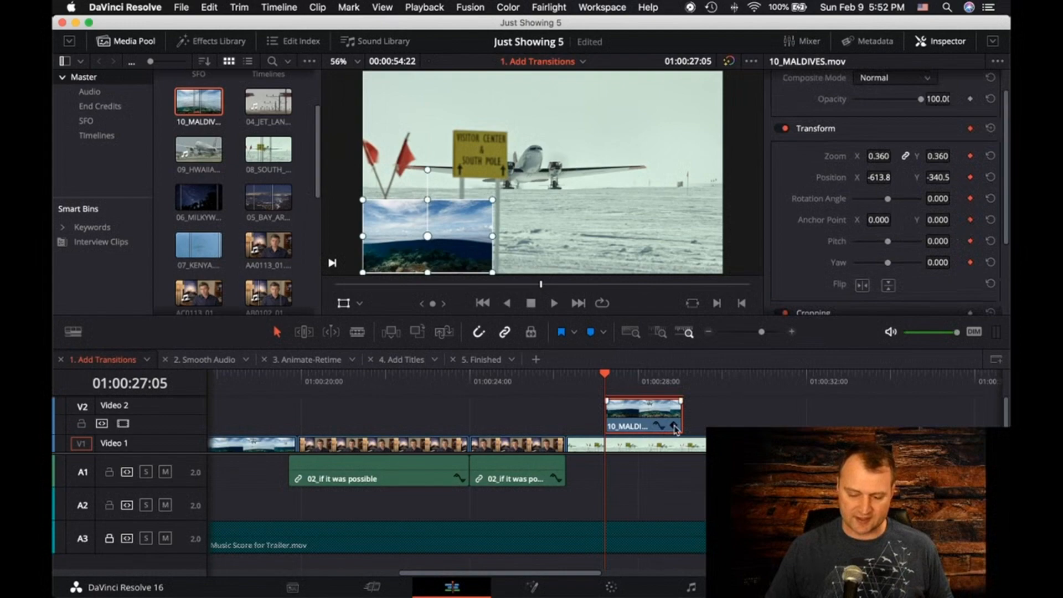
Show the keyframes of the 10_MALDIVES.mov clip on Video 2 and enlarge the timeline area to make room for them
left_click(673, 426)
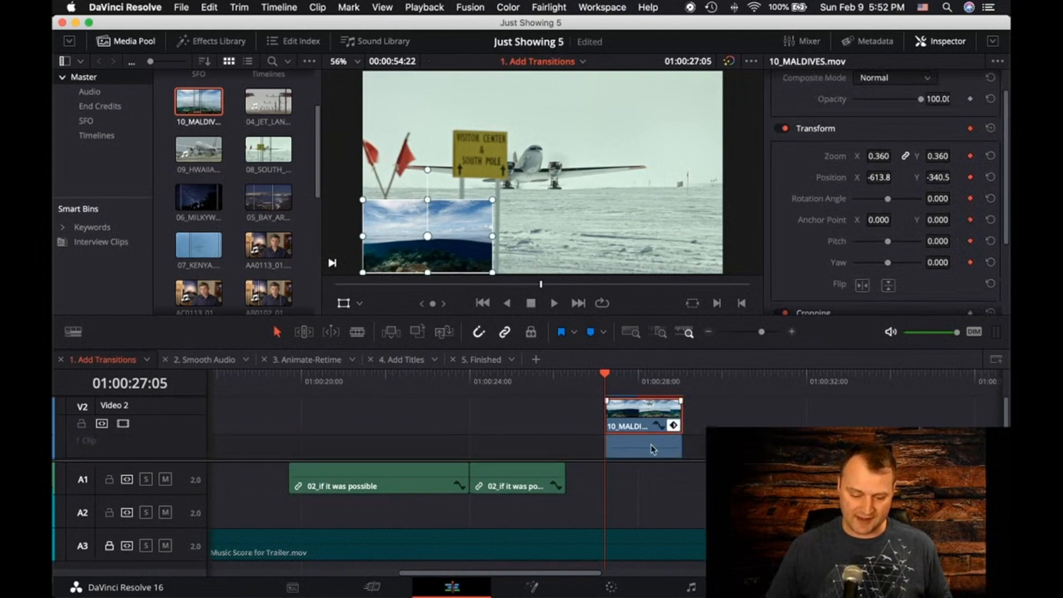
scroll(652, 449, "down", 3)
scroll(652, 449, "up", 1)
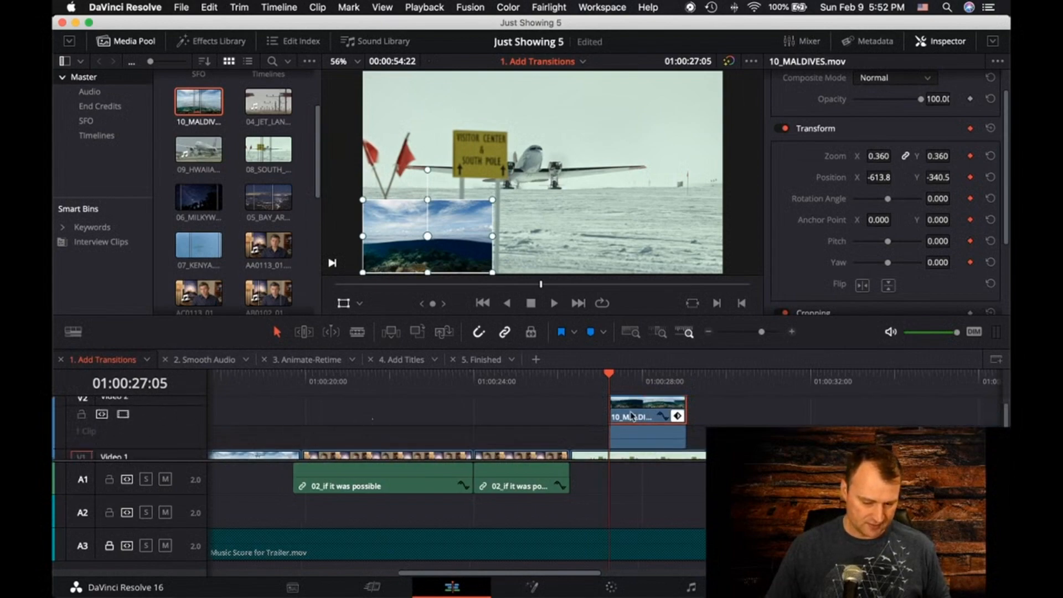
scroll(644, 428, "down", 2)
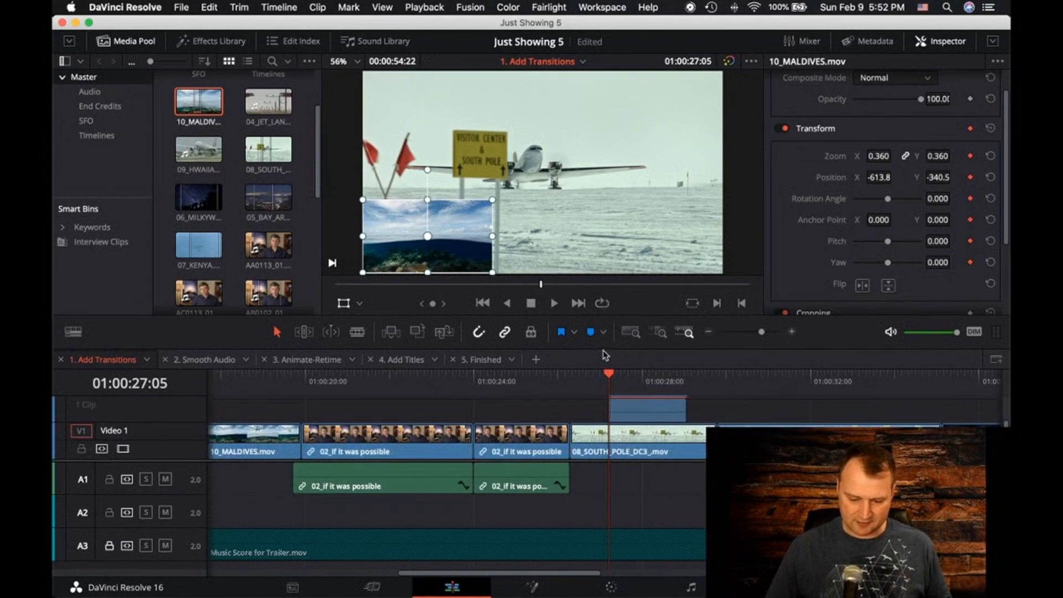
left_click_drag(604, 348, 608, 314)
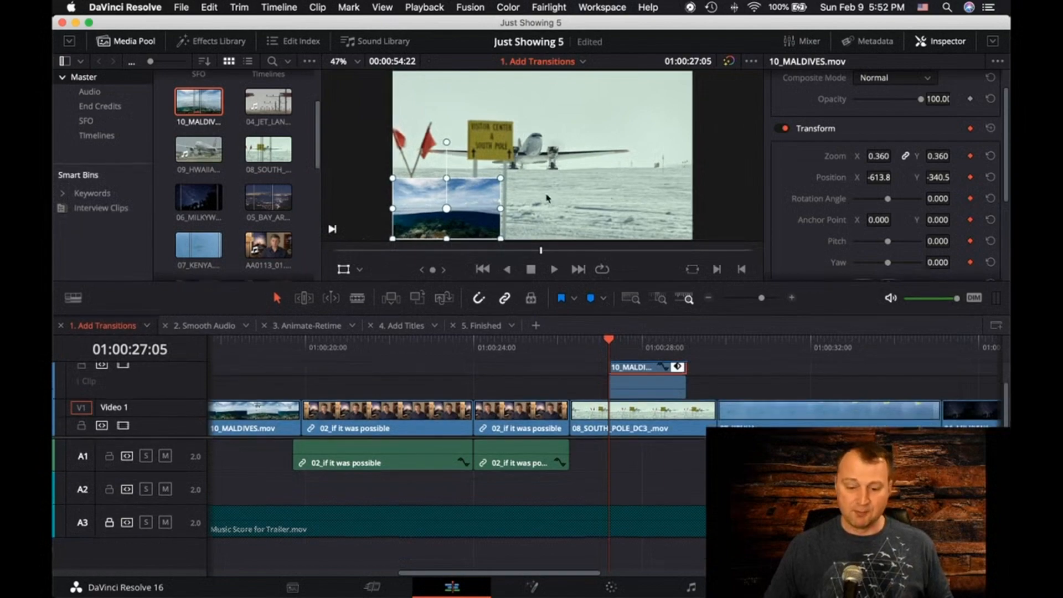
scroll(622, 376, "up", 2)
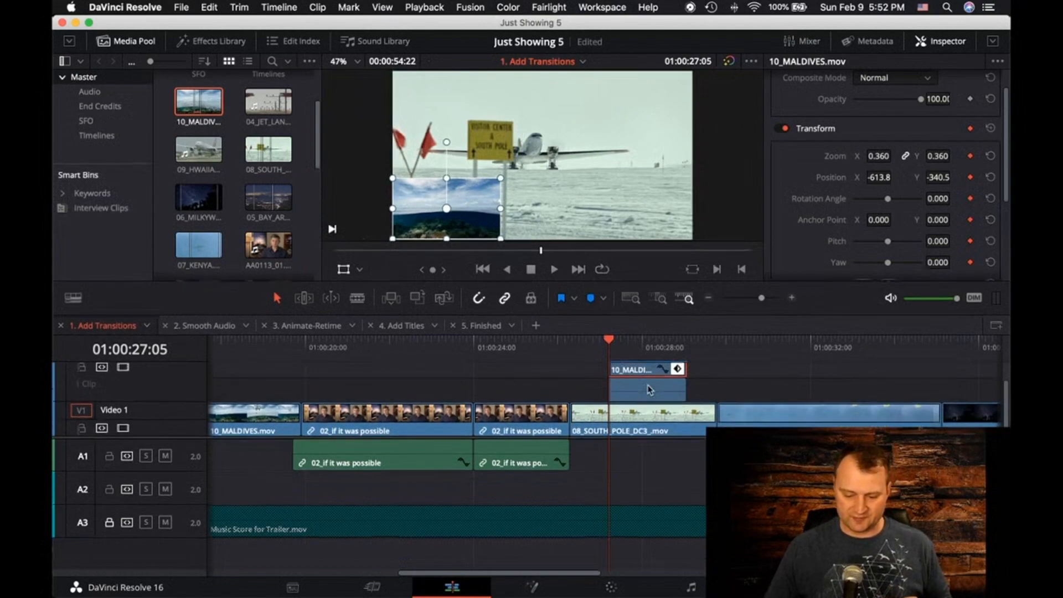
left_click(675, 391)
Shift the second position keyframe of the 10_MALDIVES.mov clip to about 01:00:28:15 and play the slower slide across the frame
mouse_move(604, 322)
left_mouse_down()
mouse_move(633, 322)
mouse_move(592, 321)
left_mouse_up()
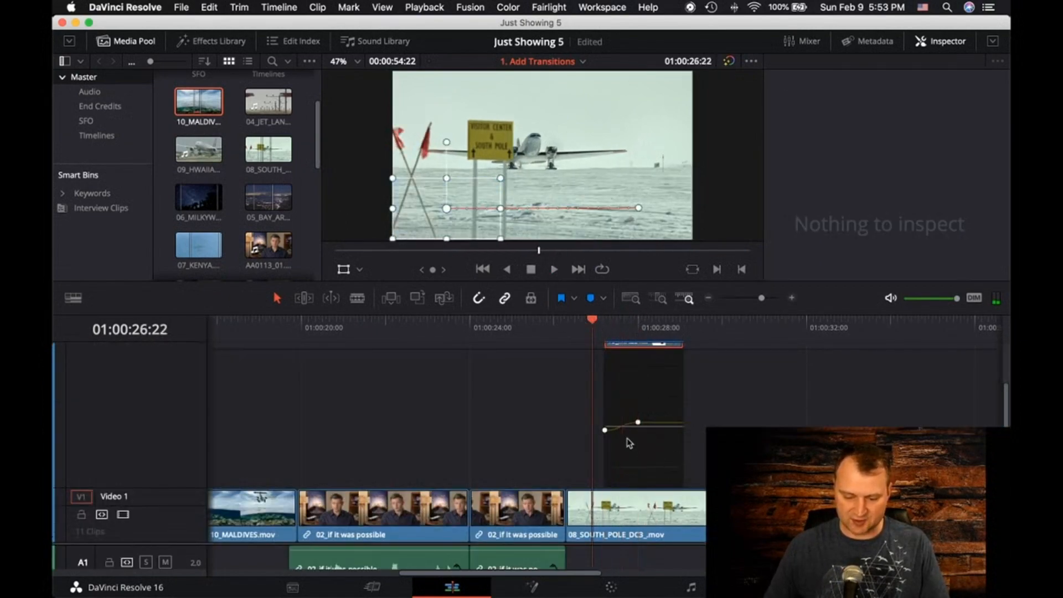
left_click_drag(638, 421, 664, 422)
key("space")
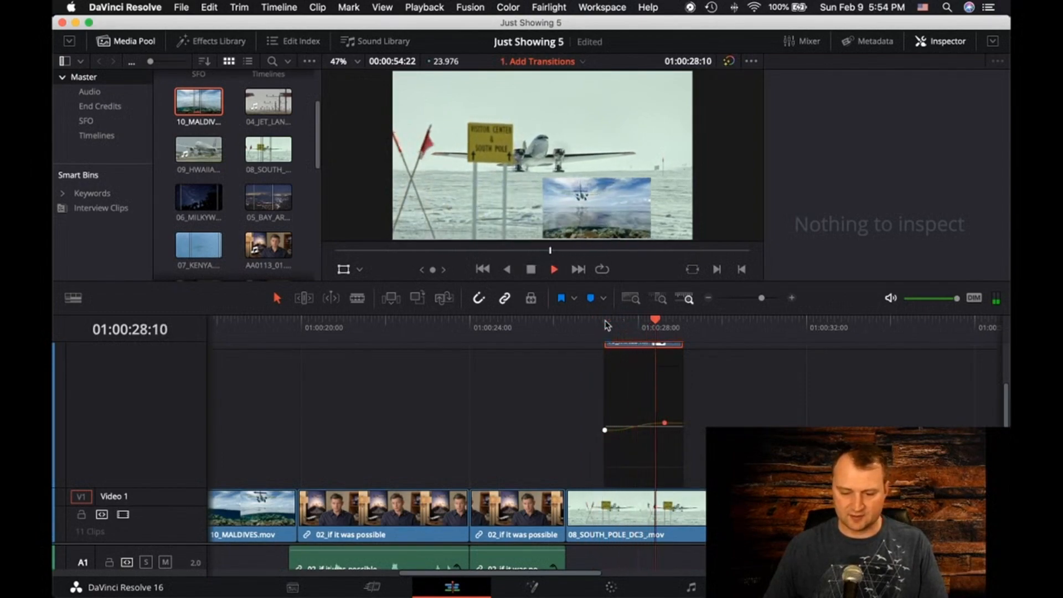
key("space")
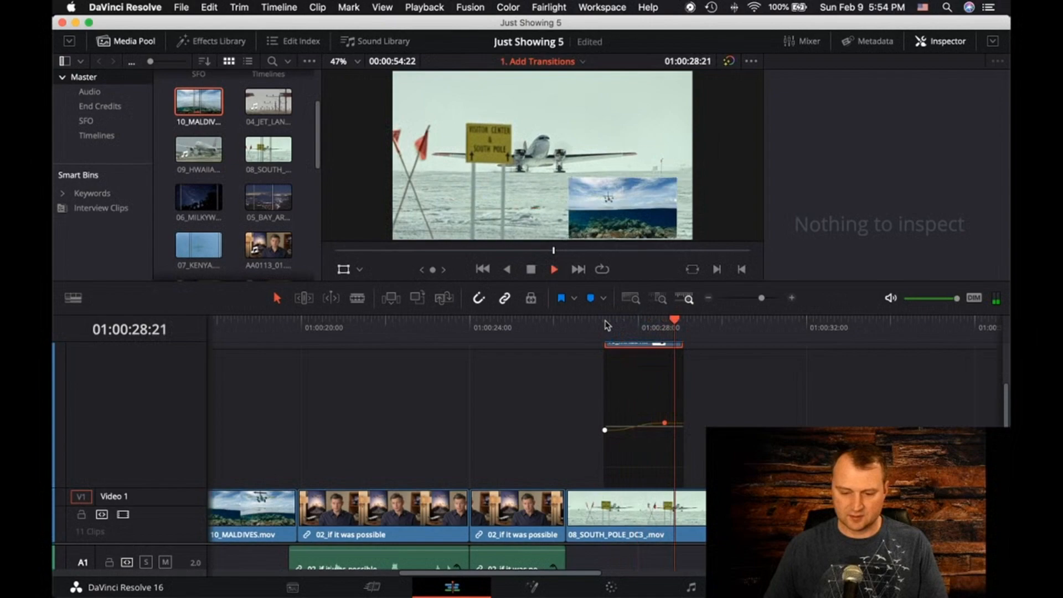
key("space")
At 01:00:29:00, move the picture-in-picture straight up out of the frame to add a third position keyframe
left_click_drag(684, 322, 656, 331)
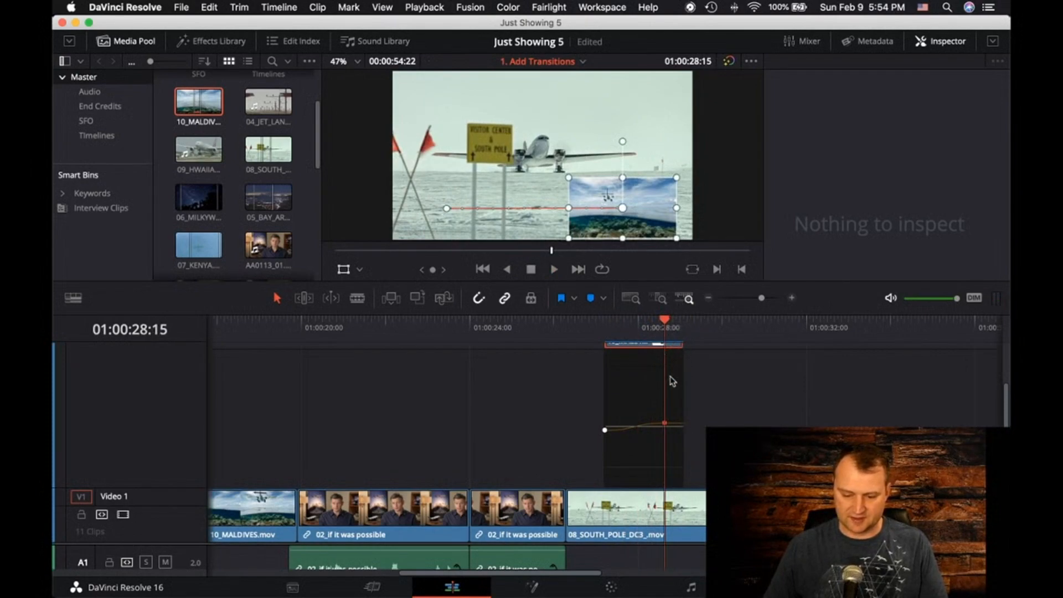
key("space")
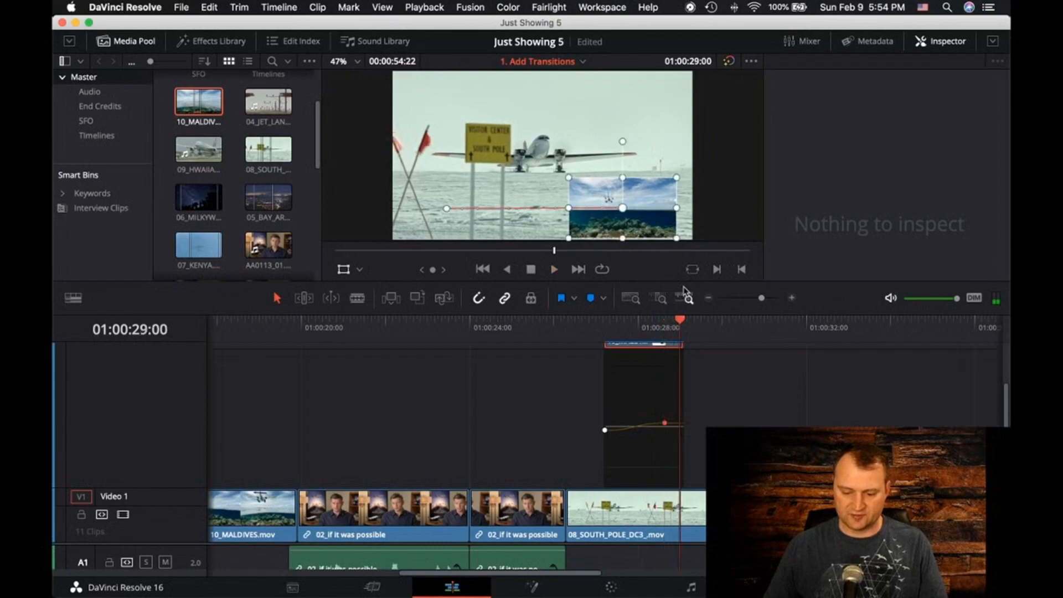
left_click_drag(660, 205, 624, 38)
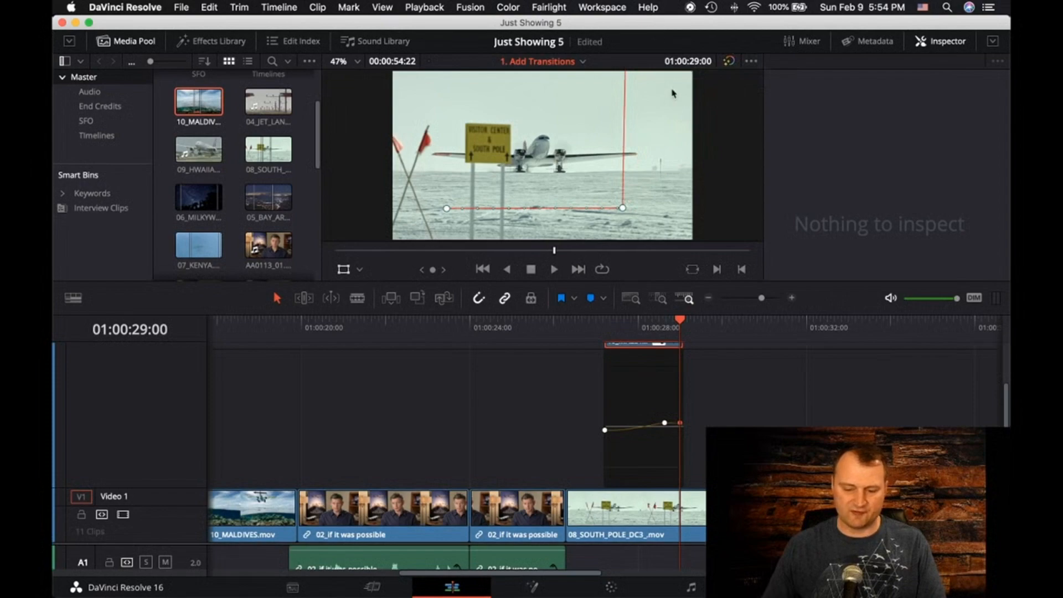
Play the keyframed picture-in-picture from just before its clip, and hide the clip's curve editor
left_click_drag(677, 327, 591, 329)
key("space")
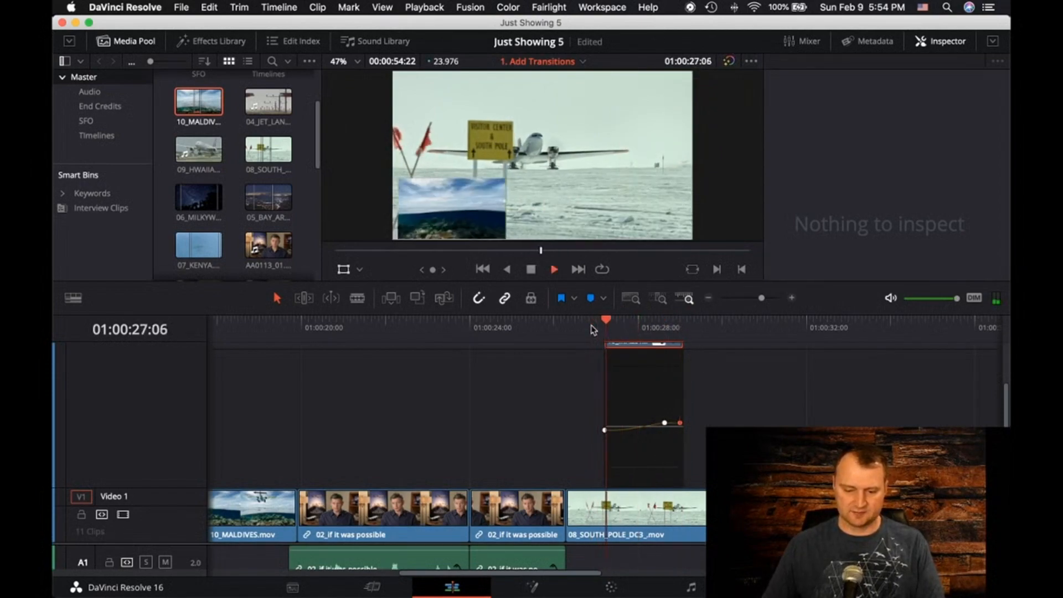
key("space")
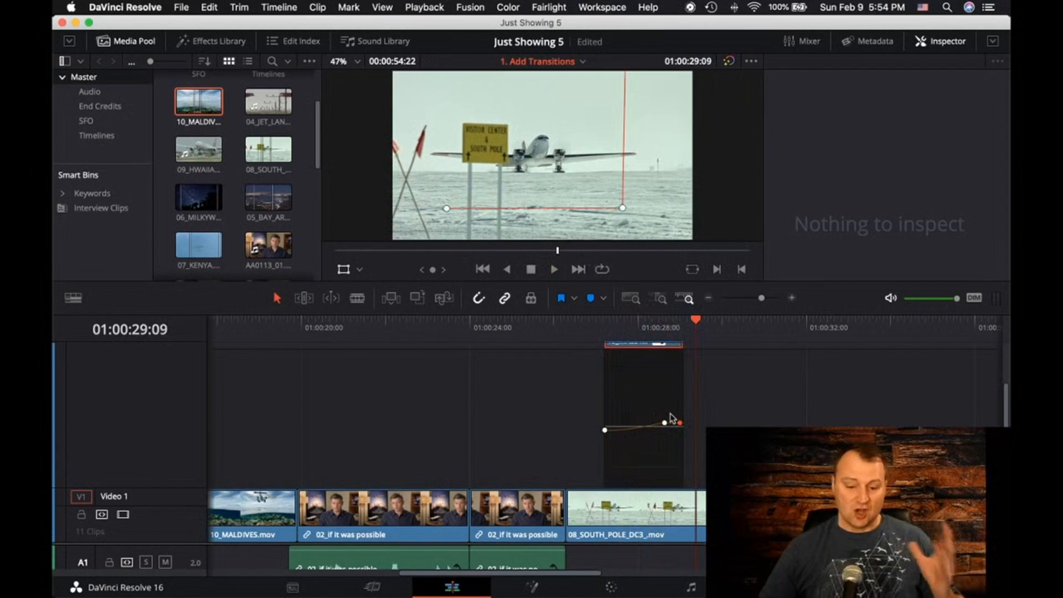
scroll(653, 409, "up", 2)
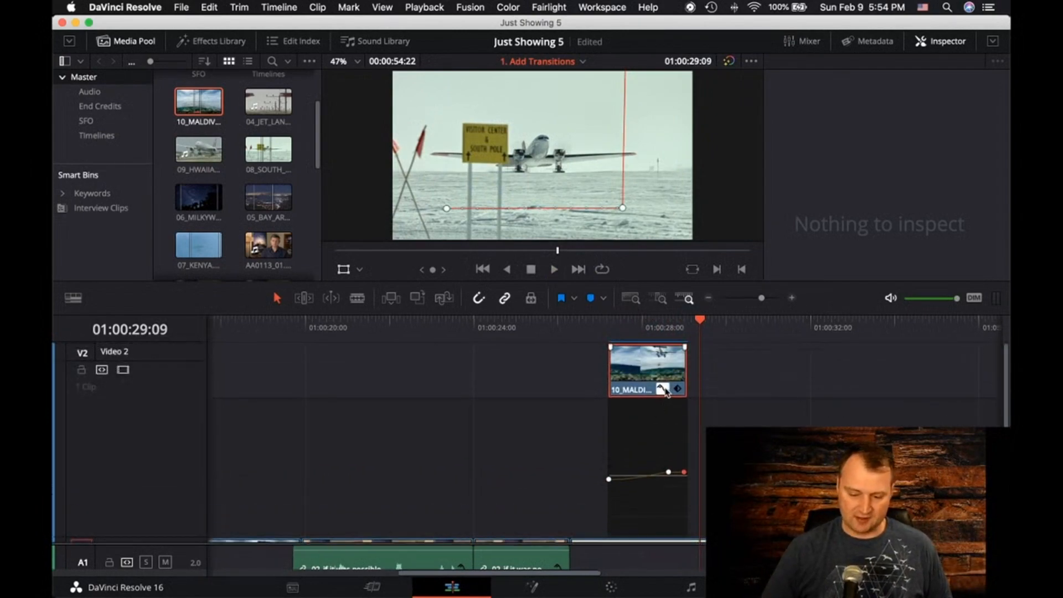
left_click(663, 390)
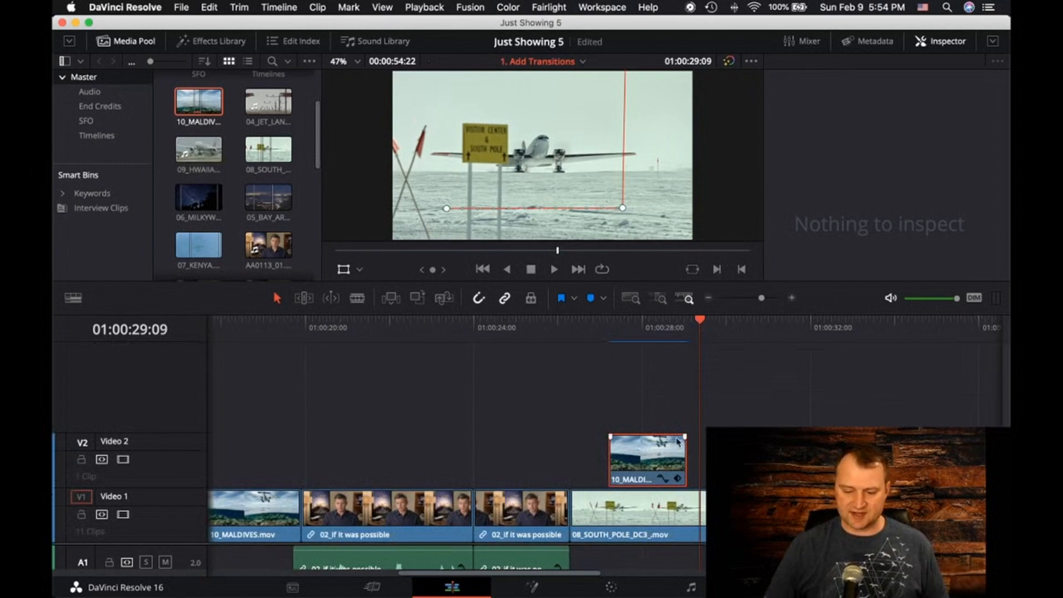
Extend the end of the 10_MALDIVES.mov clip on Video 2 past the playhead at 01:00:29:09
left_click(683, 460)
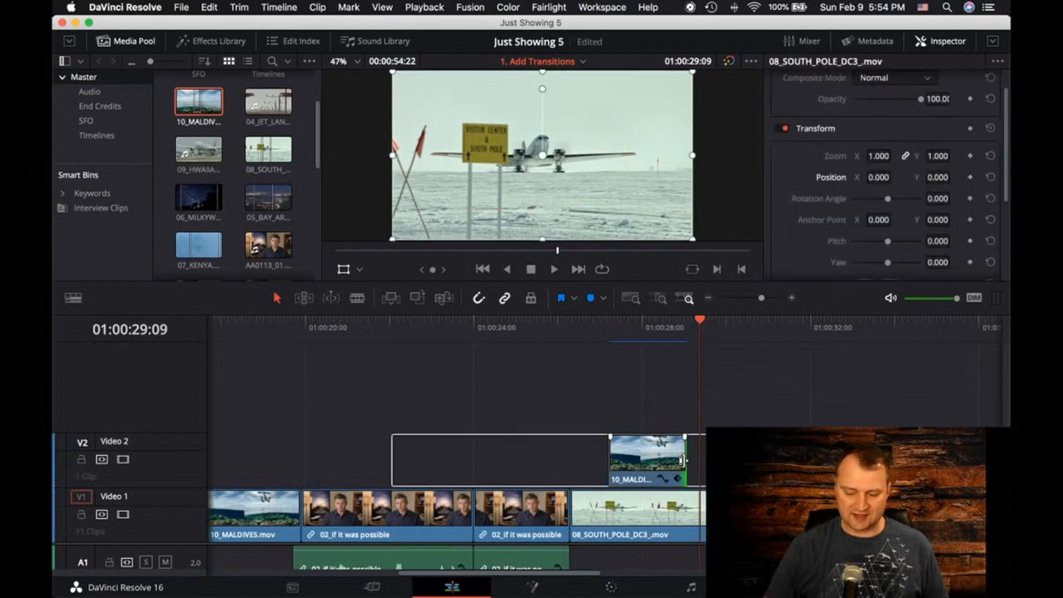
left_click_drag(683, 460, 758, 460)
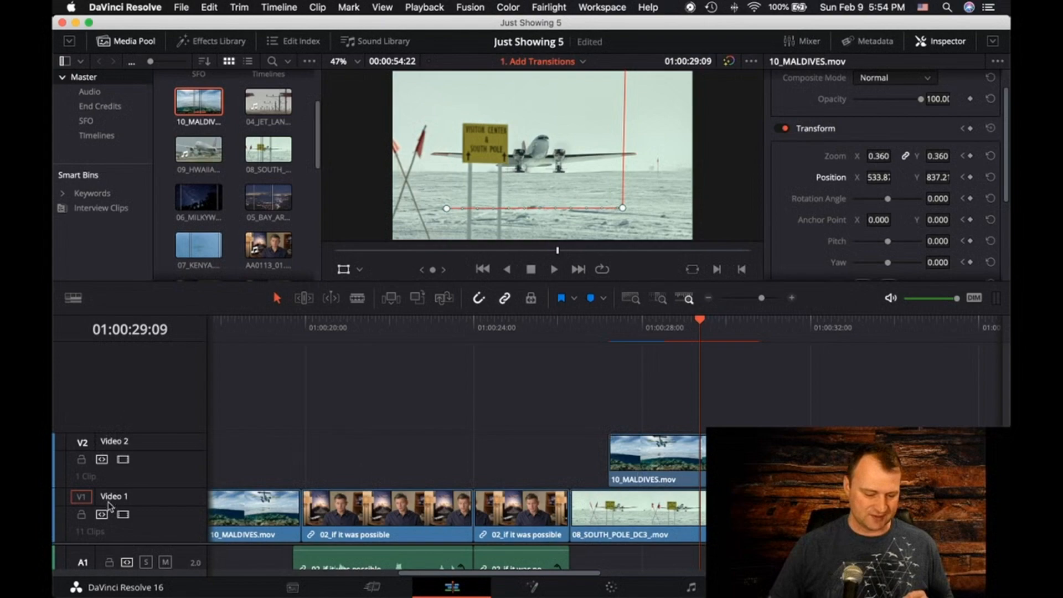
Raise the divider between the video and audio tracks so that A1, A2 and A3 all fit in the timeline
double_click(114, 439)
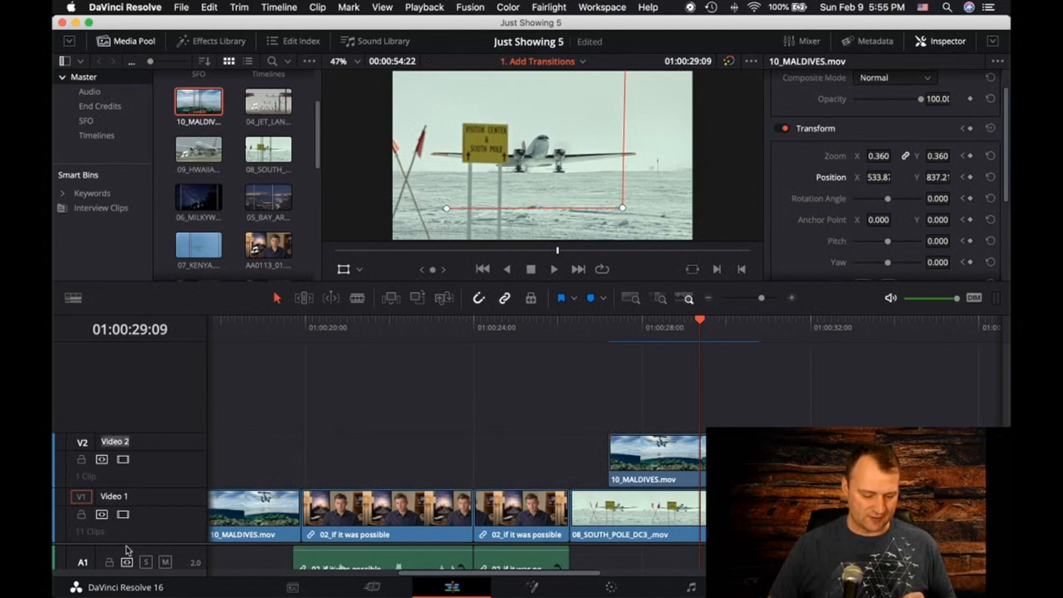
key("Return")
scroll(129, 526, "down", 1)
left_click_drag(130, 526, 133, 453)
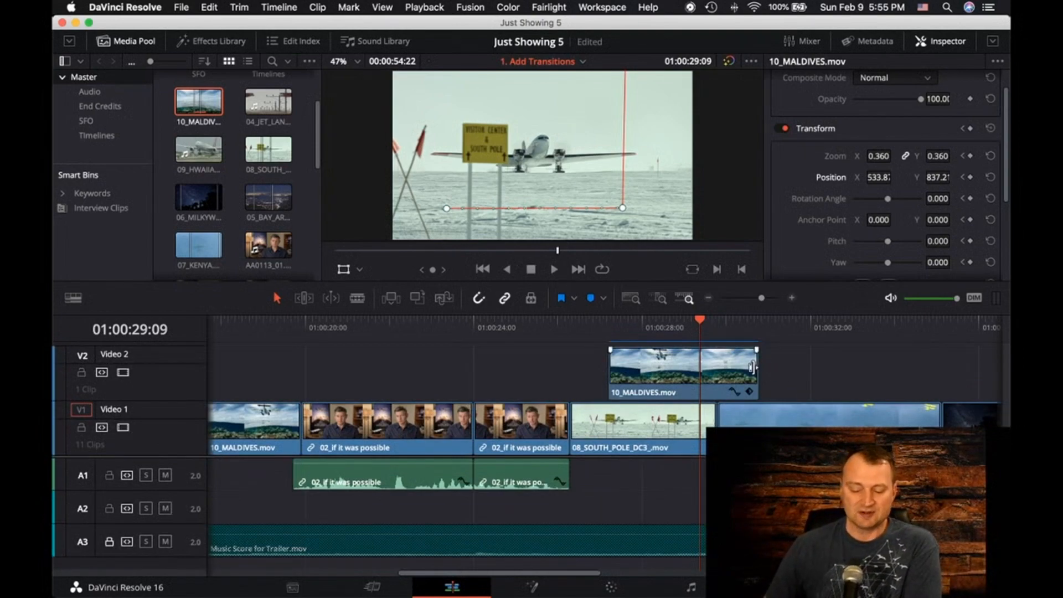
Select the end of the 10_MALDIVES.mov clip on Video 2, try trimming its start slightly inward, and undo the trim
left_click(706, 375)
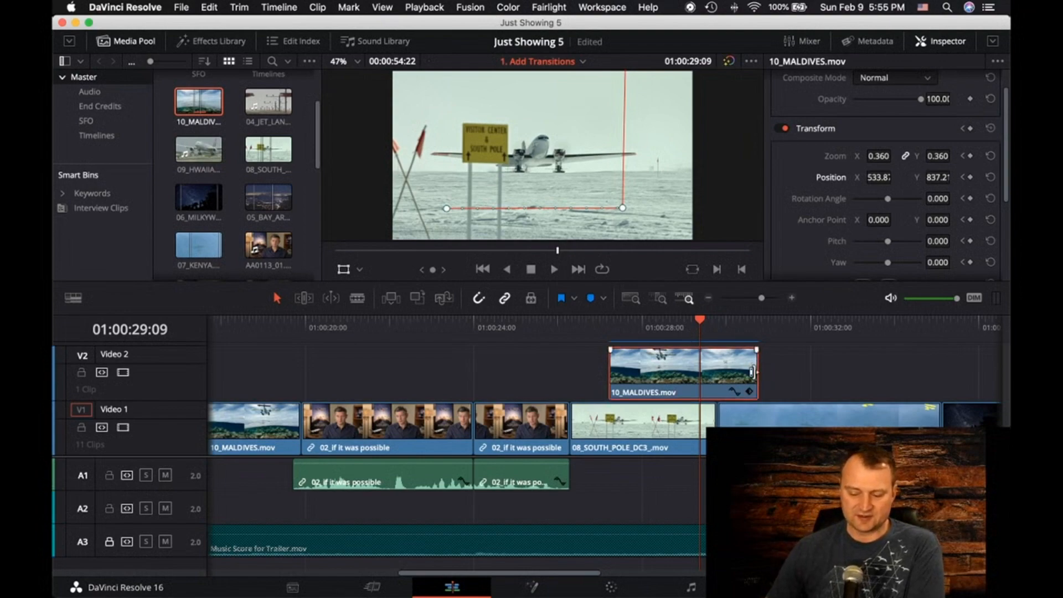
left_click_drag(751, 372, 751, 372)
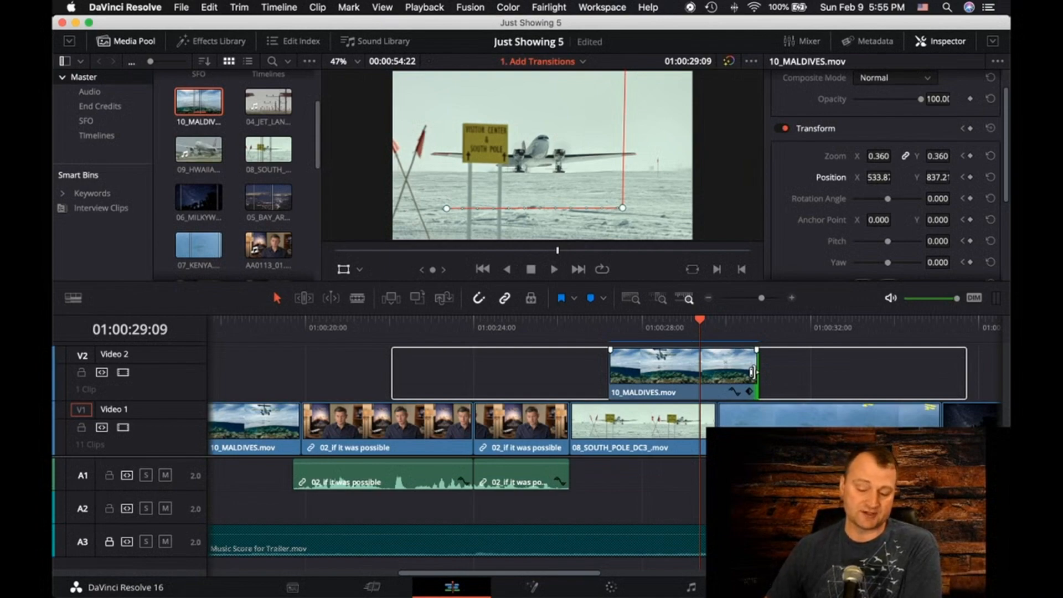
left_click_drag(751, 372, 751, 372)
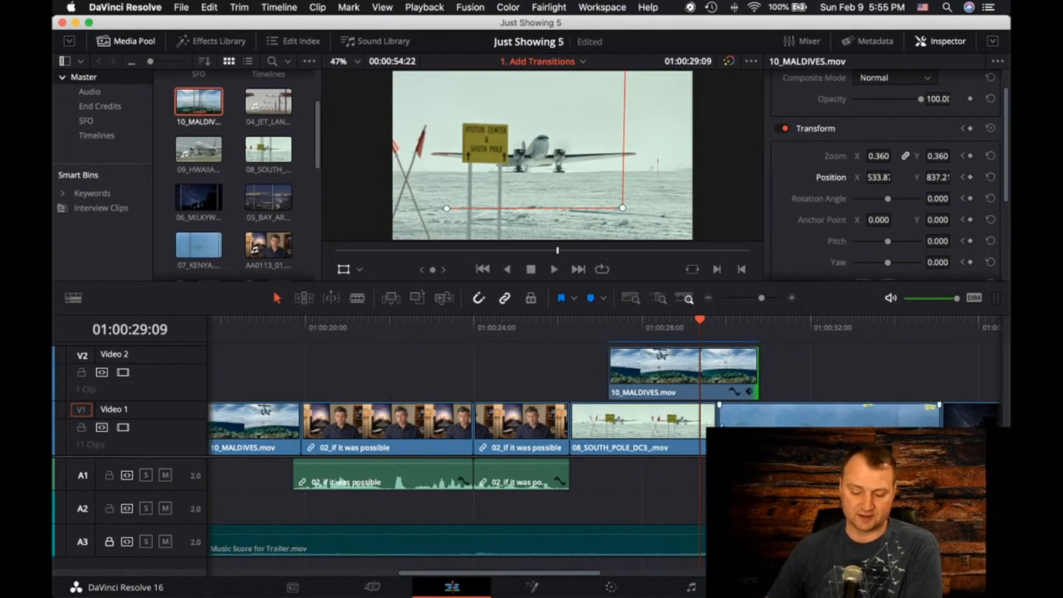
left_click(720, 428)
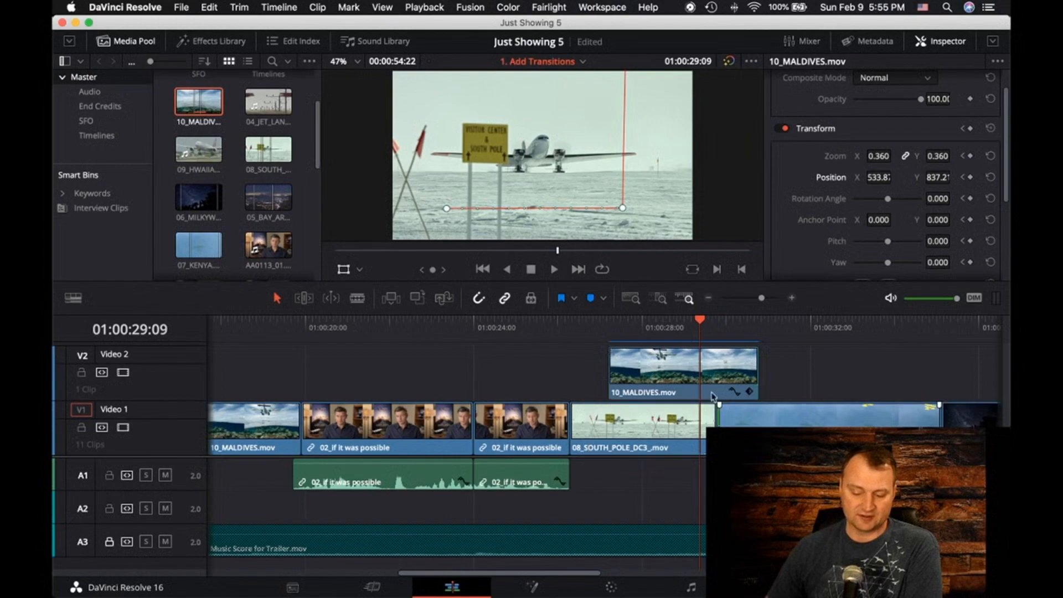
left_click(613, 378)
mouse_move(616, 378)
left_mouse_down()
mouse_move(577, 376)
mouse_move(621, 374)
left_mouse_up()
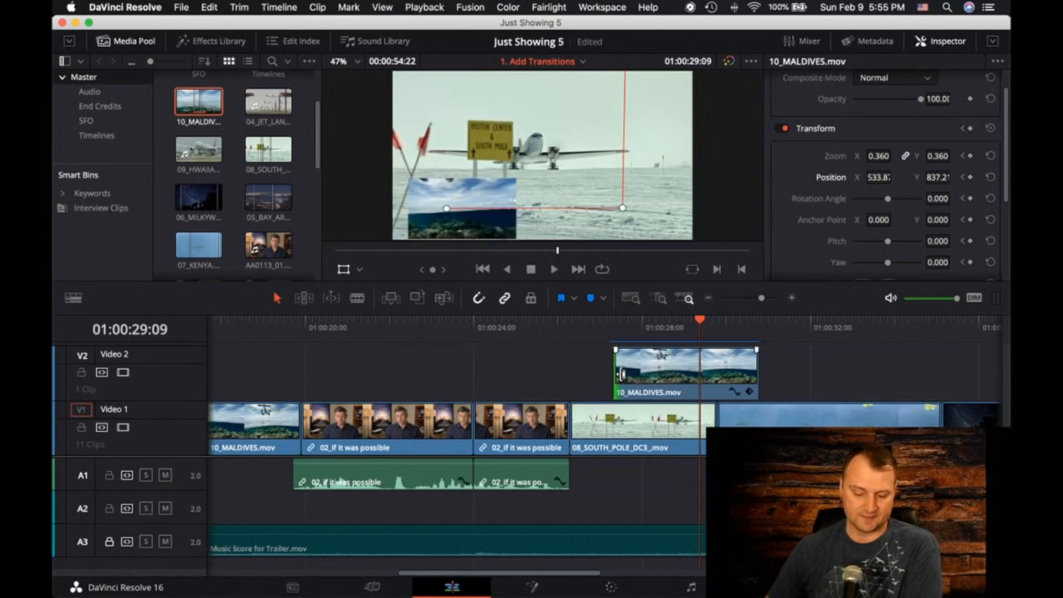
key("super+z")
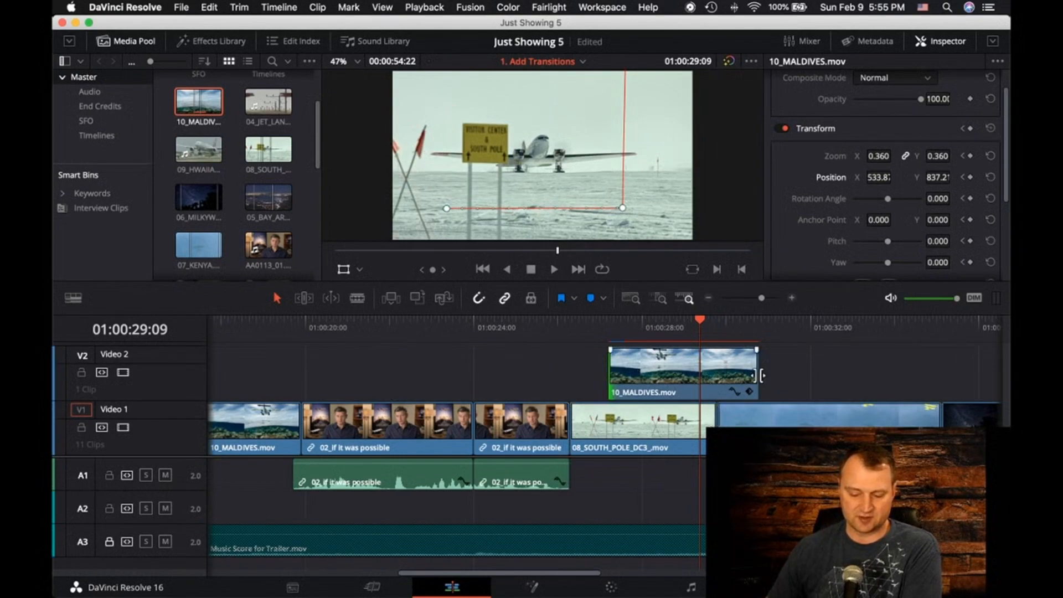
Roll the edit point between 08_SOUTH_POLE_DC3 and the following Video 1 clip outward, and bring it back to the playhead at 01:00:29:09
left_click_drag(714, 424, 716, 424)
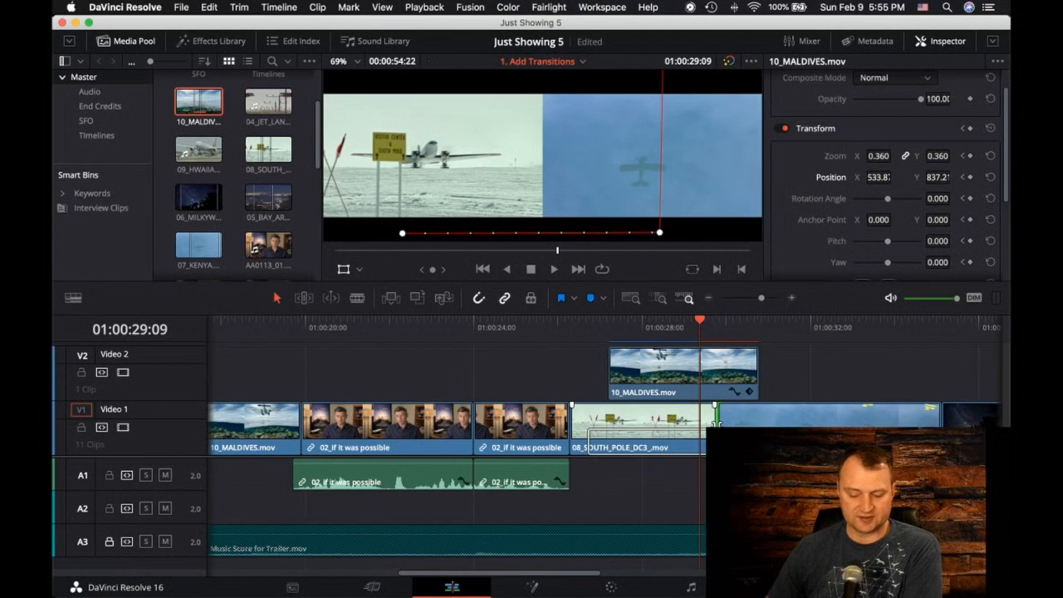
left_click_drag(715, 424, 758, 425)
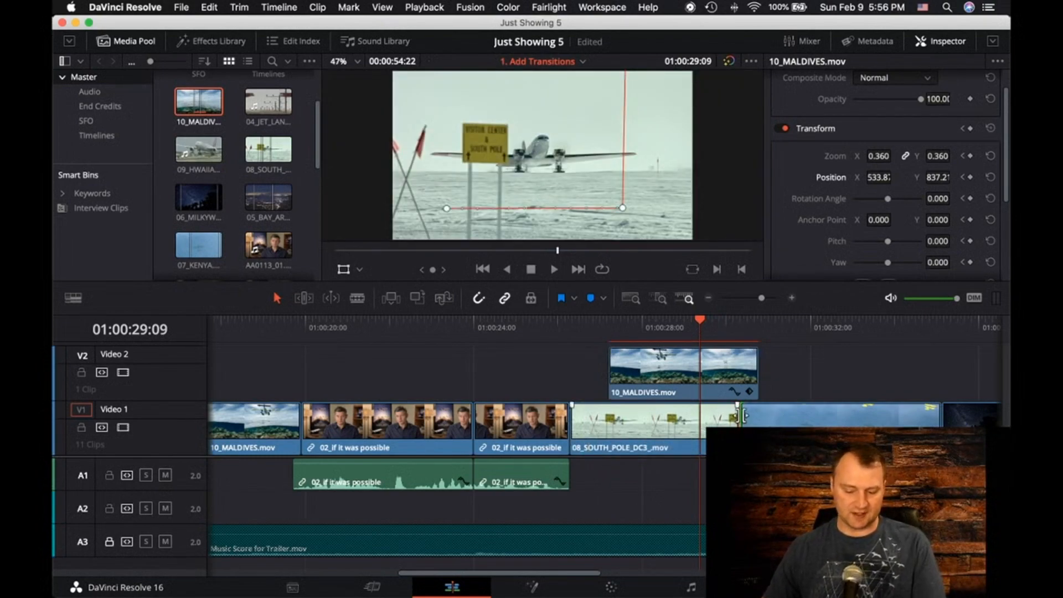
left_click_drag(740, 422, 700, 445)
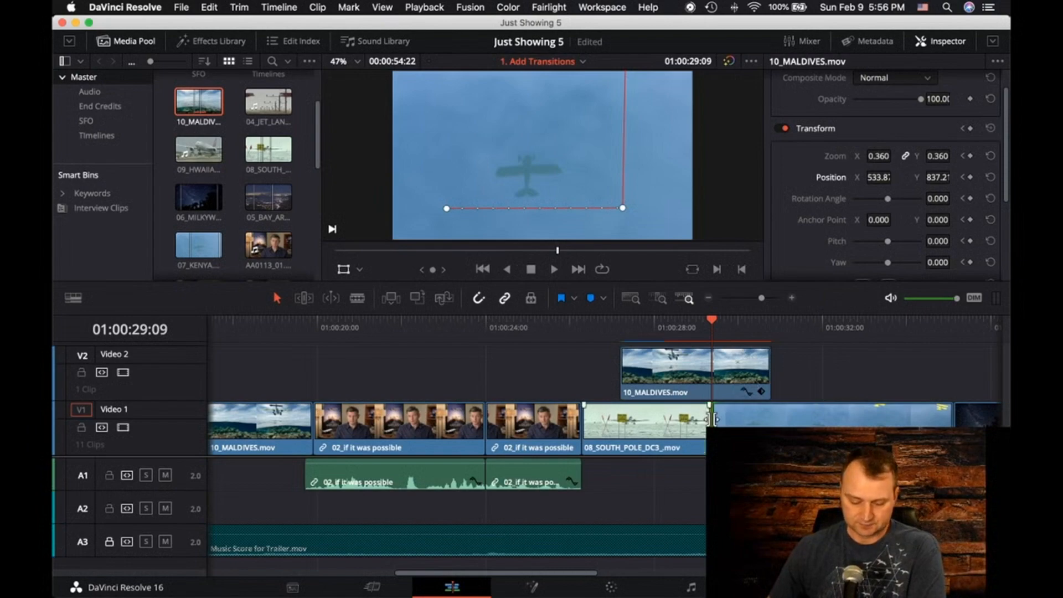
Nudge the edit point after 08_SOUTH_POLE_DC3 on Video 1 forward, backward and forward again in multi-frame increments
key("shift+period")
key("shift+period")
key("shift+period")
key("shift+period")
key("shift+period")
key("shift+comma")
key("shift+comma")
key("shift+comma")
key("shift+comma")
key("shift+comma")
key("shift+comma")
key("shift+comma")
key("shift+comma")
key("shift+comma")
key("shift+comma")
key("shift+comma")
key("shift+comma")
key("shift+comma")
key("shift+comma")
key("shift+comma")
key("shift+comma")
key("shift+comma")
key("shift+comma")
key("shift+period")
key("shift+period")
key("shift+period")
key("shift+period")
key("shift+period")
key("shift+period")
key("shift+period")
key("shift+period")
key("shift+period")
key("shift+period")
key("shift+period")
key("shift+period")
key("shift+period")
key("shift+period")
key("shift+period")
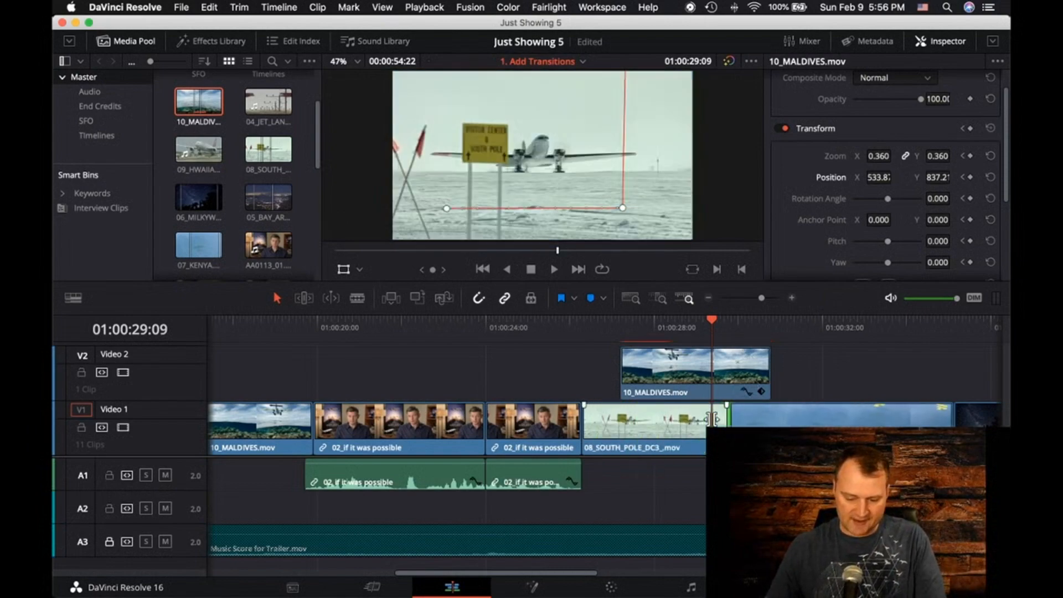
Undo the roll edits on Video 1 and the extension of the 10_MALDIVES.mov clip on Video 2
key("super+z")
key("super+z")
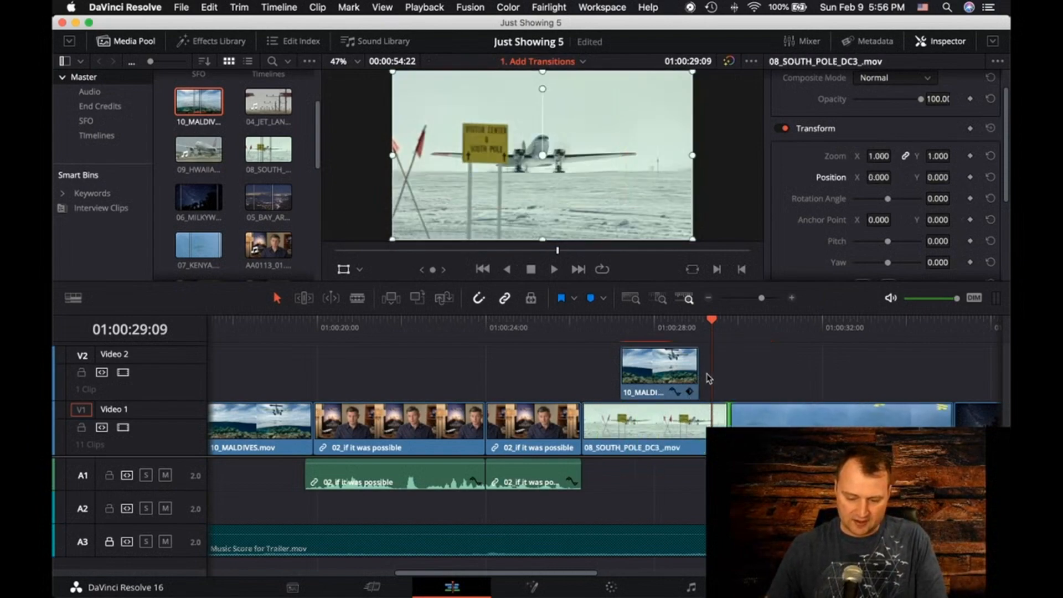
Extend the end of the 10_MALDIVES.mov clip on Video 2 past the end of 08_SOUTH_POLE_DC3, and park the playhead at 01:00:28:15
left_click(695, 377)
left_click_drag(695, 377, 748, 366)
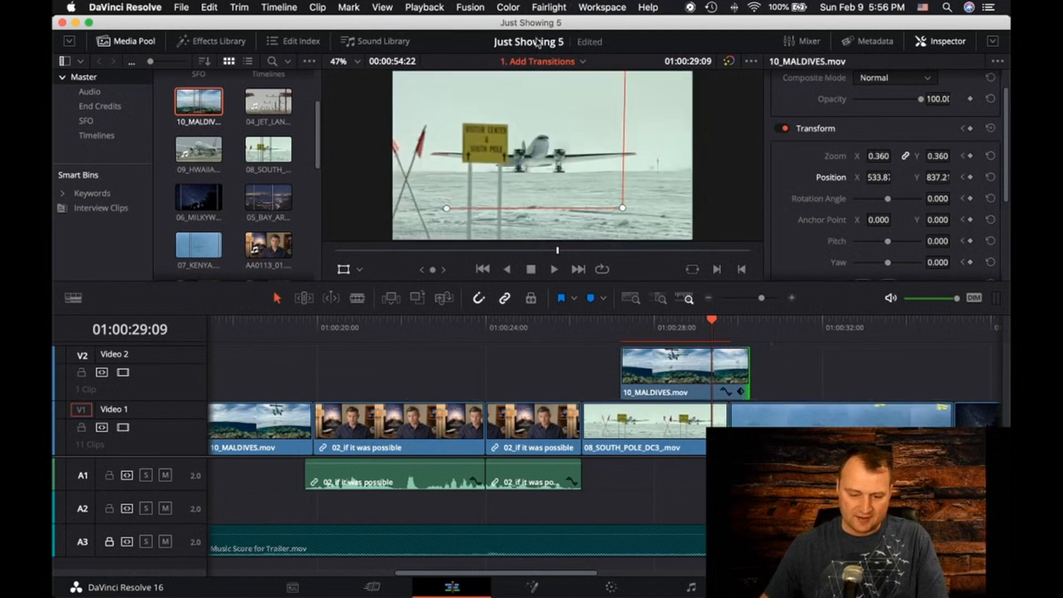
left_click(696, 324)
left_click_drag(696, 325, 680, 328)
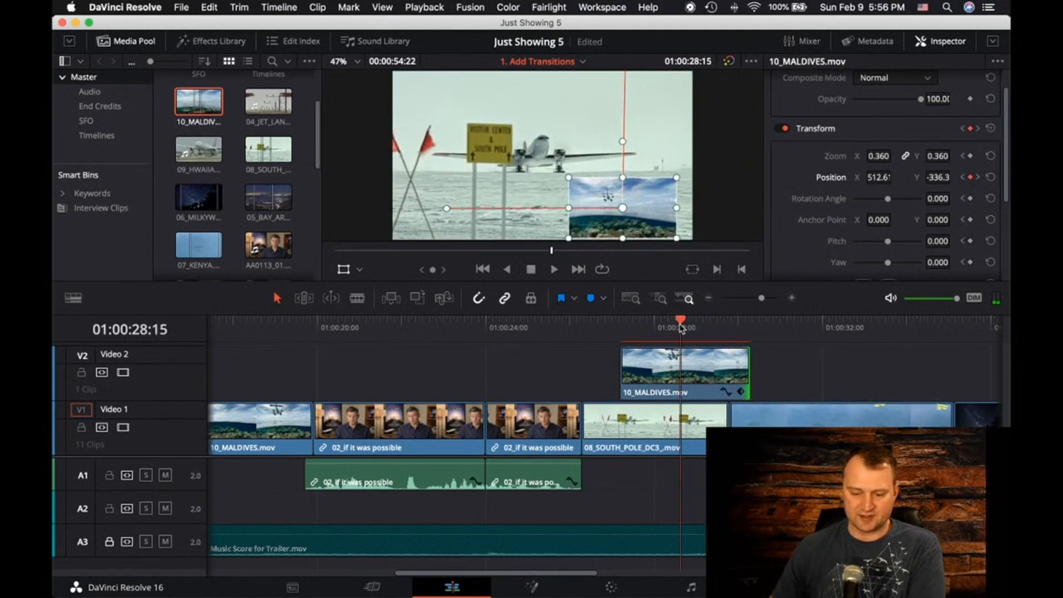
scroll(711, 177, "up", 2)
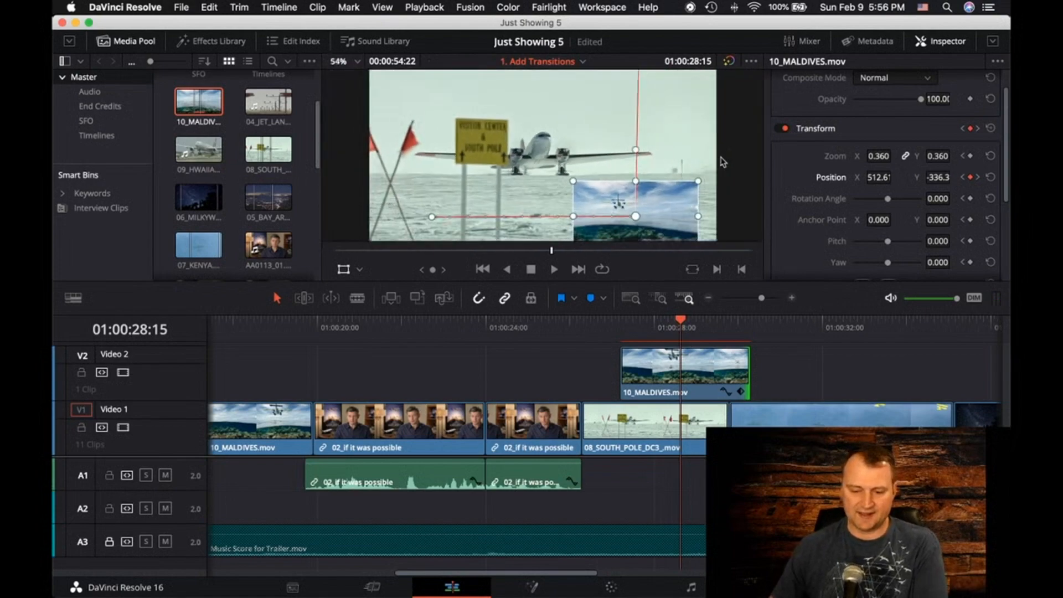
scroll(720, 166, "down", 4)
scroll(721, 164, "up", 1)
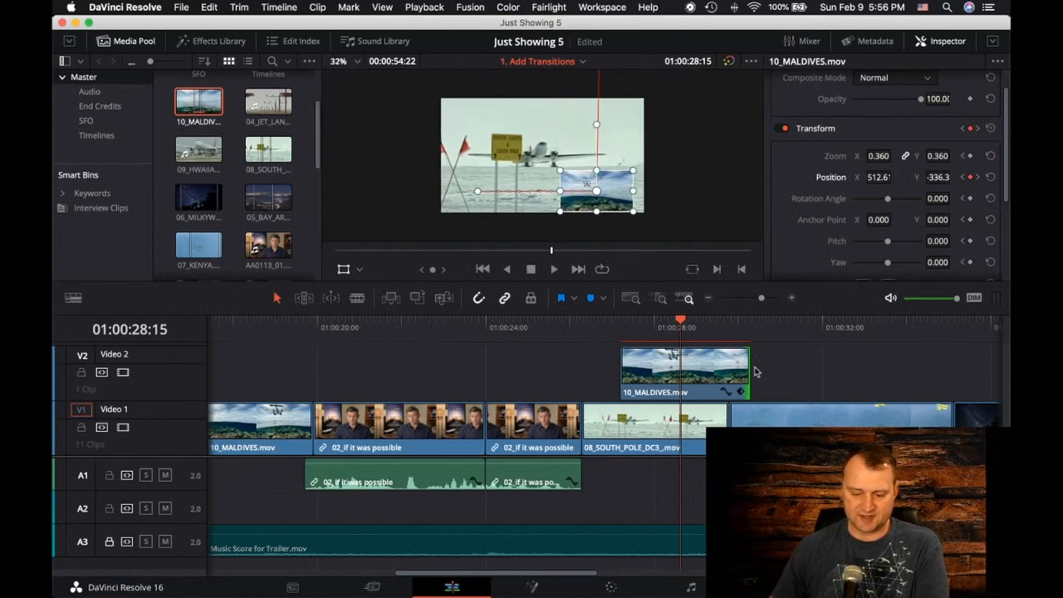
Delete the last keyframe on the 10_MALDIVES.mov clip's curve on Video 2, and close the curve display
left_click(725, 390)
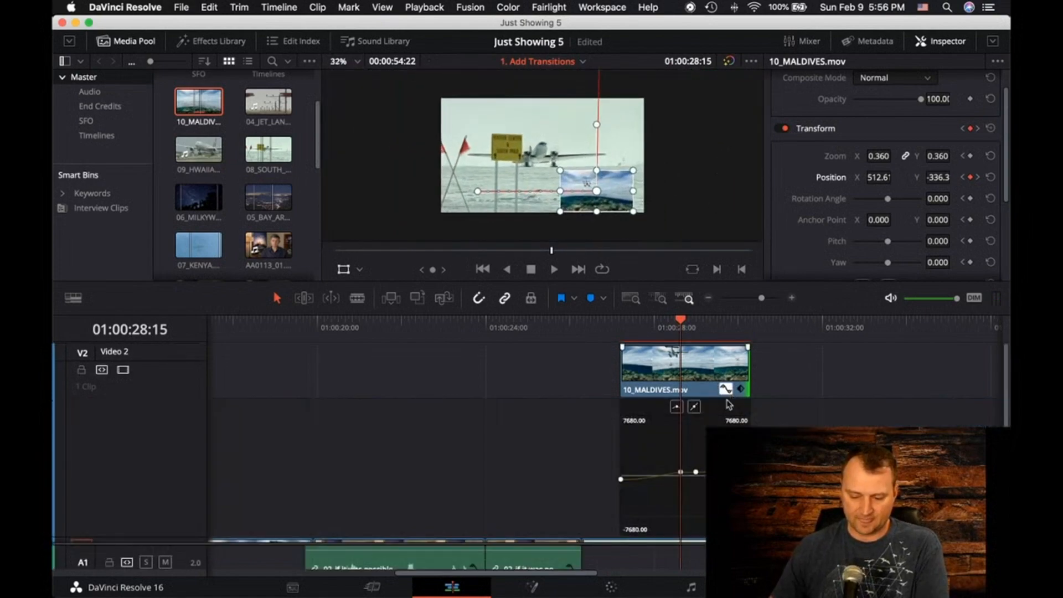
left_click(696, 472)
key("Delete")
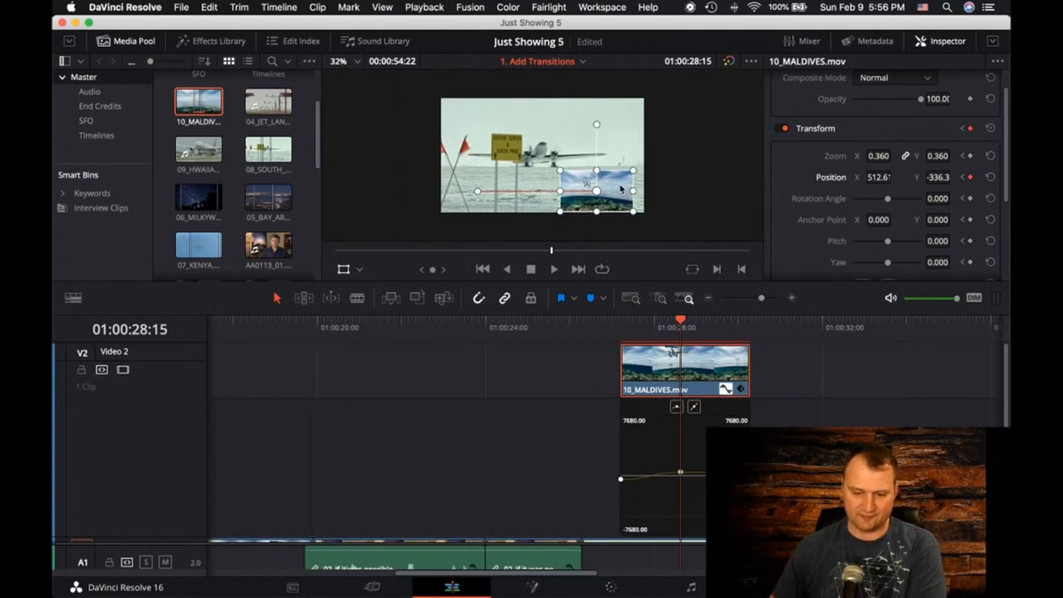
left_click(722, 389)
Enlarge the viewer area above the timeline and fit the picture to it
left_click_drag(636, 281, 636, 352)
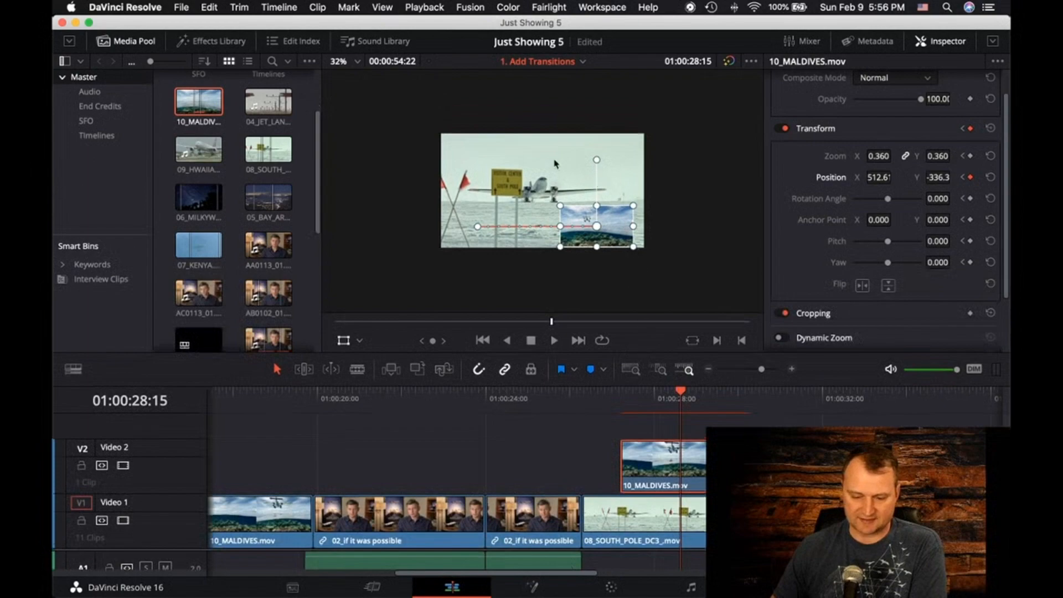
scroll(555, 164, "up", 3)
left_click(356, 61)
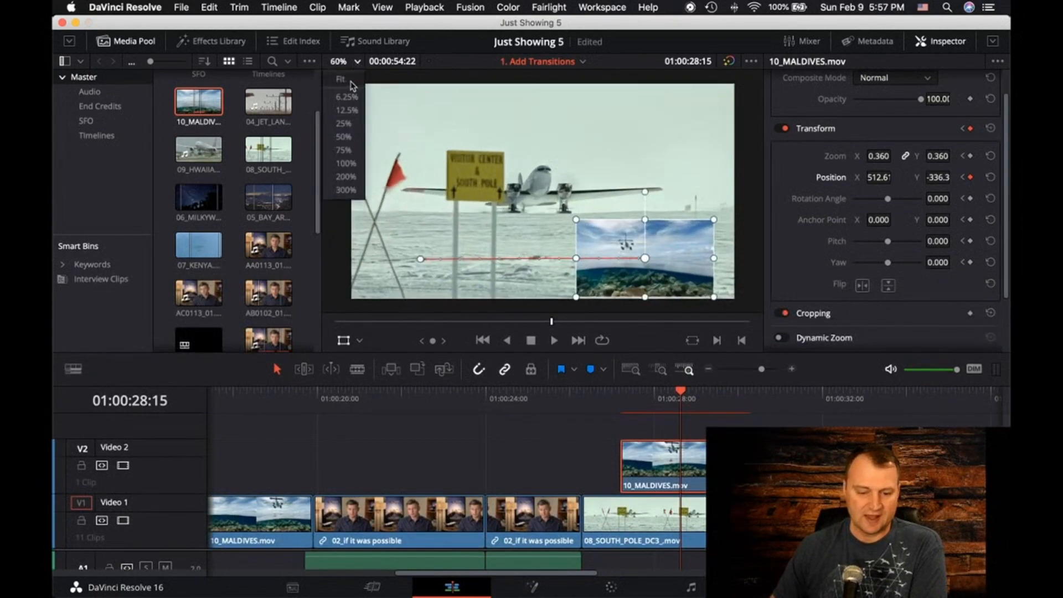
left_click(352, 85)
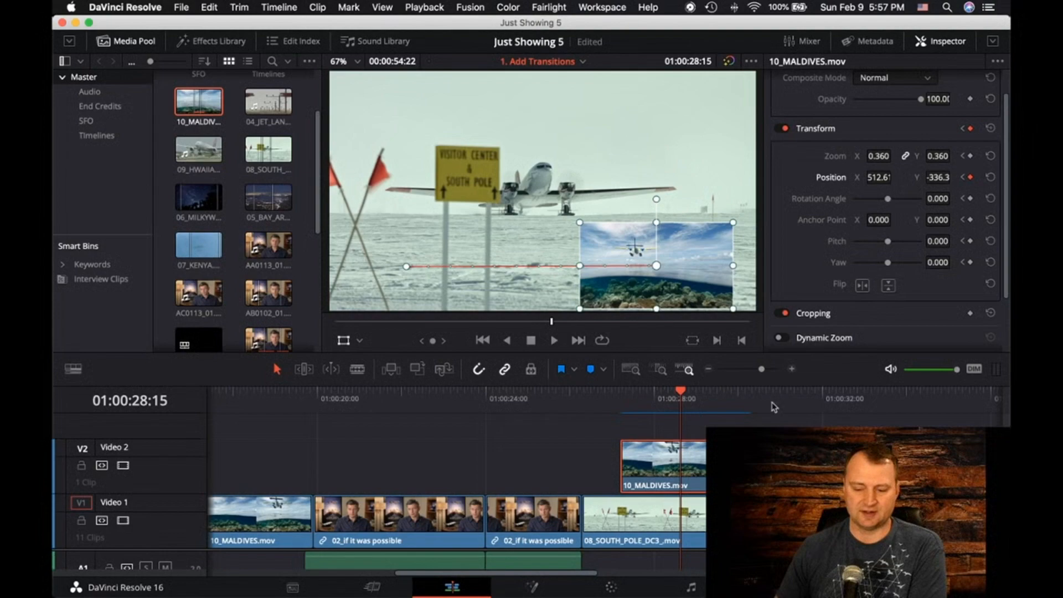
Launch the MagicPrefs utility for the Magic Mouse
mouse_move(775, 597)
left_click(769, 569)
scroll(843, 364, "down", 5)
left_click(948, 360)
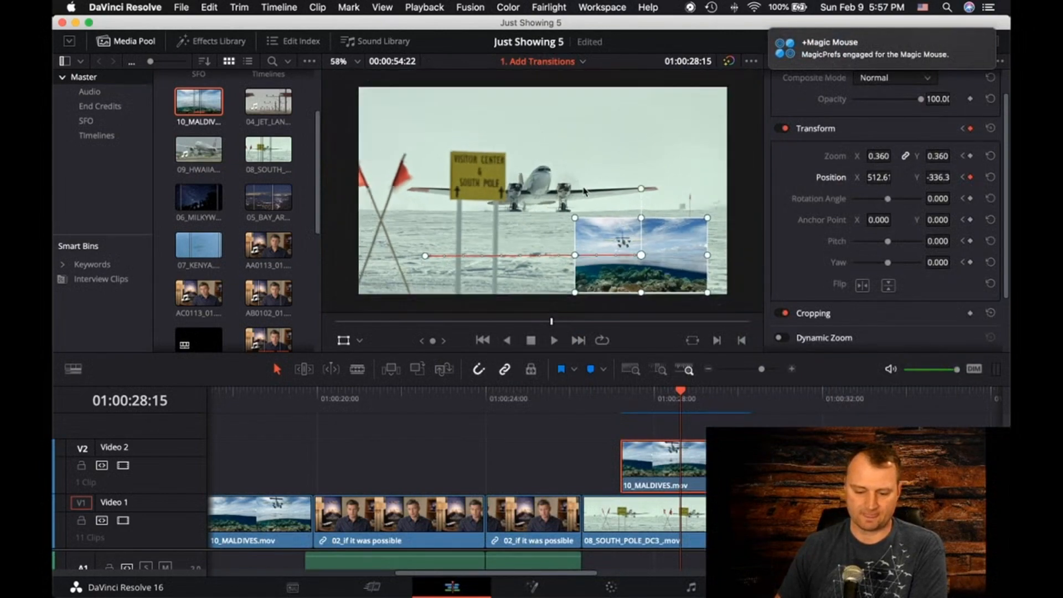
Magnify the viewer image to 238%, pan around the plane, and fit the picture back to the viewer
scroll(584, 192, "up", 5)
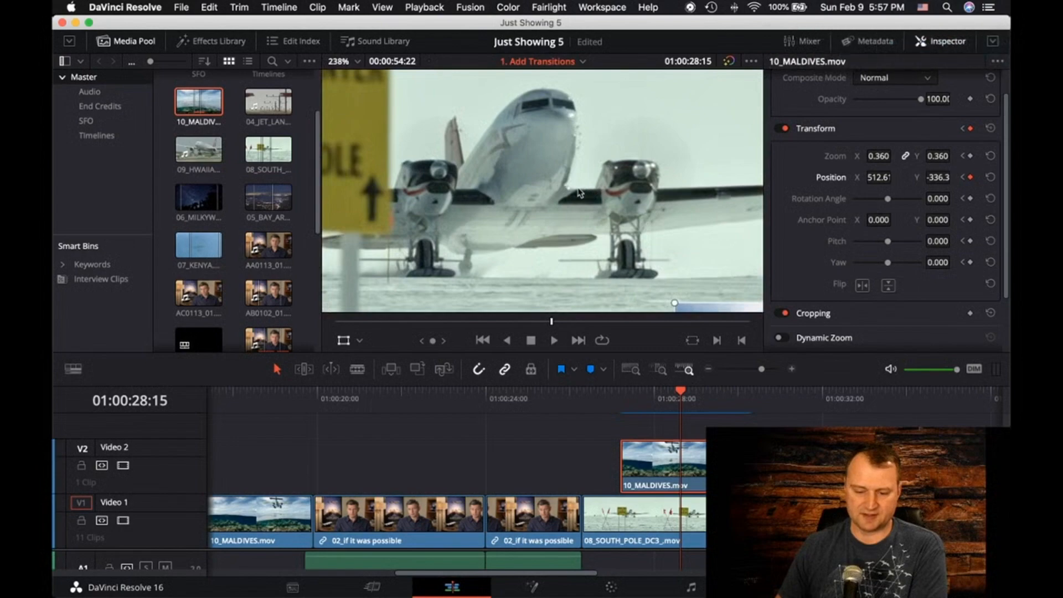
left_click_drag(580, 192, 430, 227)
left_click_drag(644, 133, 706, 106)
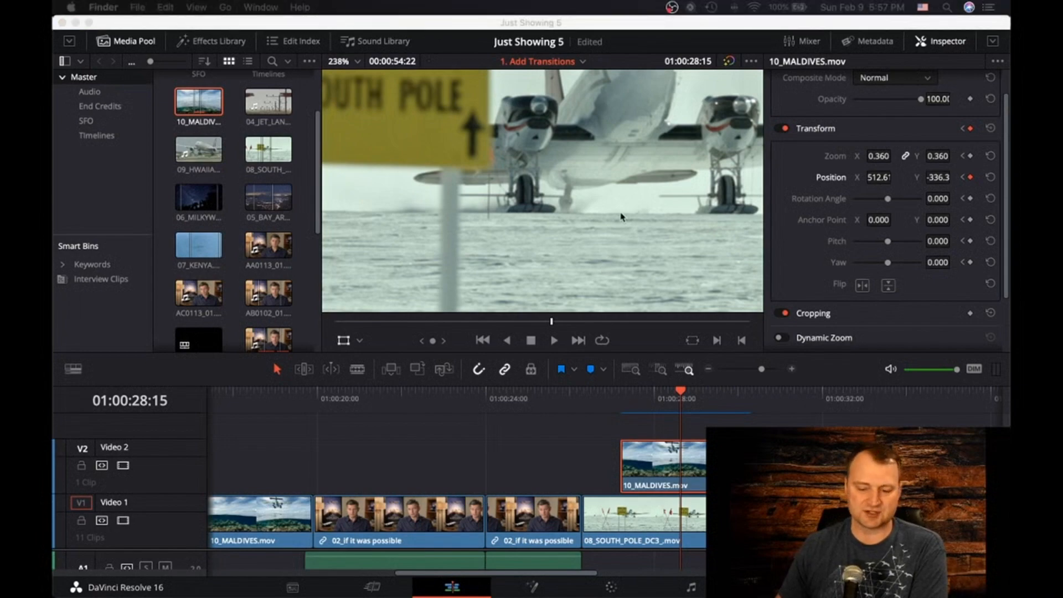
scroll(621, 219, "down", 6)
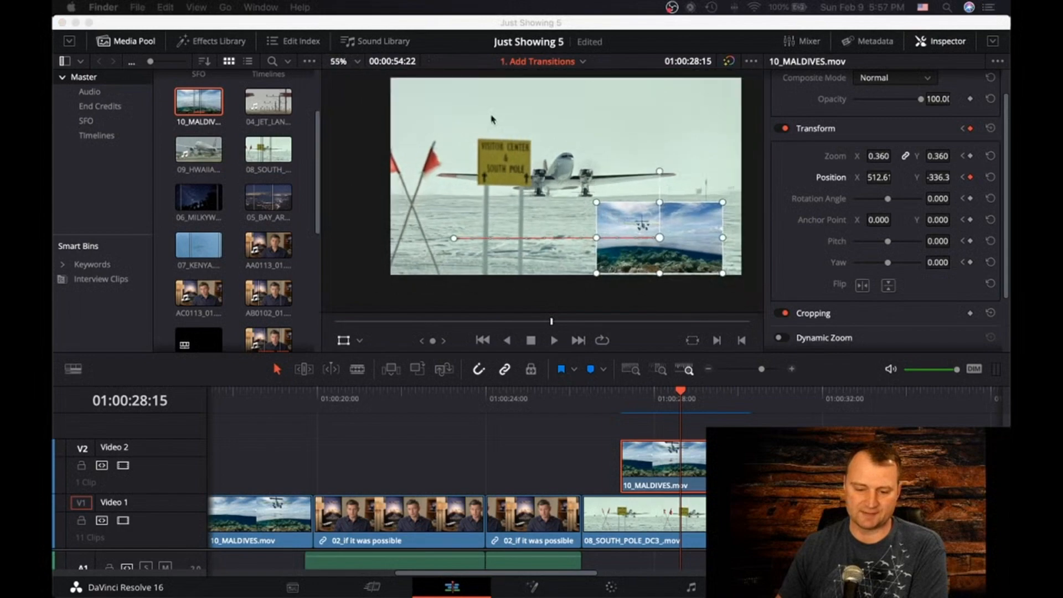
left_click(357, 61)
left_click(354, 78)
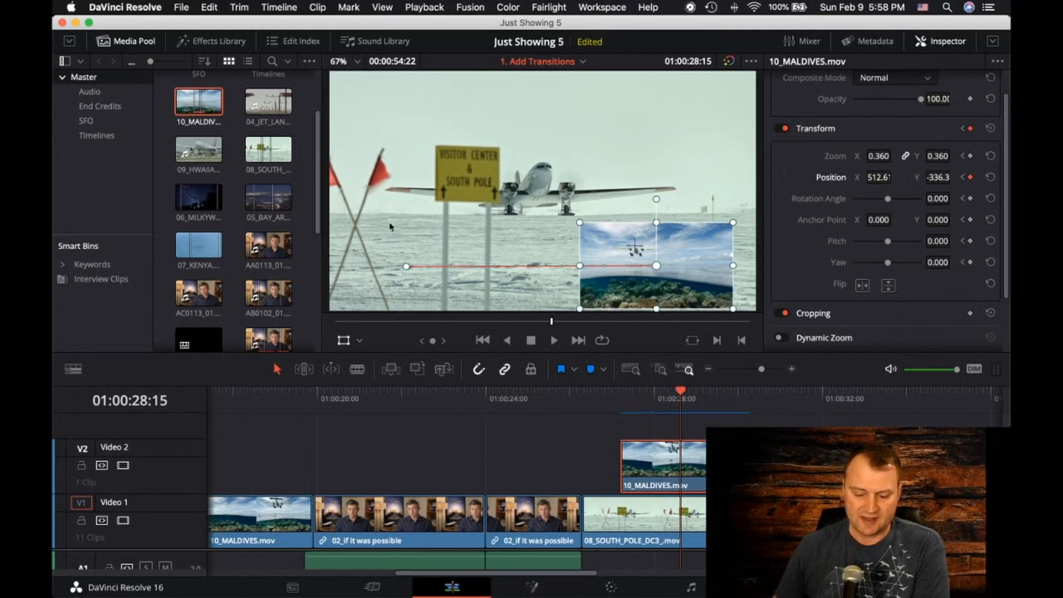
Open the effects library and examine its audio transitions, titles, generators, effects and video transitions categories
left_click(218, 43)
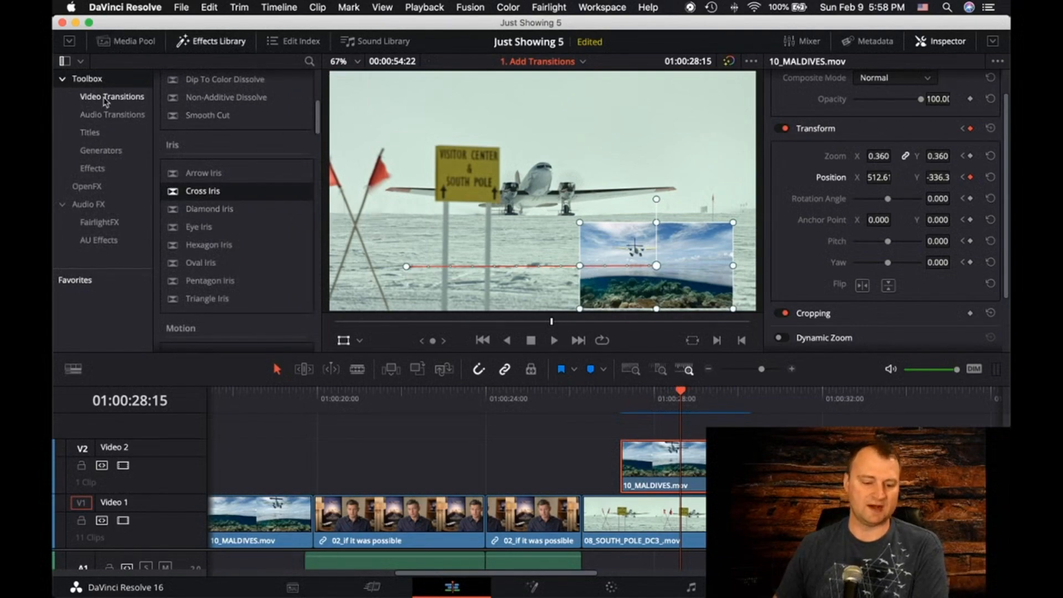
left_click(121, 118)
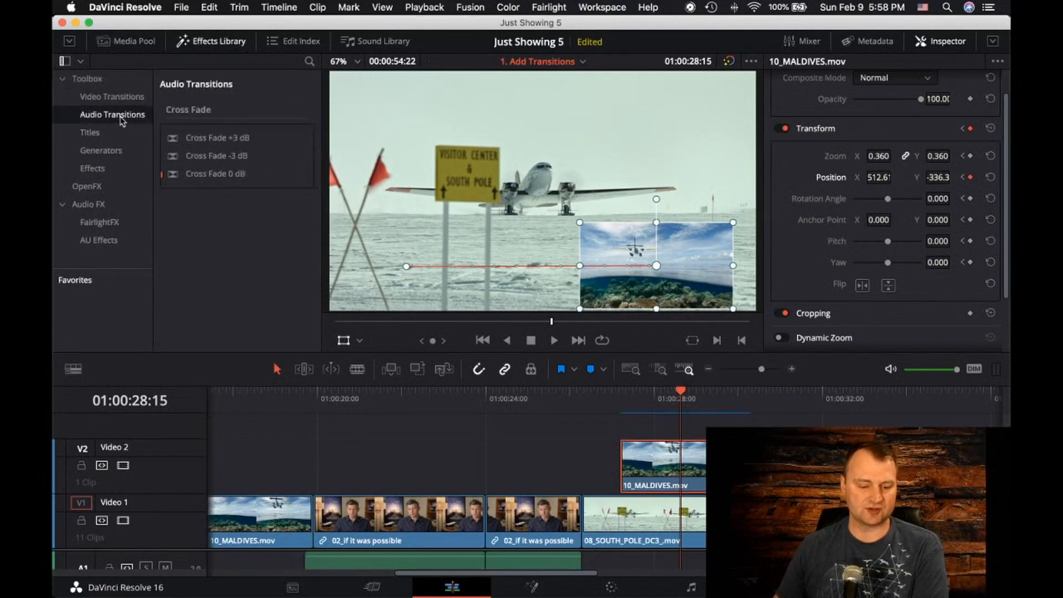
left_click(97, 135)
left_click(103, 150)
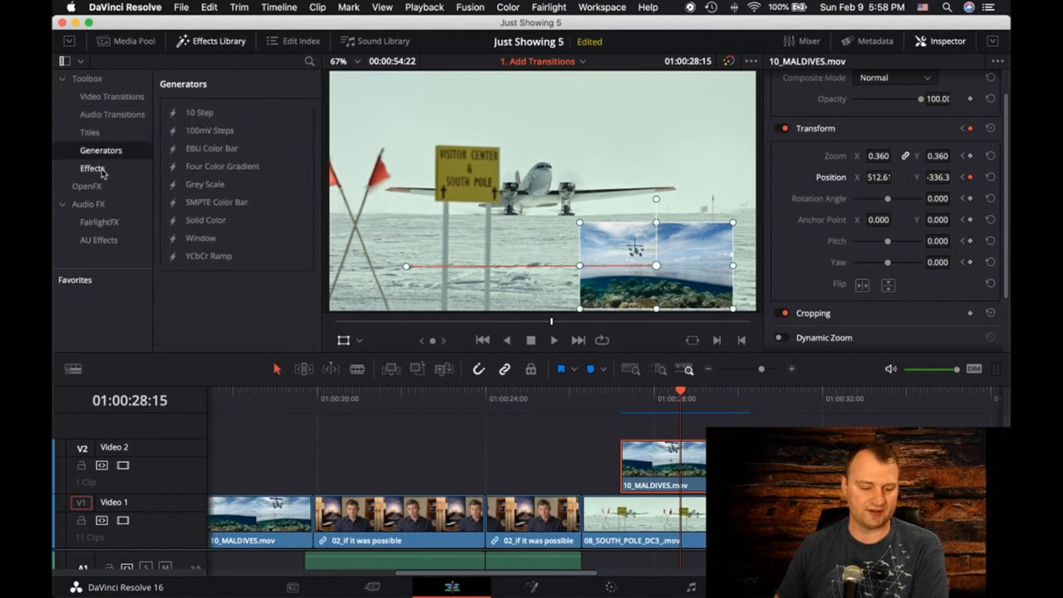
left_click(103, 171)
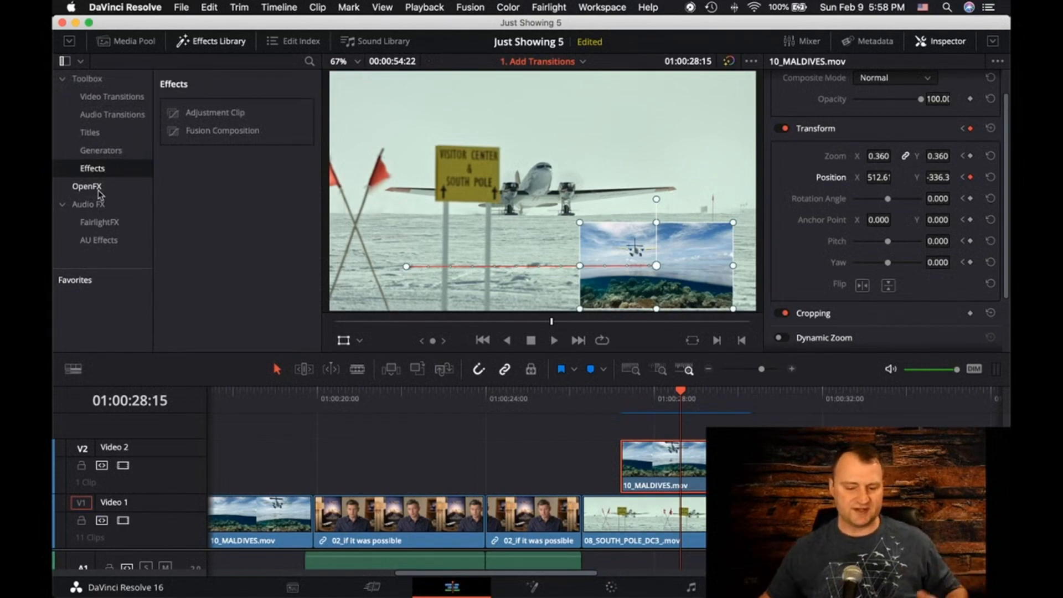
left_click(131, 112)
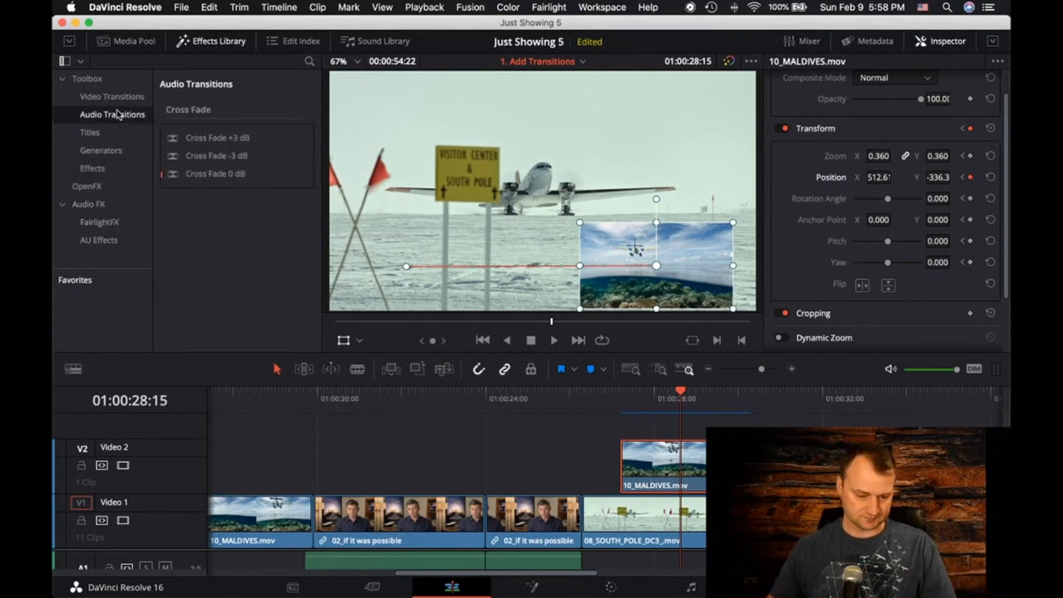
left_click(126, 99)
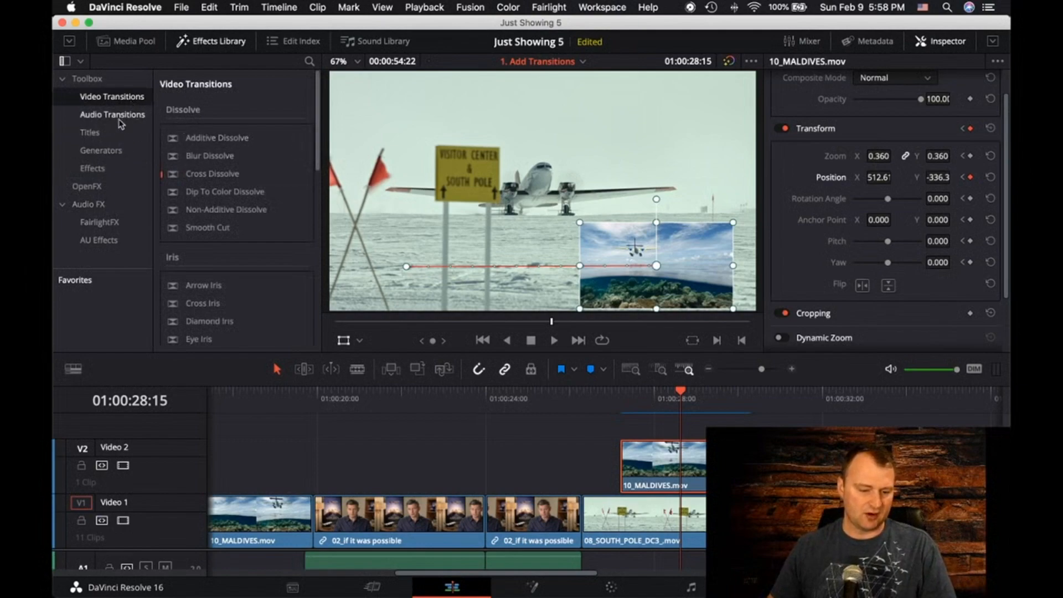
left_click(119, 115)
left_click(123, 99)
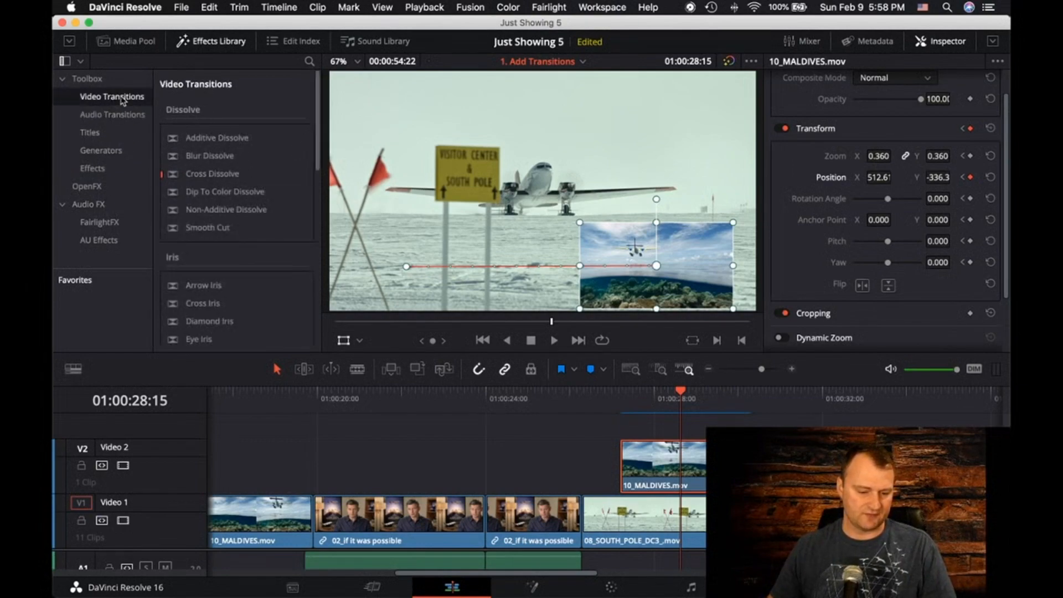
Apply the Pentagon Iris video transition to the start of the 10_MALDIVES.mov clip on Video 2
scroll(207, 164, "down", 1)
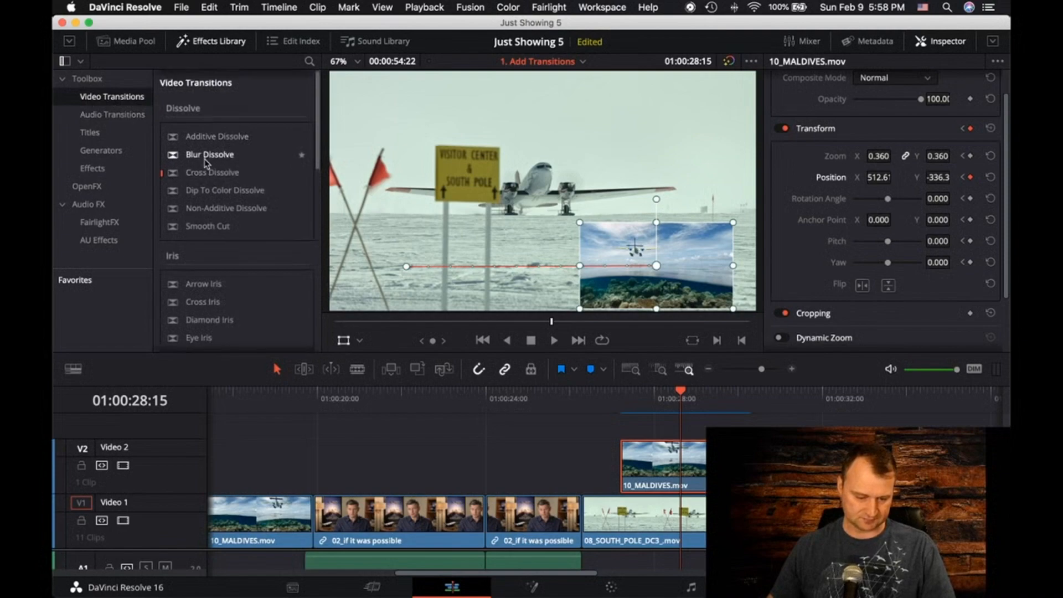
scroll(206, 163, "down", 6)
scroll(206, 163, "down", 4)
scroll(205, 162, "up", 2)
scroll(206, 163, "down", 5)
scroll(206, 162, "down", 2)
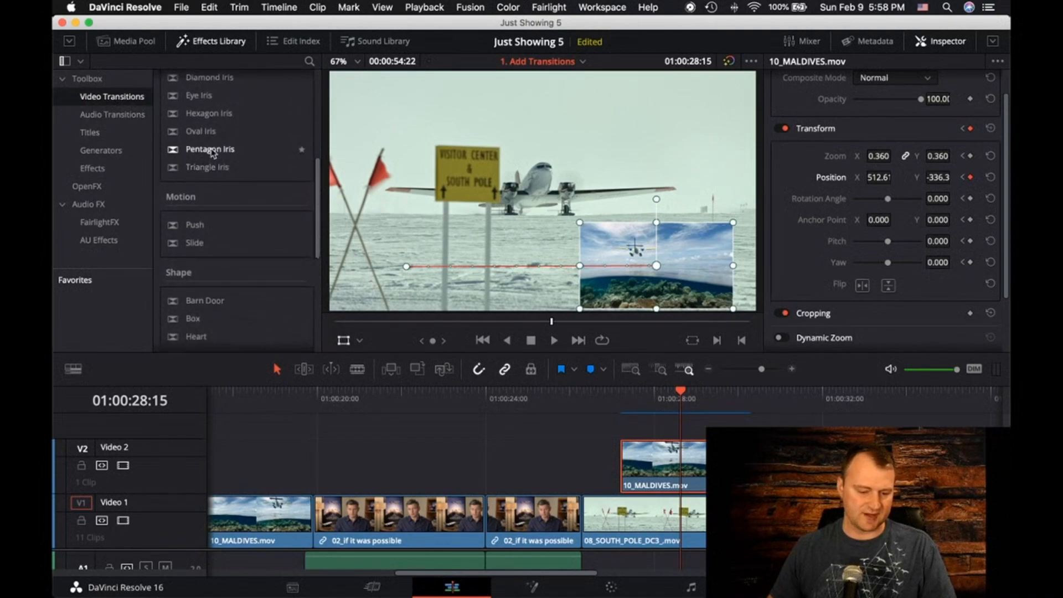
left_click(212, 152)
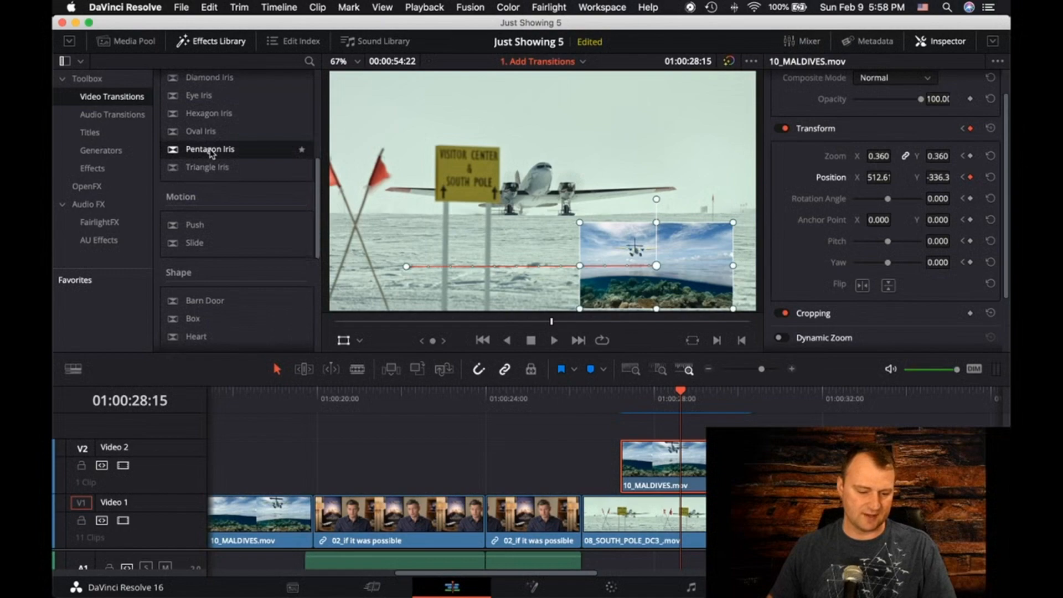
mouse_move(198, 152)
left_mouse_down()
mouse_move(515, 280)
mouse_move(593, 439)
mouse_move(622, 462)
mouse_move(631, 450)
left_mouse_up()
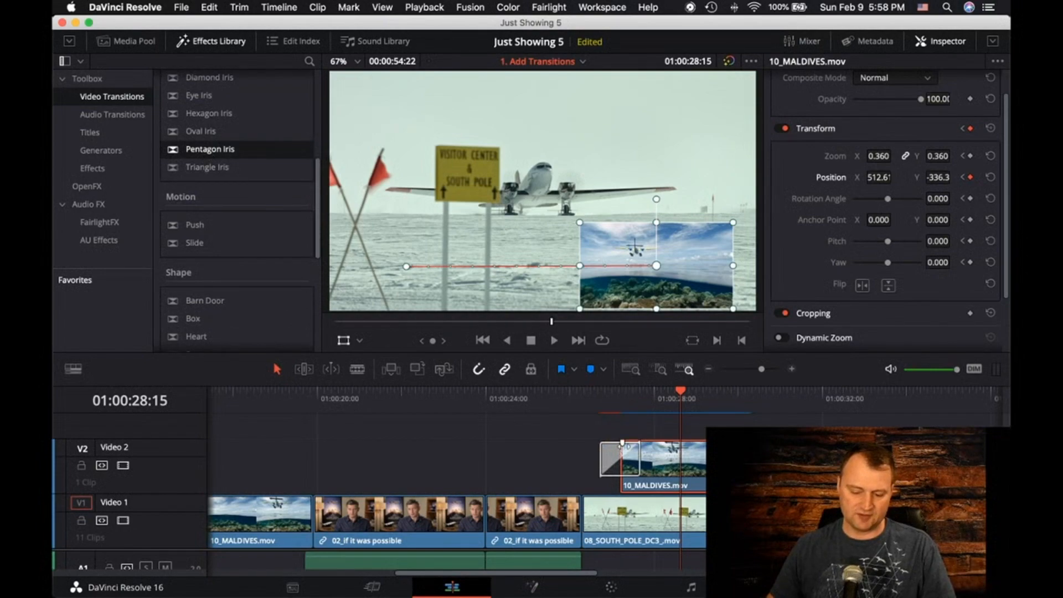
Select the Pentagon Iris transition and examine its alignment choices and other settings without changing them
left_click(607, 462)
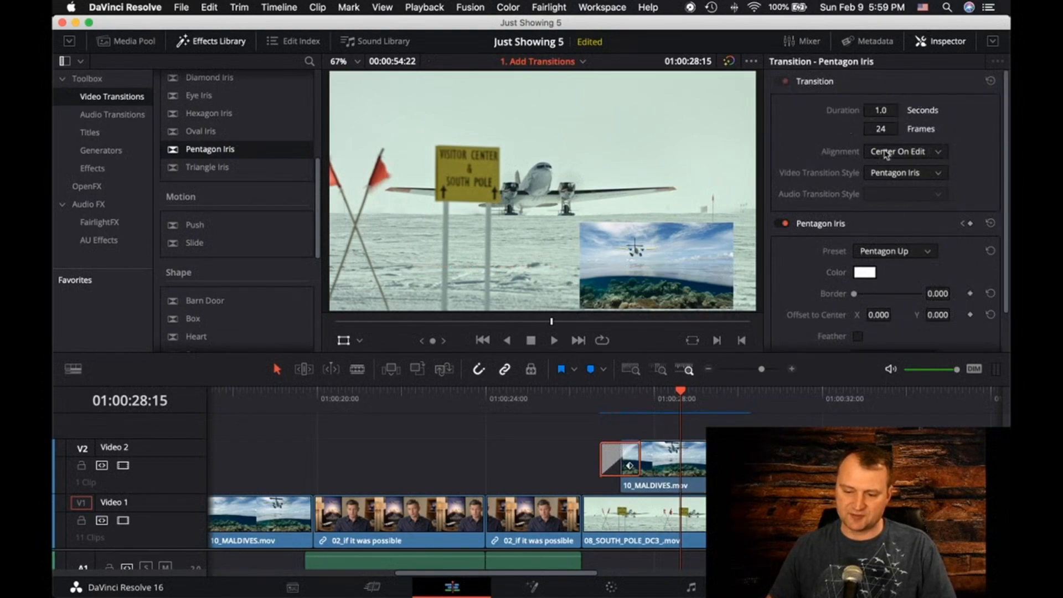
scroll(860, 200, "down", 3)
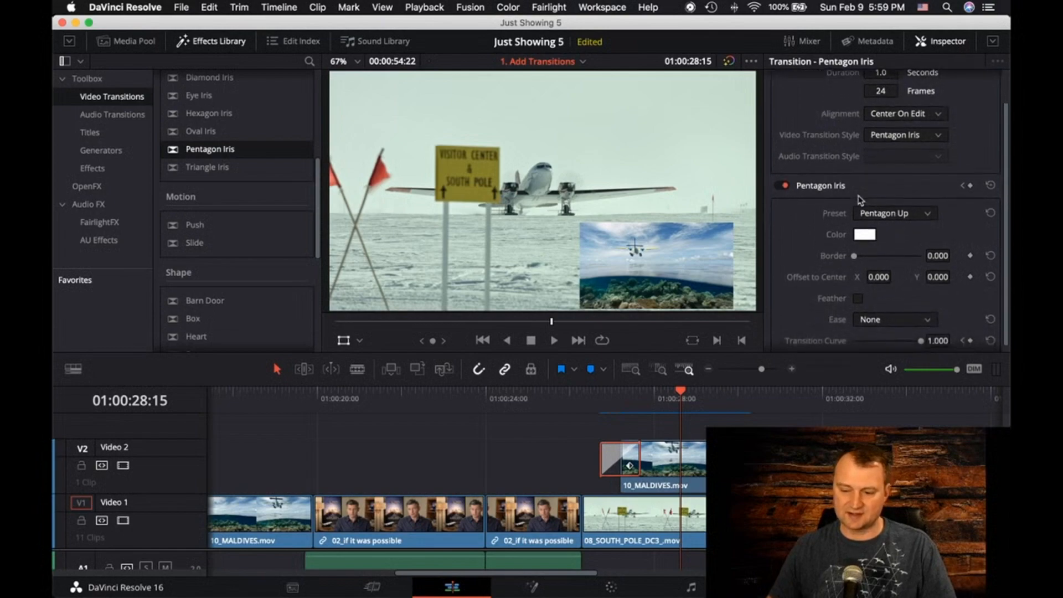
left_click(938, 115)
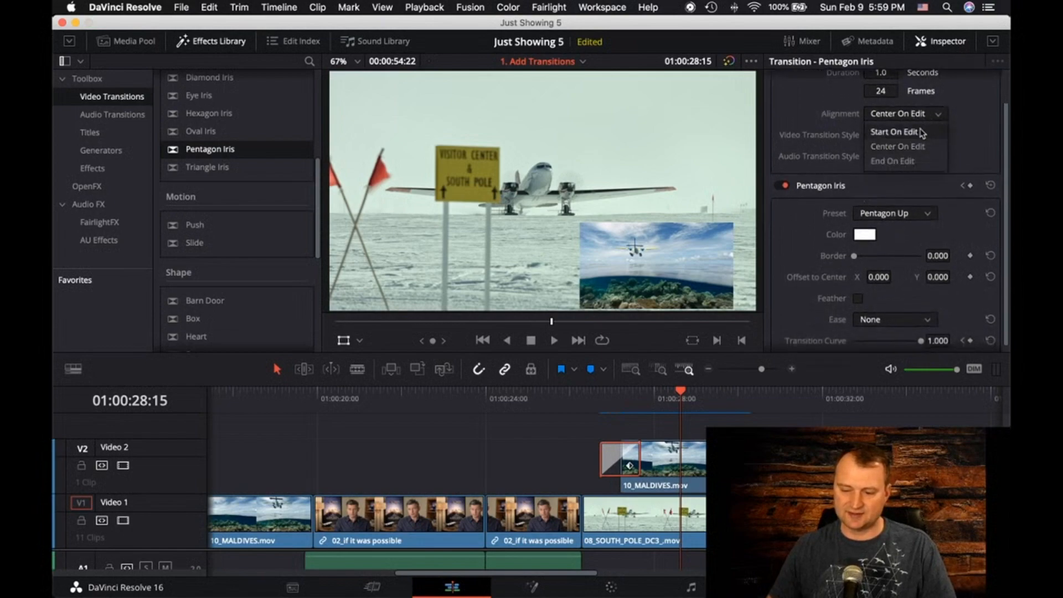
left_click(973, 123)
scroll(944, 227, "down", 1)
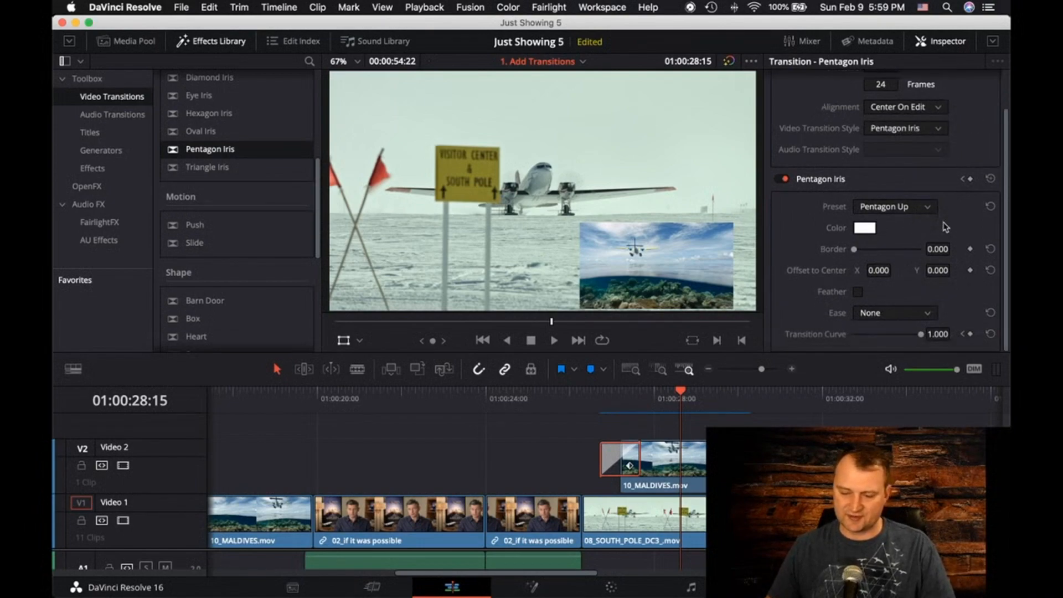
Play back the Pentagon Iris transition at the start of the 10_MALDIVES.mov clip on Video 2 to check the effect
key("super+minus")
scroll(624, 399, "left", 2)
left_click_drag(649, 394, 608, 398)
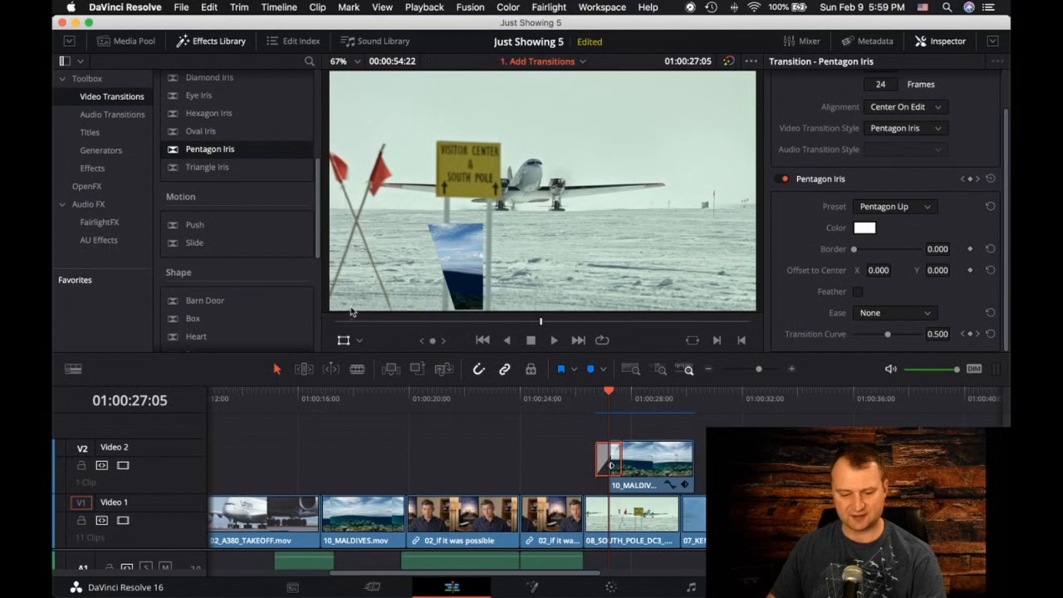
key("space")
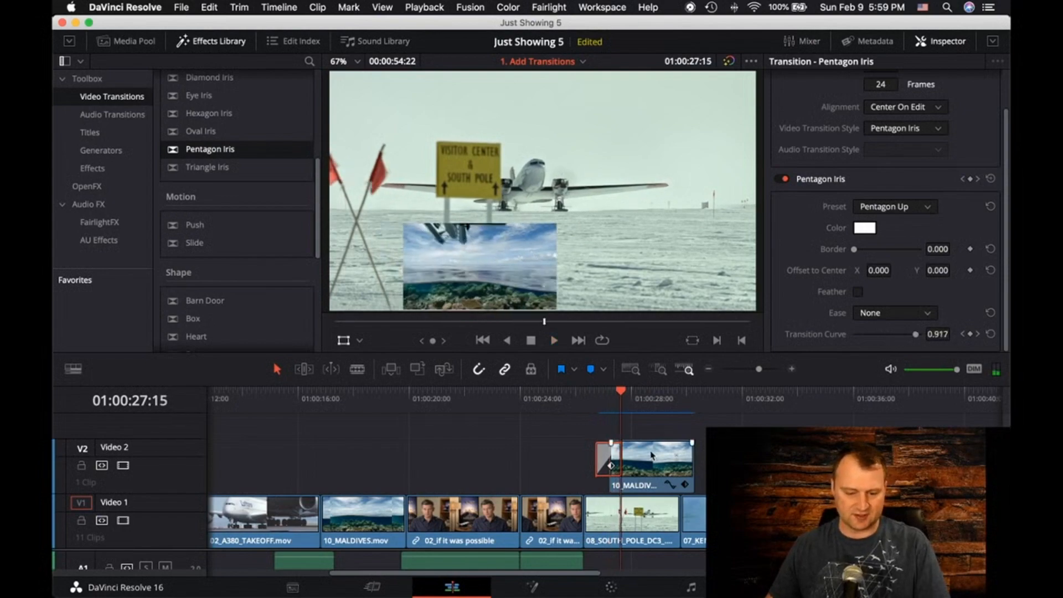
left_click_drag(570, 399, 567, 402)
key("space")
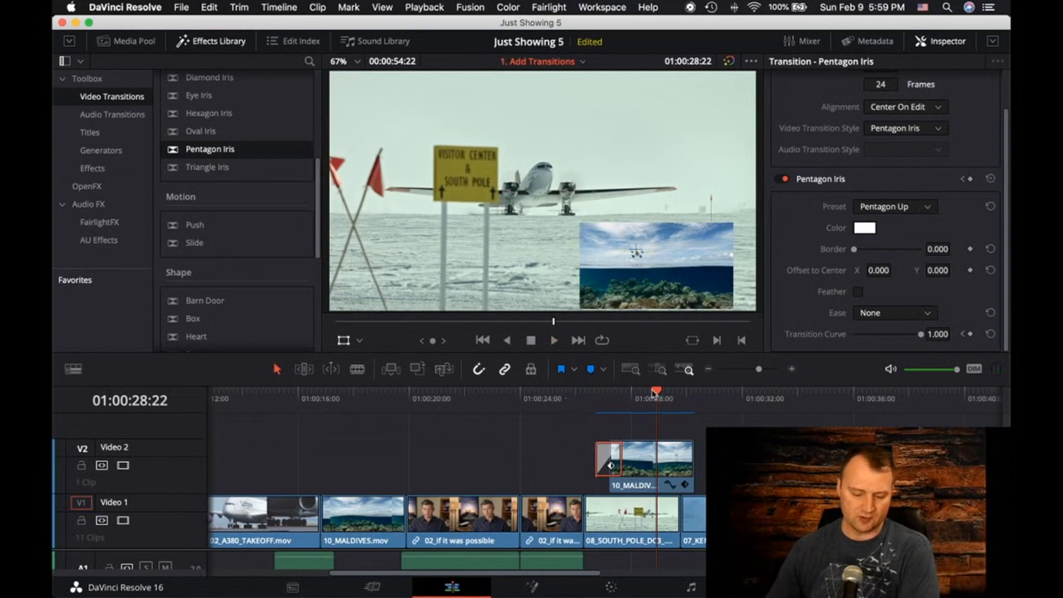
Locate the Smooth Cut transition and play across the cut between the two 02_if it was possible clips on Video 1, returning before it
left_click_drag(657, 393, 496, 409)
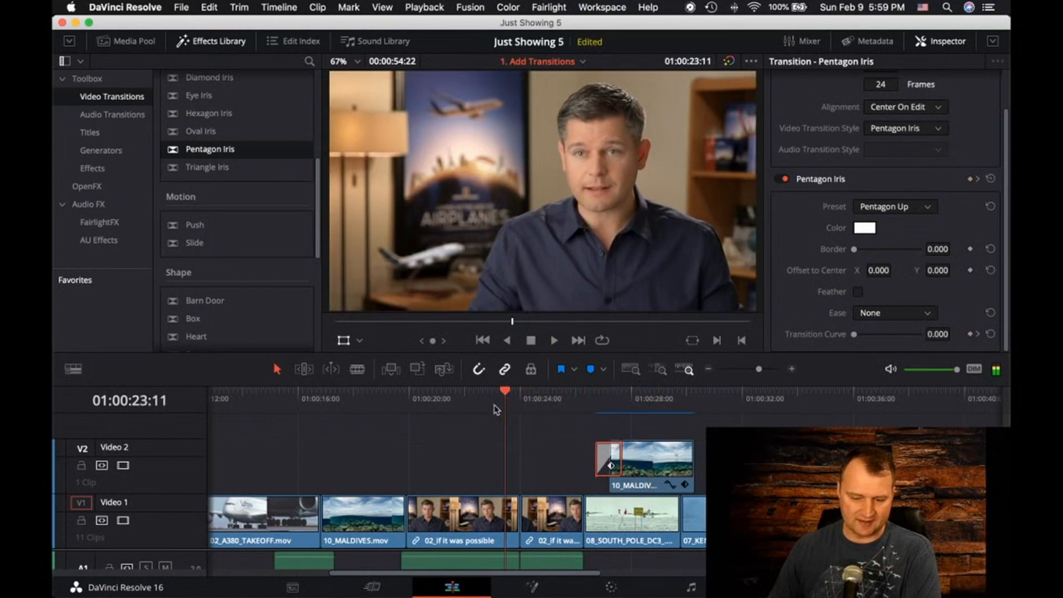
scroll(215, 138, "up", 5)
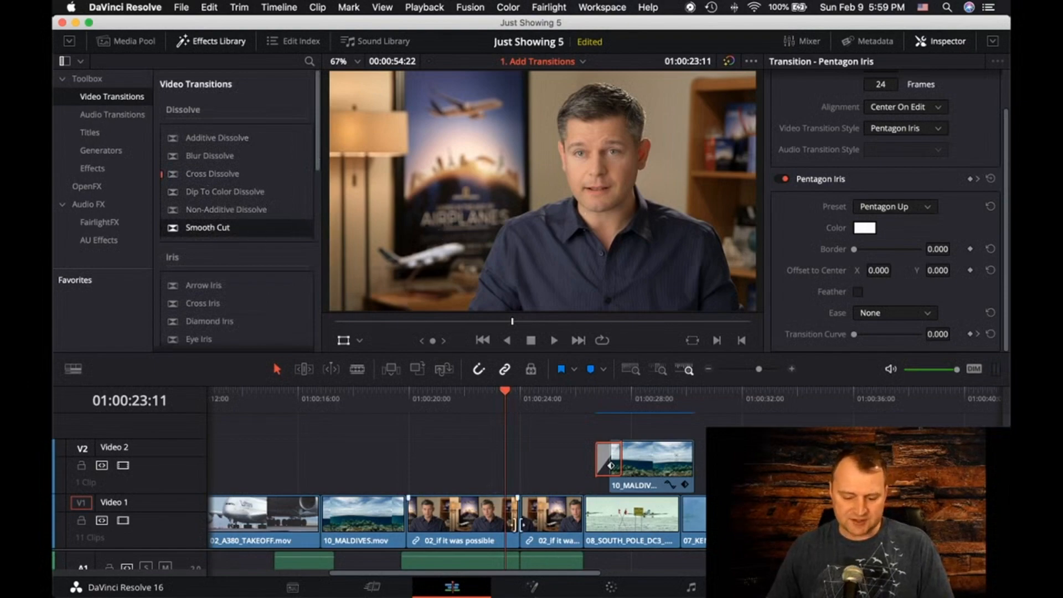
key("space")
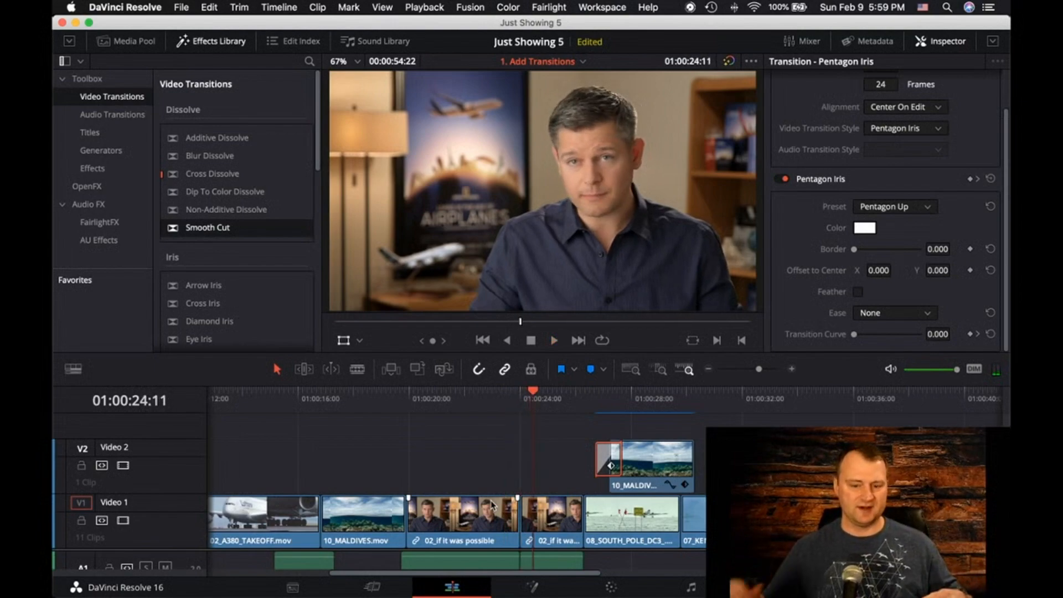
key("j")
key("k")
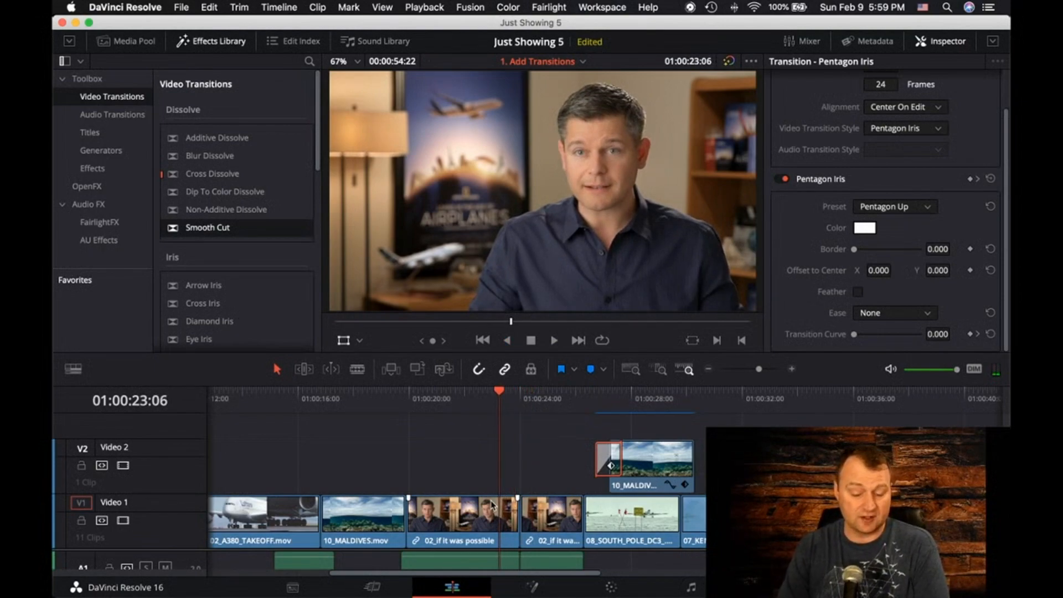
Hide the Effects Library and Inspector to enlarge the viewer and play across the cut between the two 02_if it was possible clips
left_click_drag(573, 356, 565, 408)
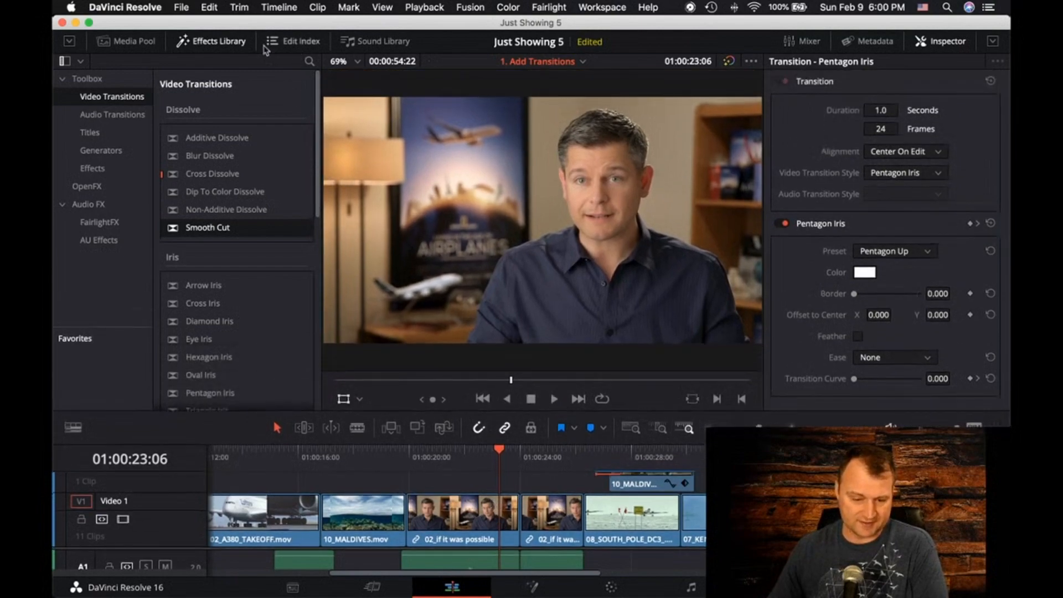
left_click(214, 43)
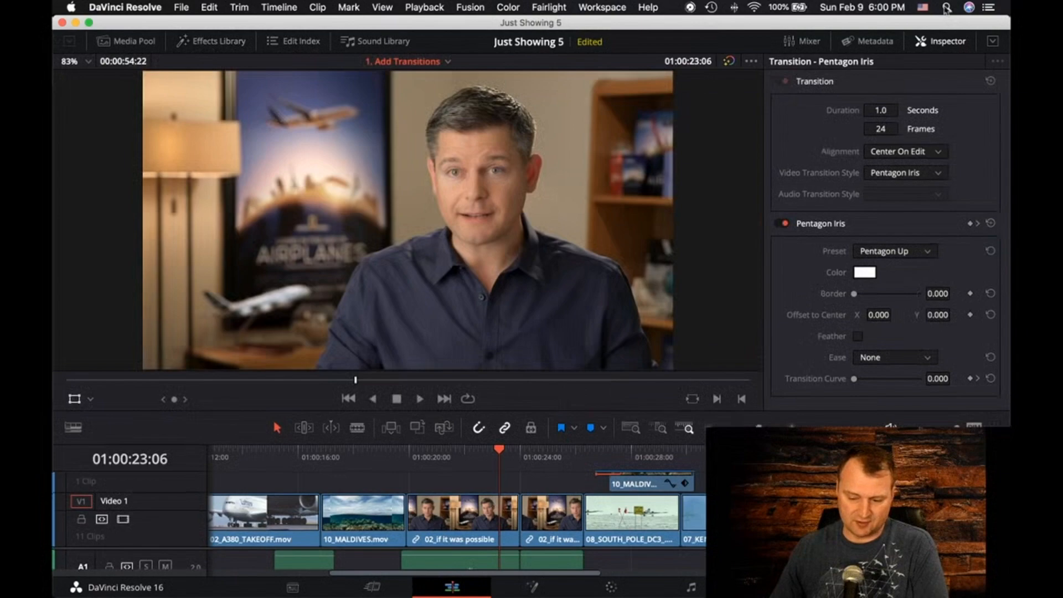
left_click(941, 41)
left_click(975, 63)
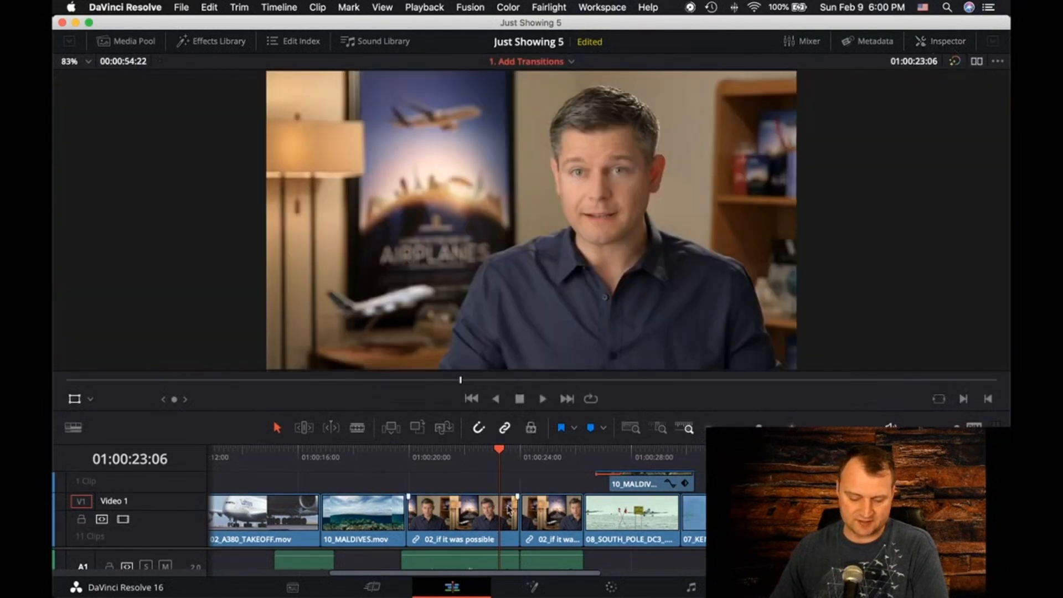
left_click(547, 401)
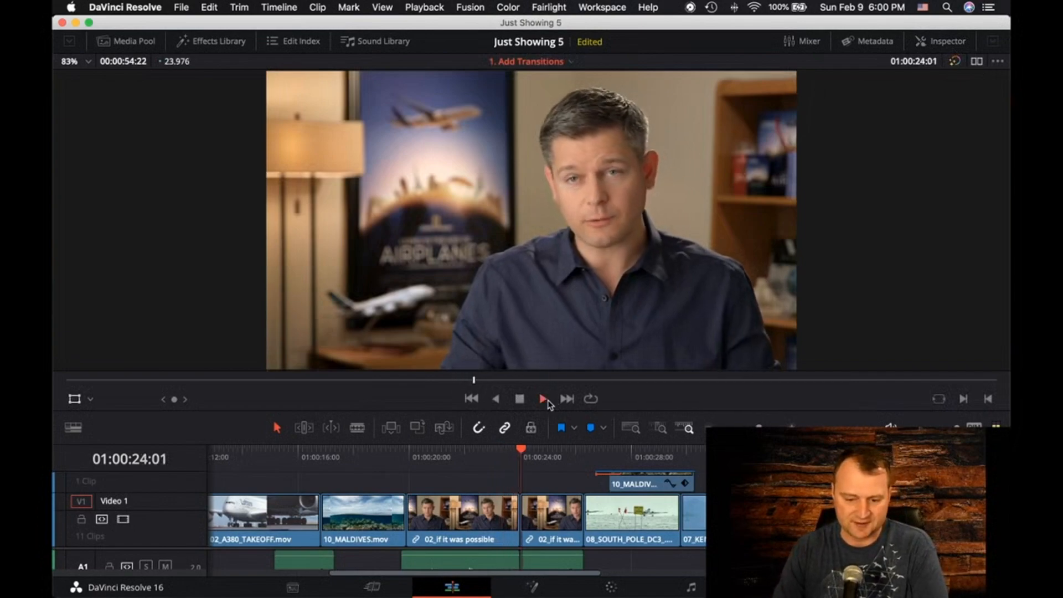
left_click(547, 400)
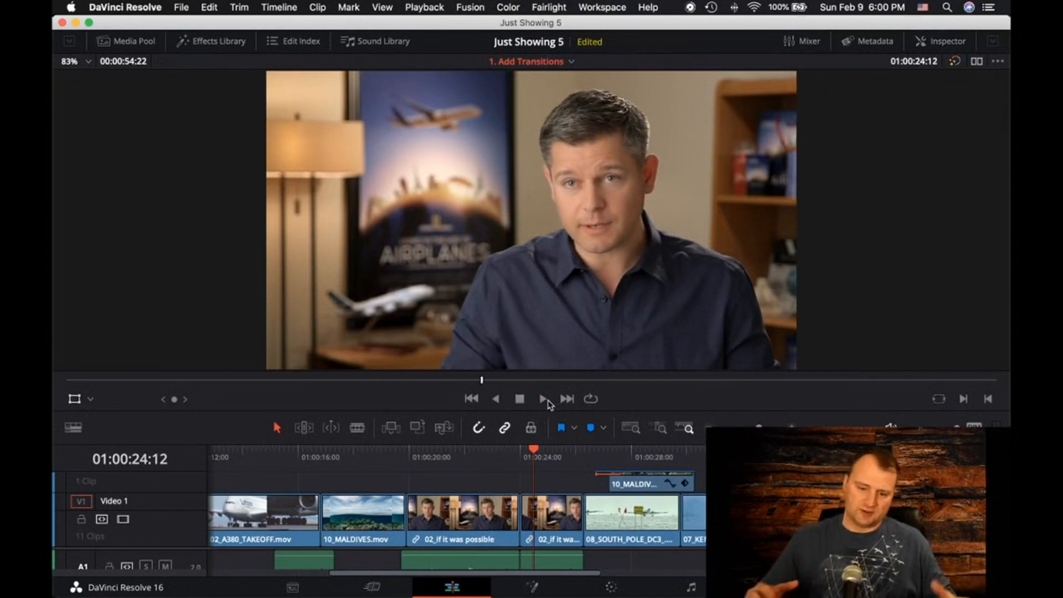
Apply the Smooth Cut video transition to the cut between the two 02_if it was possible clips on Video 1
left_click(297, 39)
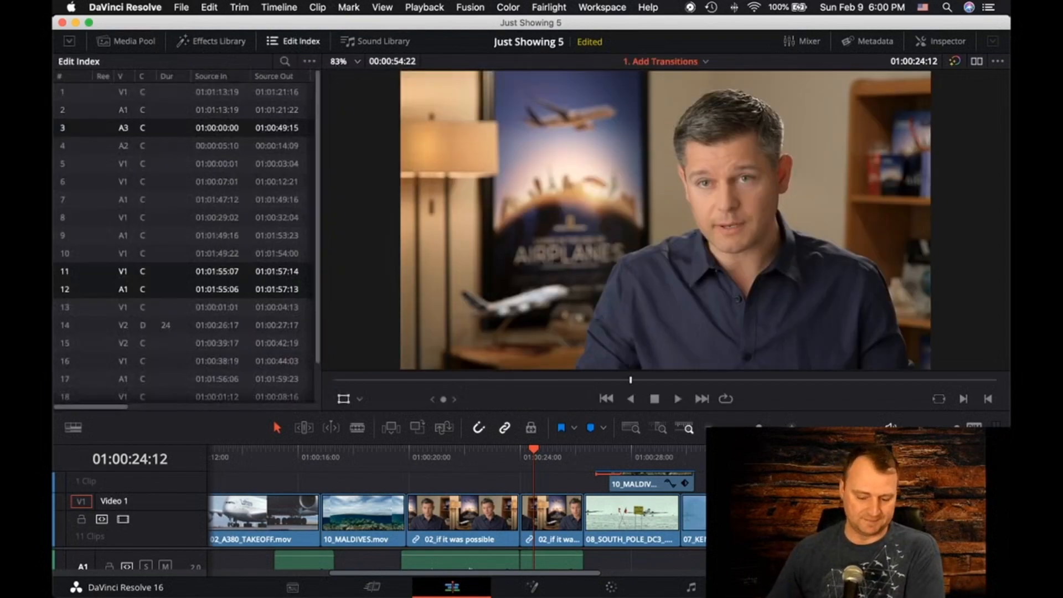
left_click(297, 43)
left_click(197, 38)
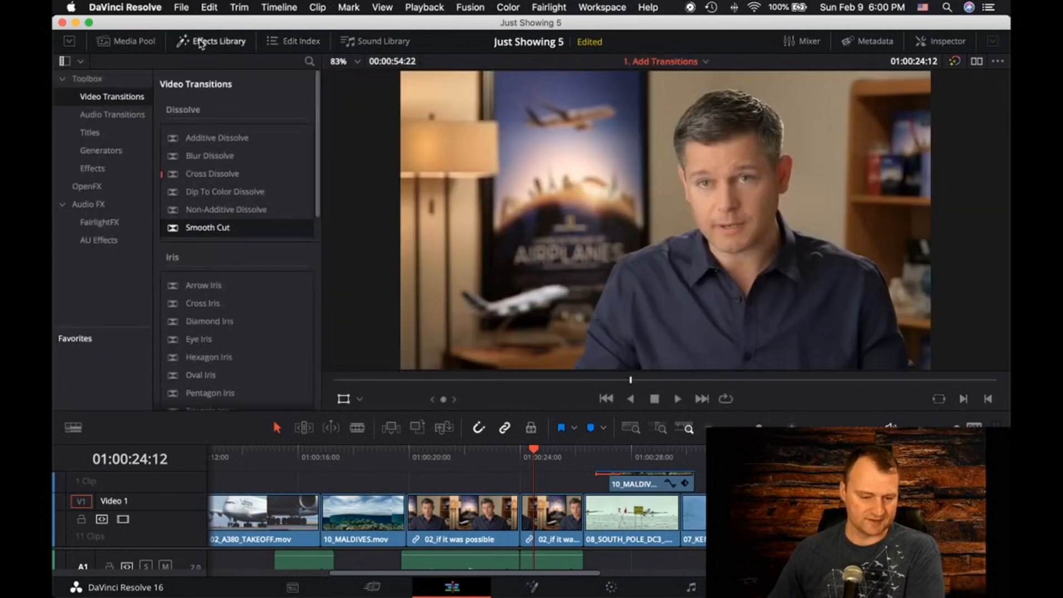
left_click_drag(211, 231, 515, 512)
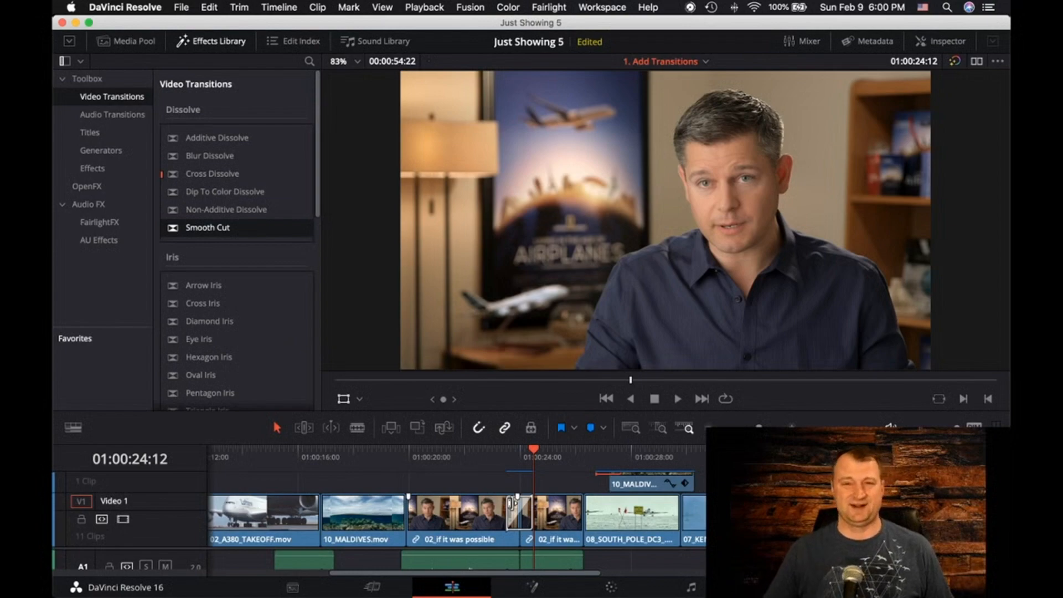
Play back the Smooth Cut transition between the two 02_if it was possible clips twice to check how it hides the jump
left_click_drag(535, 454, 490, 455)
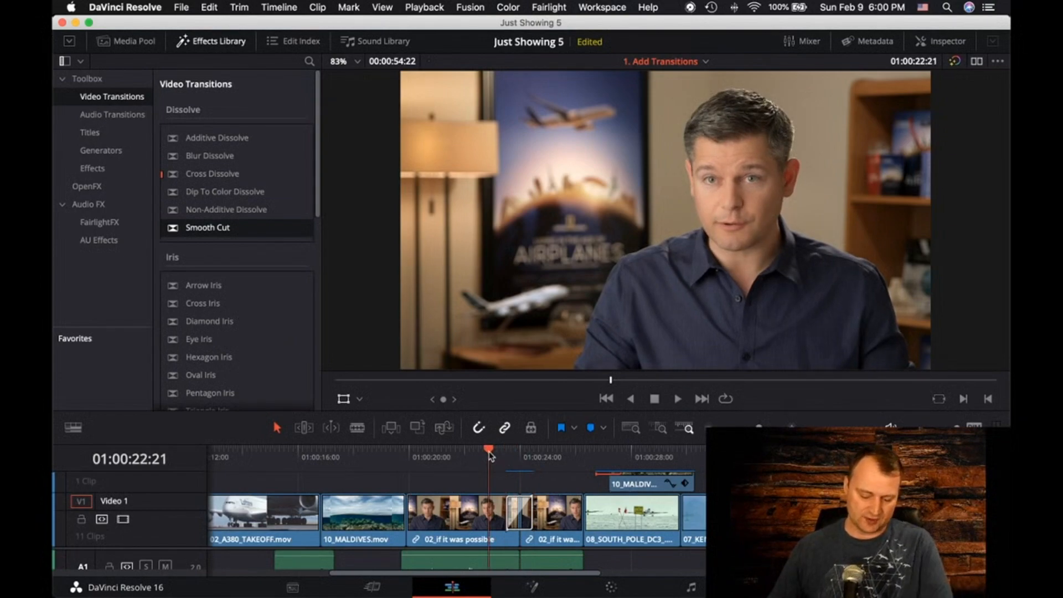
key("space")
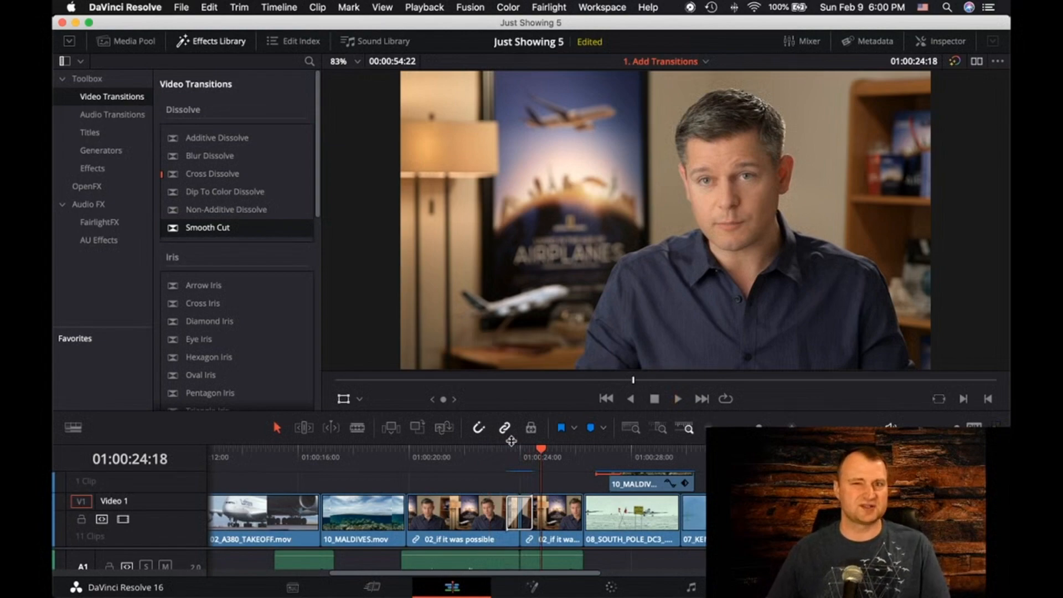
left_click_drag(545, 455, 475, 454)
key("space")
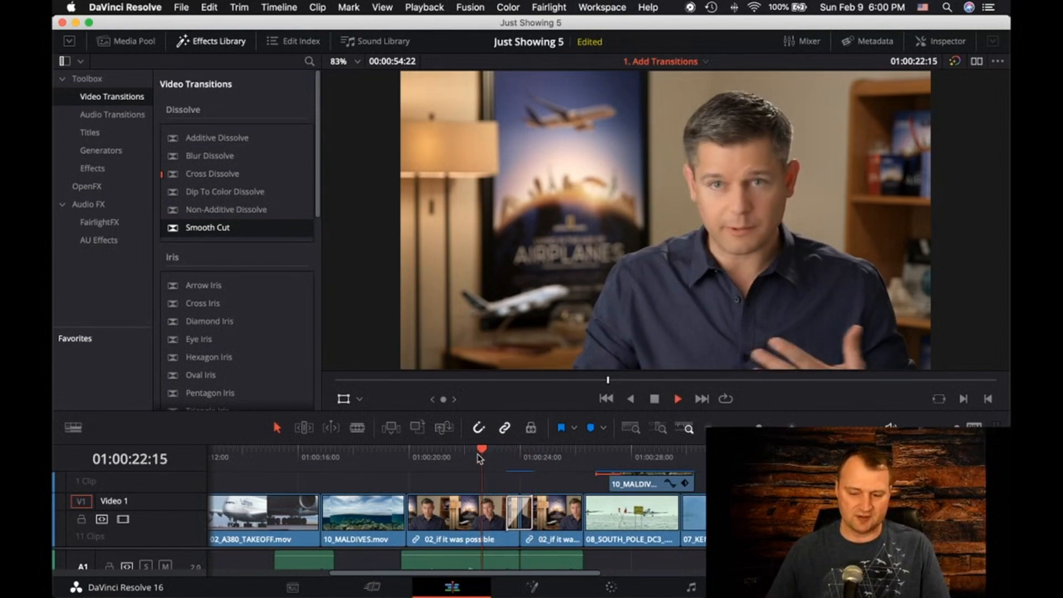
key("space")
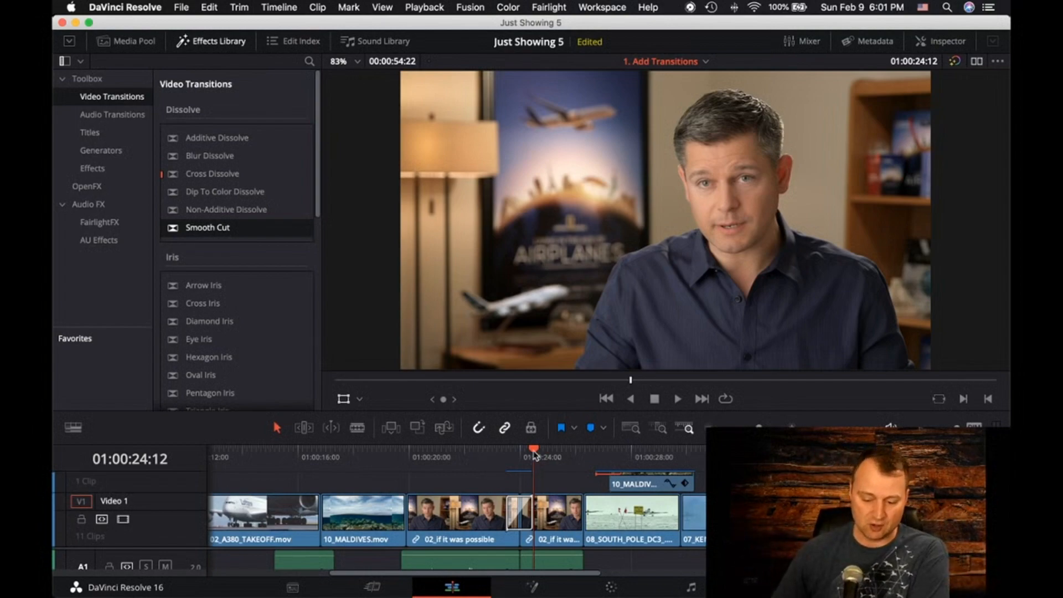
left_click_drag(534, 455, 557, 452)
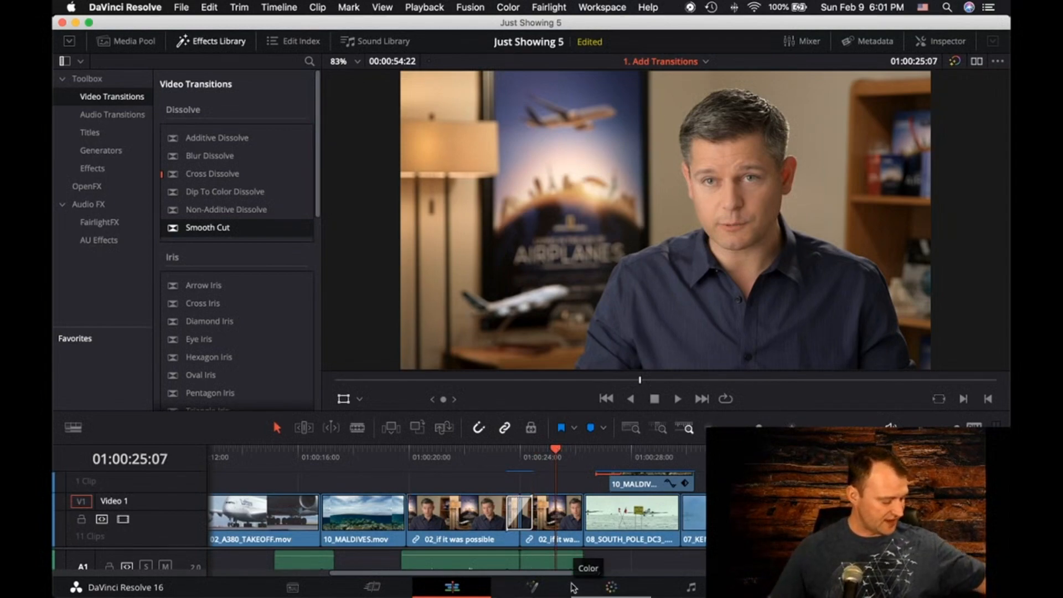
Keyframe the 10_MALDIVES.mov clip on Video 2 to shrink to a zoom of 0 at 01:00:30:07
scroll(686, 539, "up", 2)
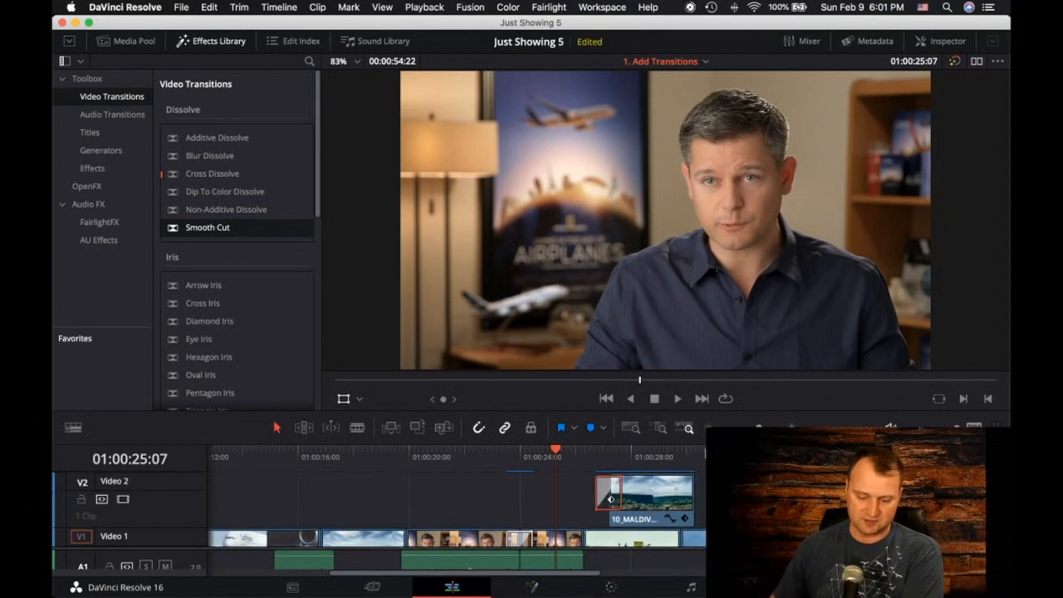
left_click(941, 41)
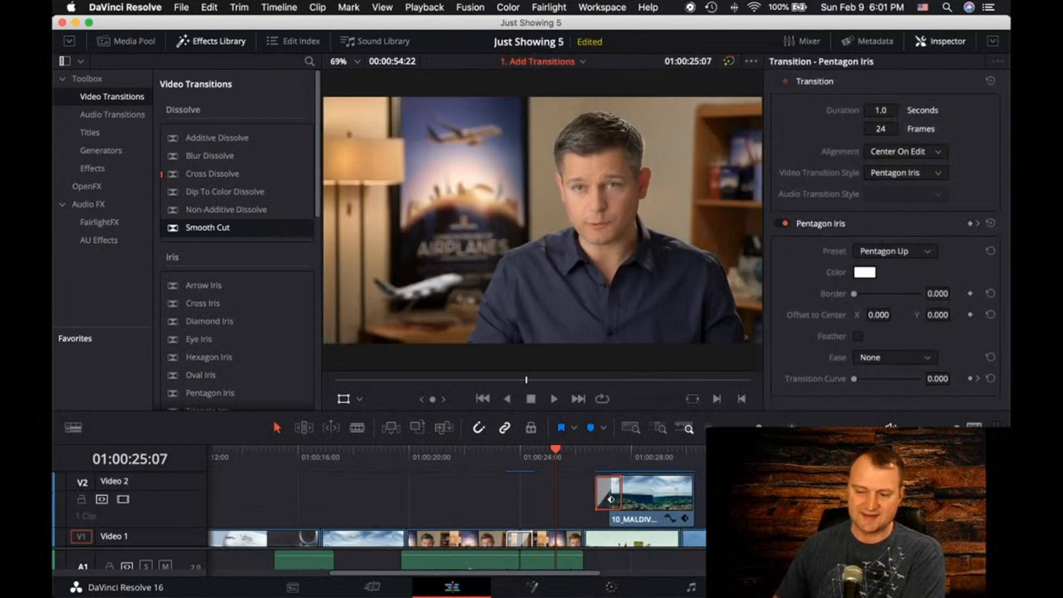
left_click(668, 496)
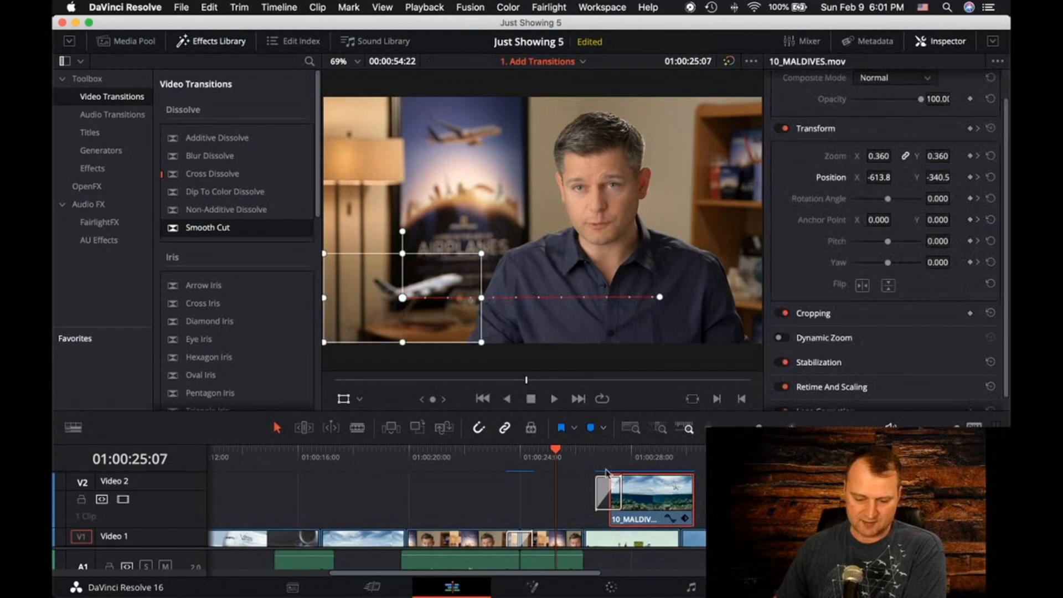
left_click(551, 454)
left_click_drag(624, 451, 653, 376)
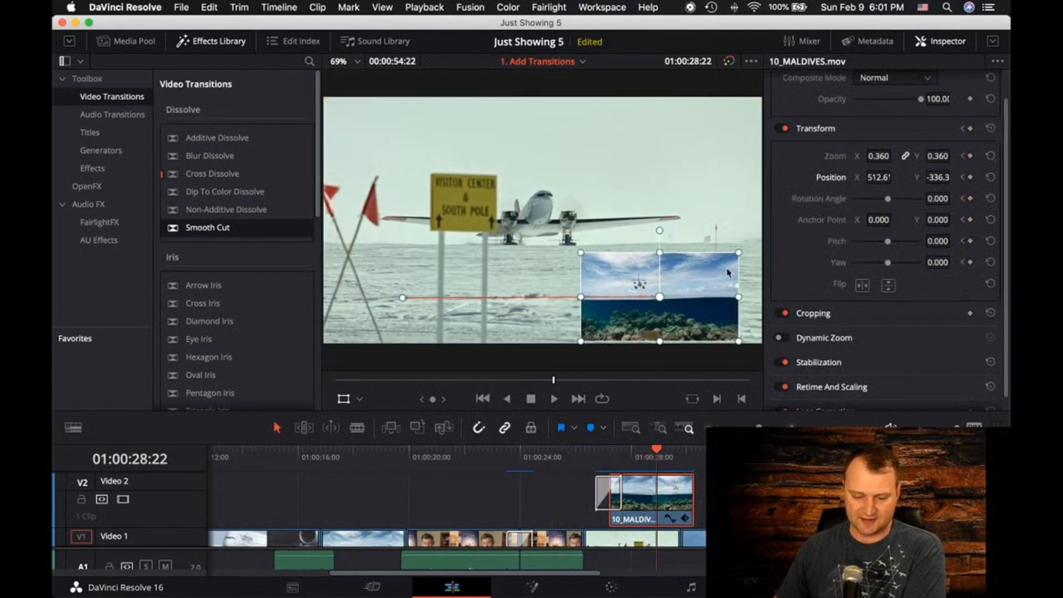
left_click_drag(659, 455, 682, 455)
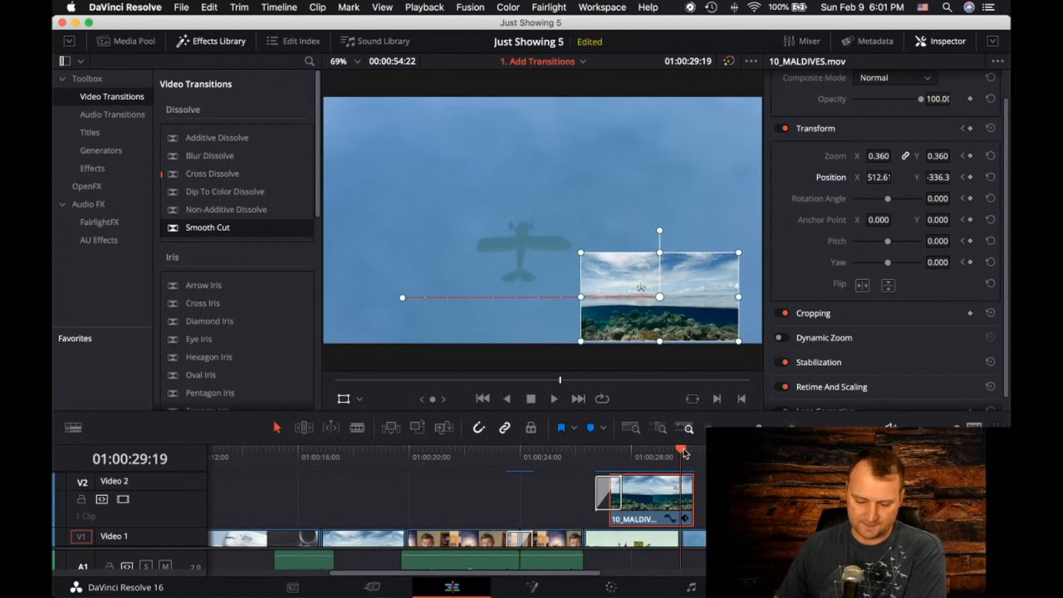
left_click_drag(685, 453, 697, 451)
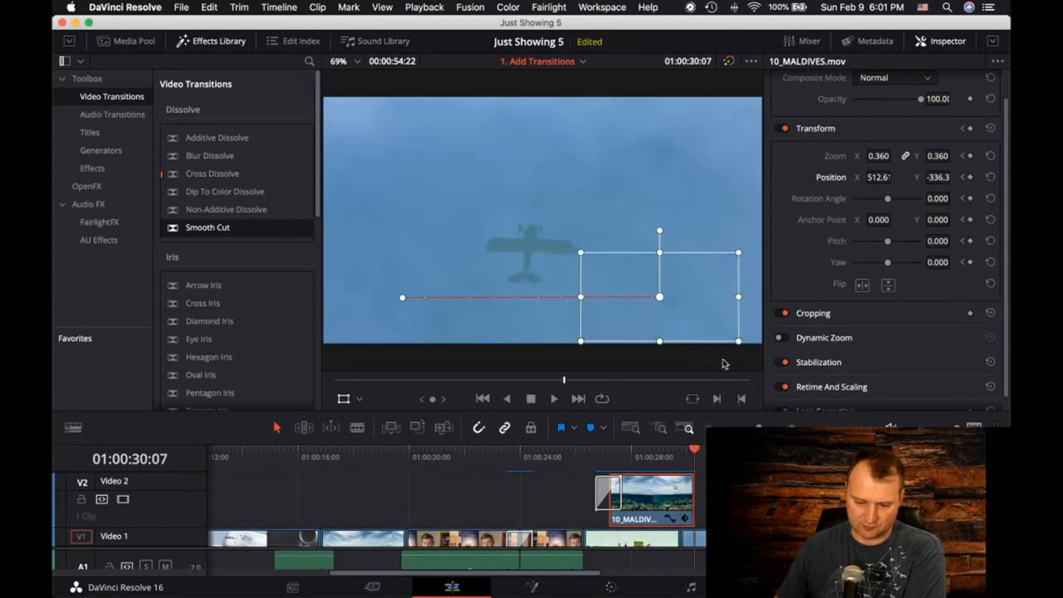
left_click_drag(739, 342, 659, 302)
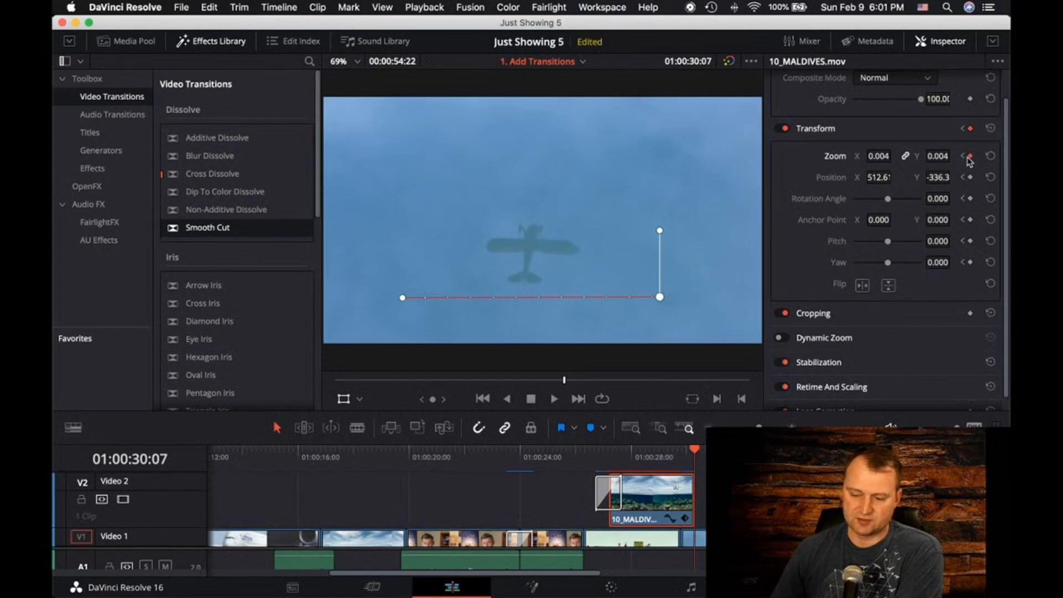
double_click(877, 156)
key("BackSpace")
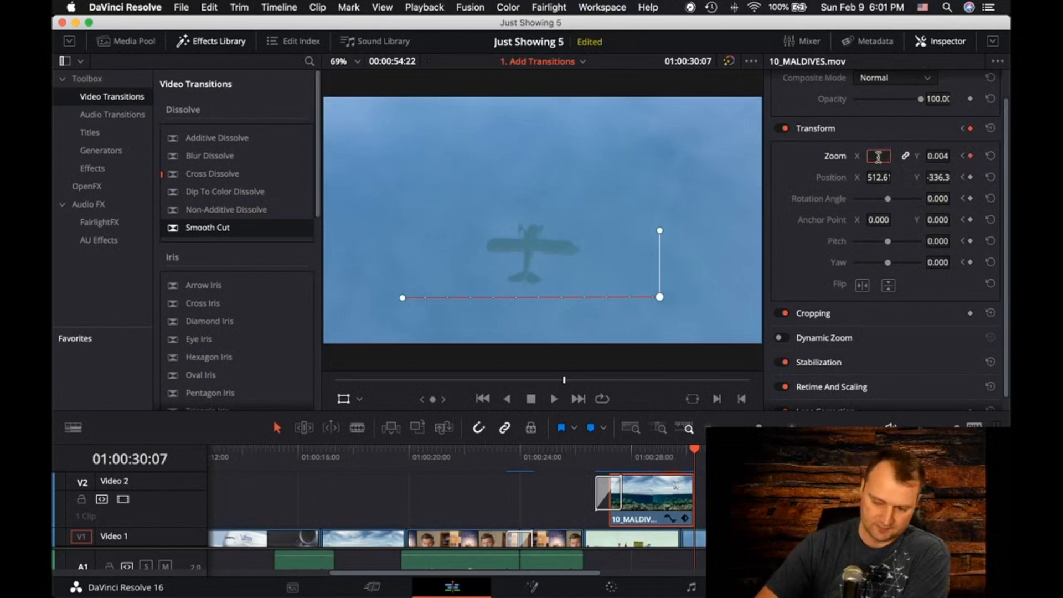
type("0")
key("Return")
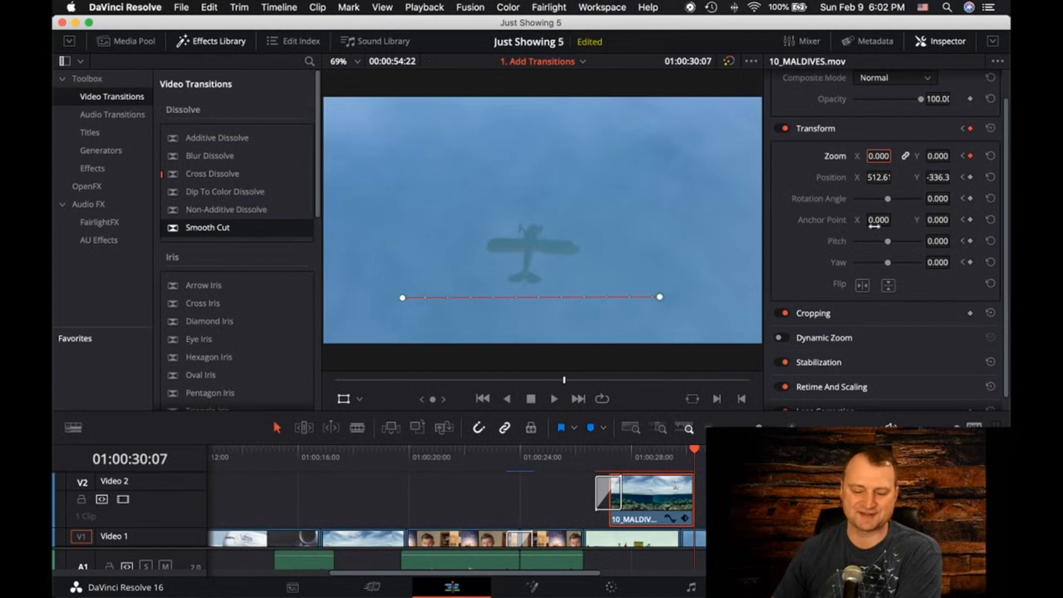
Play back the picture-in-picture from 01:00:24:12 past its end to check the shrinking animation
left_click_drag(695, 451, 533, 451)
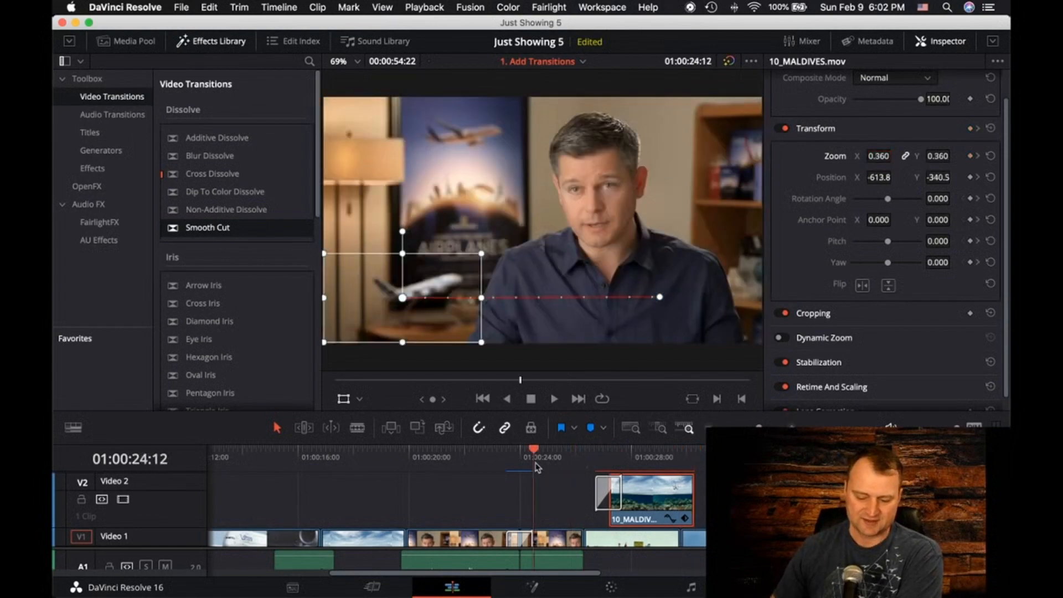
key("space")
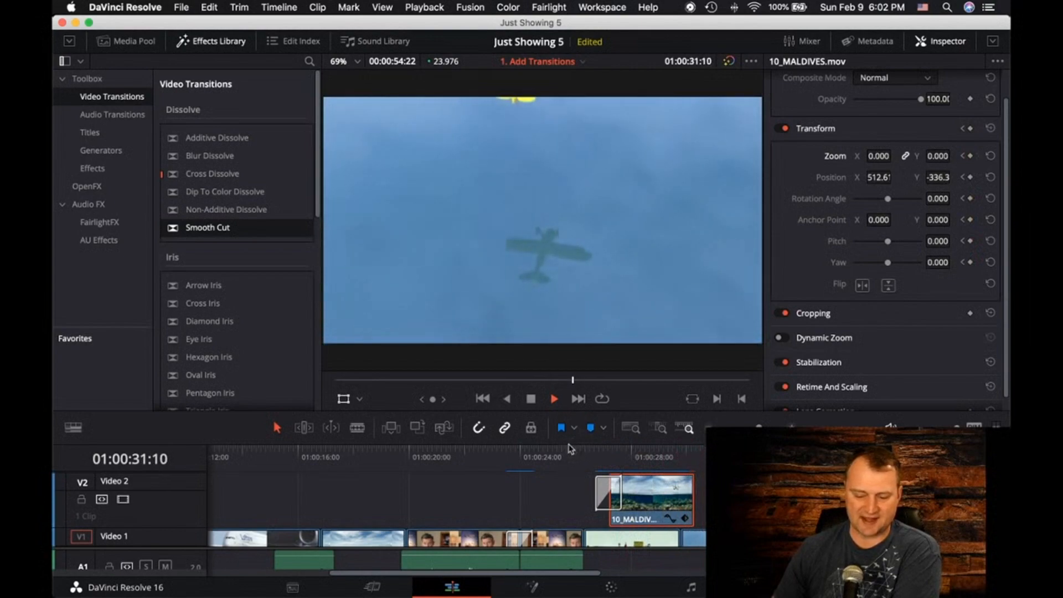
left_click(532, 399)
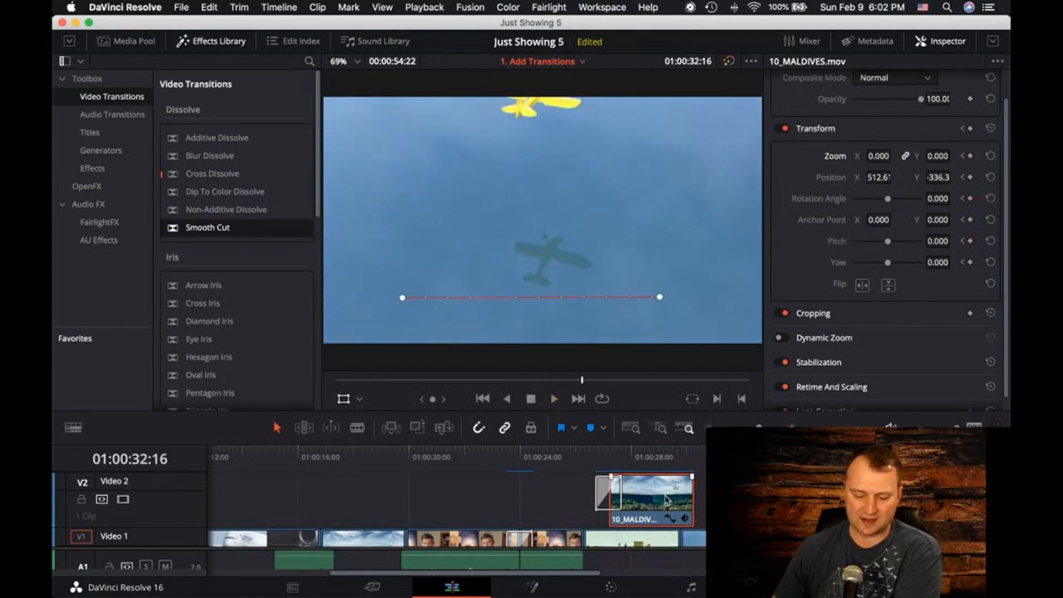
Move the 10_MALDIVES.mov clip on Video 2 to start with the 08_SOUTH_POLE_DC3 clip and extend its end
left_click_drag(679, 458, 641, 460)
left_click_drag(695, 502, 641, 495)
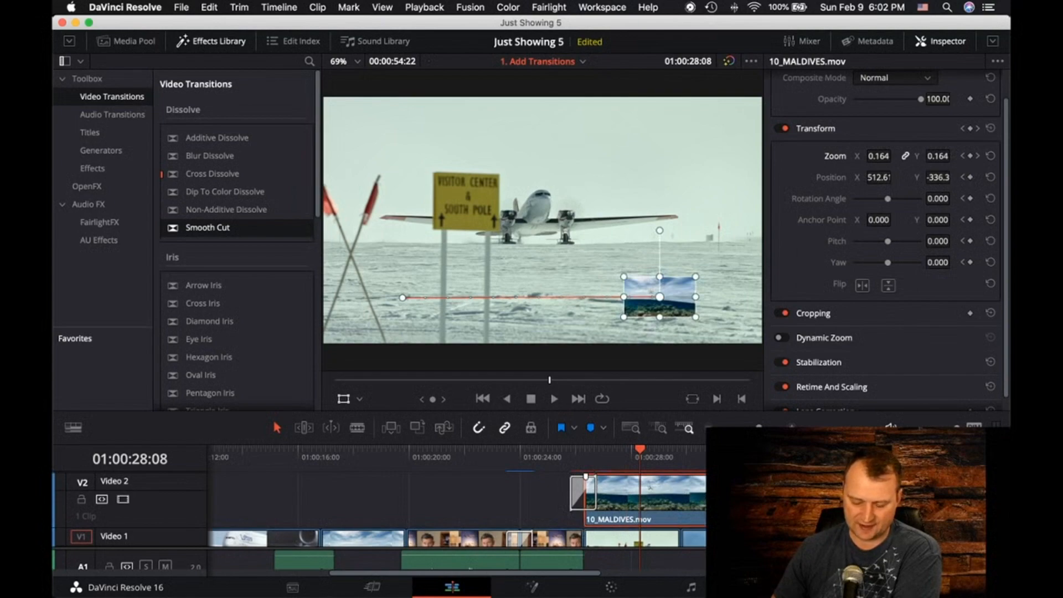
Move the last two zoom keyframes of the 10_MALDIVES.mov clip later on its keyframe curve so the shrink happens near its end
key("shift+c")
scroll(609, 509, "down", 3)
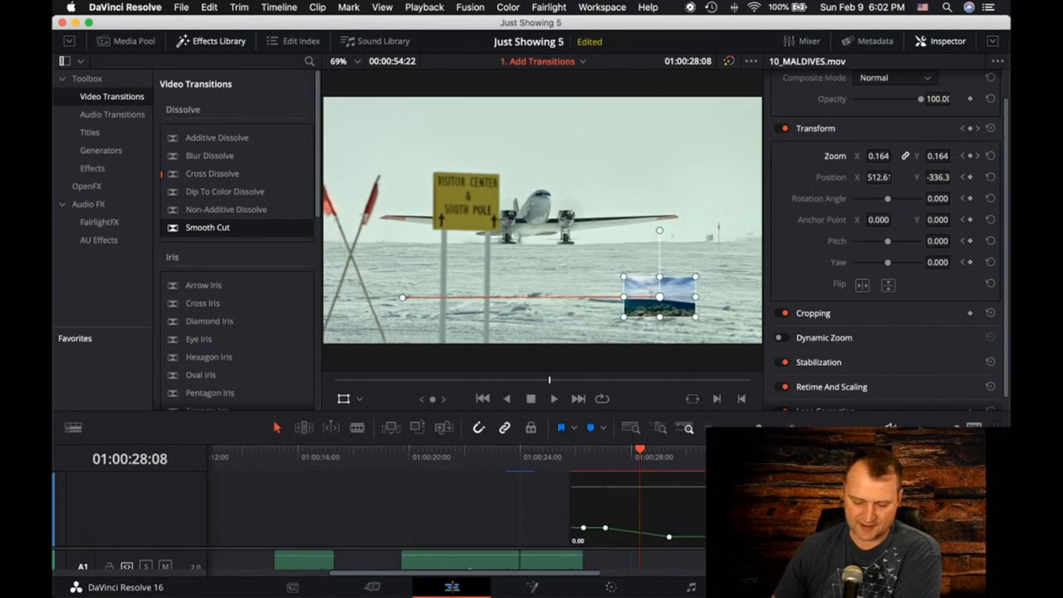
scroll(664, 515, "down", 1)
left_click_drag(669, 520, 785, 521)
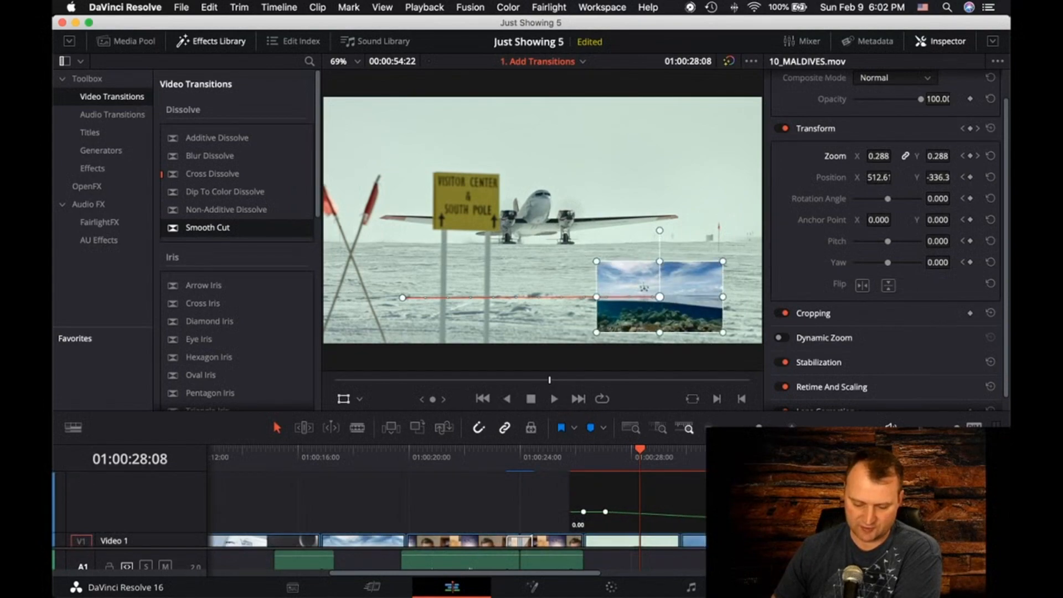
left_click_drag(605, 512, 704, 512)
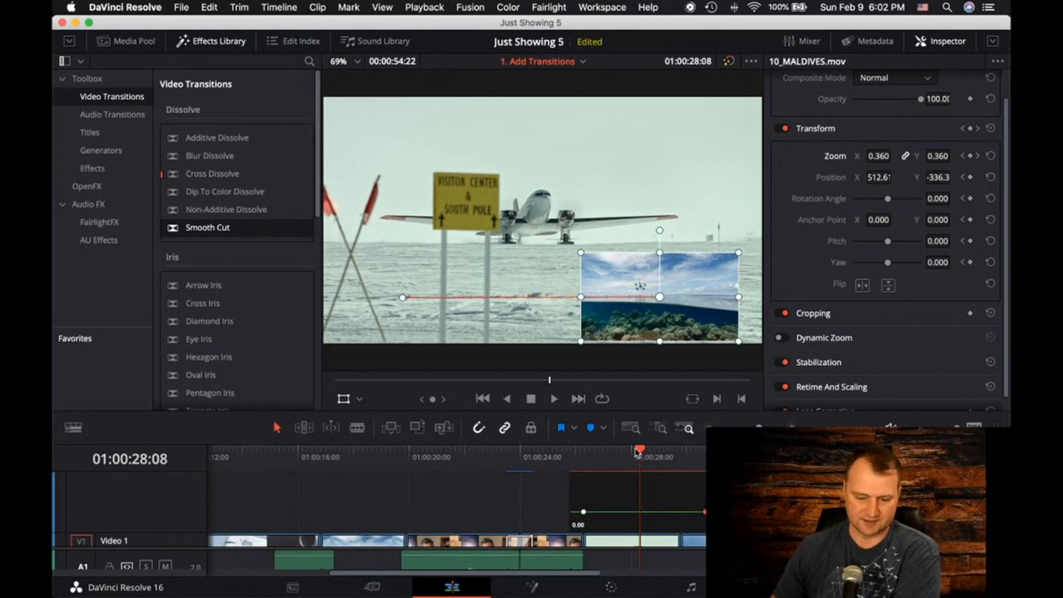
Play back the extended picture-in-picture from 01:00:25:19 to check the timing of its position and zoom animation
left_click_drag(638, 451, 572, 464)
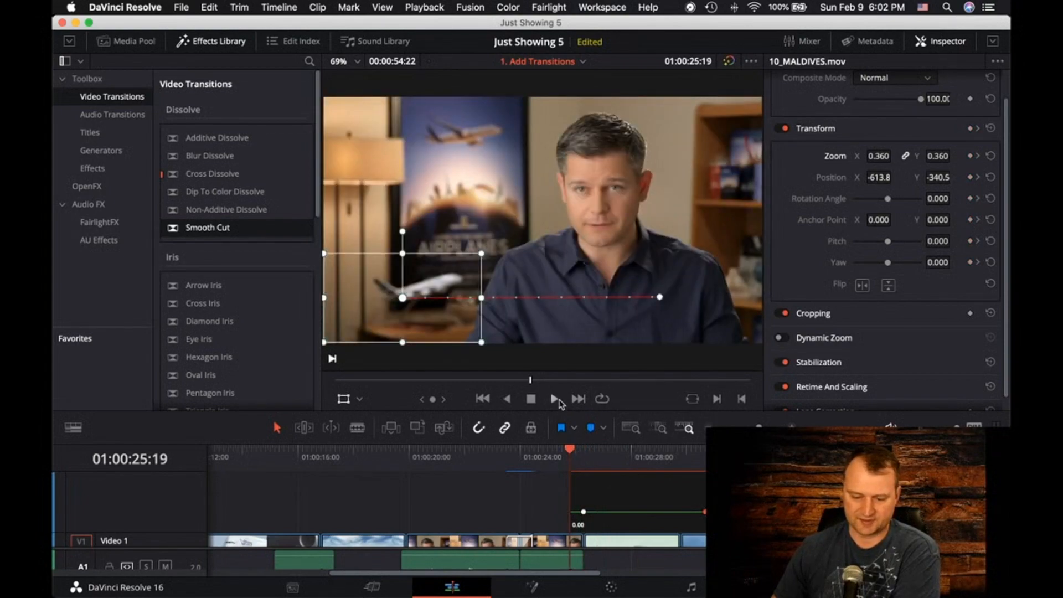
left_click(553, 399)
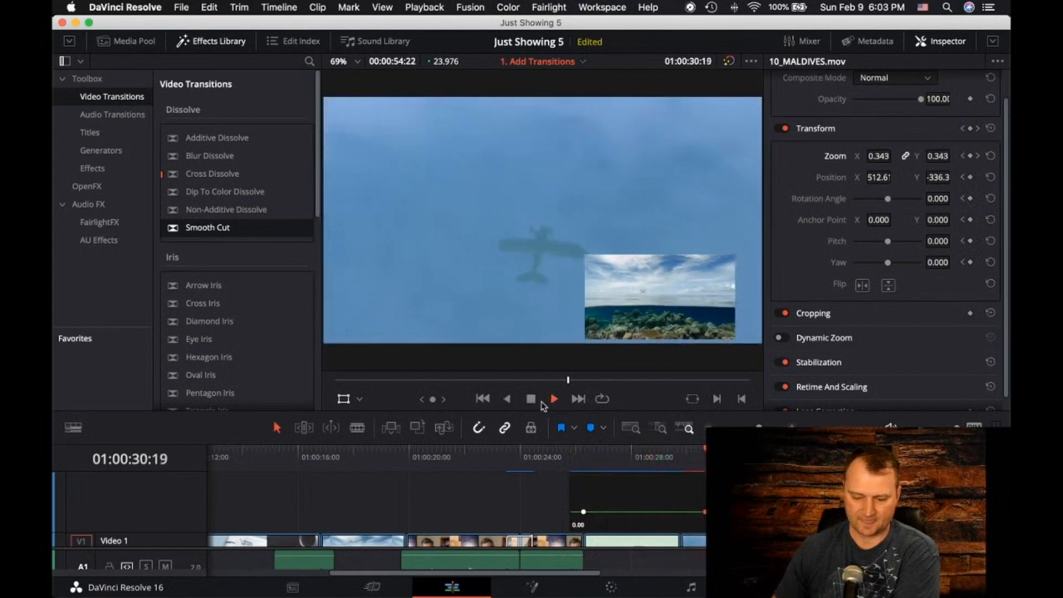
left_click(530, 399)
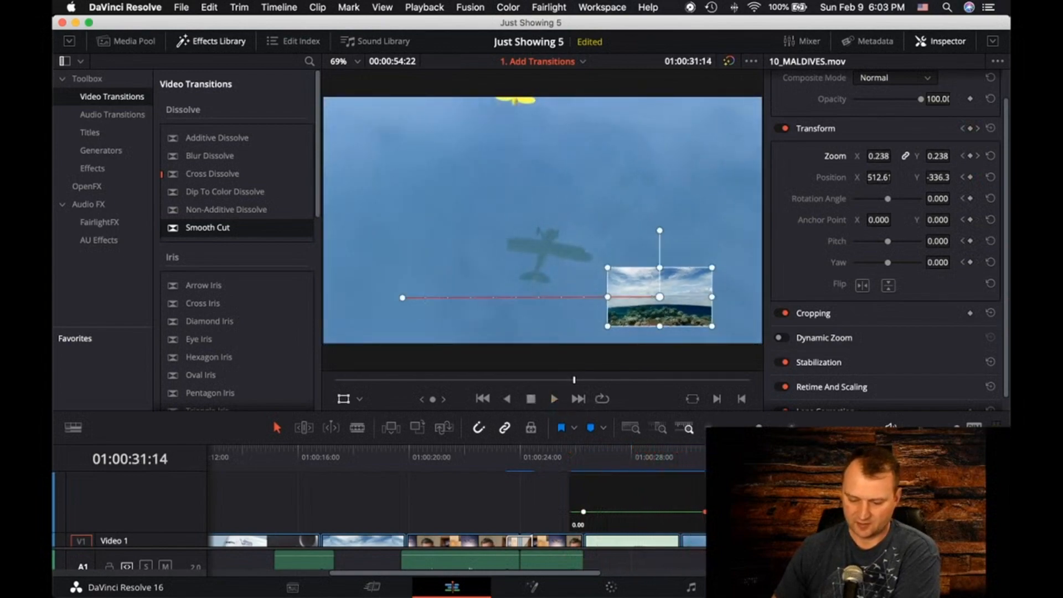
Switch the 10_MALDIVES.mov clip's curve to Position X and move its last keyframe later, toward the clip's end
scroll(636, 508, "up", 5)
scroll(636, 508, "down", 1)
scroll(636, 508, "up", 1)
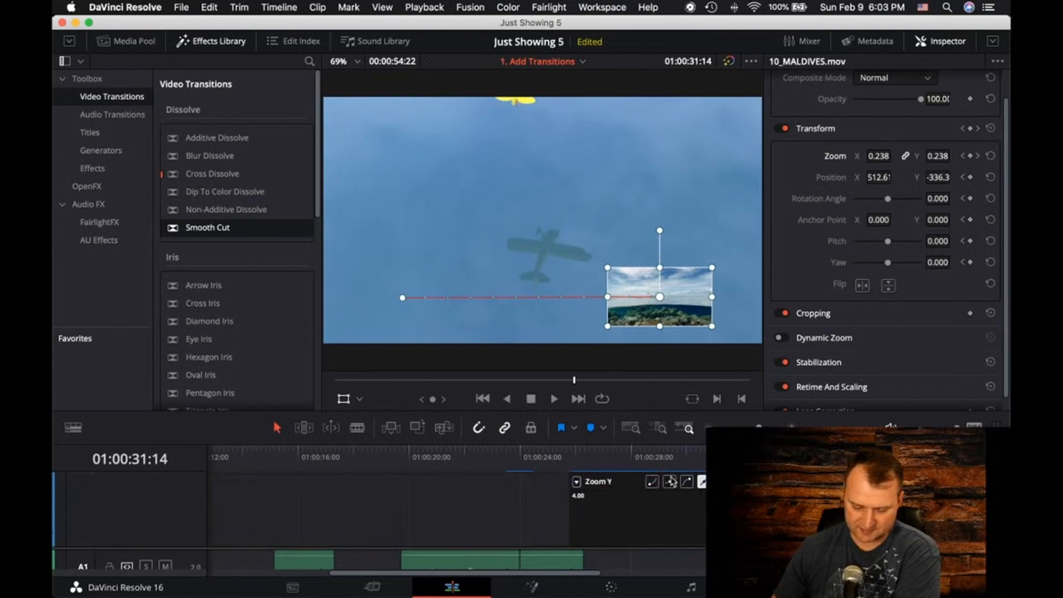
left_click(579, 481)
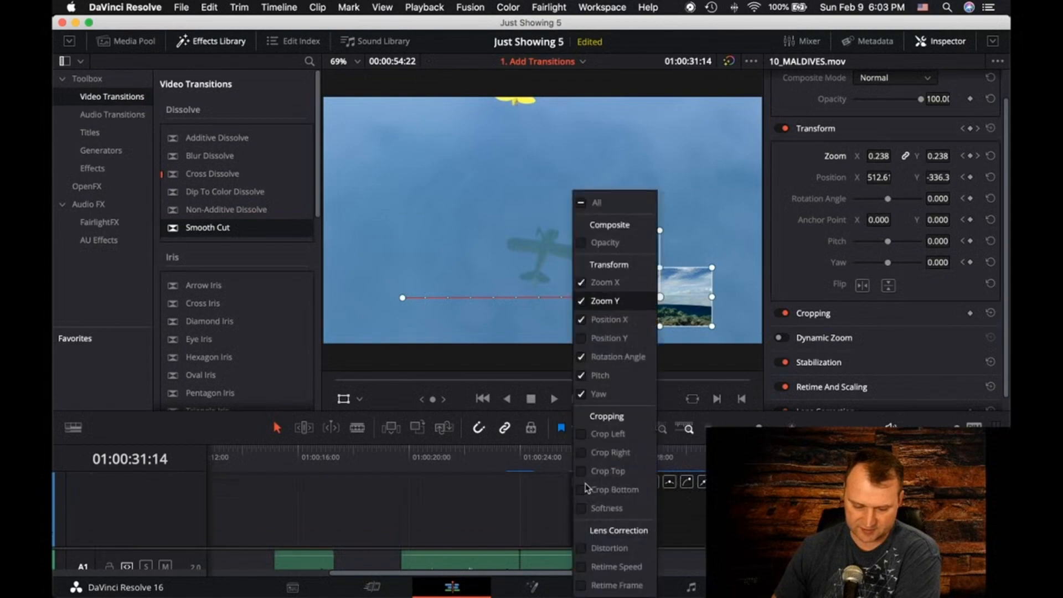
left_click(606, 320)
scroll(603, 510, "down", 3)
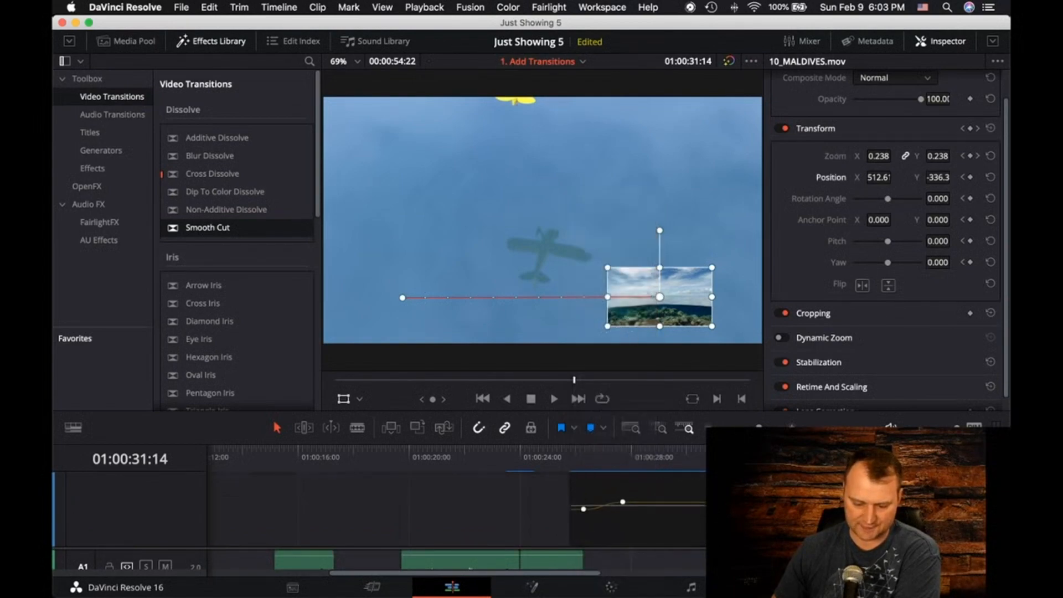
left_click_drag(622, 493, 702, 493)
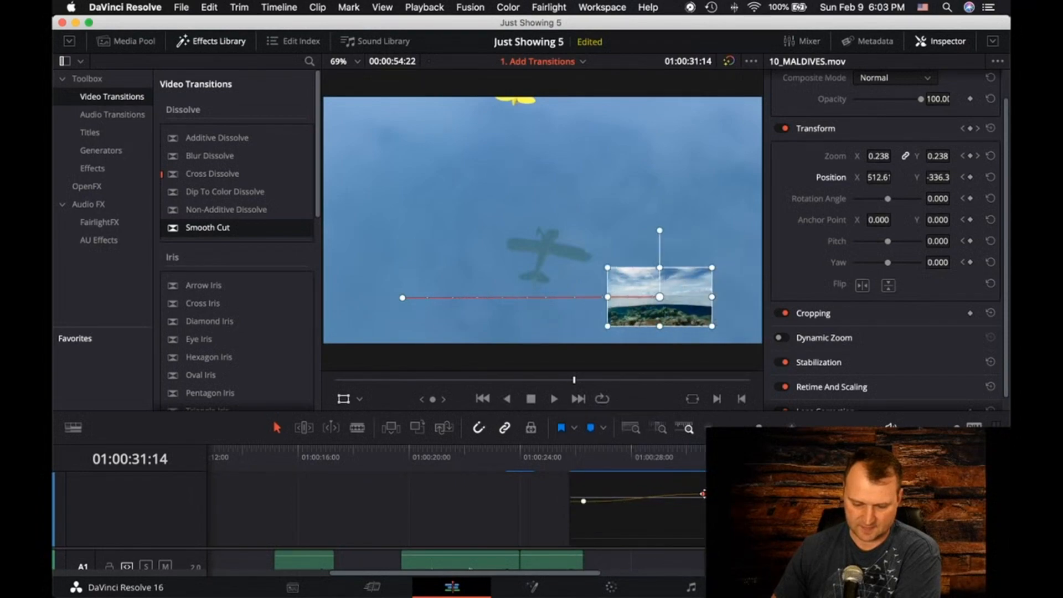
Play back the picture-in-picture from 01:00:25:19 past its end to check the slower horizontal movement
left_click_drag(703, 453, 568, 461)
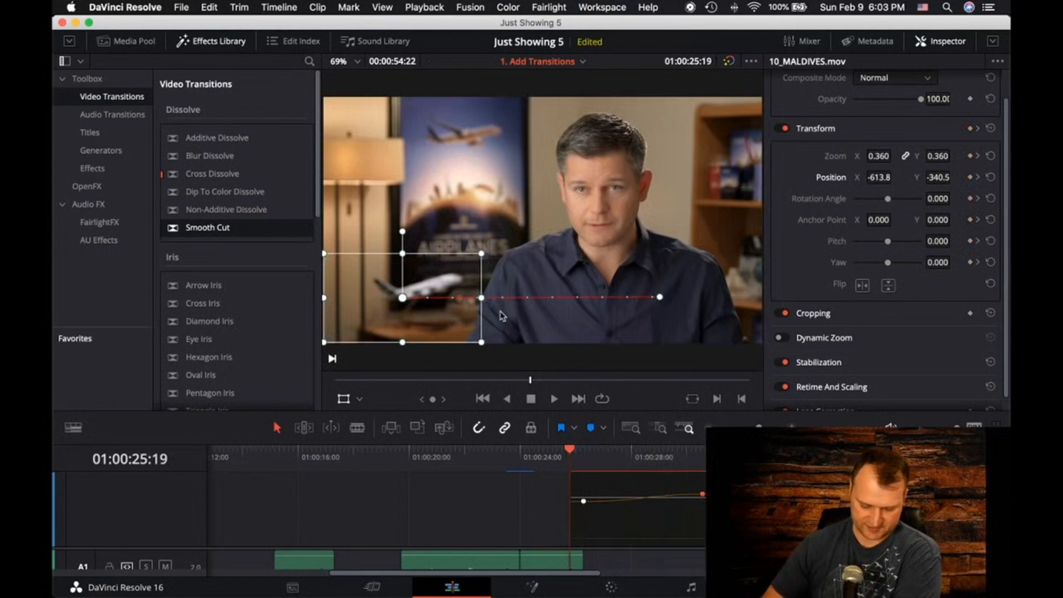
key("space")
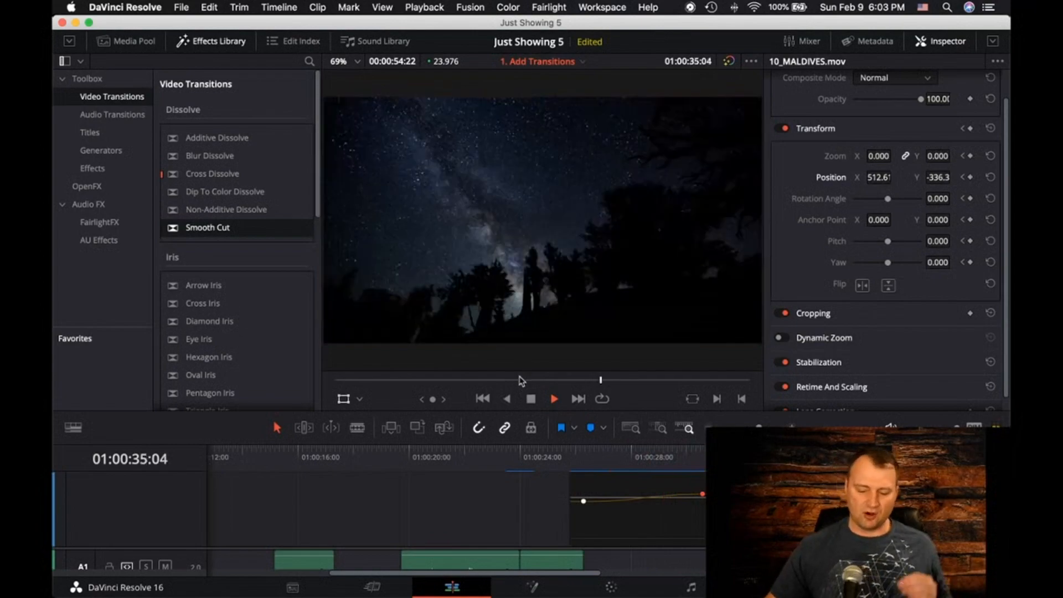
key("space")
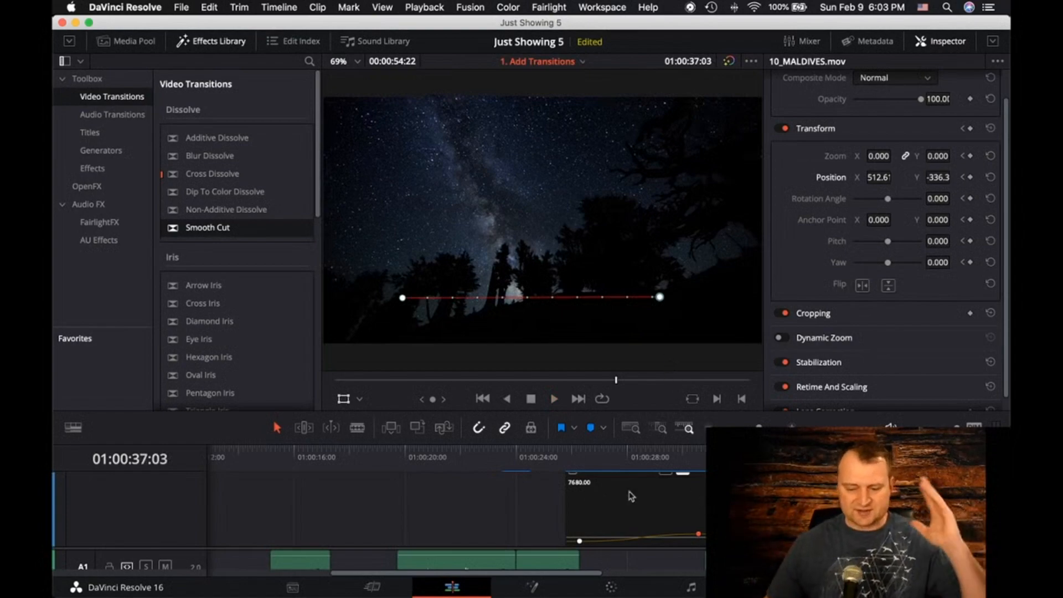
scroll(705, 505, "down", 5)
scroll(668, 485, "down", 2)
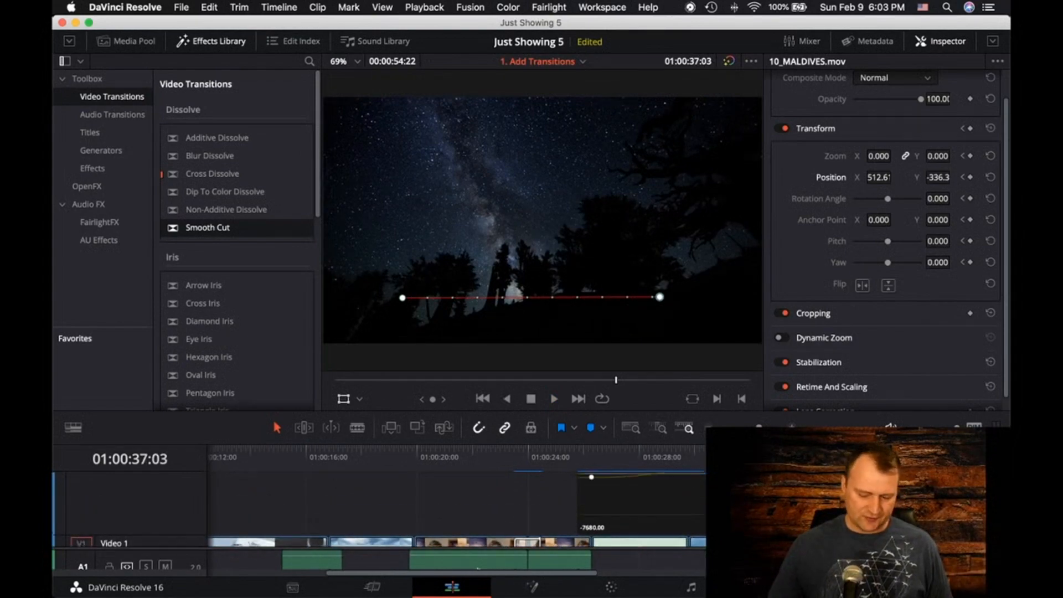
scroll(665, 496, "up", 1)
scroll(635, 508, "down", 2)
left_click(586, 503)
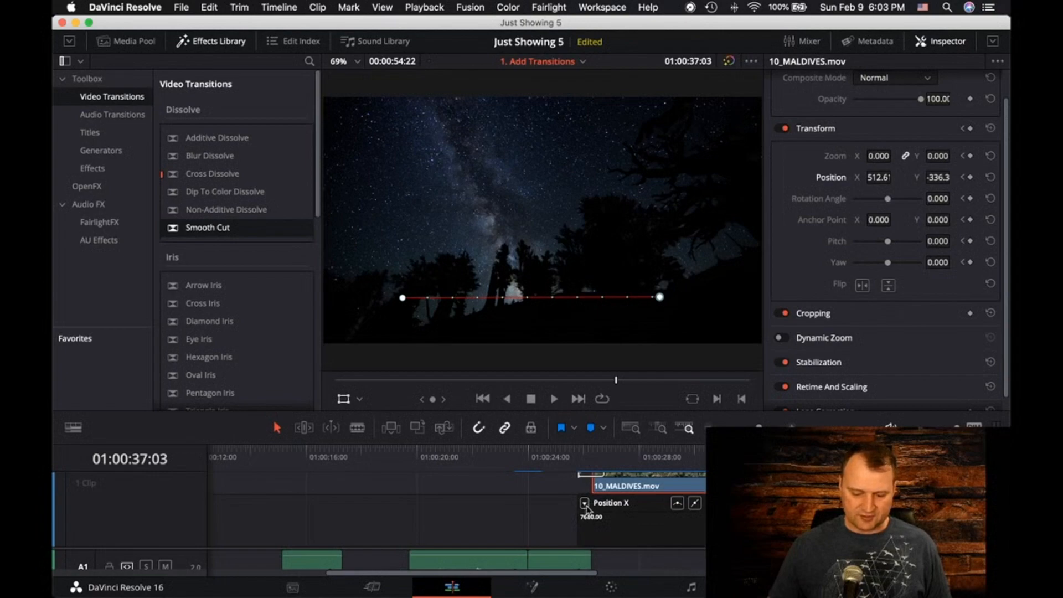
left_click(585, 504)
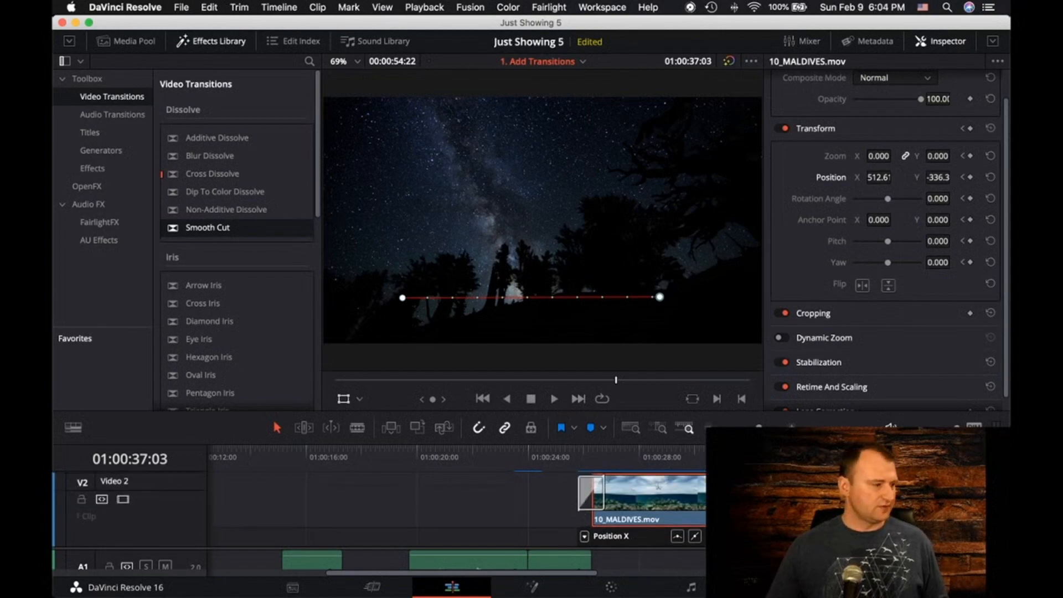
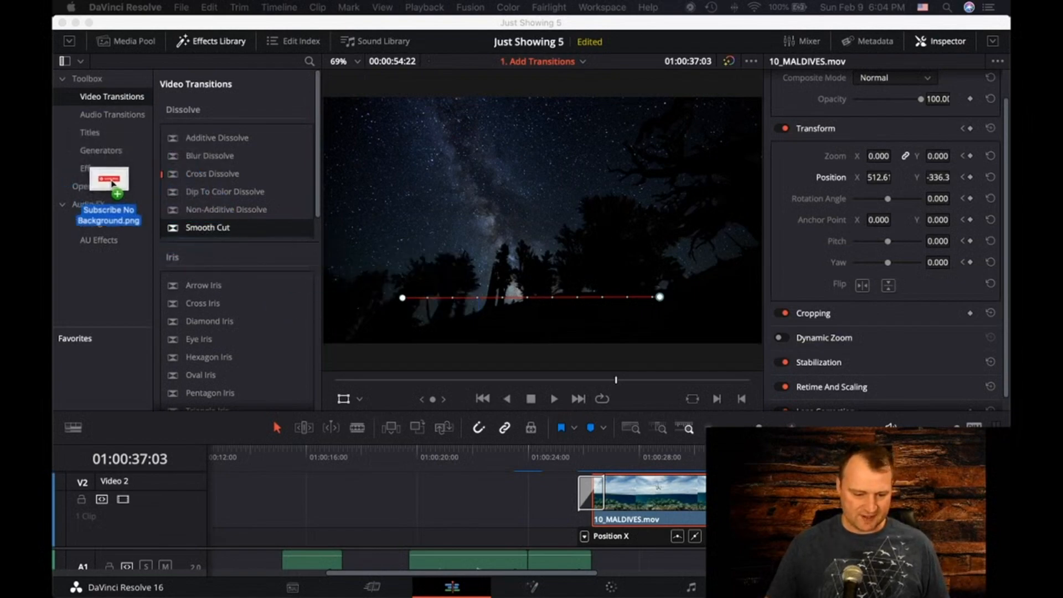
Create a new bin named YouTube under Master in the Media Pool
left_click(127, 44)
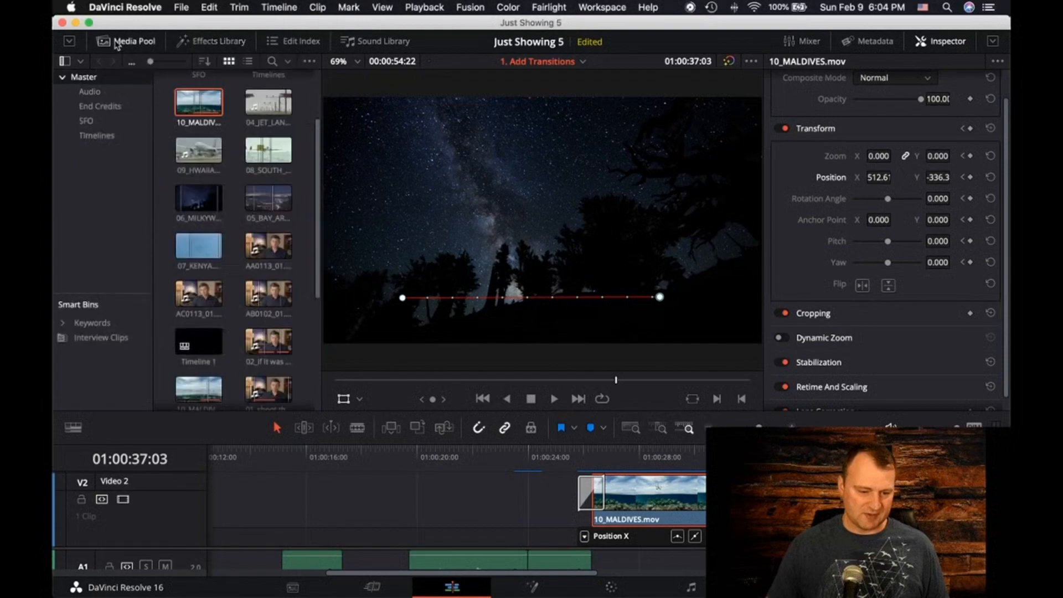
right_click(101, 154)
left_click(116, 164)
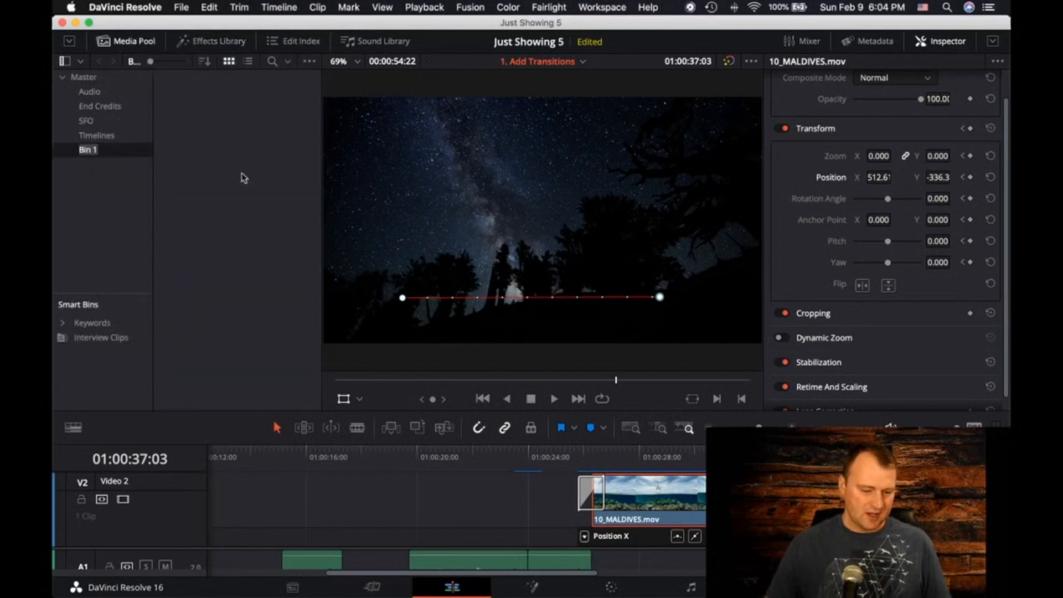
key("BackSpace")
type("YouT")
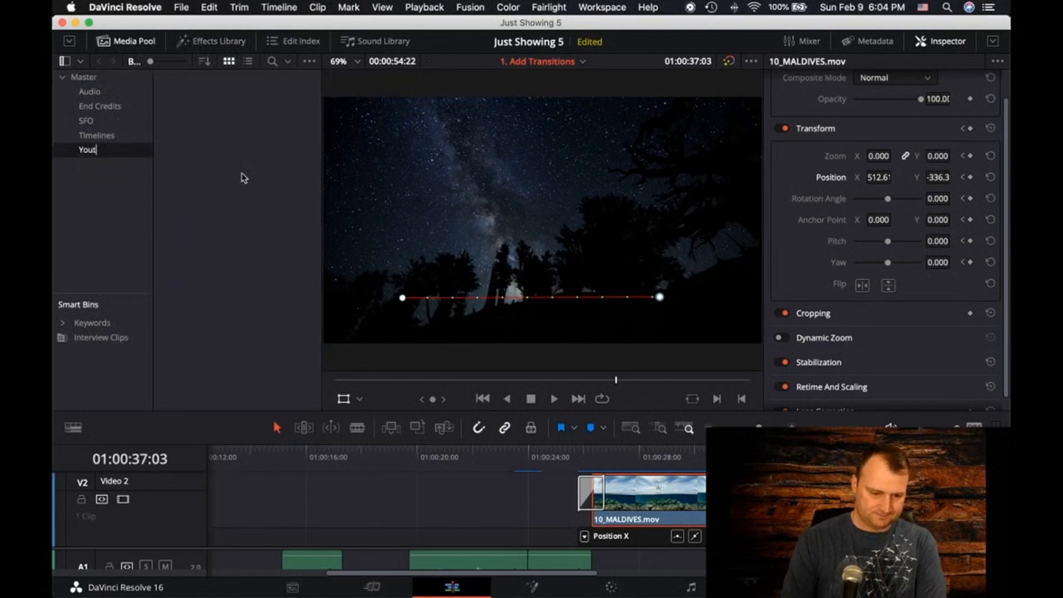
type("ube")
key("Return")
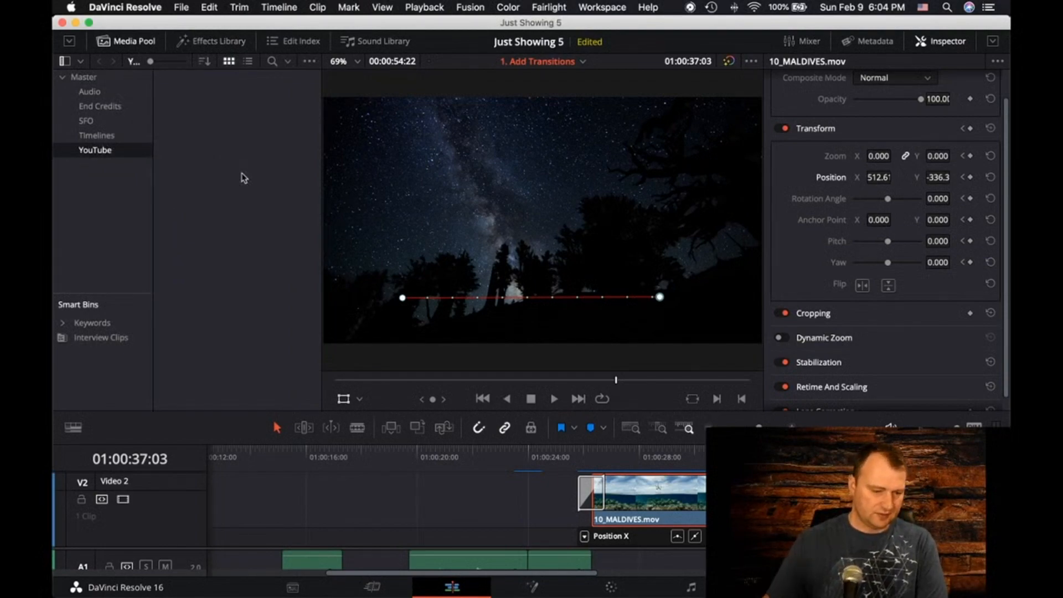
Import the Subscribe No Background.png and Notification graphics into the YouTube bin
left_click_drag(55, 238, 219, 125)
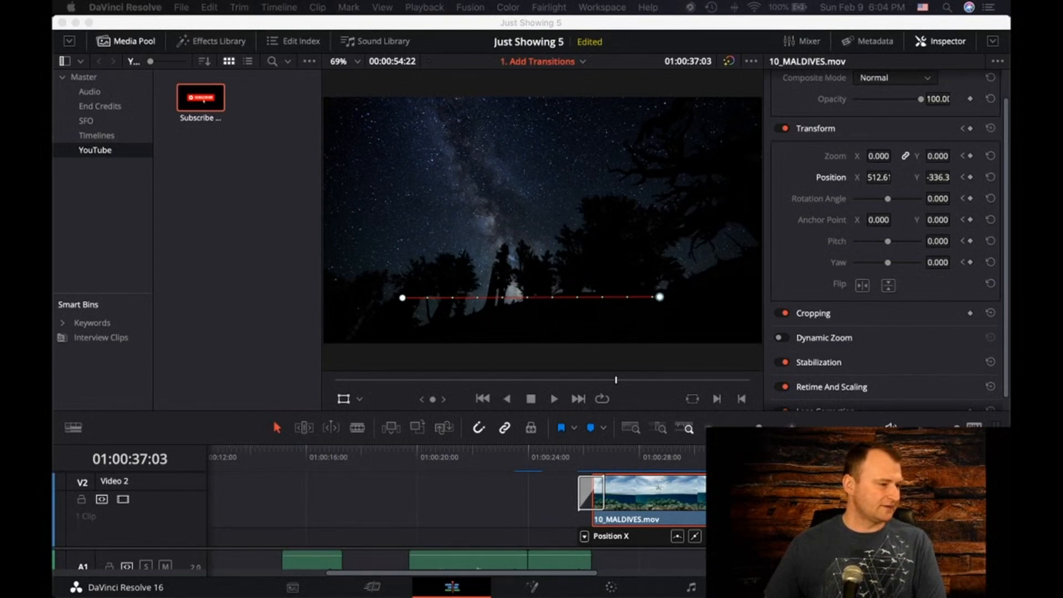
left_click_drag(314, 243, 211, 147)
left_click(271, 104)
left_click_drag(271, 104, 254, 175)
key("super+z")
Hide the Inspector and enlarge the zoomed-out timeline area so the Video 1 and Video 2 tracks are both in view
left_click(943, 41)
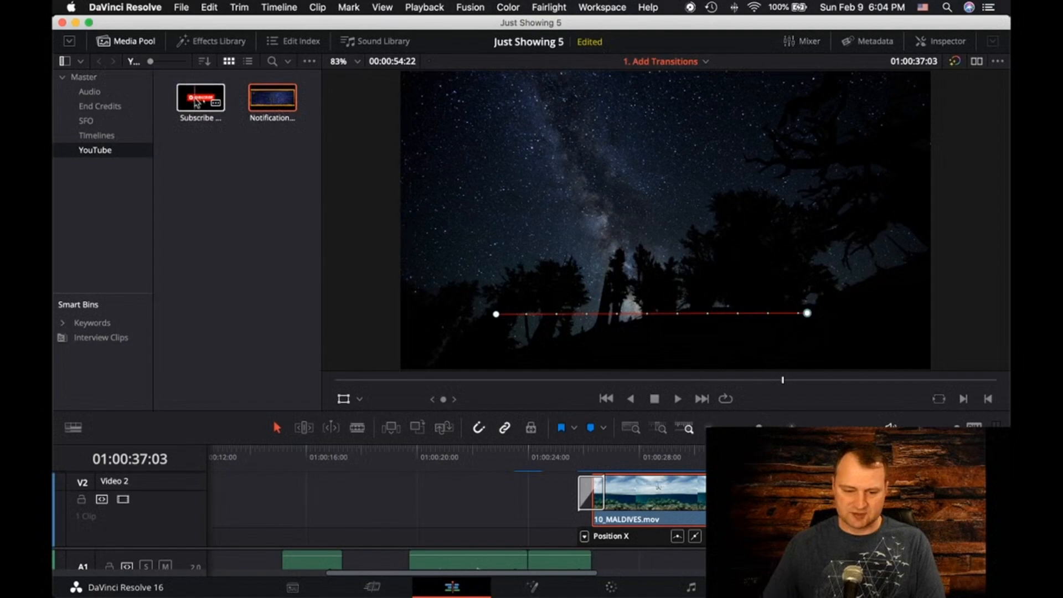
left_click(270, 453)
left_click_drag(271, 454, 282, 454)
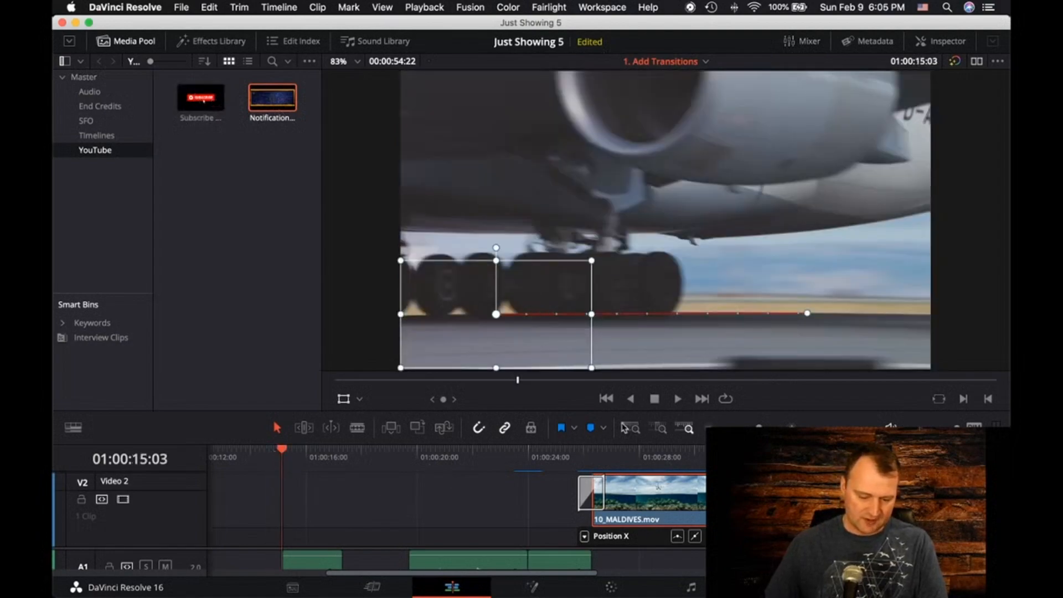
key("super+minus")
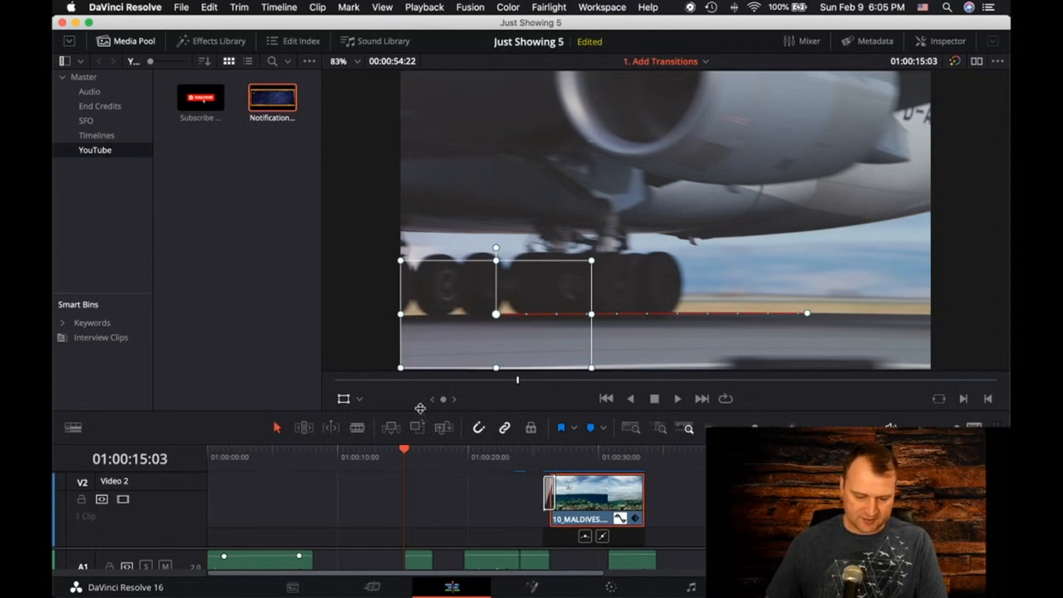
left_click_drag(420, 409, 417, 297)
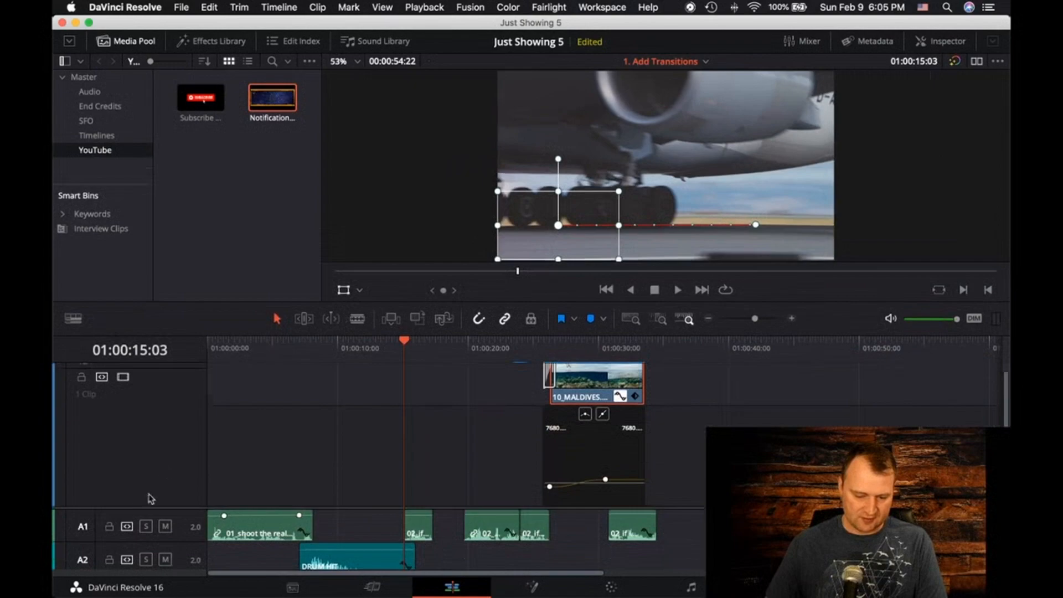
left_click_drag(126, 506, 168, 384)
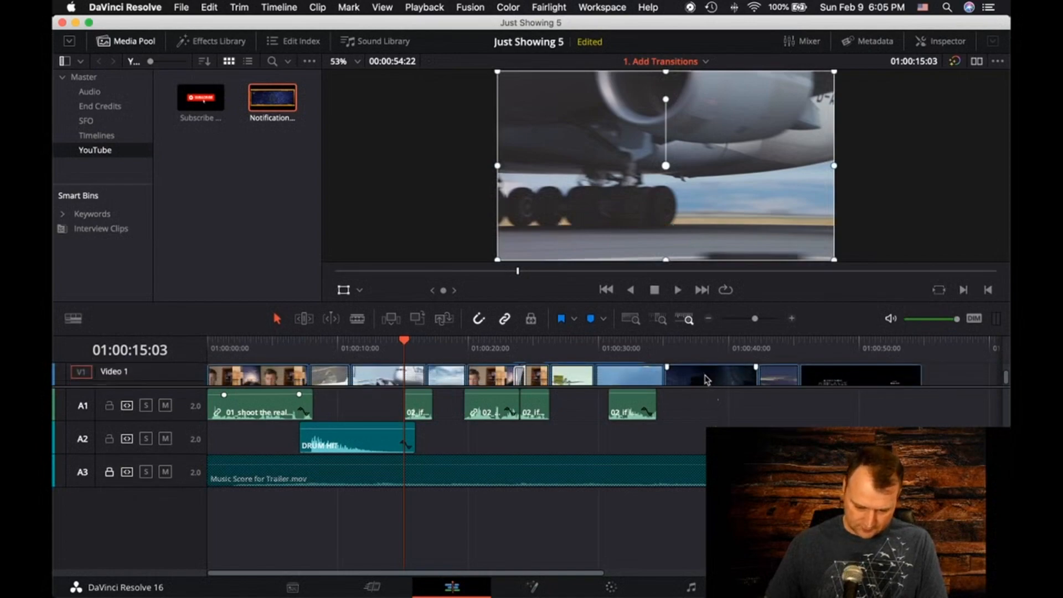
left_click_drag(160, 387, 120, 486)
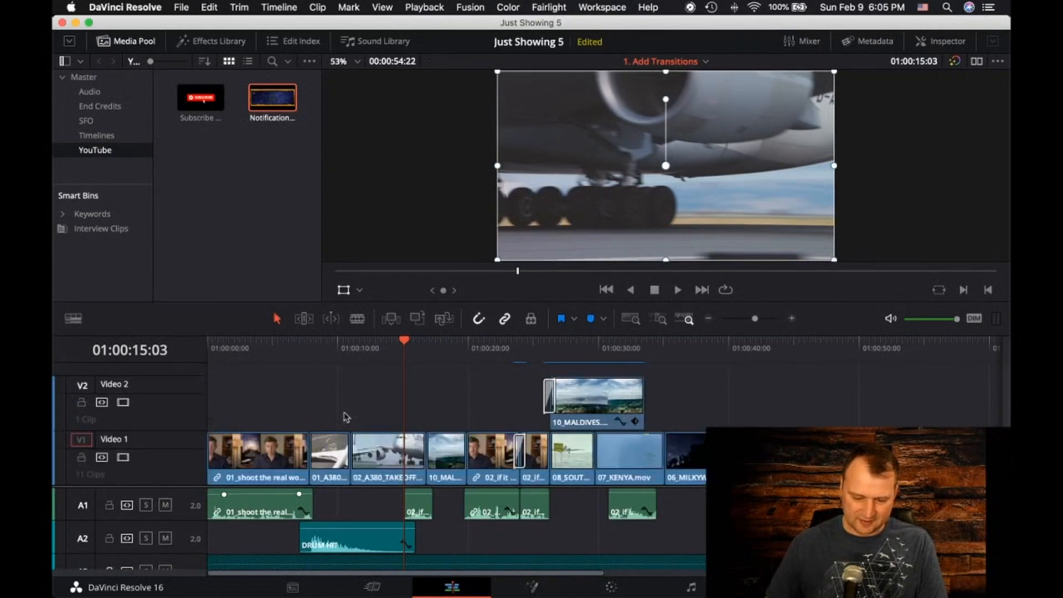
Place the Subscribe graphic on Video 2 from 01:00:02:00 and extend its end to about the end of the 01_shoot the real world clip
left_click_drag(405, 343, 235, 344)
left_click_drag(201, 97, 541, 239)
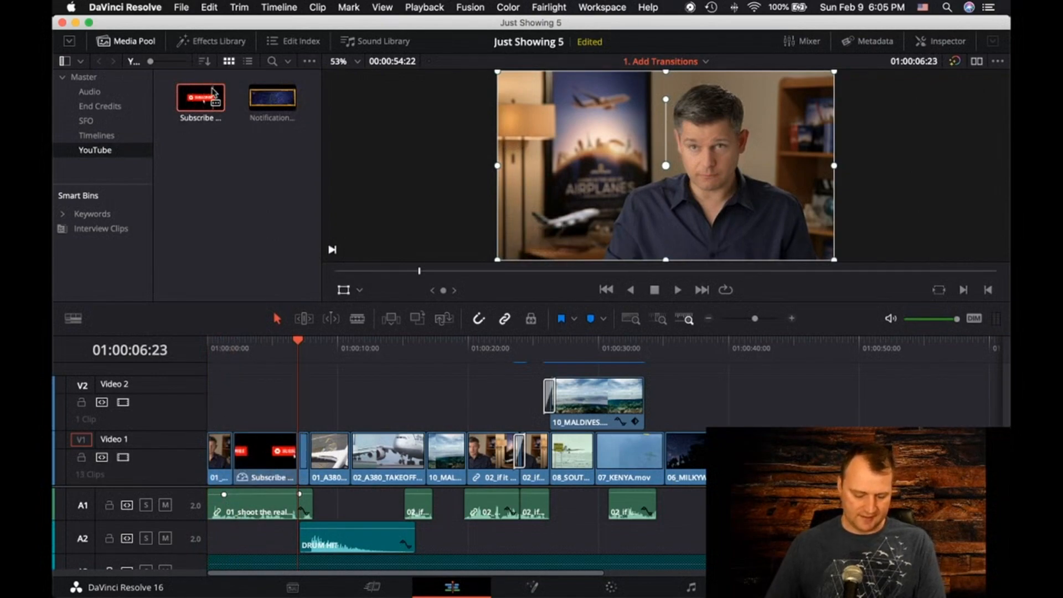
key("super+z")
left_click_drag(210, 88, 237, 410)
left_click(294, 398)
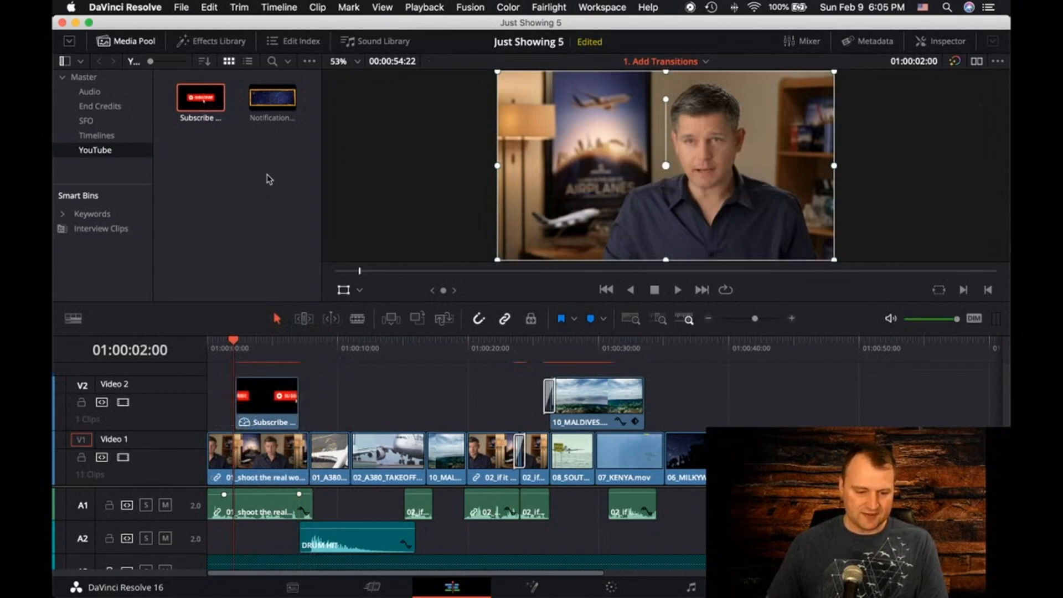
left_click_drag(294, 394, 314, 394)
At 01:00:02:03, add Transform keyframes to the Subscribe graphic and set its zoom to 0 in X and Y
mouse_move(235, 333)
left_mouse_down()
mouse_move(267, 344)
mouse_move(247, 350)
left_mouse_up()
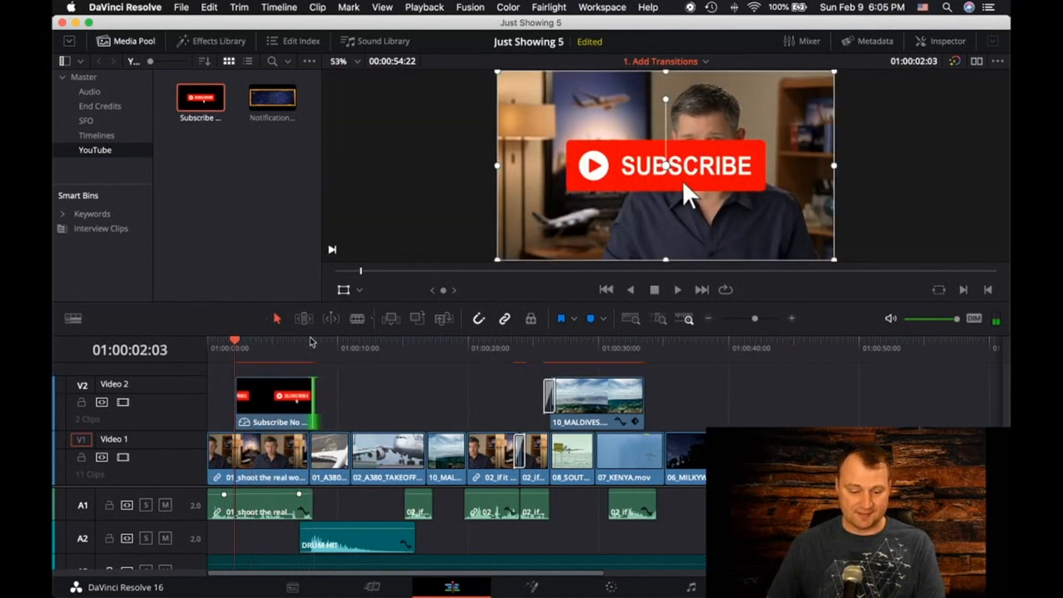
left_click(357, 289)
left_click(365, 308)
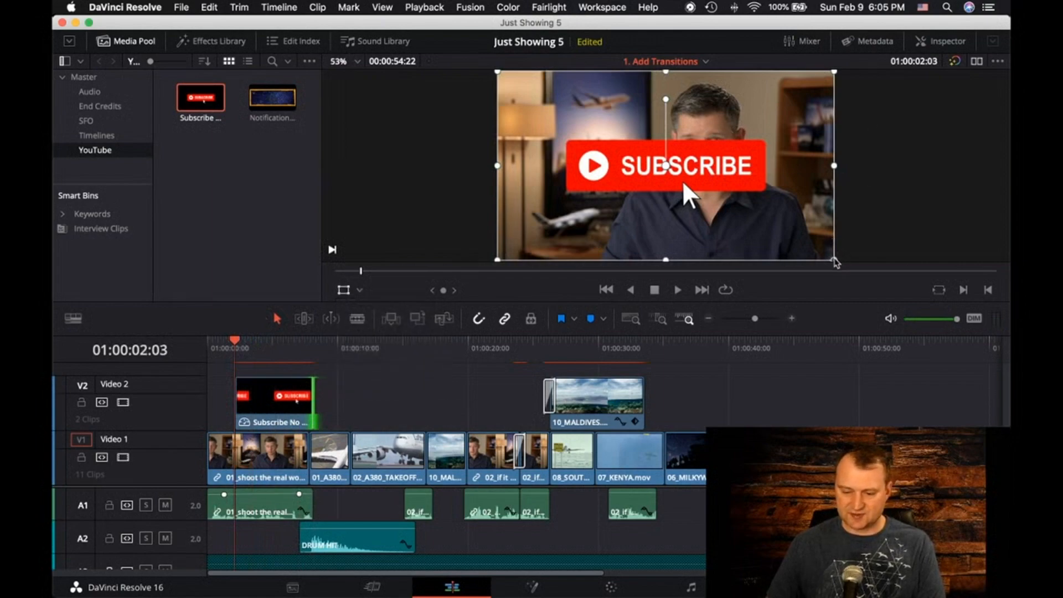
left_click(941, 41)
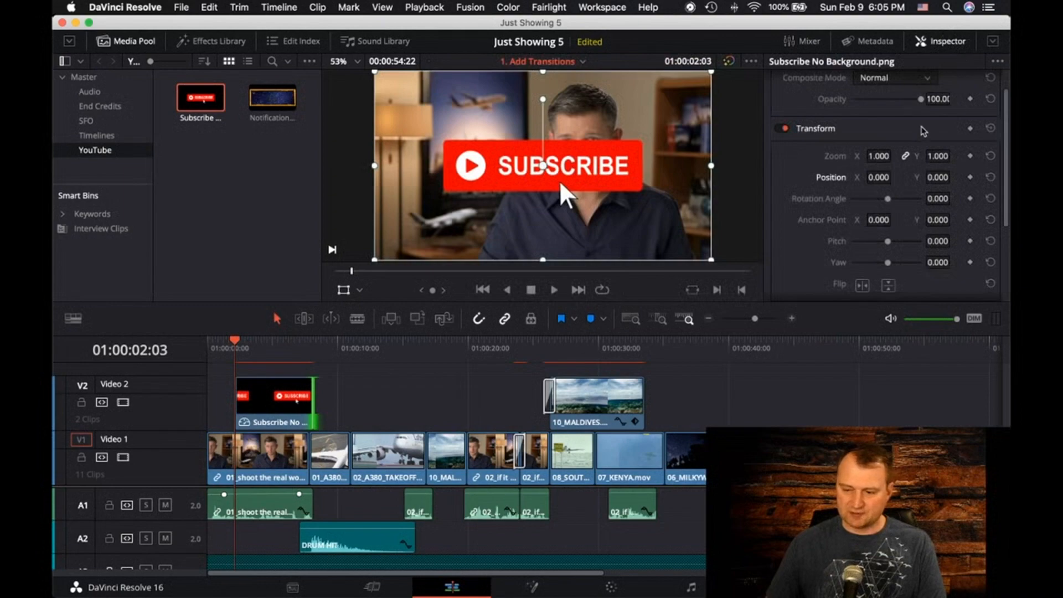
left_click(970, 128)
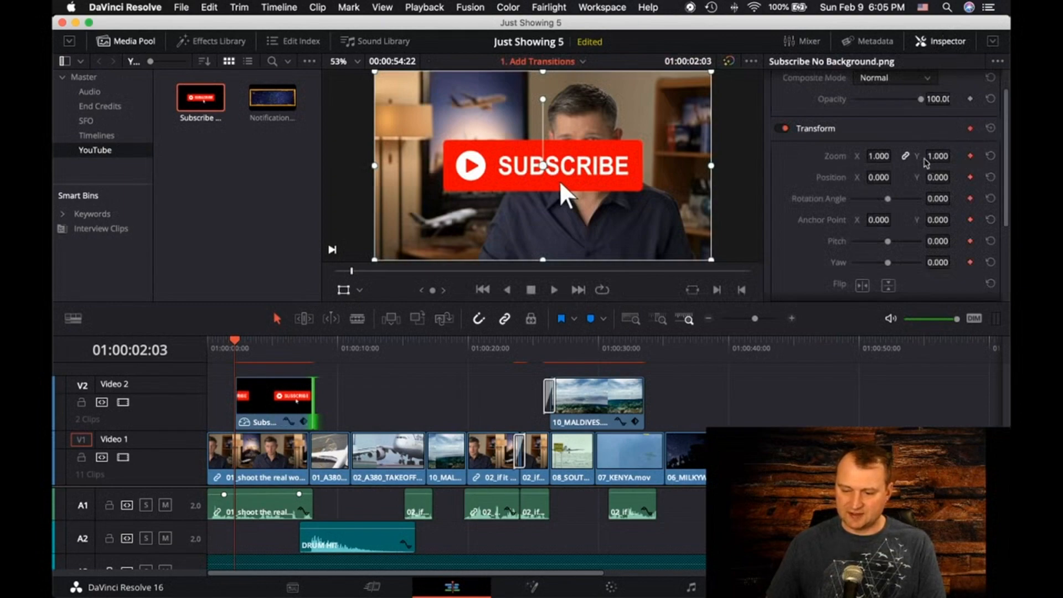
left_click(880, 157)
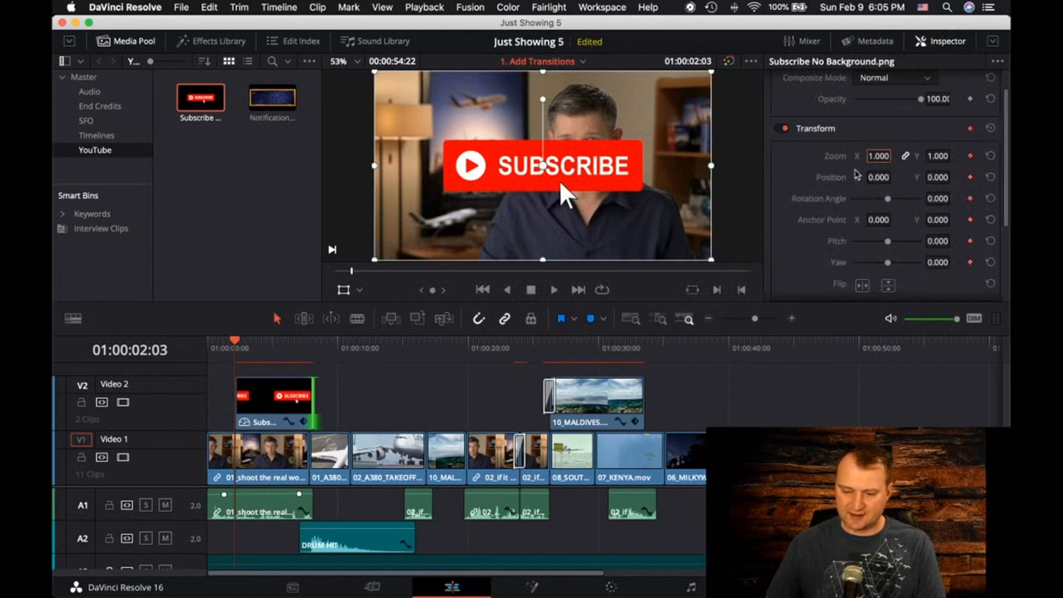
type("0")
key("Return")
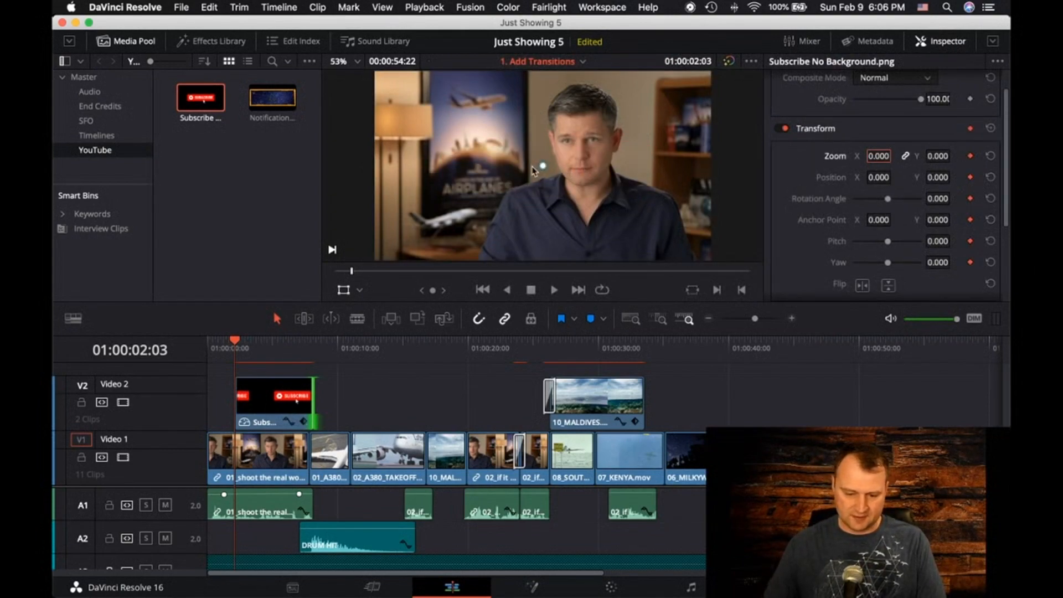
Set the Subscribe graphic's position to X -631 and Y -397 at 01:00:02:03, placing it in the frame's lower-left area
left_click(544, 167)
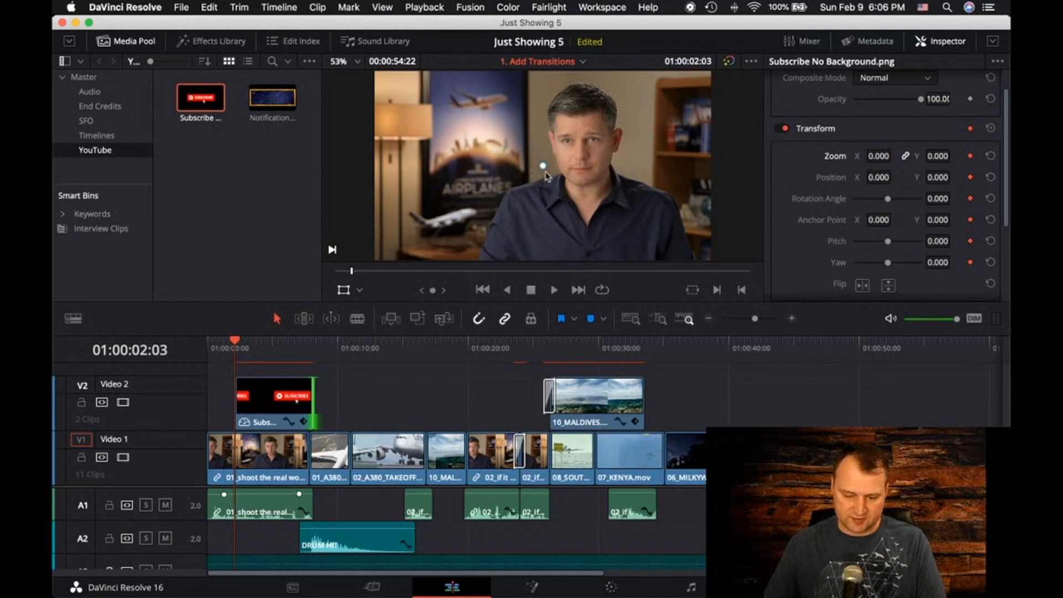
left_click(264, 408)
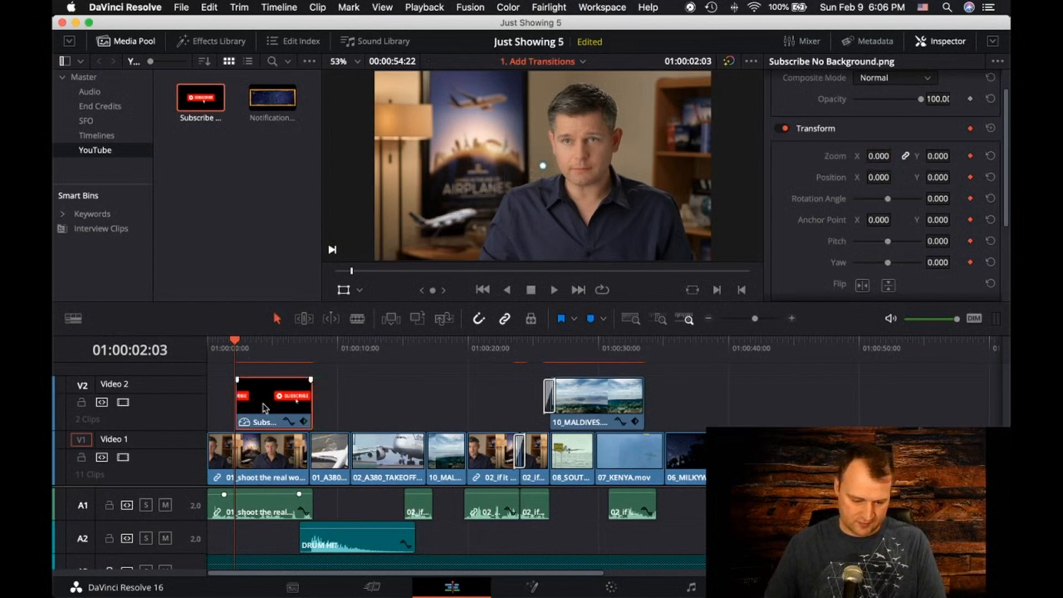
left_click(343, 289)
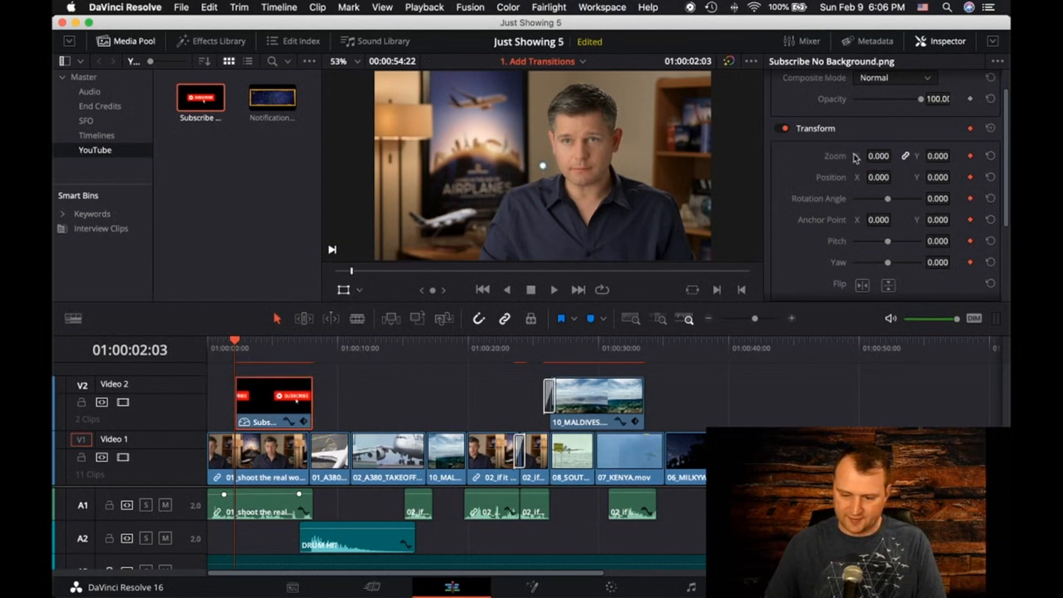
left_click_drag(880, 178, 942, 177)
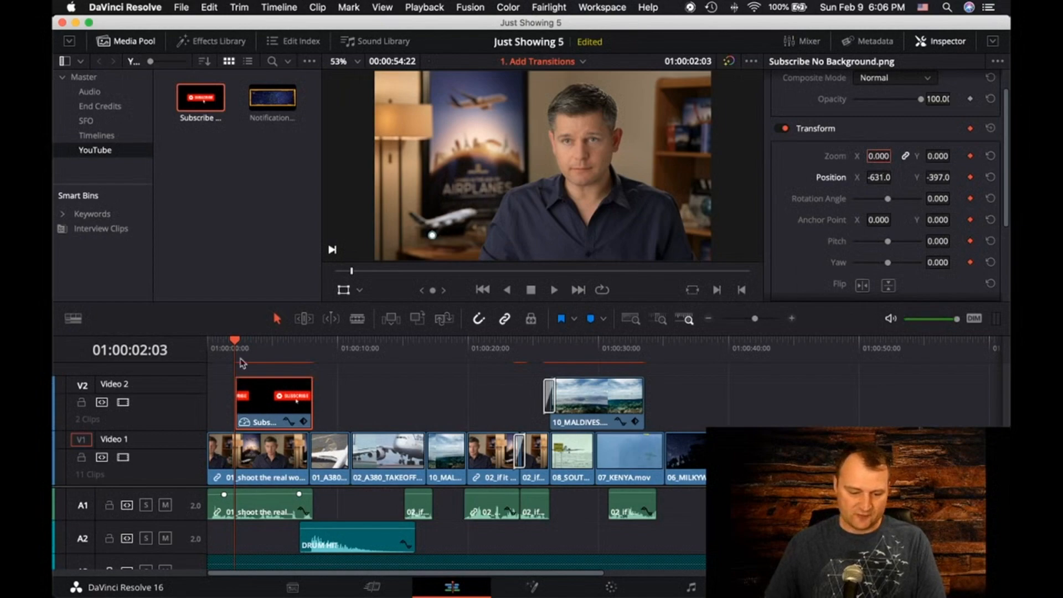
Set the Subscribe graphic's zoom to 0.450 at 01:00:05:23 as a new keyframe
left_click_drag(239, 345, 284, 350)
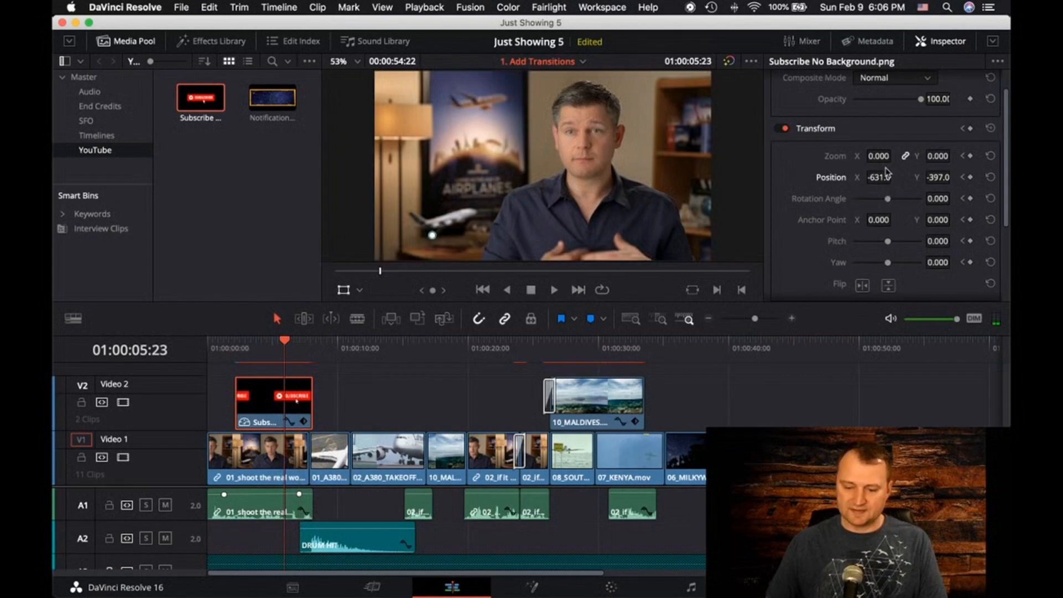
left_click_drag(937, 158, 894, 156)
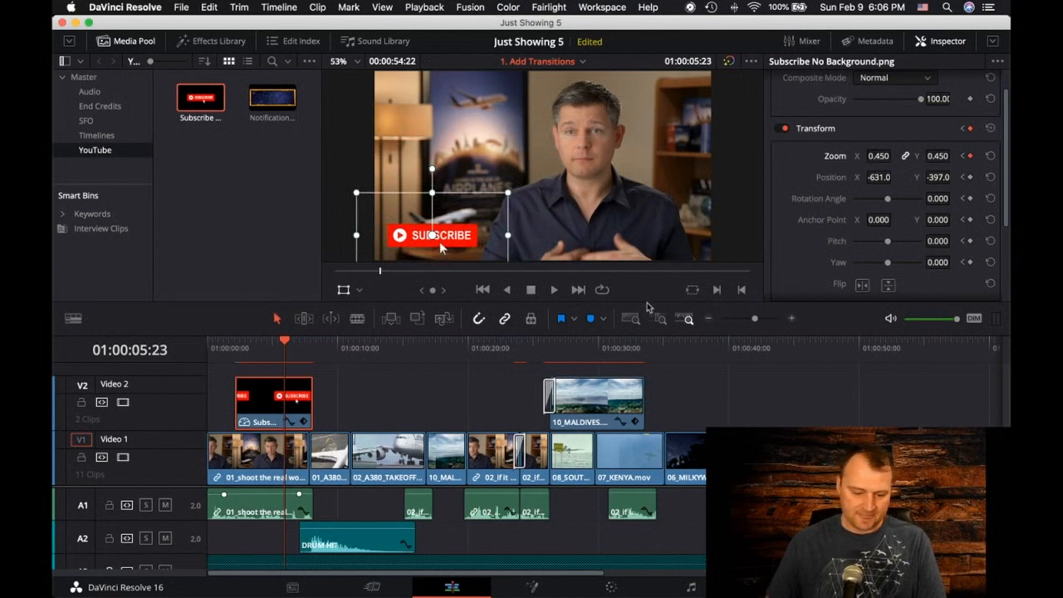
Add a zoom keyframe of 0.500 to the Subscribe graphic at 01:00:06:13
left_click(766, 319)
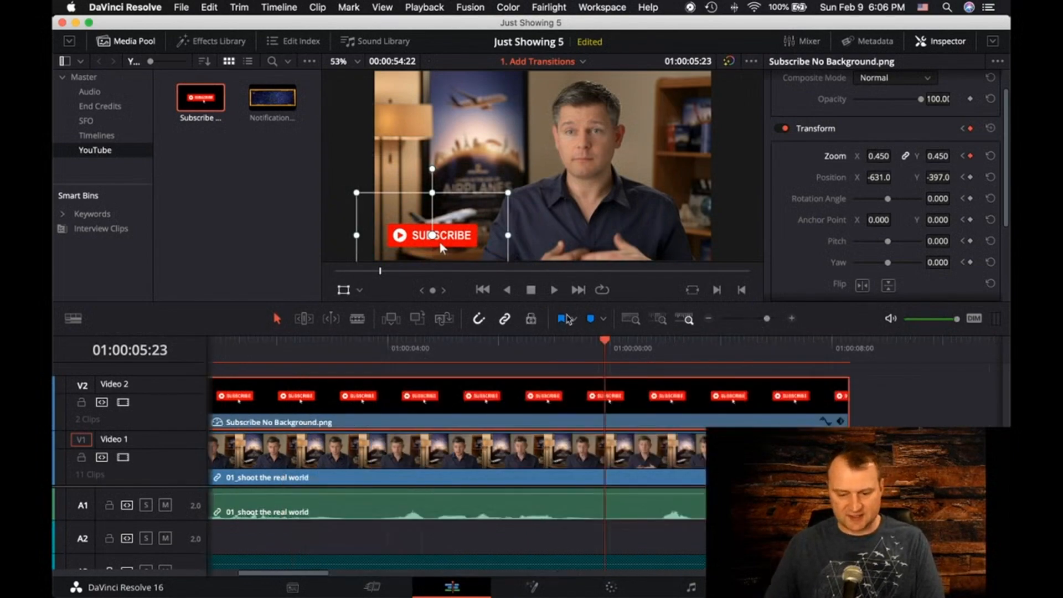
left_click(567, 296)
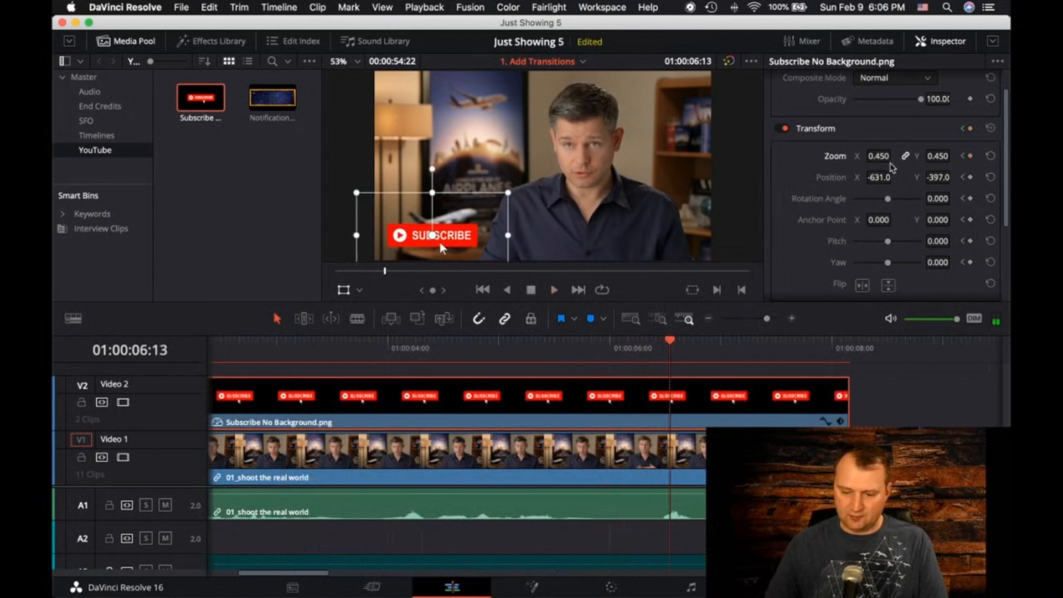
left_click_drag(881, 162, 885, 161)
left_click(876, 155)
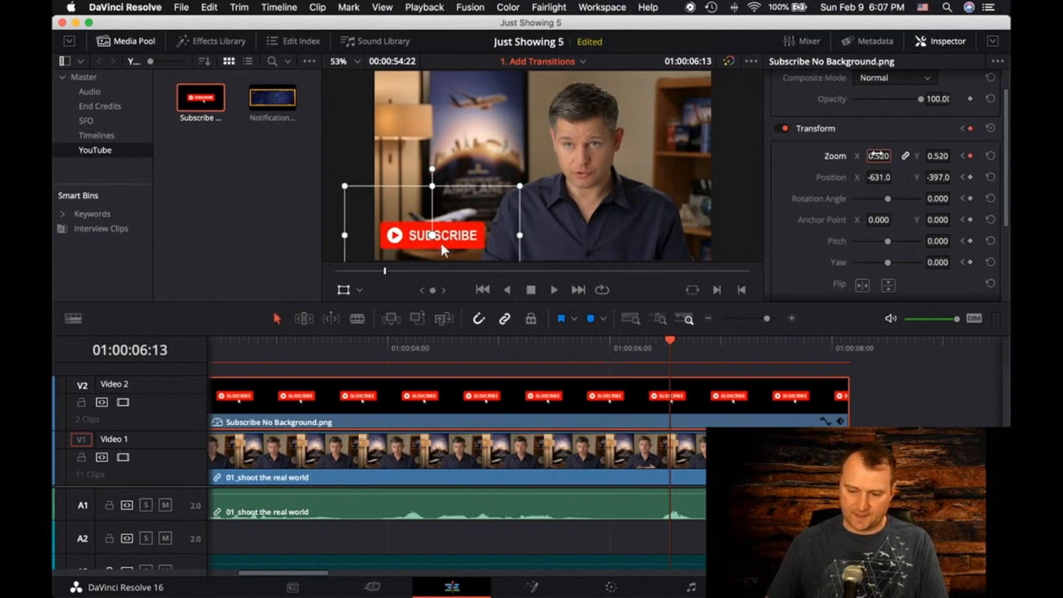
type("5")
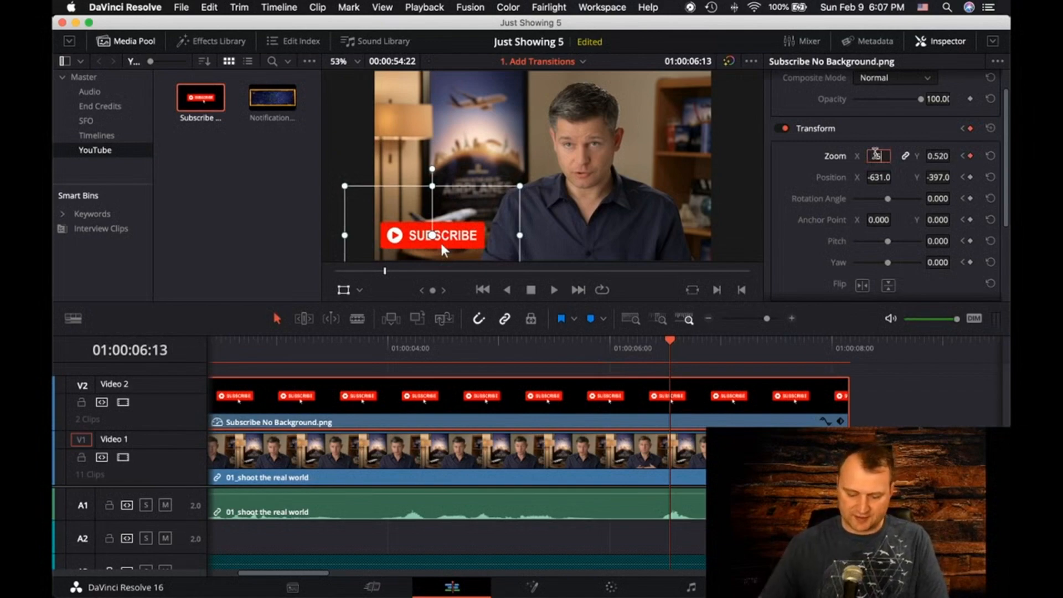
key("Return")
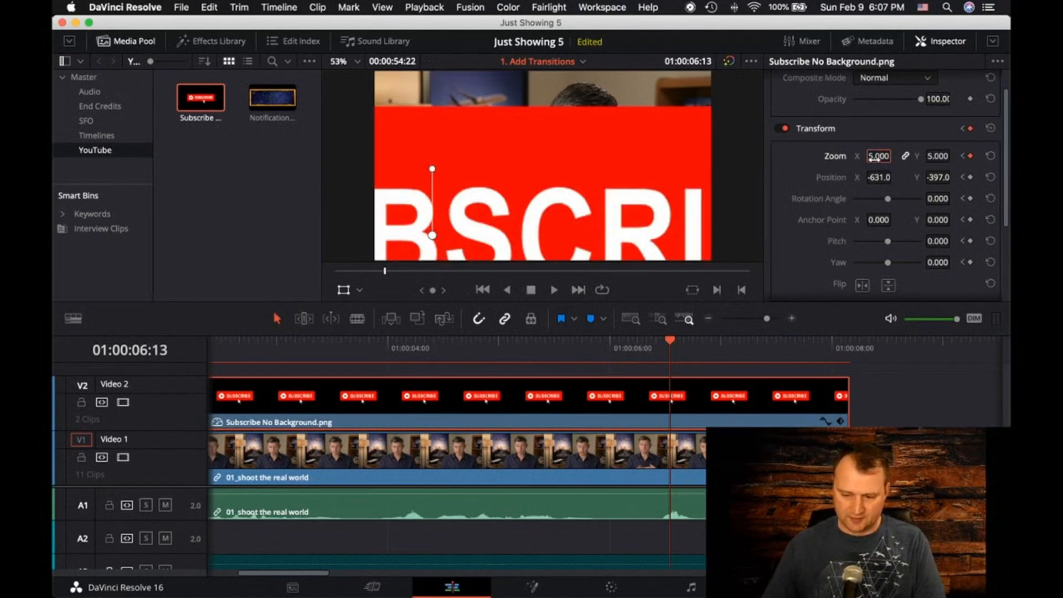
left_click(874, 157)
type("0.")
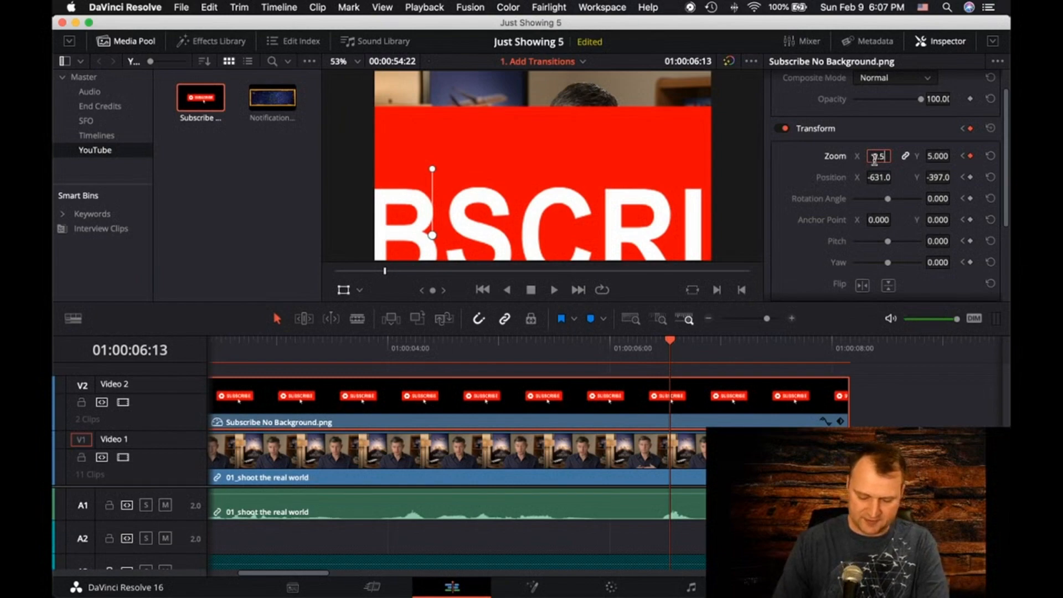
type("5")
key("Return")
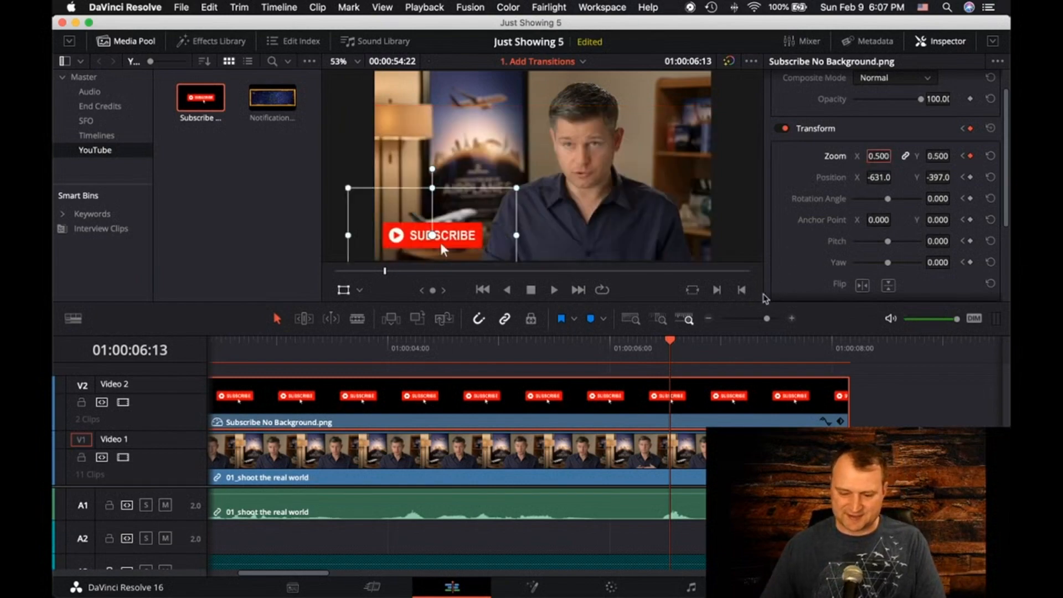
Add a zoom keyframe of 0.400 to the Subscribe graphic at 01:00:07:05
key("space")
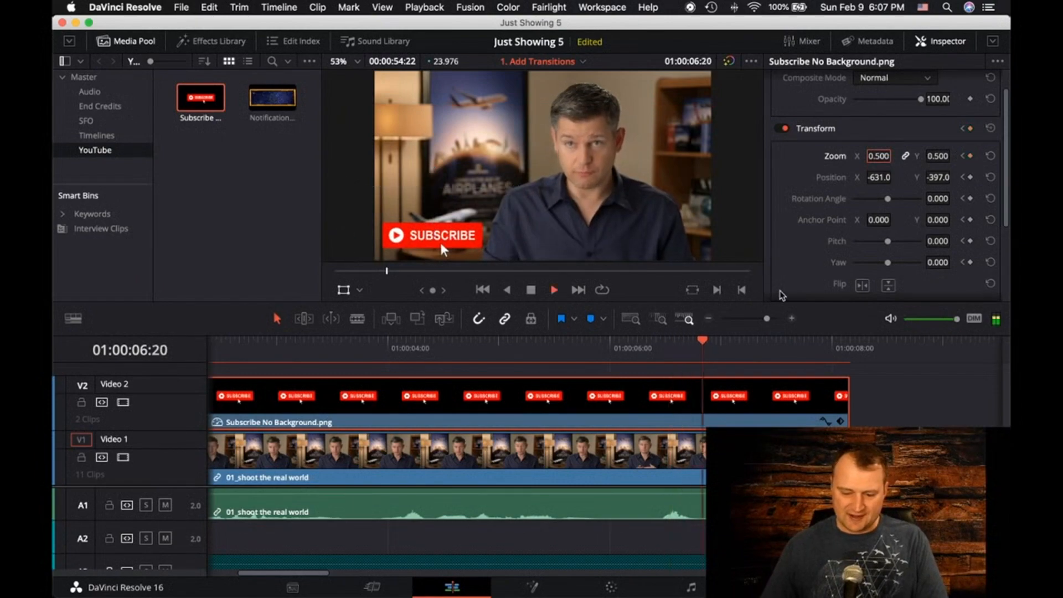
left_click_drag(892, 156, 870, 156)
left_click(879, 155)
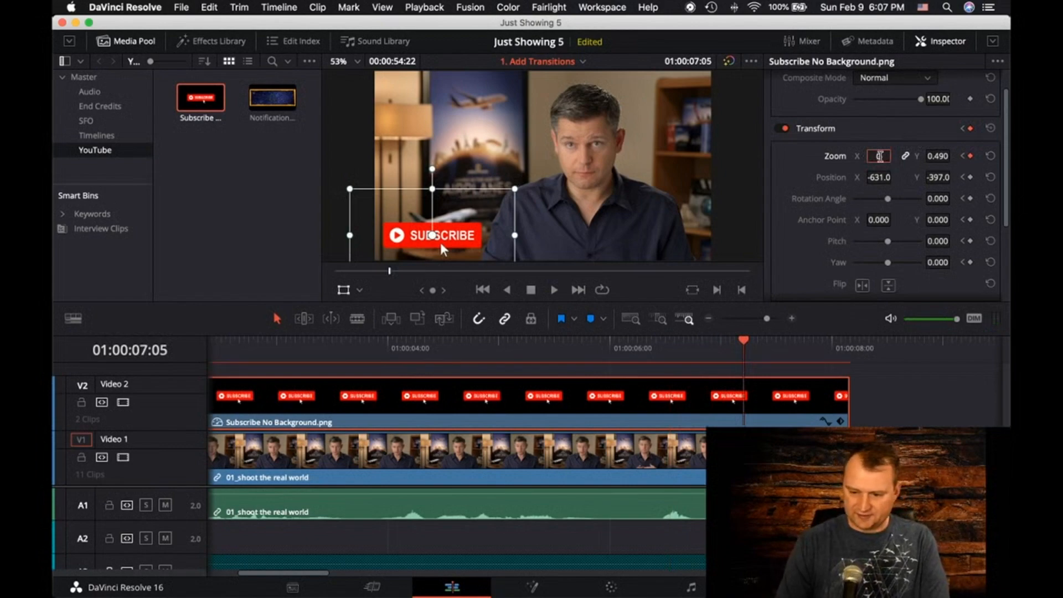
type("0.")
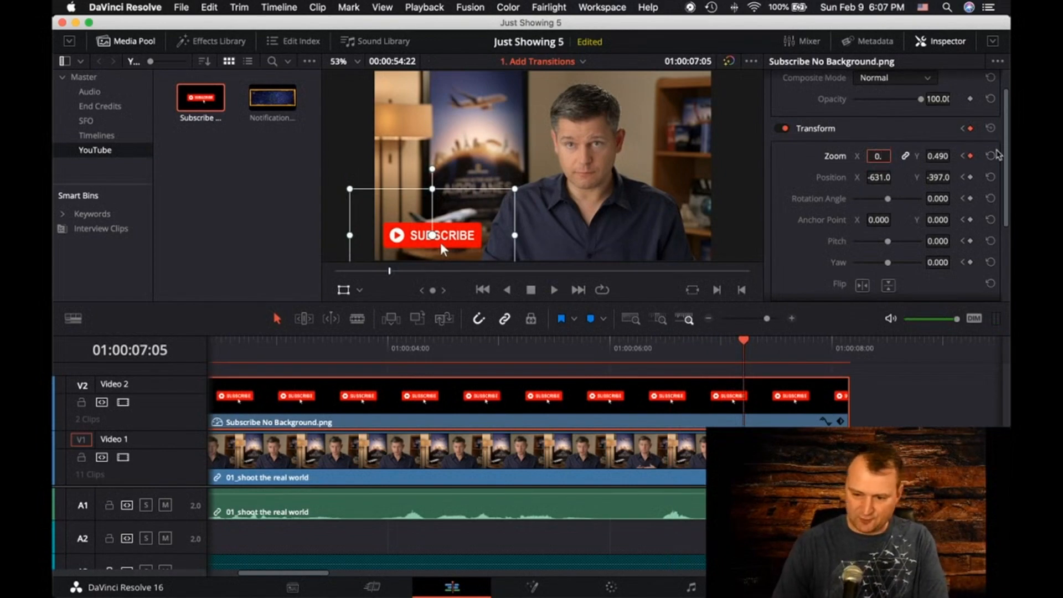
type("40")
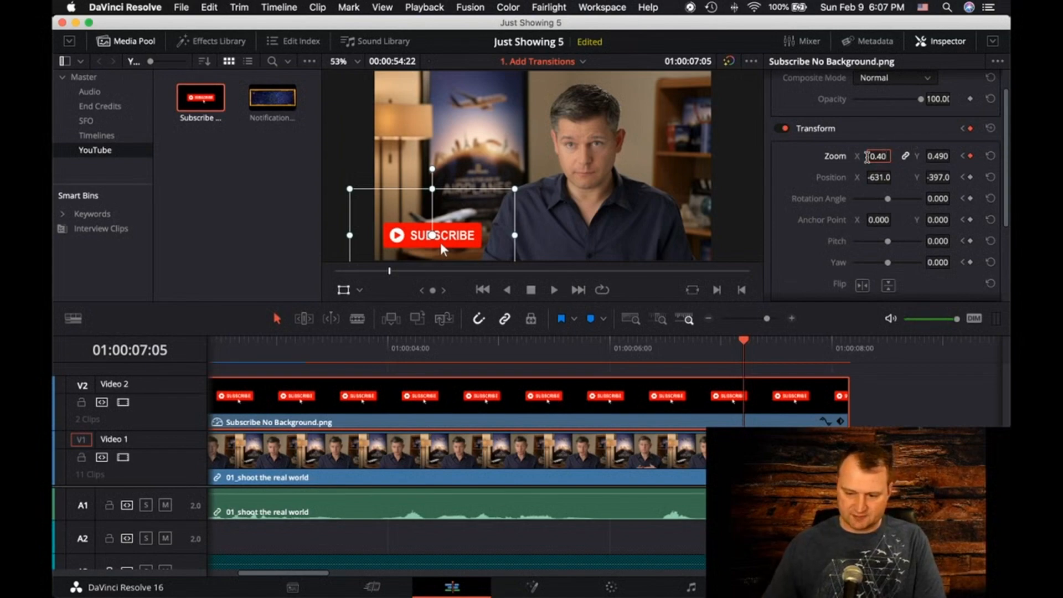
key("Return")
Set the Subscribe graphic's zoom to 0.500 at 01:00:07:17 as a new keyframe
key("space")
key("space")
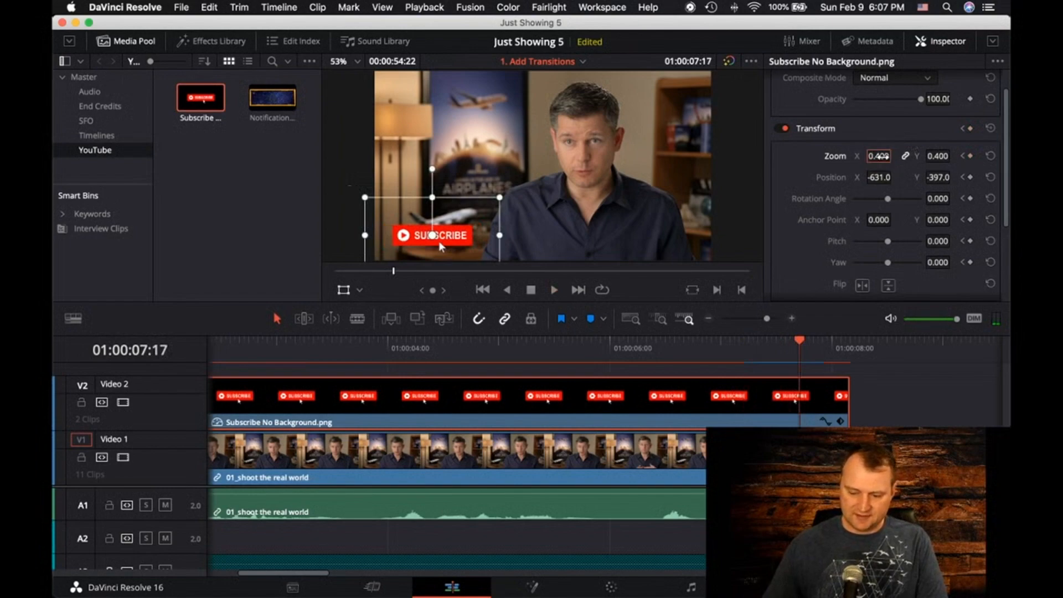
left_click(880, 156)
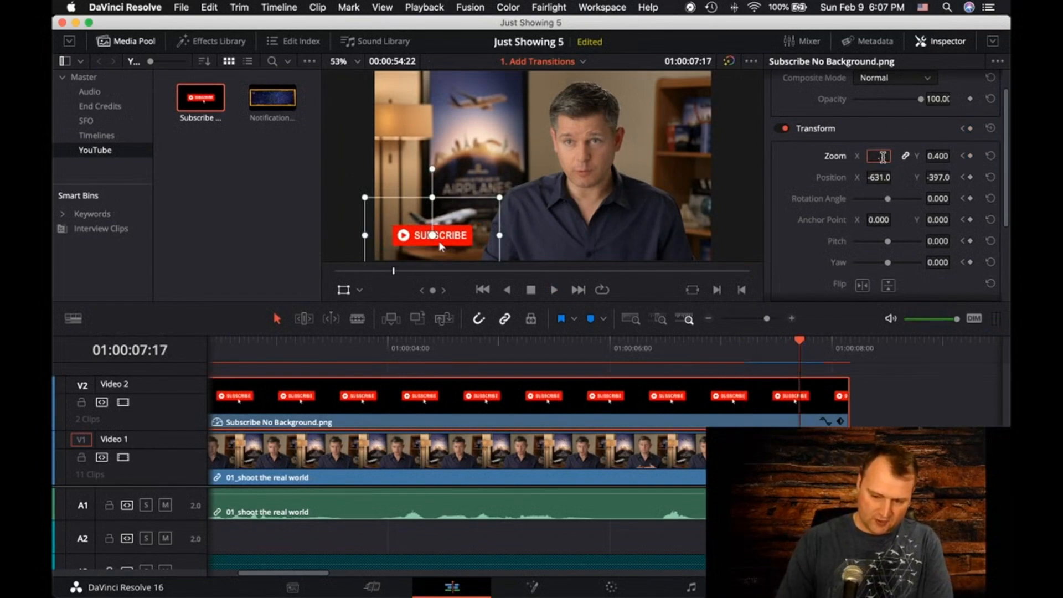
key("Return")
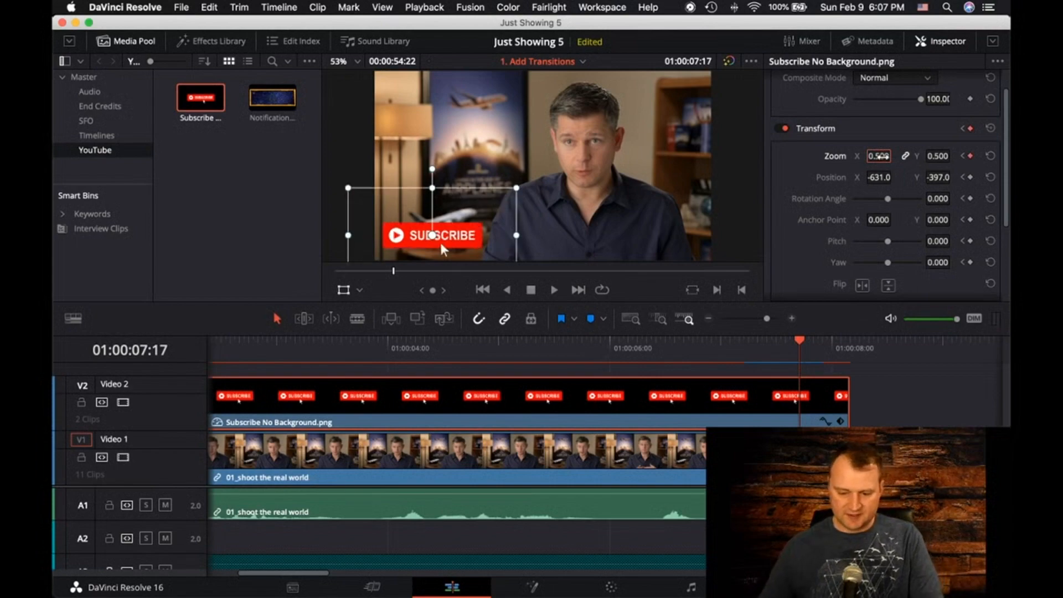
Play back the Subscribe animation to review its zoom keyframes, finishing with the playhead at 01:00:04:04
key("space")
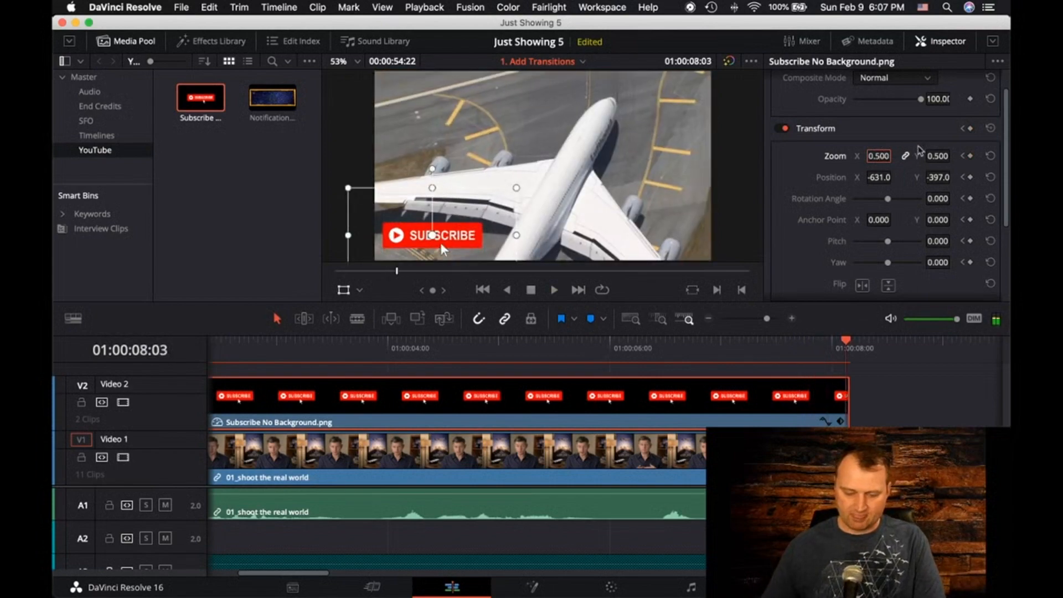
left_click_drag(845, 340, 424, 354)
left_click(553, 290)
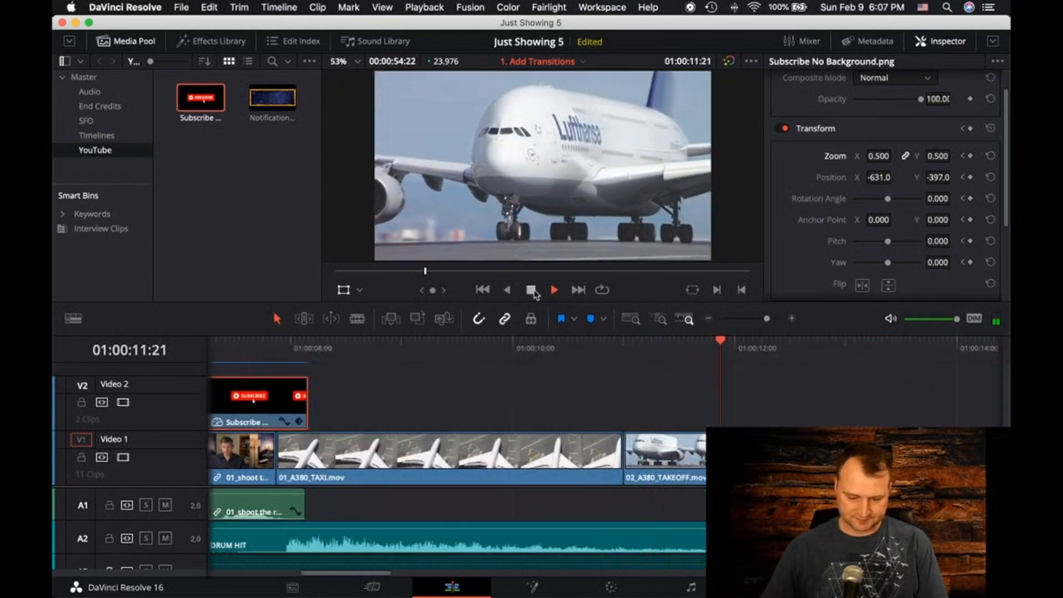
left_click(737, 350)
left_click_drag(739, 342, 669, 340)
scroll(738, 394, "right", 6)
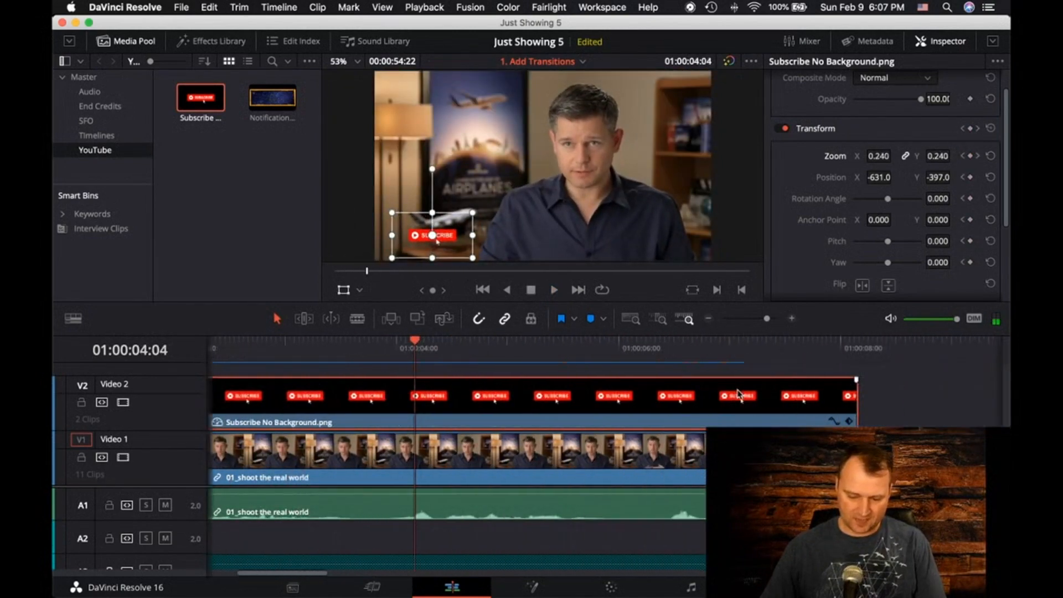
Open the keyframe curve editor on the Subscribe clip and examine its Zoom X curve
scroll(738, 394, "left", 1)
left_click(805, 422)
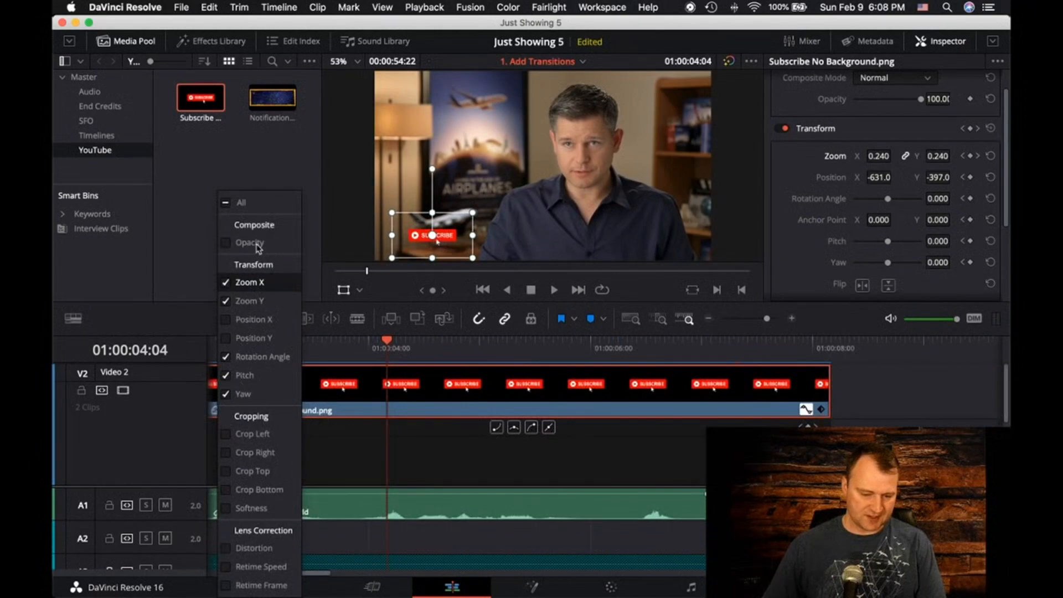
left_click(259, 288)
scroll(556, 447, "left", 5)
scroll(556, 447, "right", 4)
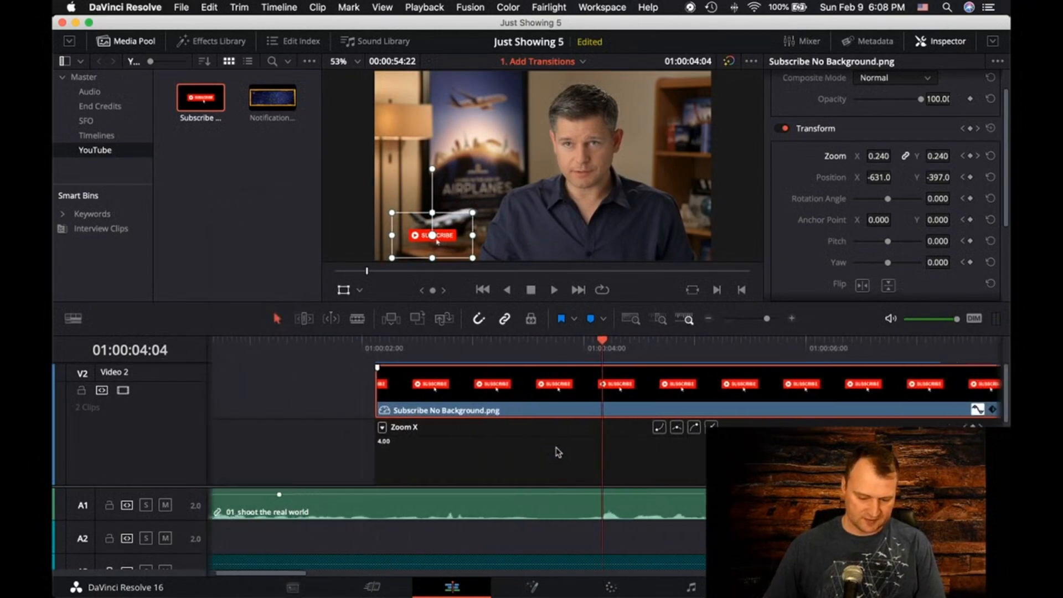
scroll(556, 451, "right", 1)
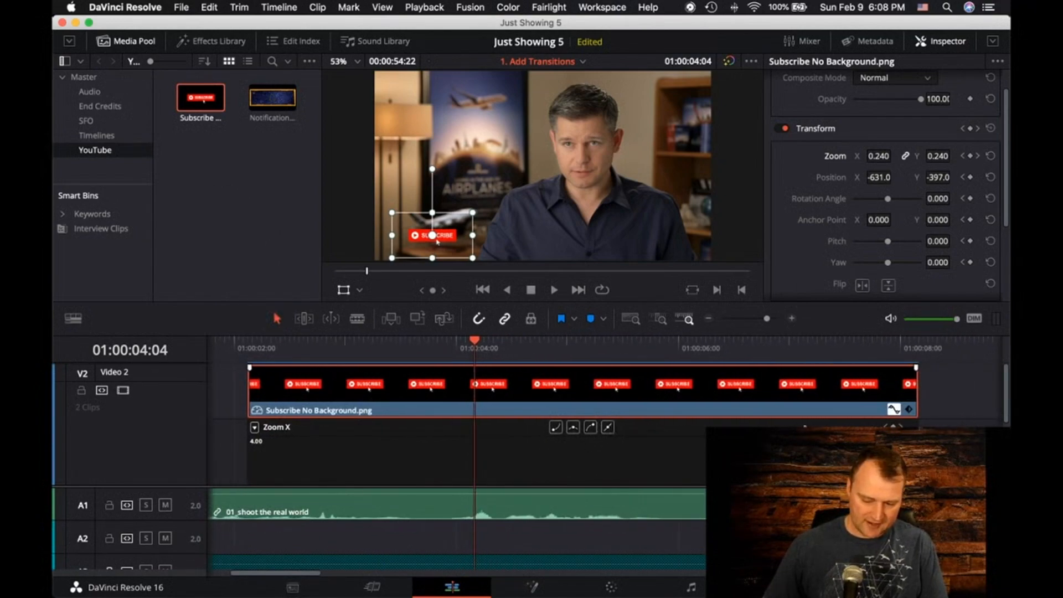
Switch the Subscribe clip's curve display to Pitch and then to Position X
left_click(254, 428)
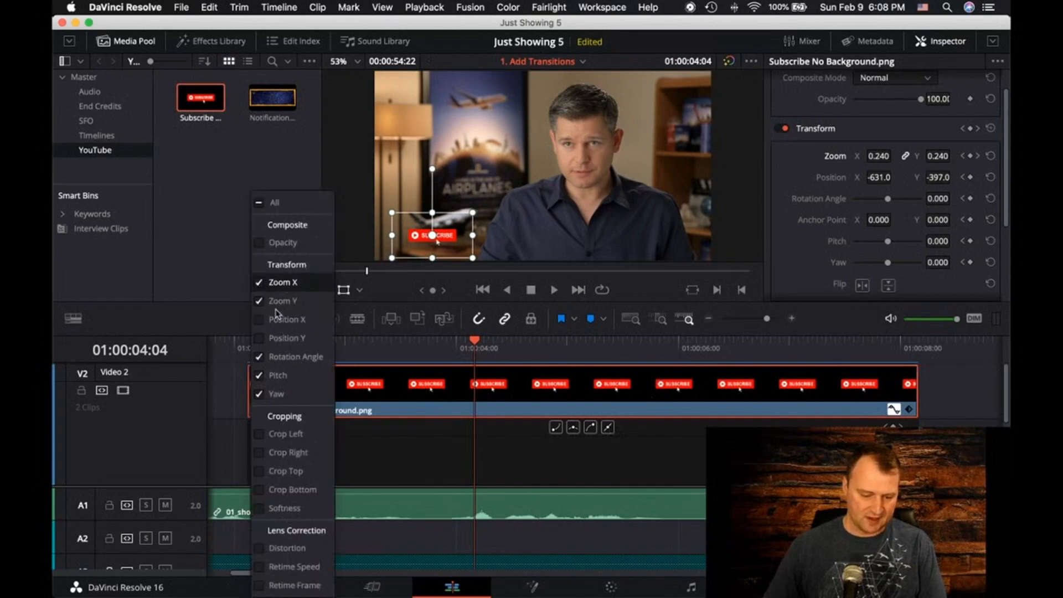
left_click(276, 376)
left_click(255, 433)
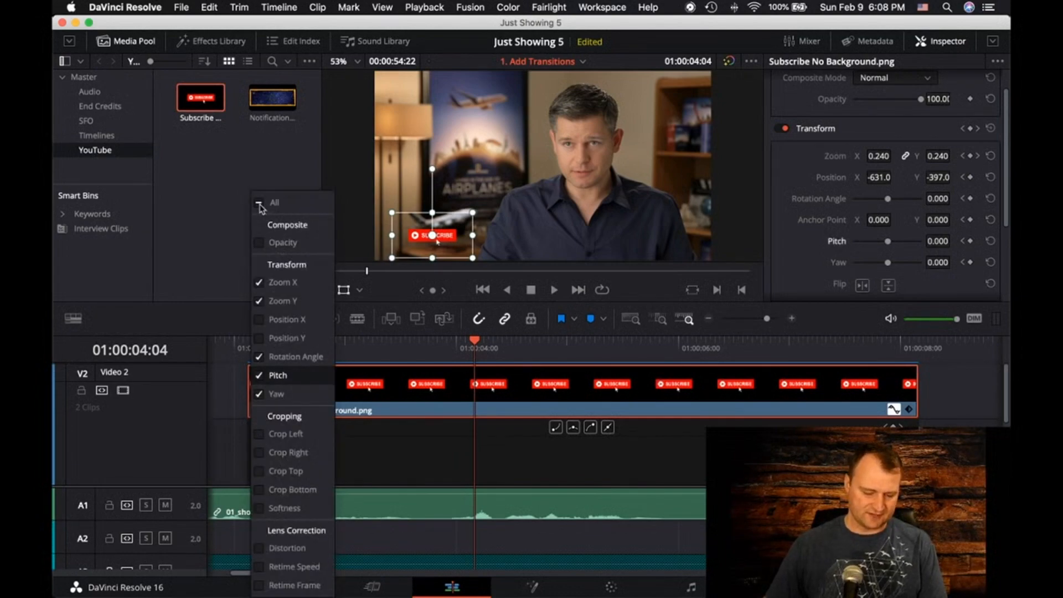
left_click(273, 320)
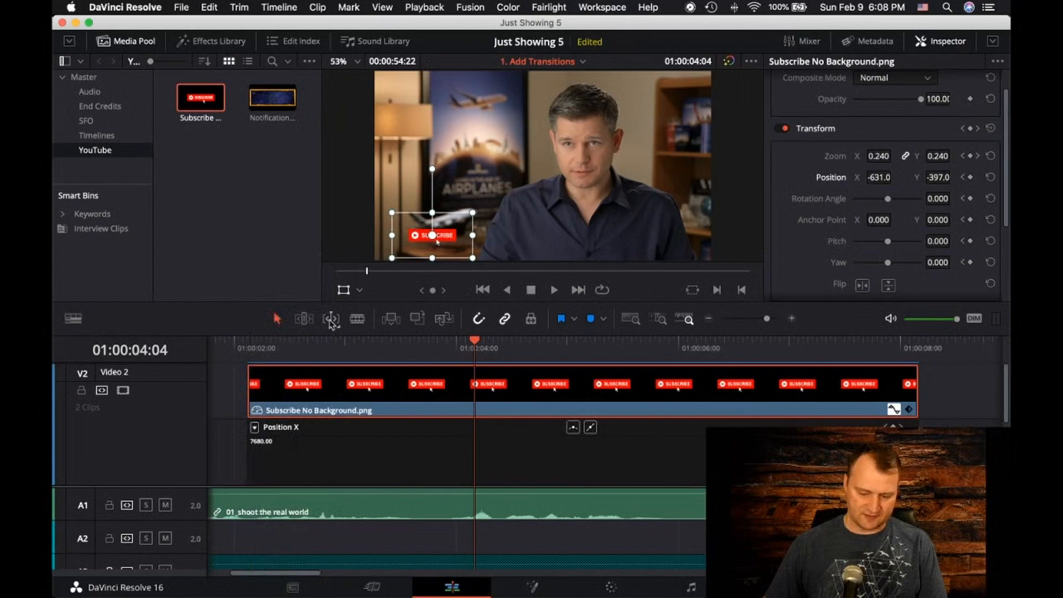
left_click(220, 275)
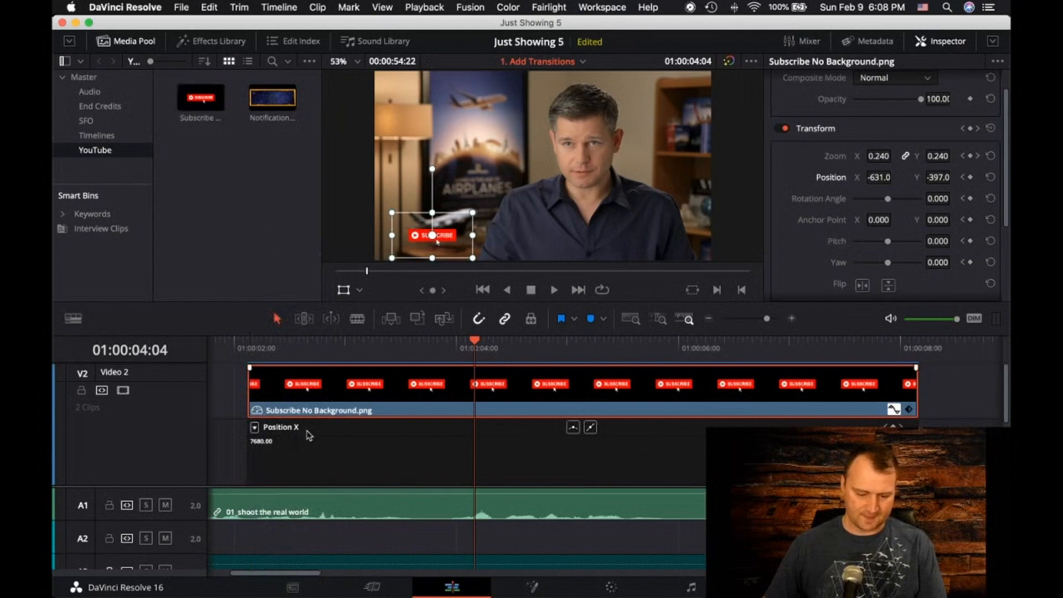
Enable all parameters for the Subscribe clip's curve display and close its curve editor
left_click(256, 427)
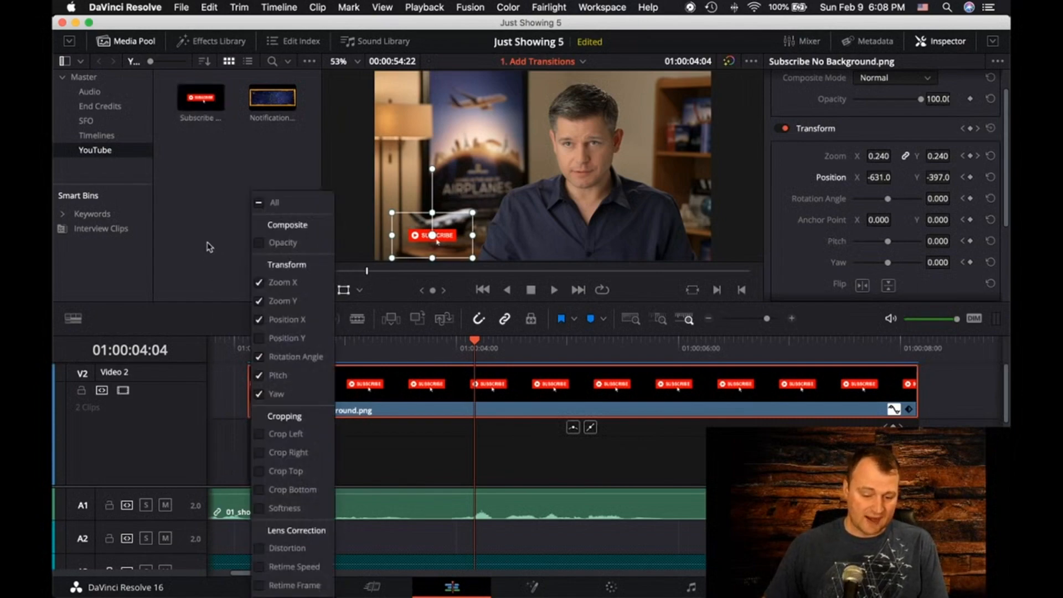
left_click(261, 205)
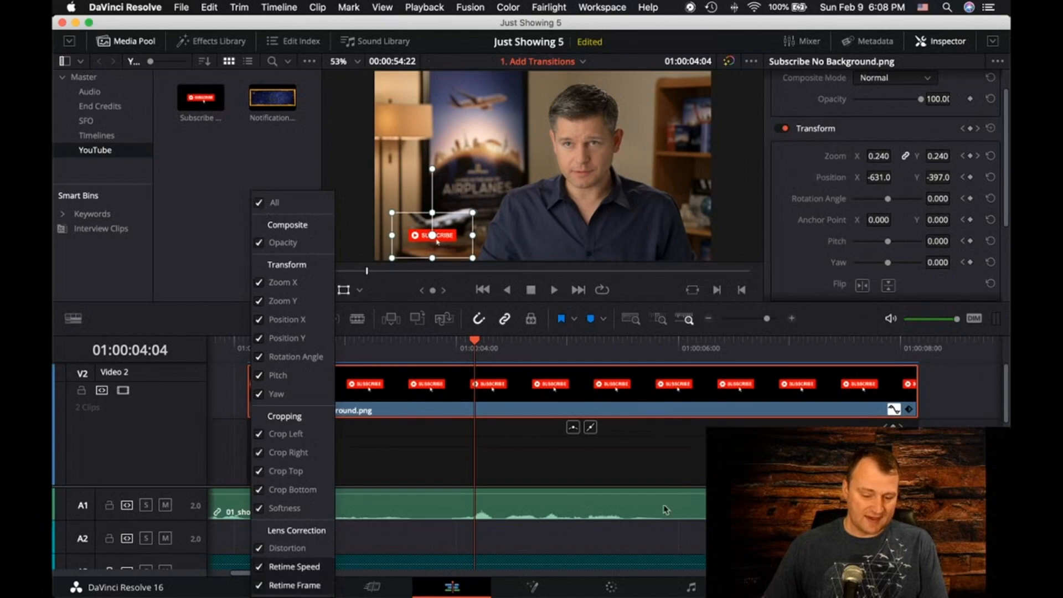
left_click(892, 409)
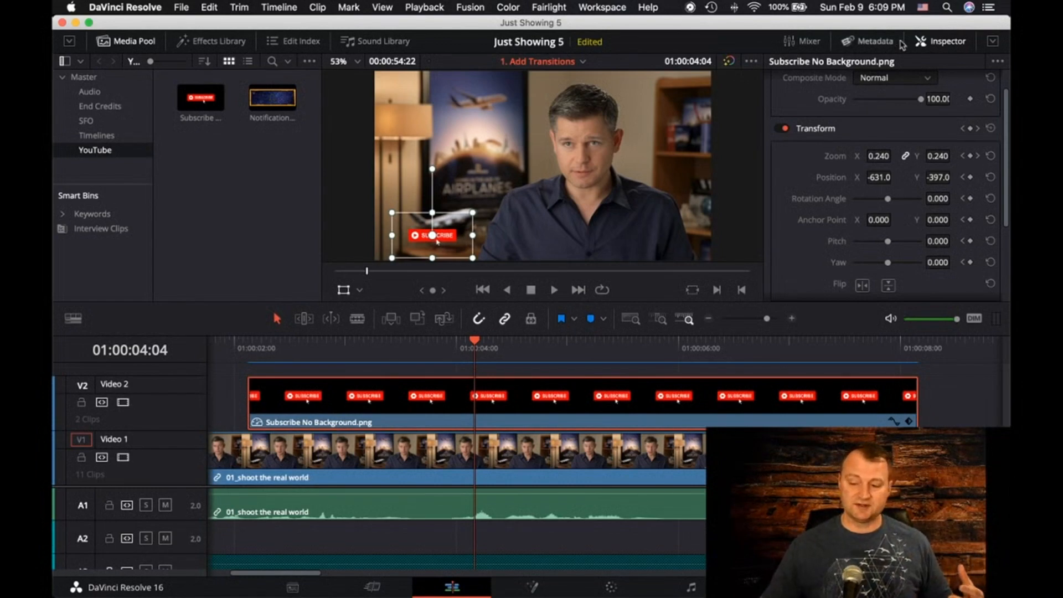
Hide the Inspector and look through the Timelines, End Credits, Audio and SFO bins for source footage
left_click(947, 44)
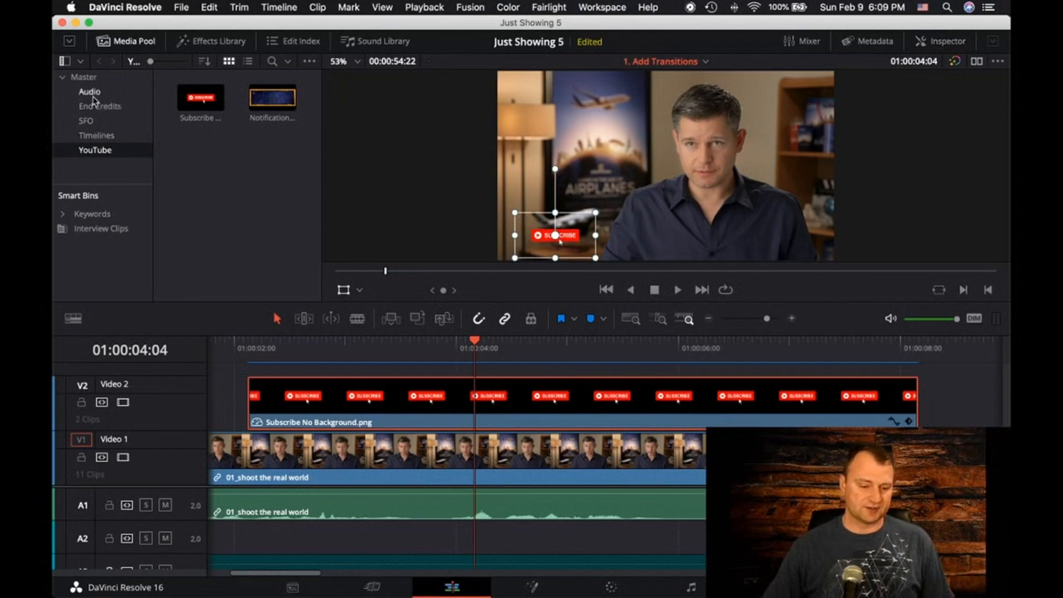
left_click(96, 136)
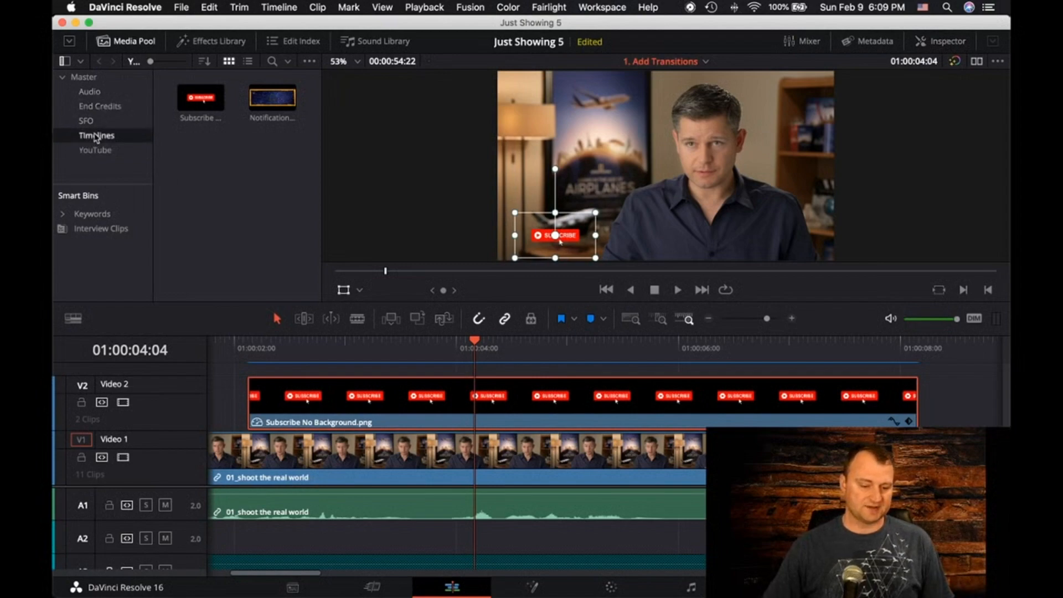
left_click(100, 106)
left_click(92, 92)
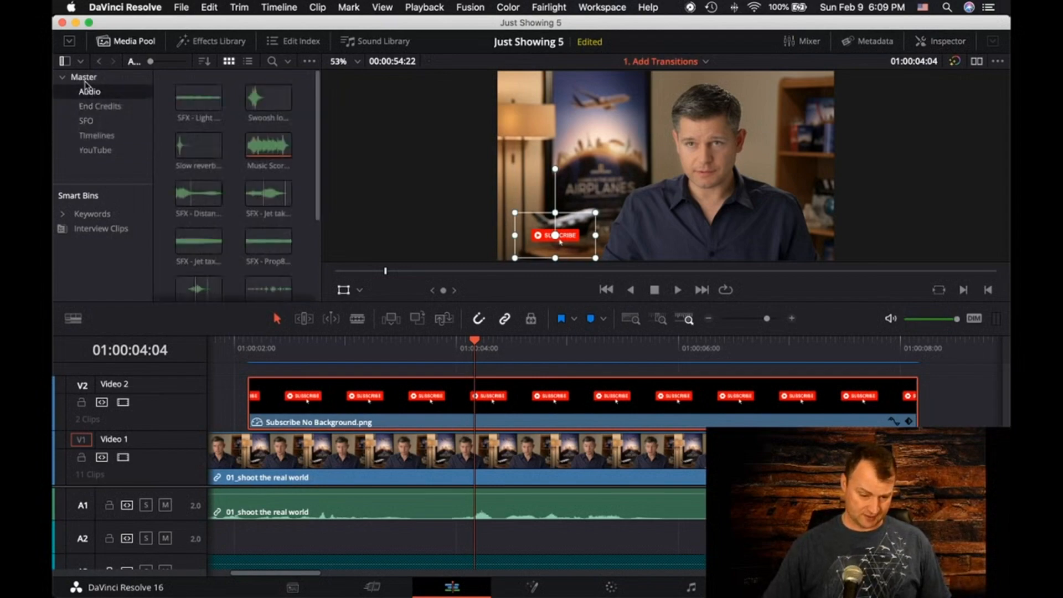
left_click(98, 107)
left_click(96, 136)
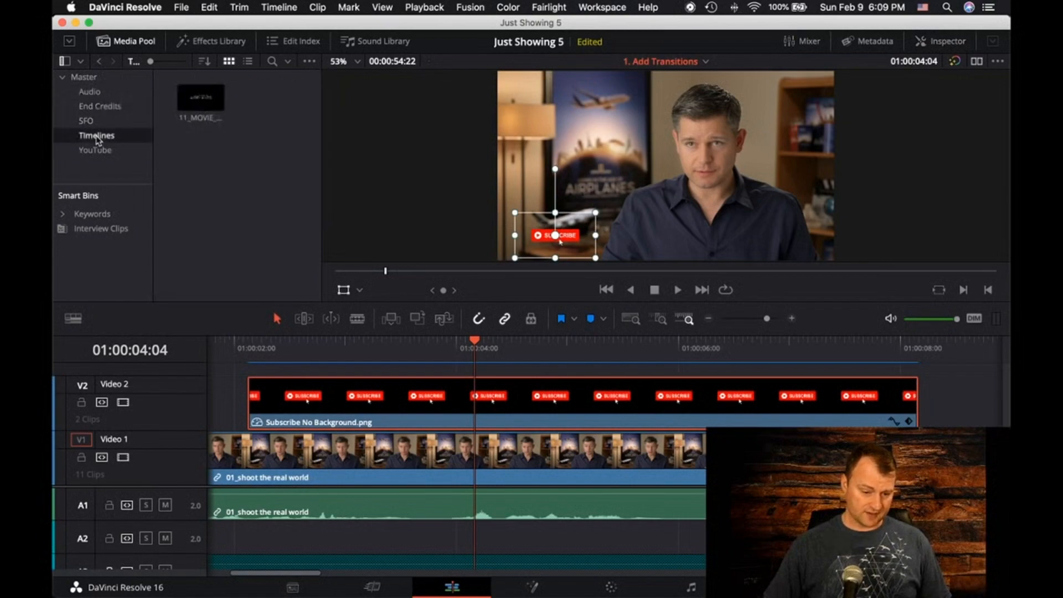
left_click(88, 122)
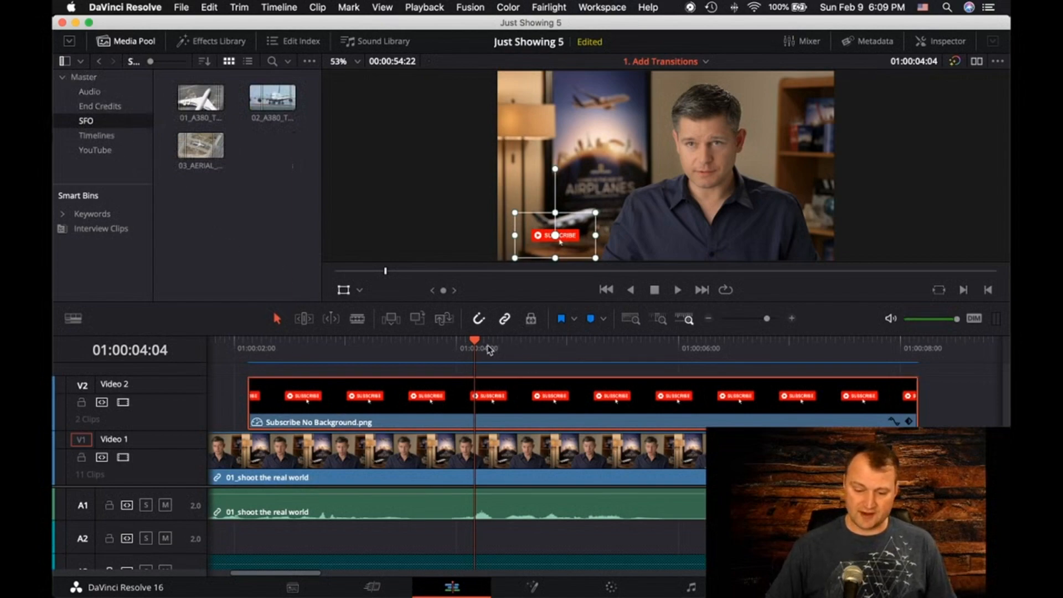
Switch to the dual-viewer layout and load 02_A380_TAKEOFF.mov from the Master bin into the source viewer
left_click_drag(473, 345, 308, 347)
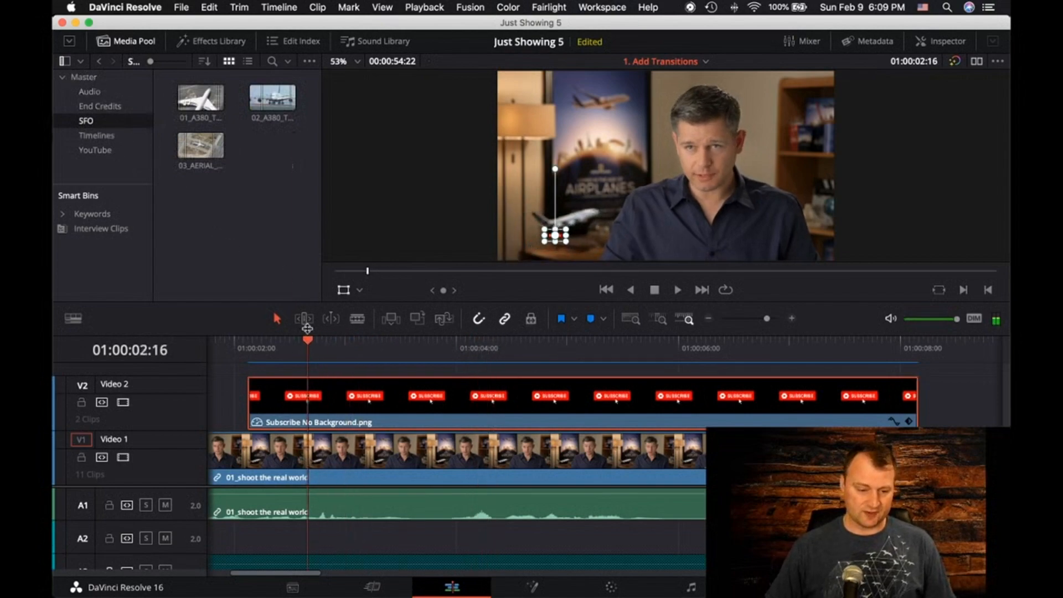
left_click(89, 77)
scroll(245, 213, "down", 5)
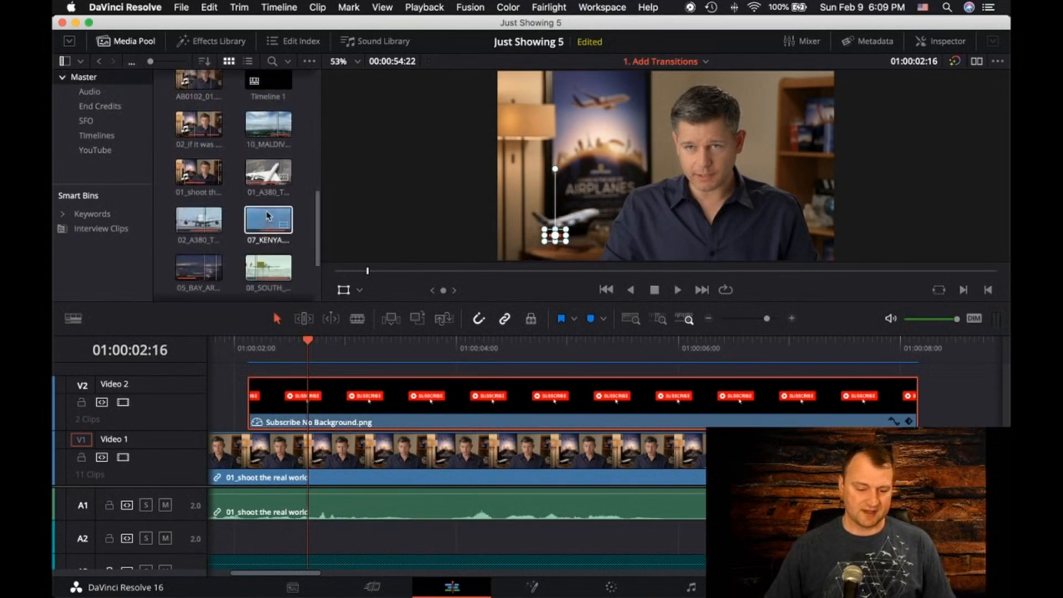
left_click(268, 219)
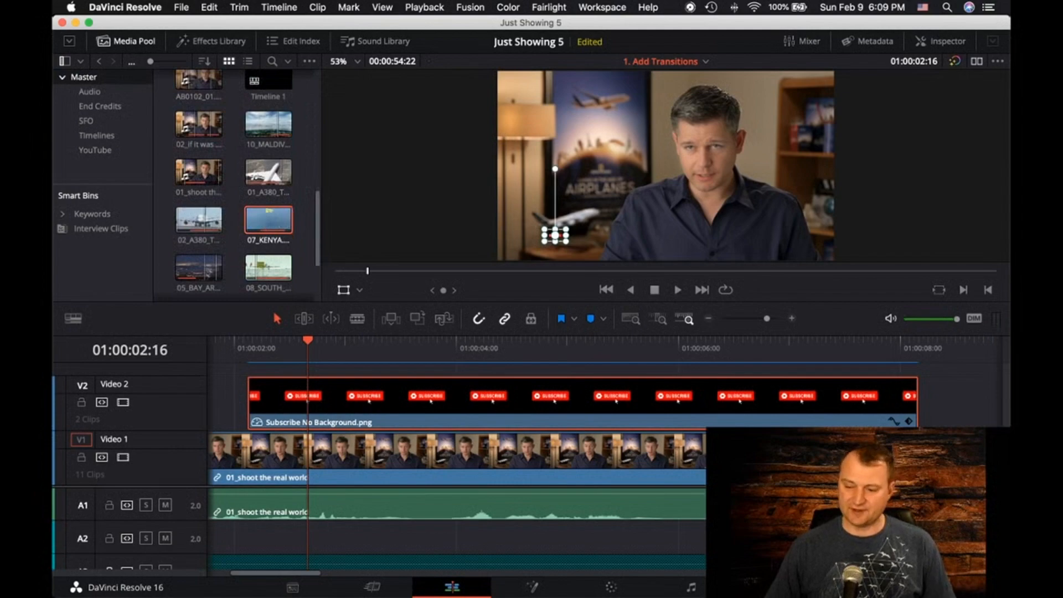
left_click(976, 62)
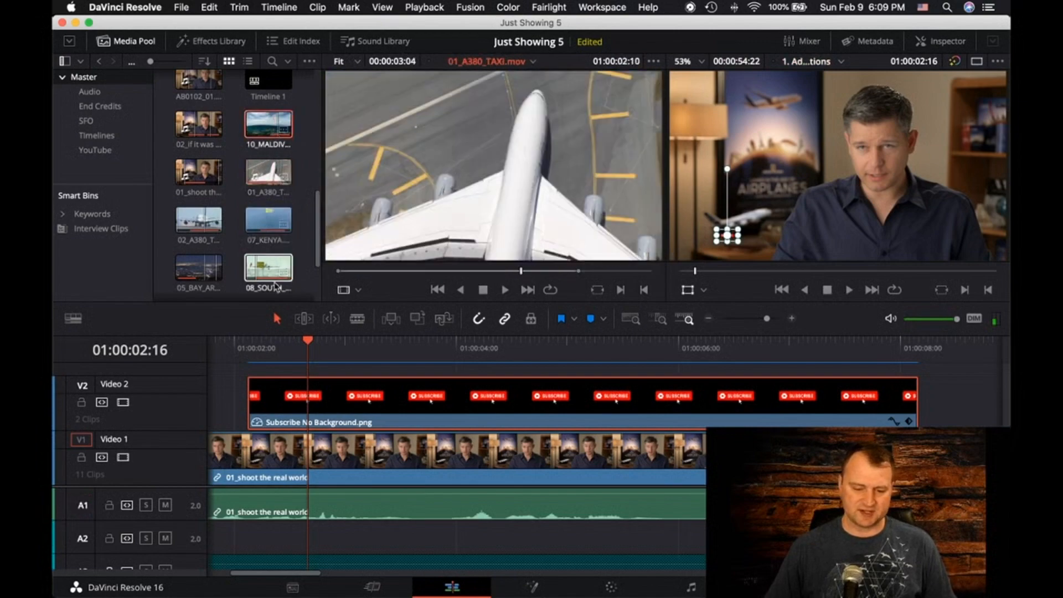
scroll(233, 221, "down", 3)
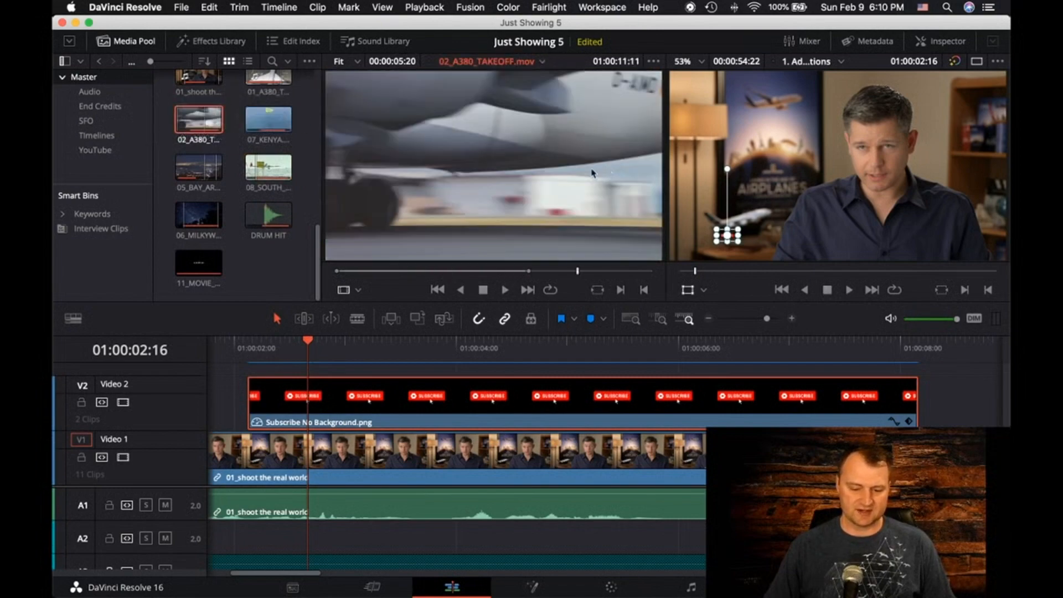
Scrub 02_A380_TAKEOFF.mov back to 01:00:04:09 and append it to the end of the timeline on Video 1
left_click_drag(579, 275, 342, 273)
left_click_drag(443, 175, 974, 221)
left_click_drag(1007, 161, 964, 219)
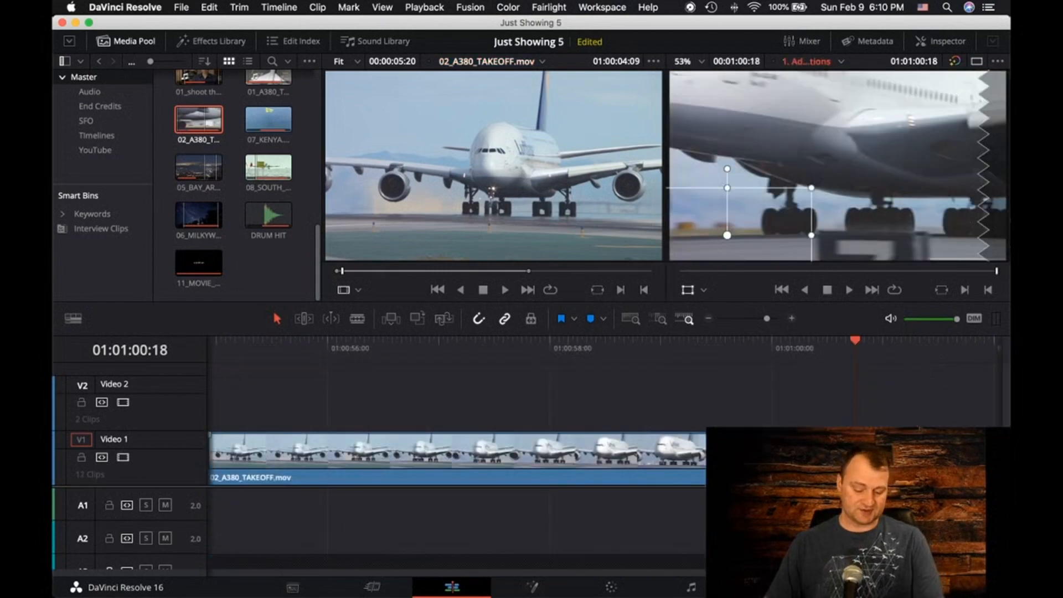
Move the playhead to 01:00:54:22 over the 02_A380_TAKEOFF.mov clip at the end of the timeline
key("shift+z")
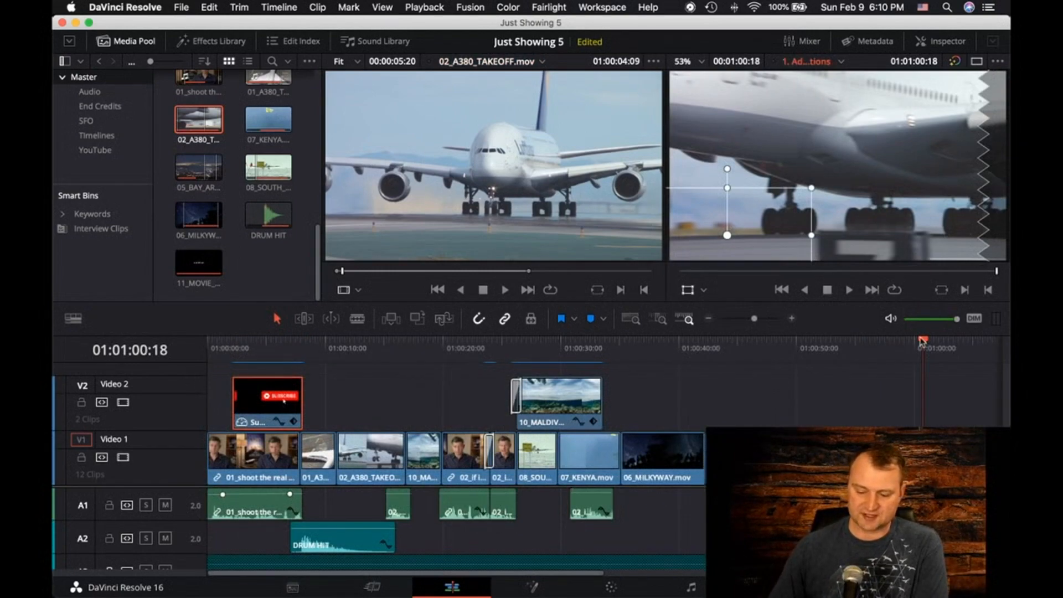
left_click_drag(921, 345, 851, 347)
left_click(875, 424)
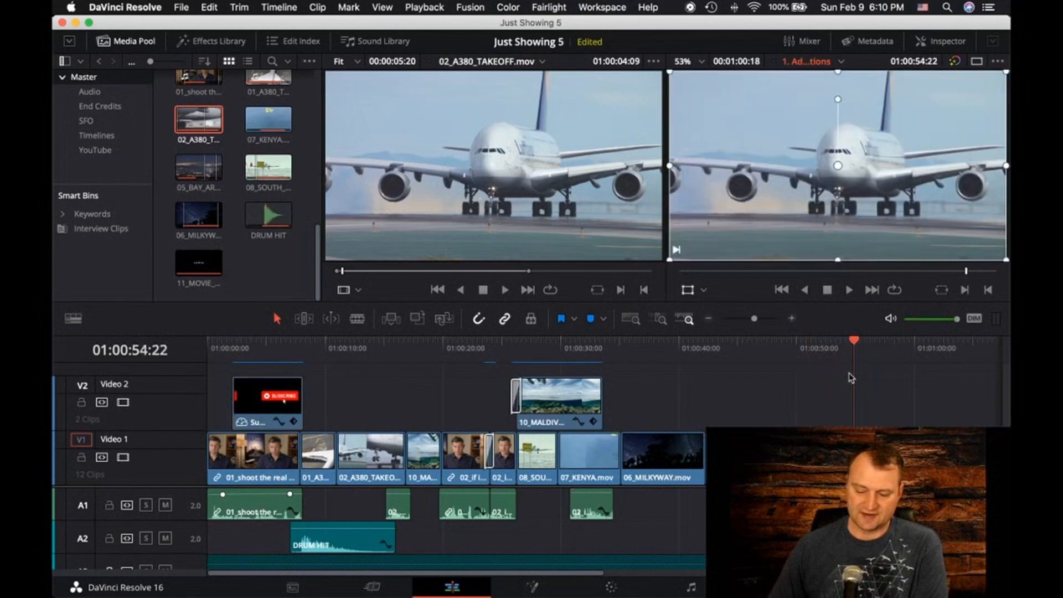
Look through the available standard, Fusion and subtitle presets in the Effects Library's Titles category
left_click(224, 42)
left_click(111, 133)
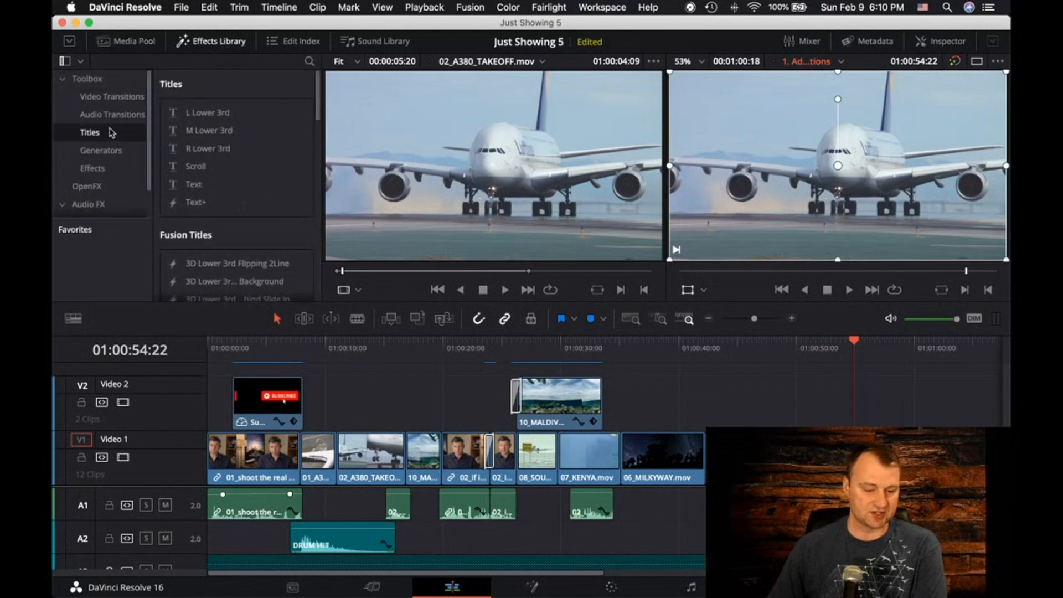
left_click(197, 167)
scroll(210, 198, "down", 2)
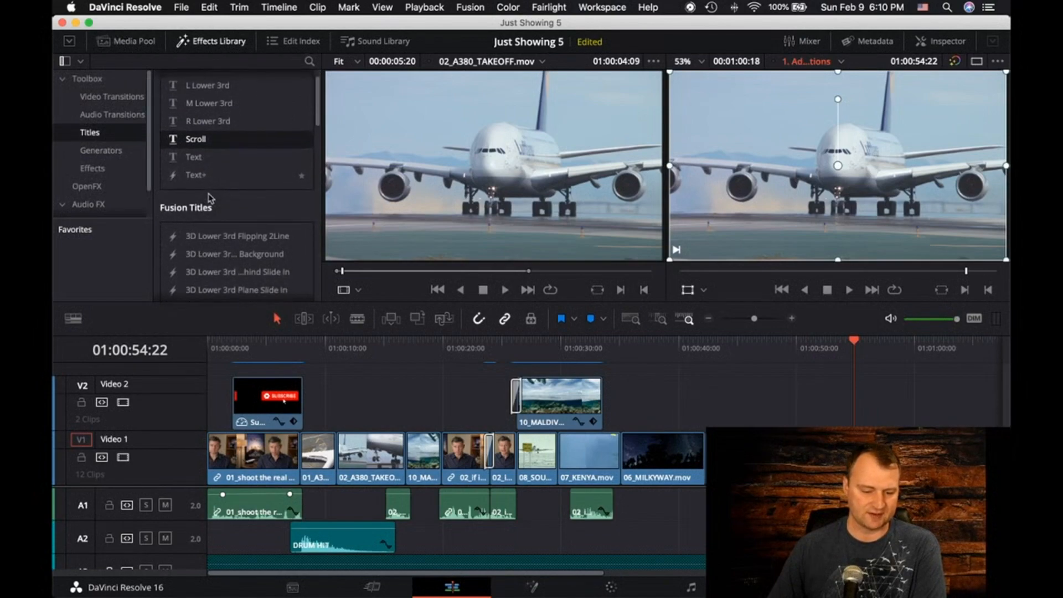
scroll(210, 198, "down", 4)
scroll(211, 197, "down", 6)
scroll(210, 198, "down", 10)
scroll(210, 198, "down", 9)
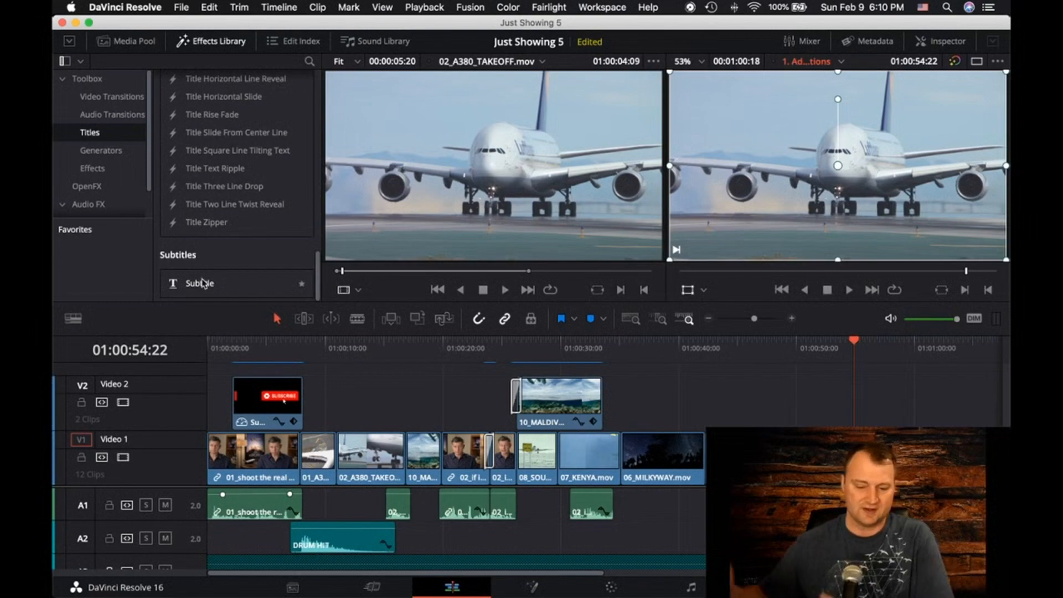
scroll(209, 191, "up", 20)
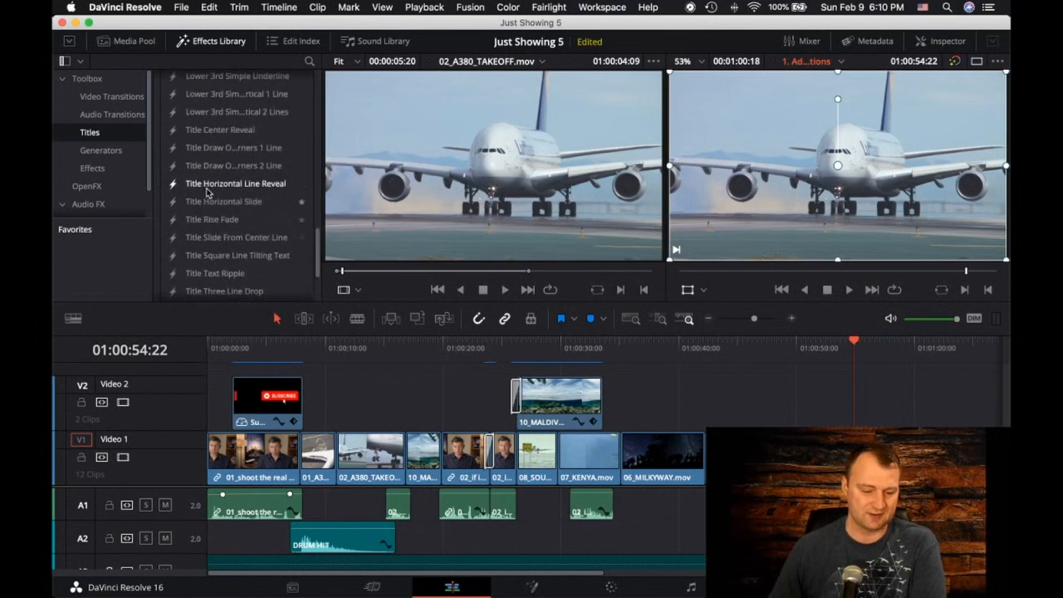
scroll(206, 192, "up", 10)
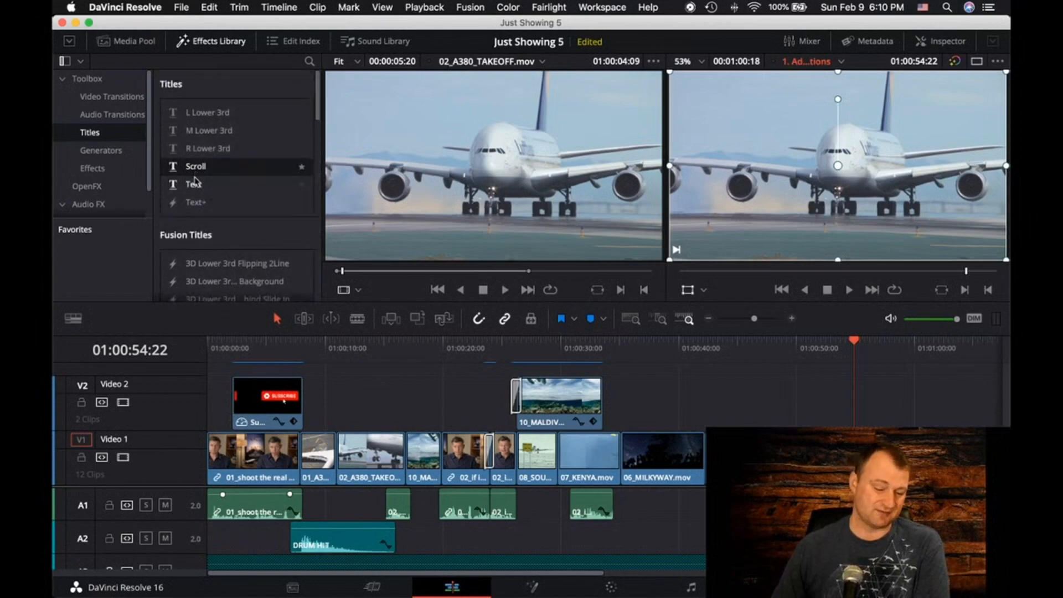
Place the 3D Lower 3rd Plane Slide In title on Video 2 at 01:00:54:22 and show its properties in the Inspector
scroll(209, 198, "down", 5)
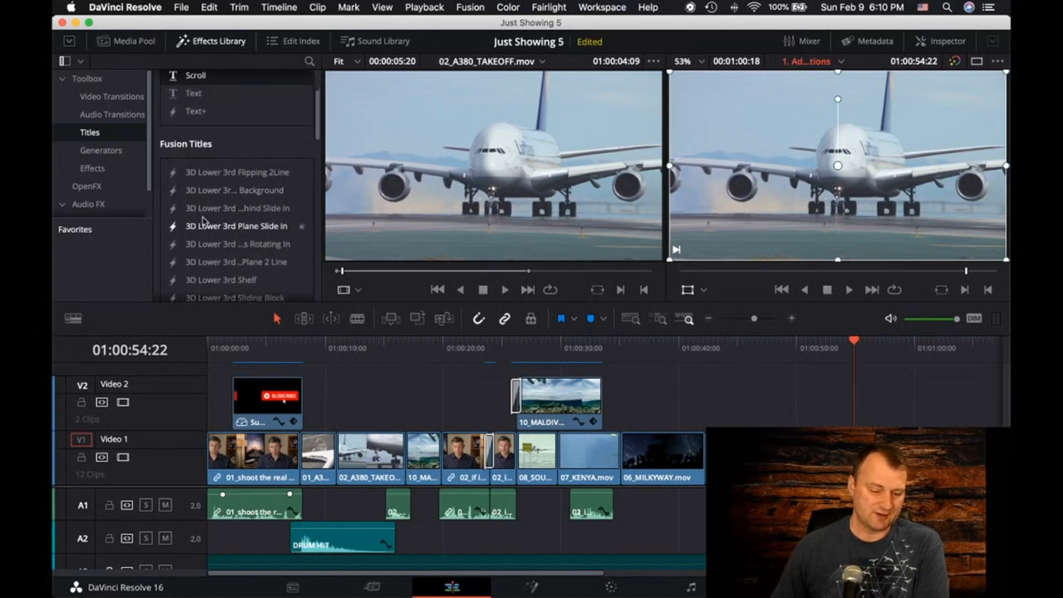
left_click_drag(202, 228, 848, 418)
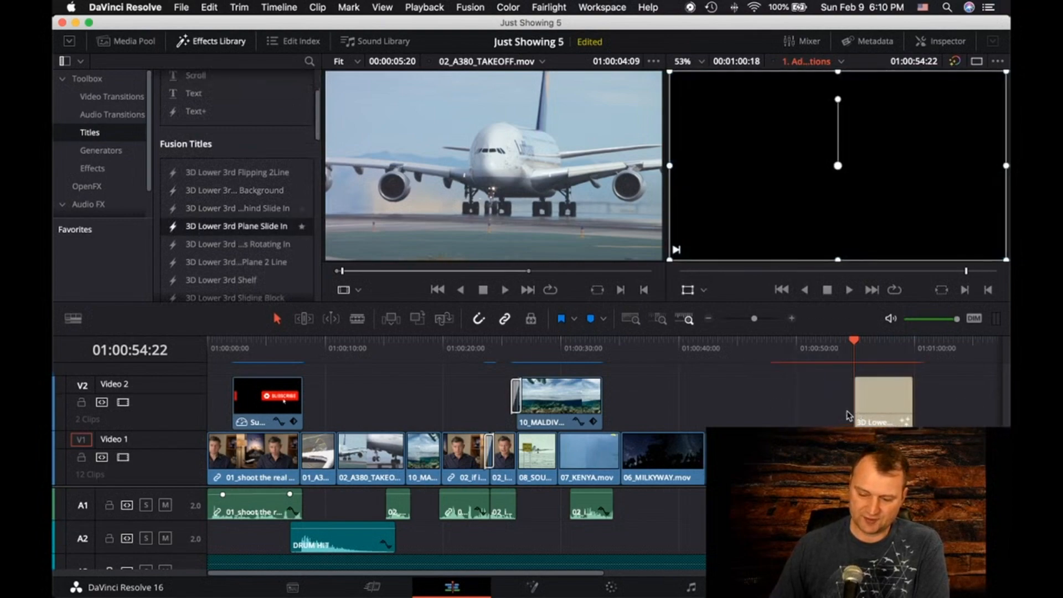
double_click(879, 408)
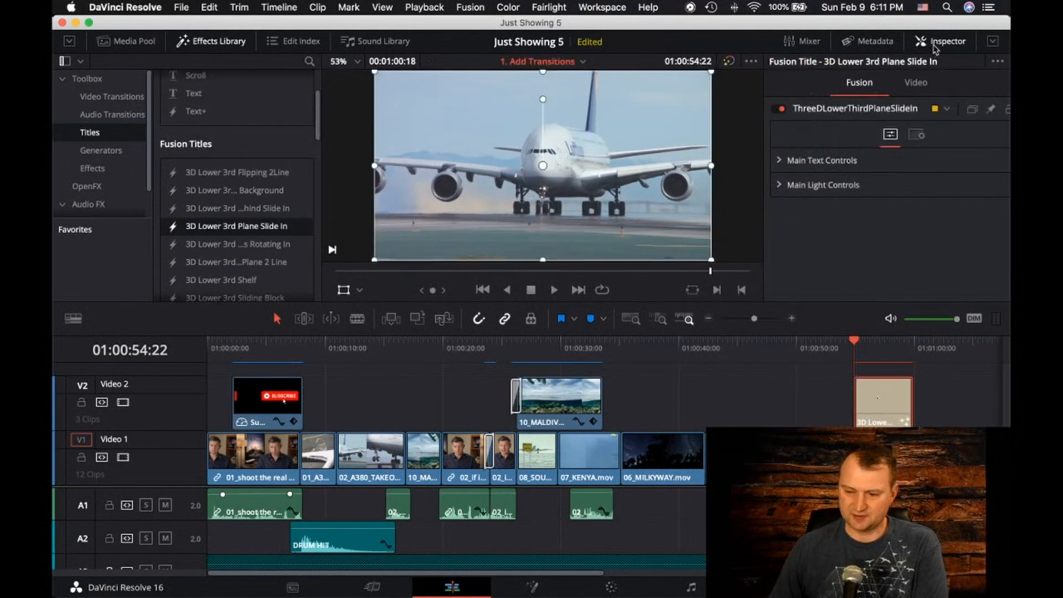
Review the title's composite, transform and cropping properties and return to its Fusion settings
left_click(915, 83)
scroll(865, 110, "up", 2)
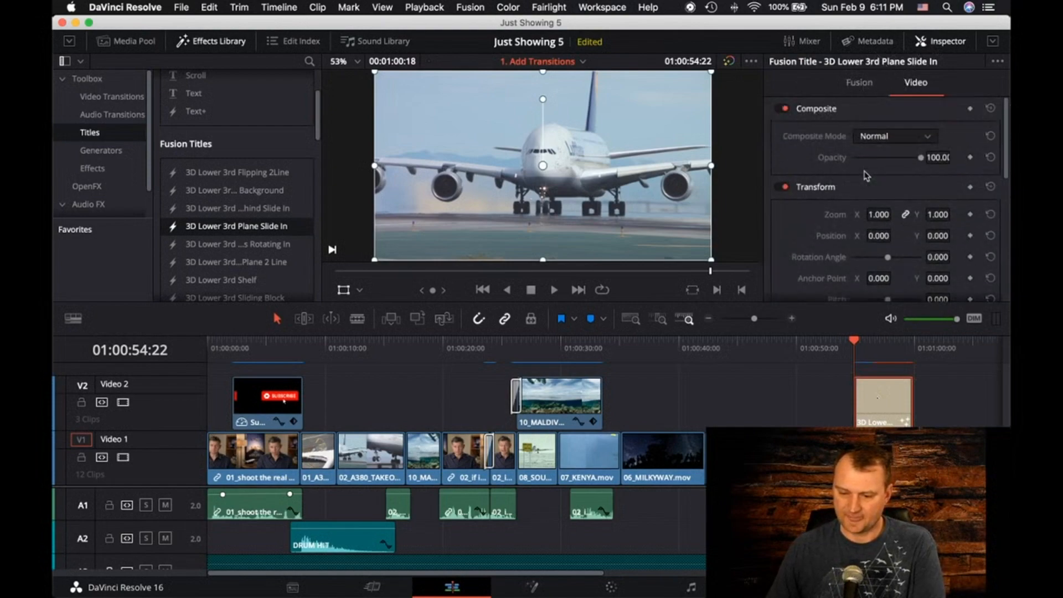
scroll(922, 188, "down", 10)
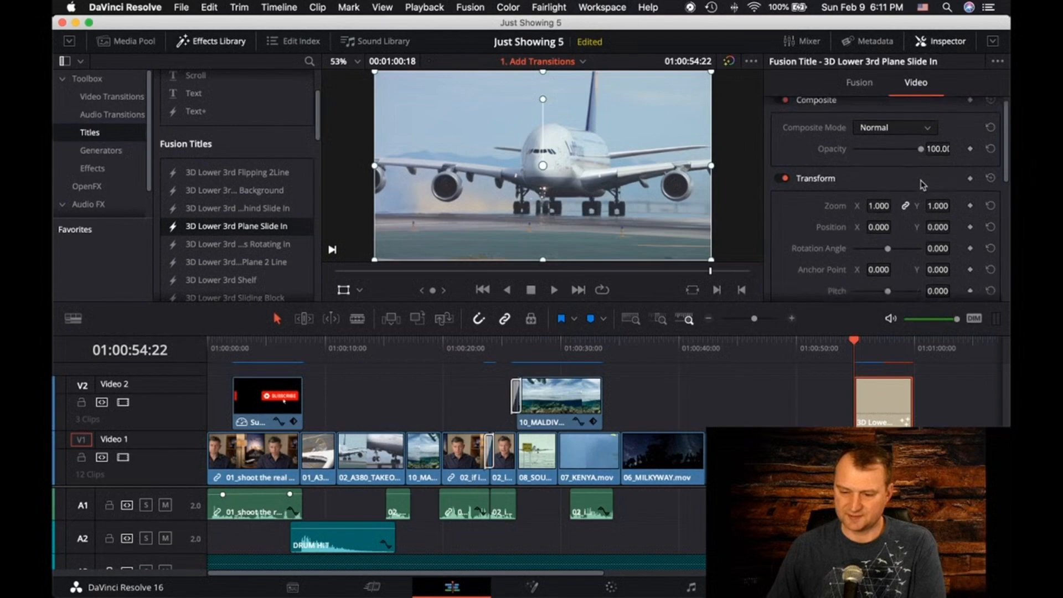
scroll(859, 186, "up", 10)
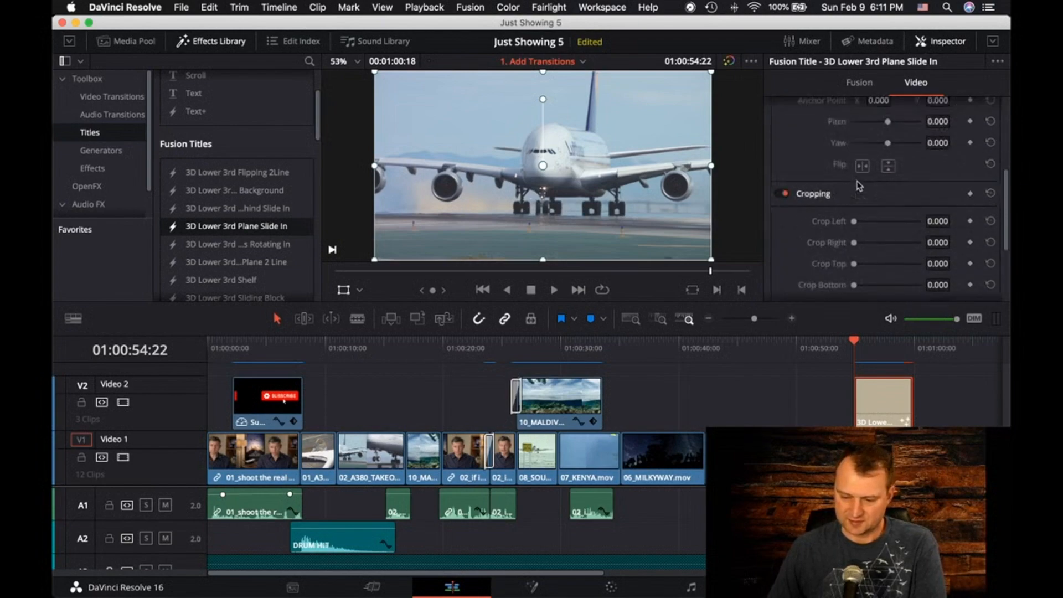
left_click(859, 84)
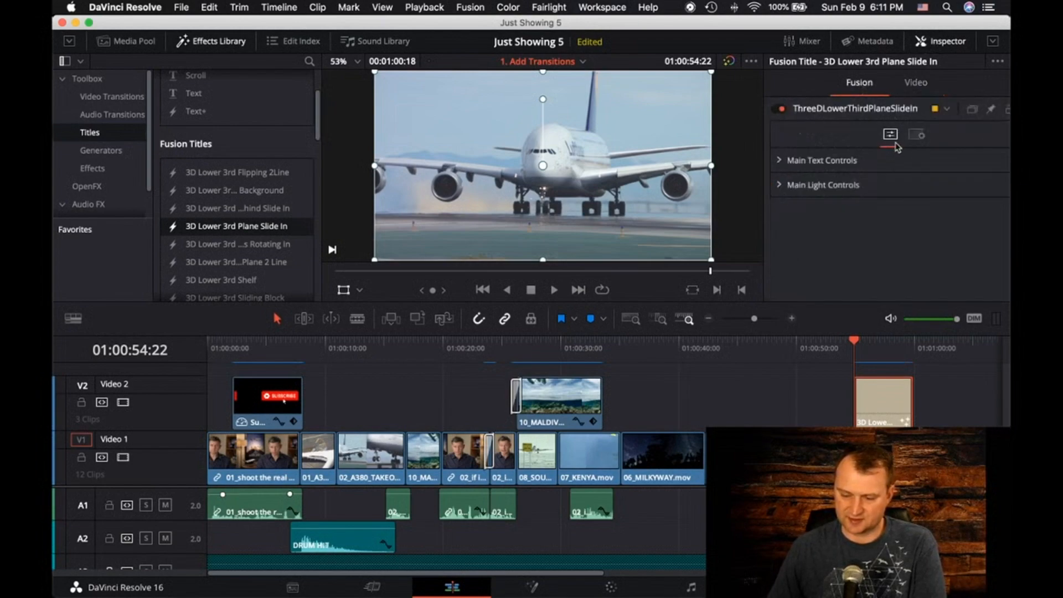
Replace the title's main styled text with "Look At Plane!!!" and a second line "lol", keeping the Open Sans Bold font
left_click(776, 162)
scroll(896, 177, "down", 3)
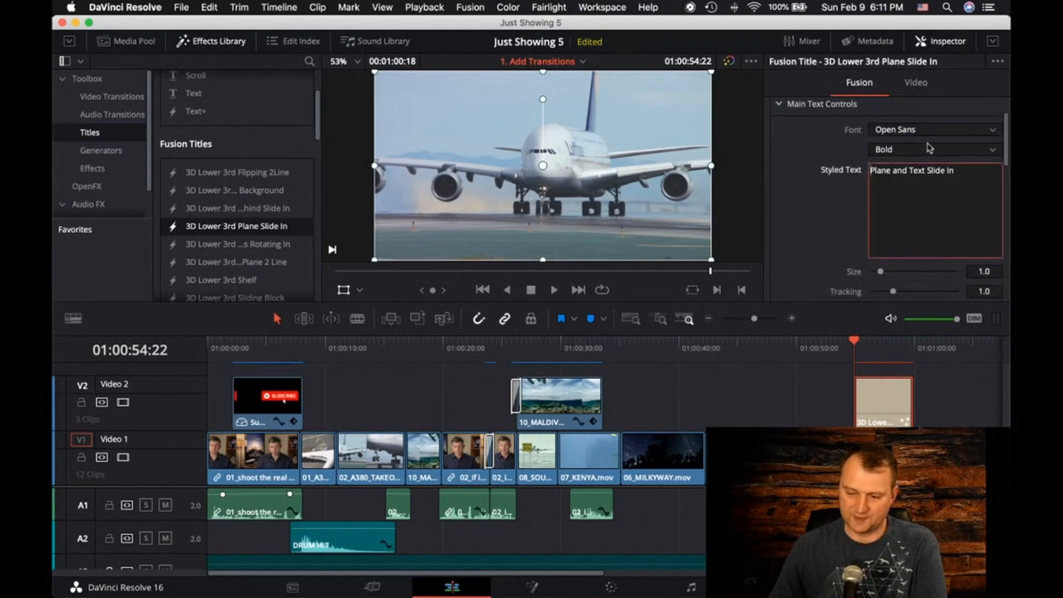
left_click(929, 120)
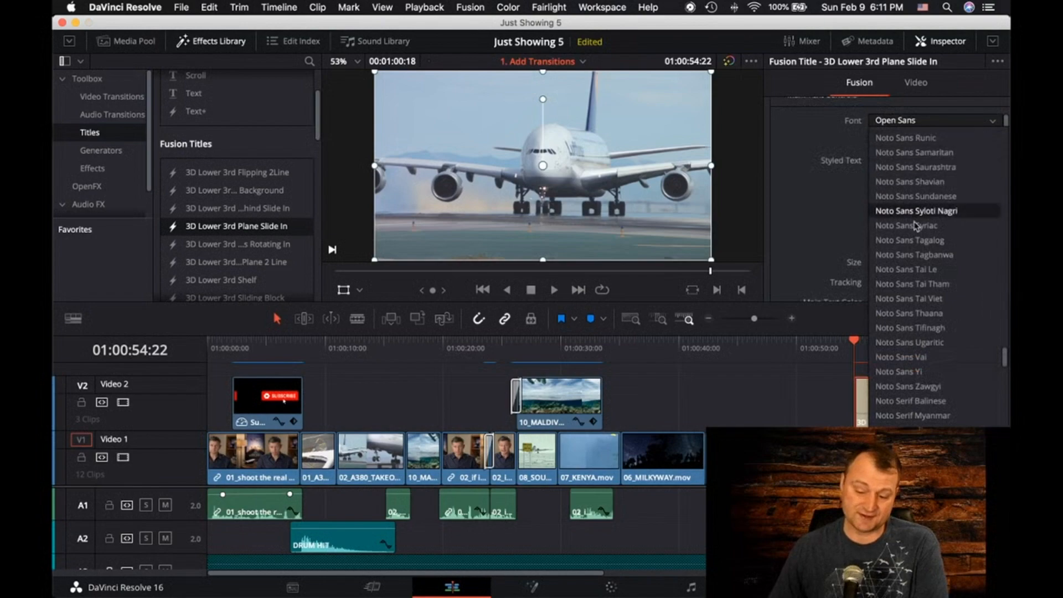
left_click(817, 226)
left_click(949, 167)
left_click_drag(974, 158, 877, 180)
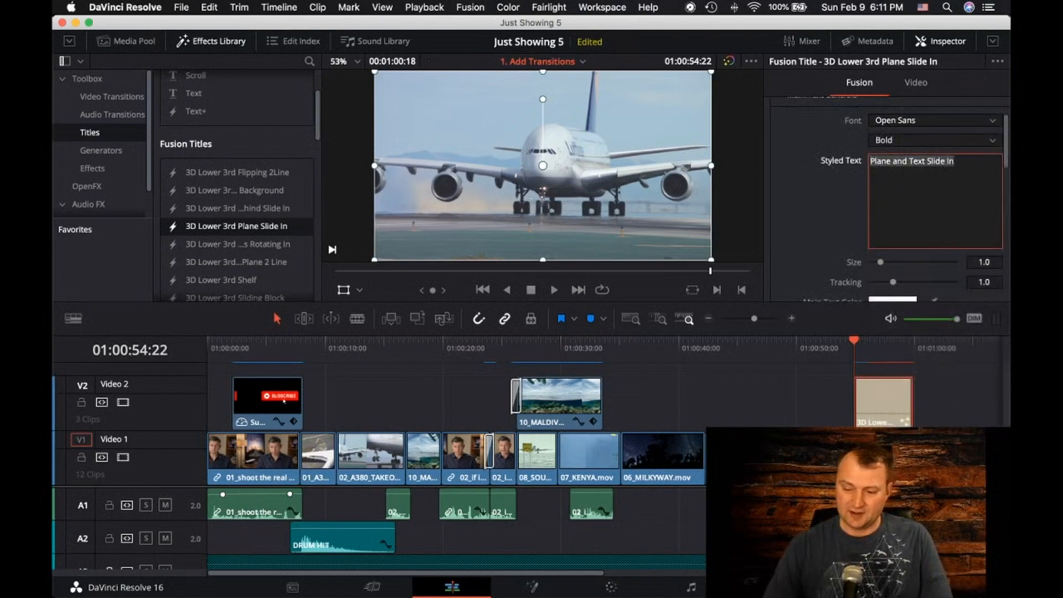
type("T")
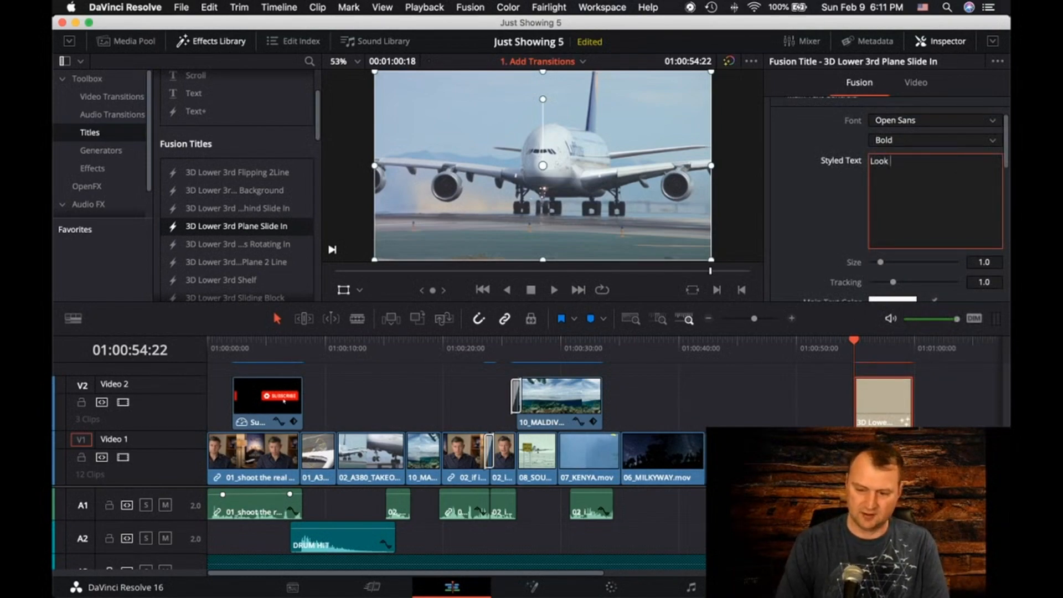
type("ook At Plane!!!")
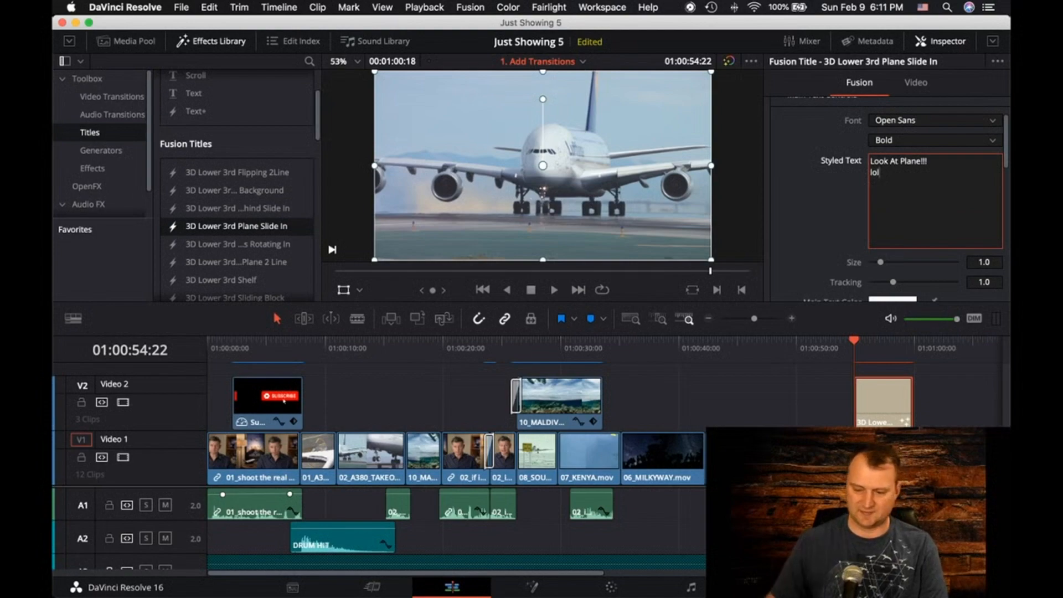
left_click(813, 193)
Play back the two-line lower third over the airplane clip, including a run from 01:00:52:20
scroll(812, 194, "down", 3)
key("space")
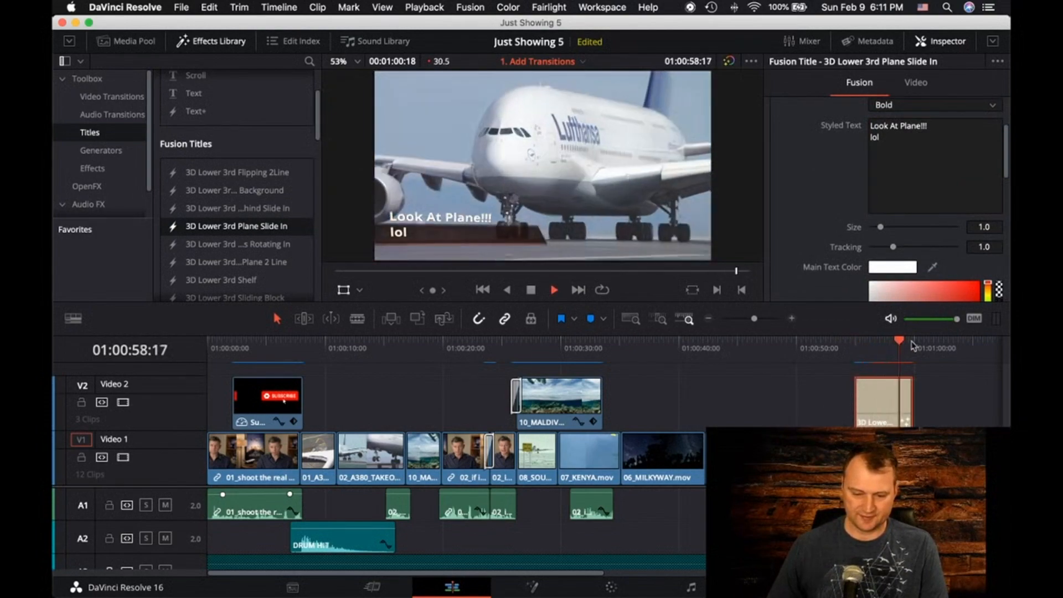
left_click_drag(914, 344, 829, 348)
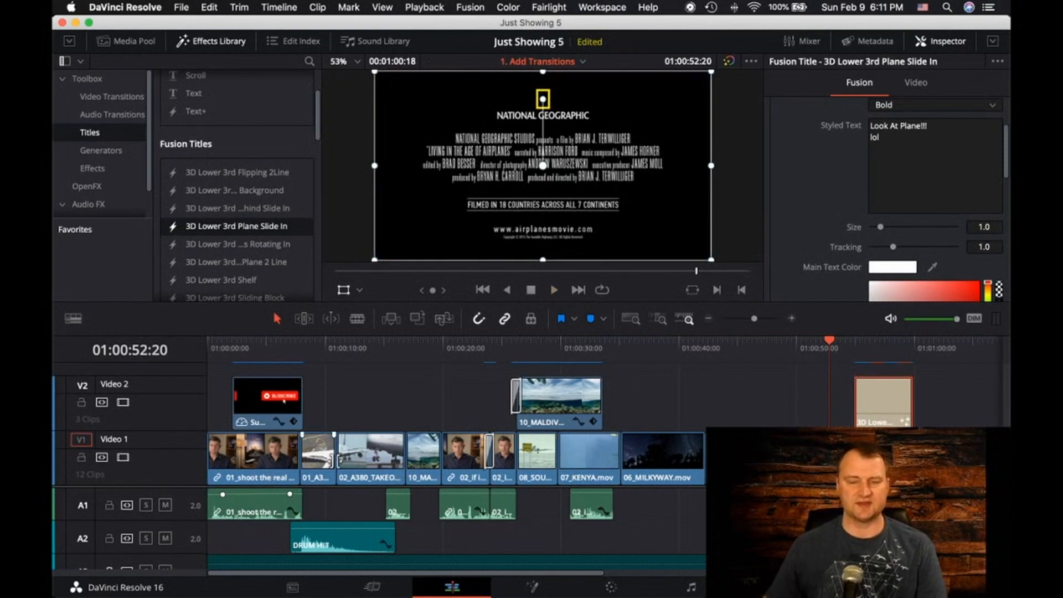
key("space")
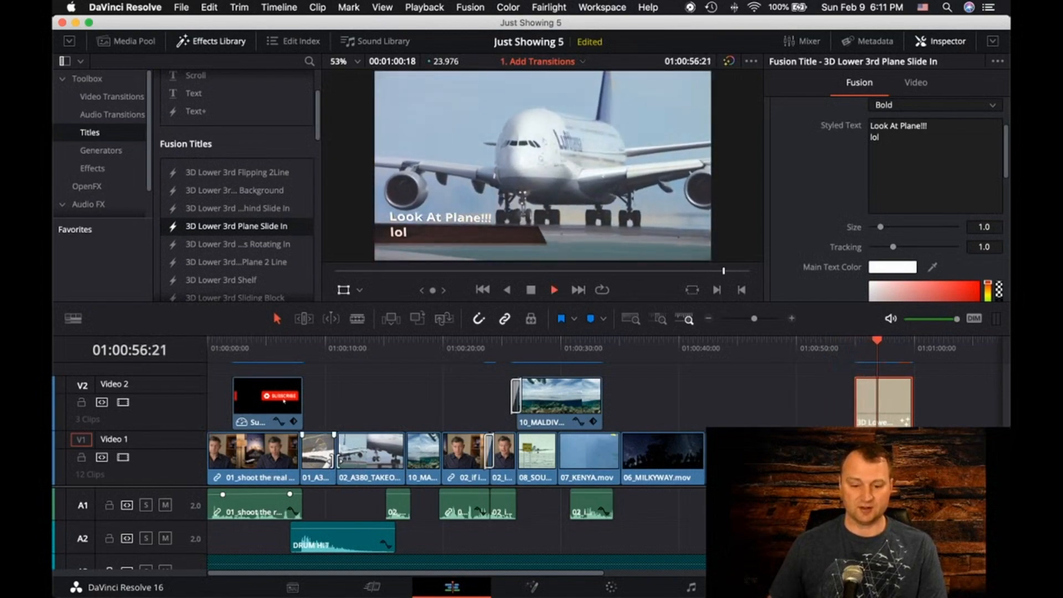
key("space")
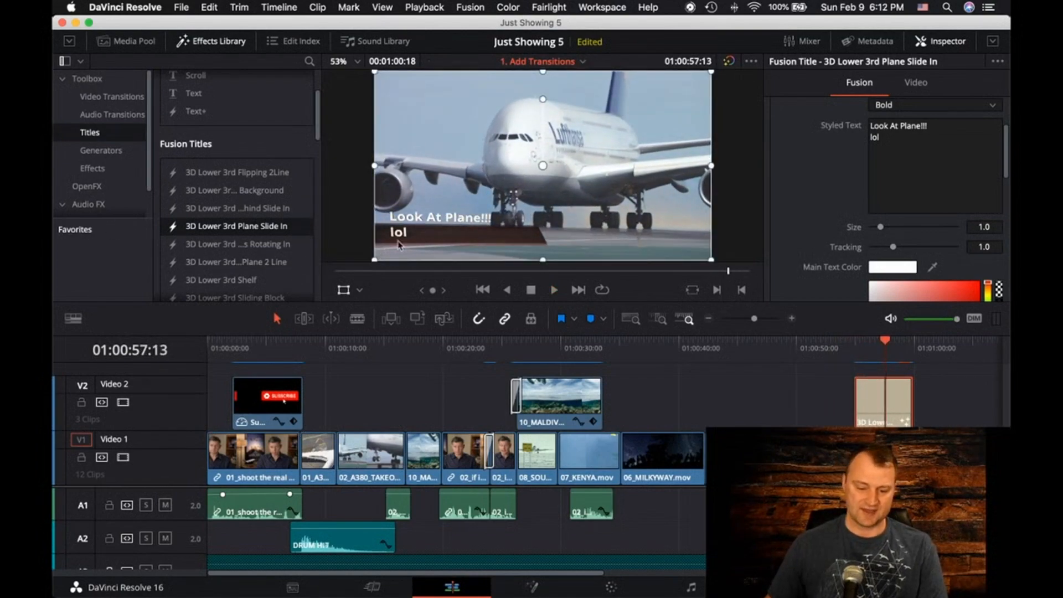
Try a third line "agin" in the title and cut the text back to the single line "Look At Plane!!!"
left_click(905, 148)
key("Return")
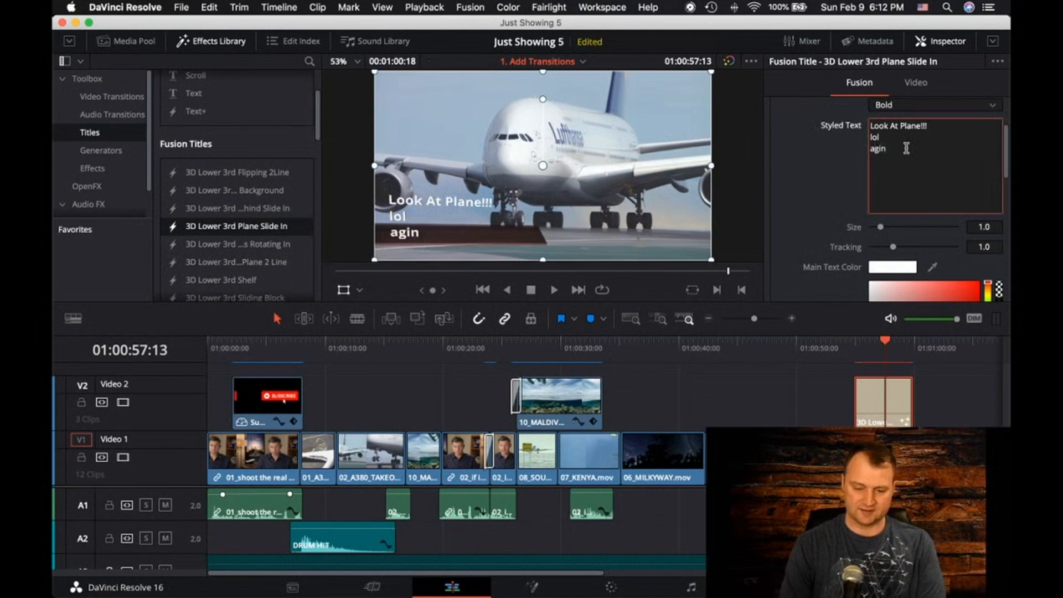
type("agin")
key("BackSpace")
key("BackSpace")
key("BackSpace")
key("BackSpace")
key("BackSpace")
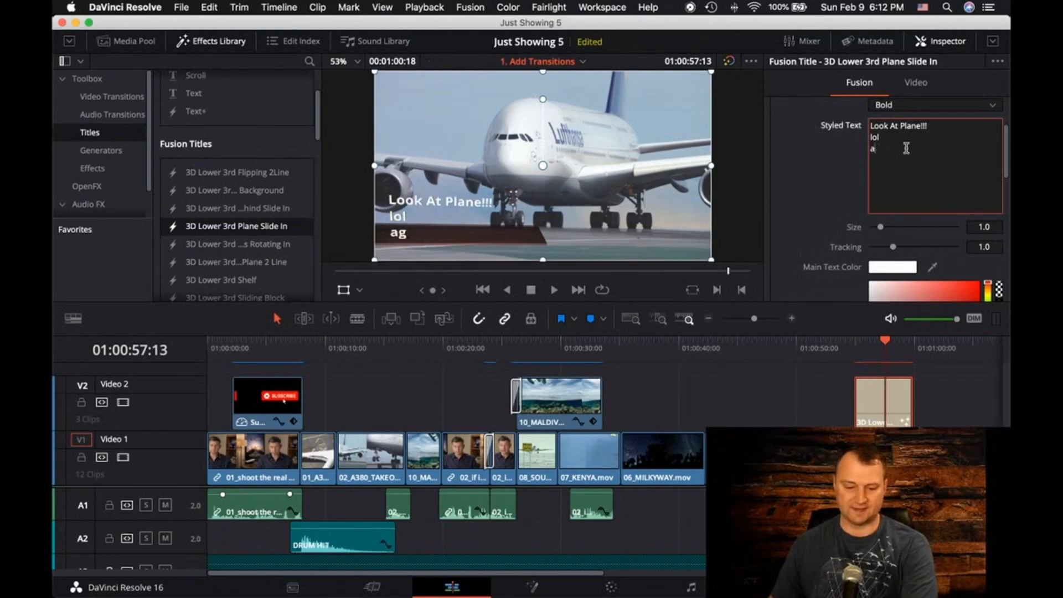
key("BackSpace")
key("BackSpace")
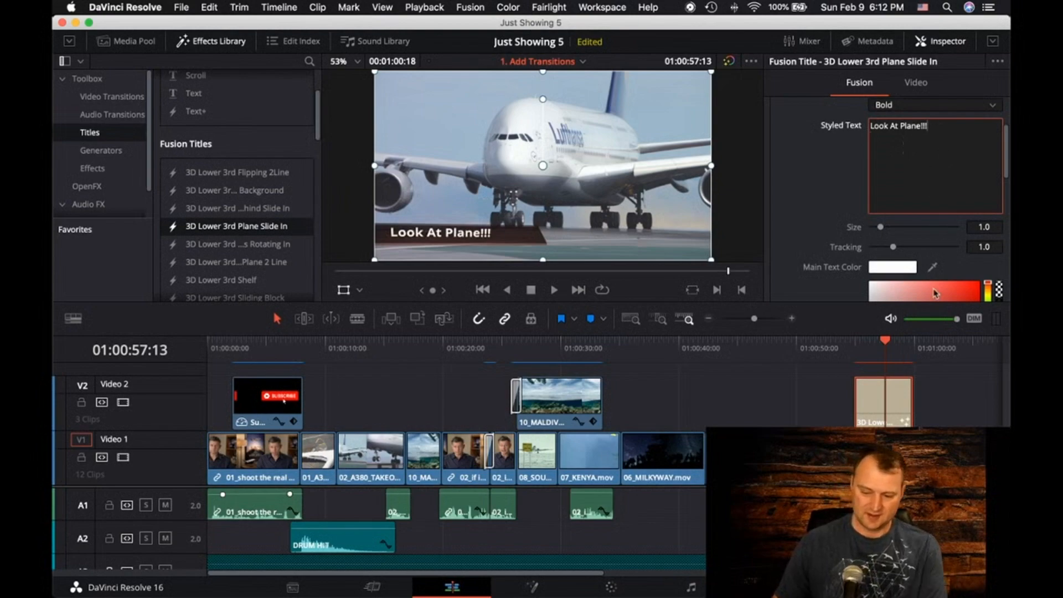
Play the single-line title from its start and stop at 01:00:56:00
left_click_drag(888, 340, 854, 343)
key("space")
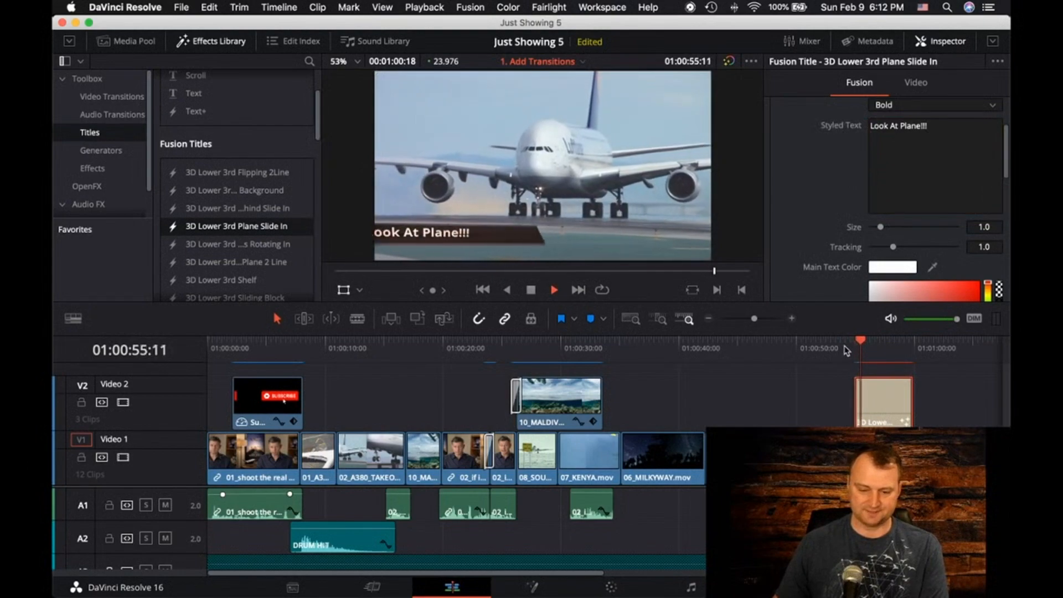
key("space")
Increase the title text's size to 1.42 and its tracking to 1.134
scroll(853, 210, "up", 1)
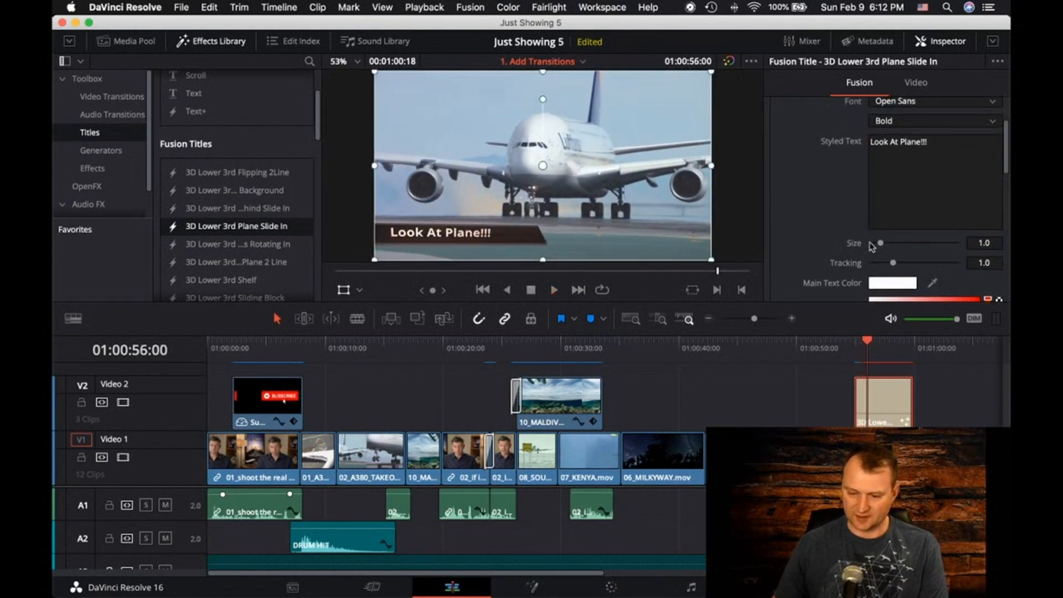
left_click_drag(881, 248, 896, 265)
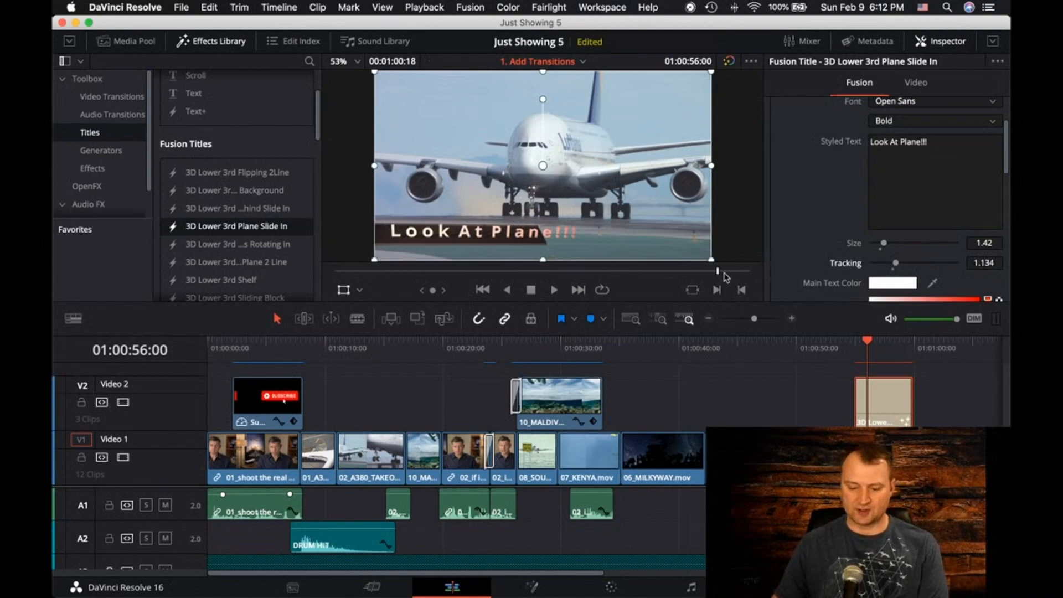
Set the title's main text color to magenta with red 0.988, green 0 and blue 0.851
scroll(873, 269, "down", 1)
scroll(873, 270, "down", 5)
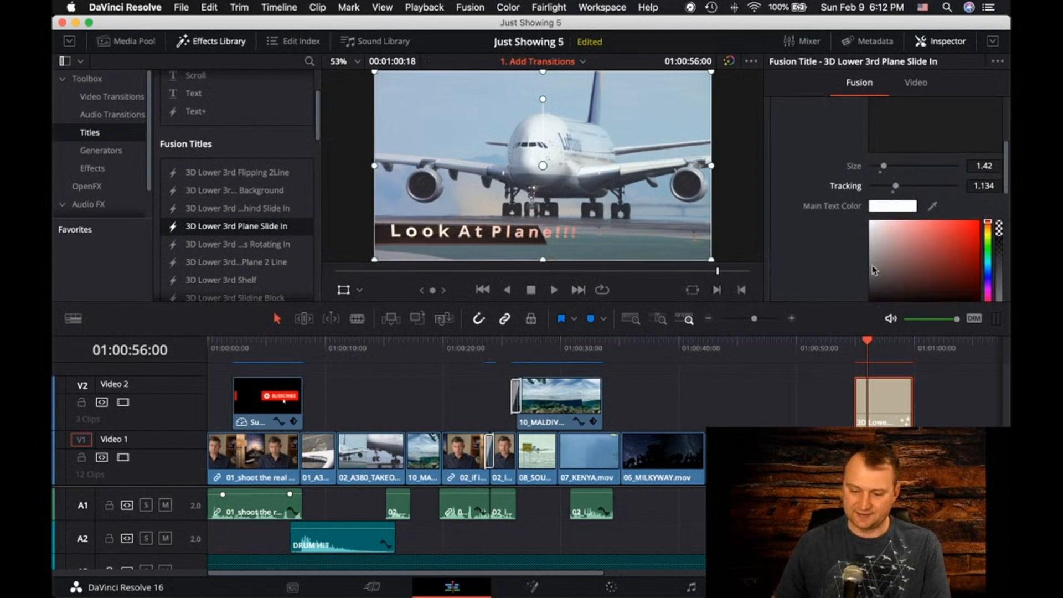
left_click(898, 205)
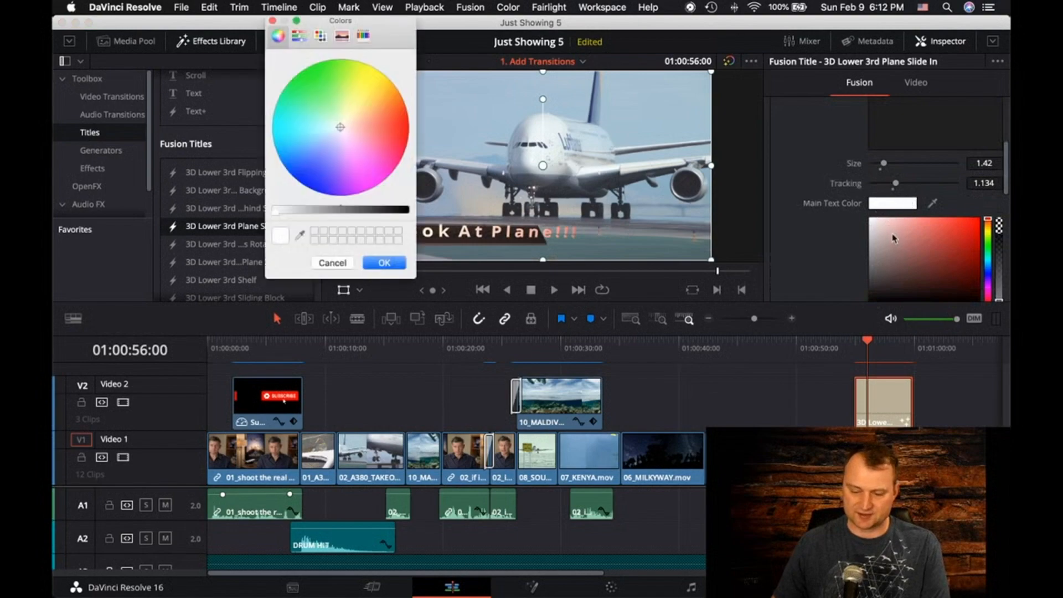
left_click_drag(361, 95, 378, 177)
left_click(396, 268)
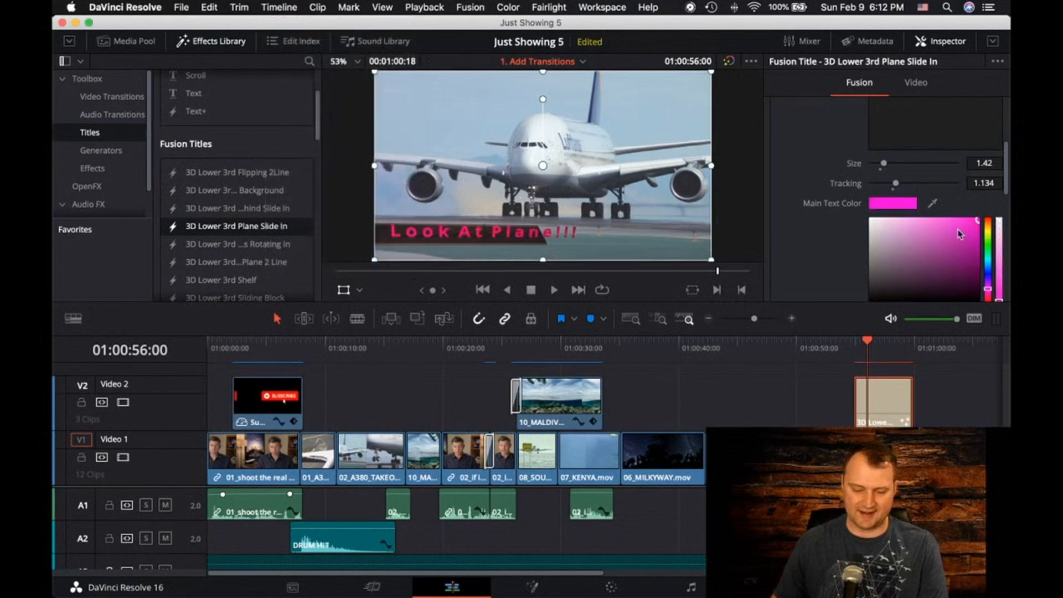
Set the title's specular color to a bright cyan
scroll(811, 227, "down", 5)
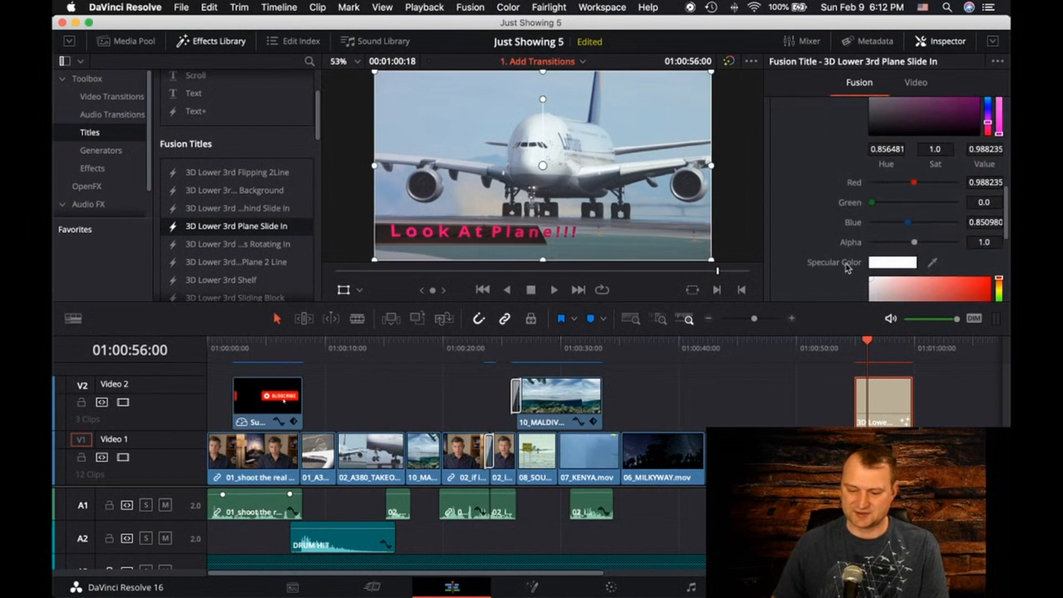
scroll(847, 268, "down", 2)
scroll(850, 265, "down", 2)
left_click(896, 181)
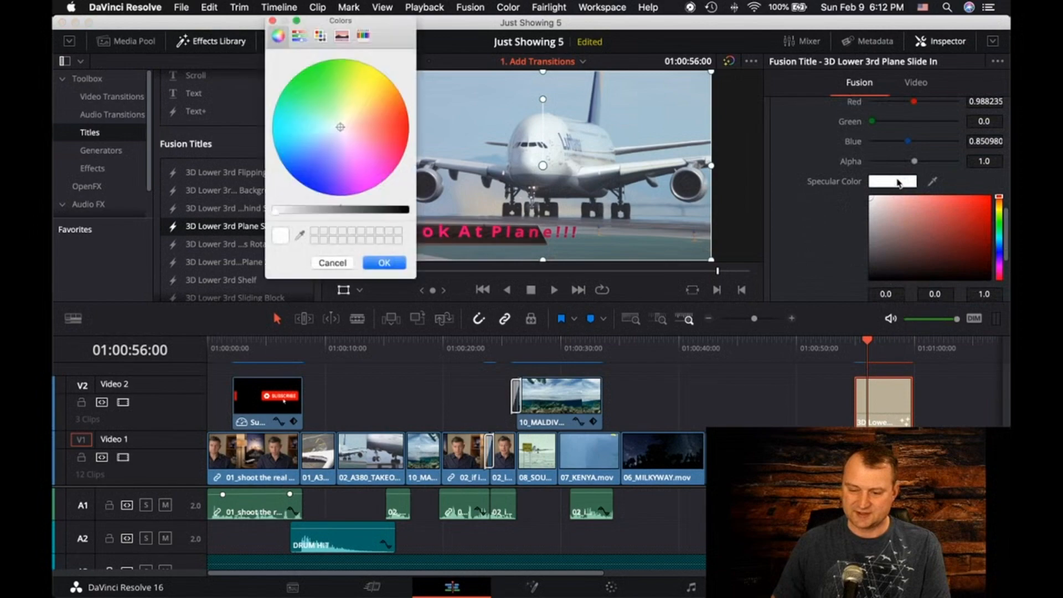
left_click_drag(345, 120, 291, 140)
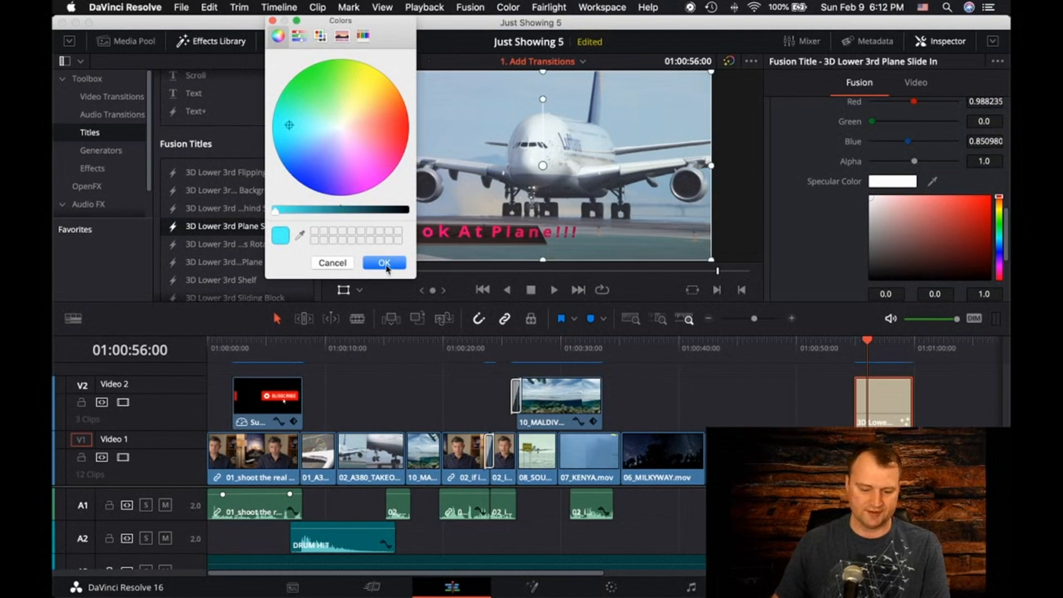
left_click(385, 263)
Expand the title's main light controls and set the light color to yellow with red 1.0, green 0.969 and blue 0.086
scroll(807, 217, "down", 2)
scroll(807, 217, "down", 5)
left_click(791, 279)
scroll(809, 249, "down", 5)
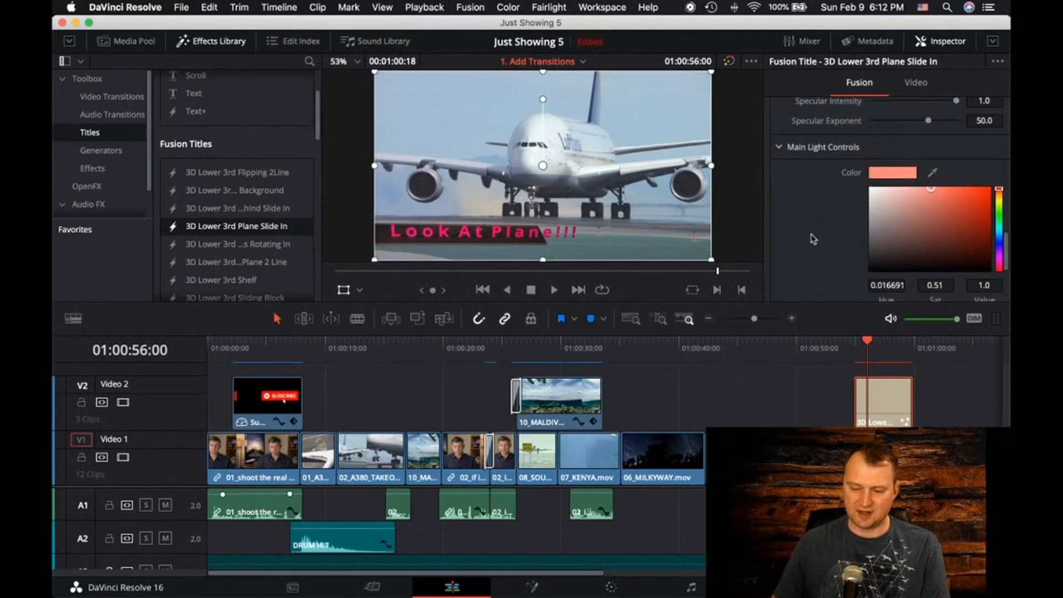
scroll(892, 169, "down", 2)
left_click(900, 142)
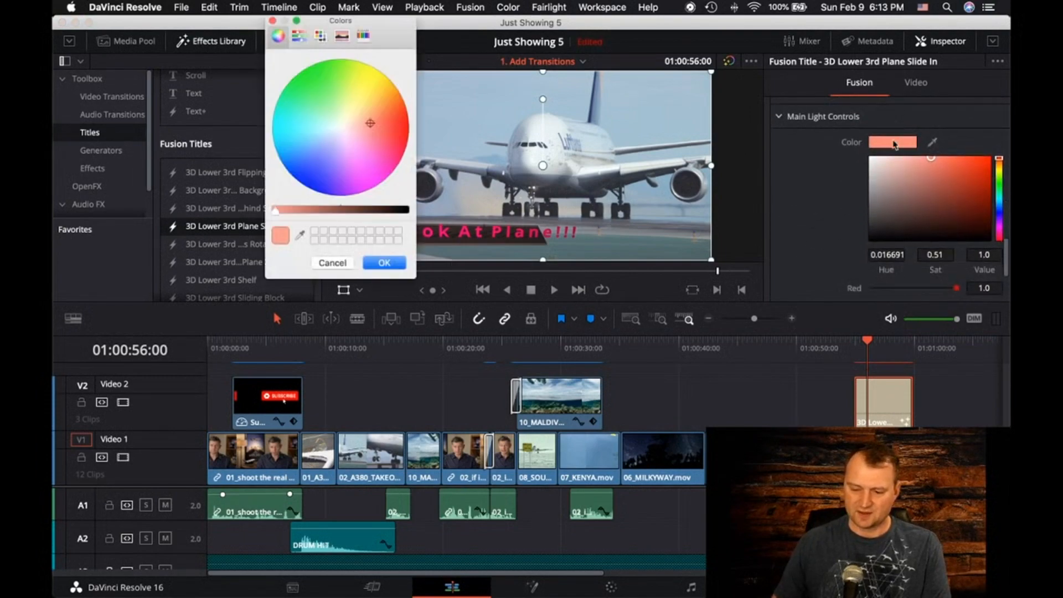
left_click_drag(368, 120, 374, 80)
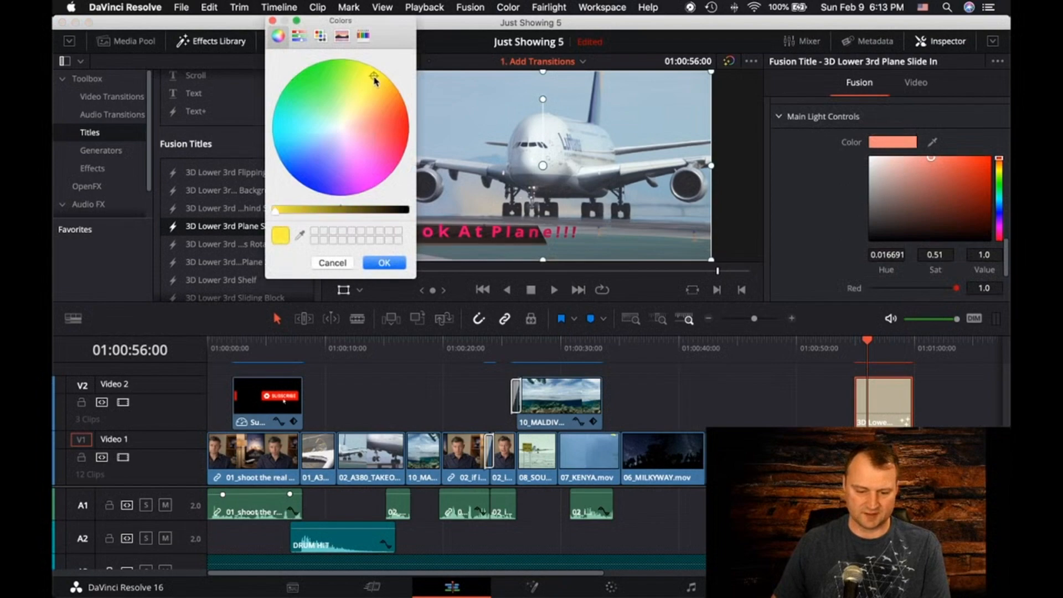
left_click(382, 264)
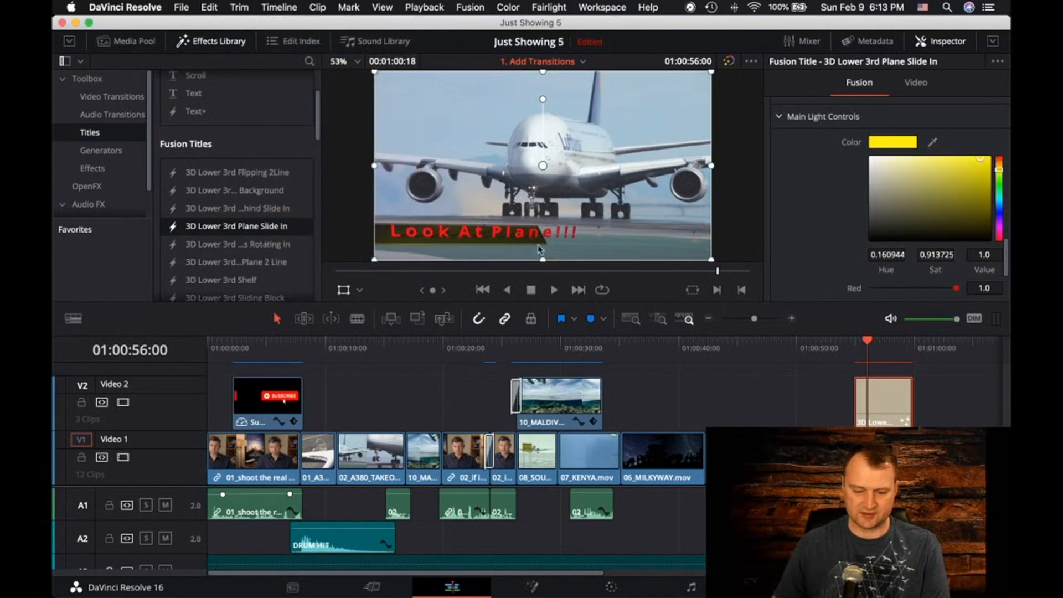
Look over the title's remaining light controls, then hide the Inspector and show it again
scroll(833, 210, "down", 5)
scroll(831, 213, "up", 5)
scroll(830, 215, "down", 3)
scroll(830, 215, "up", 10)
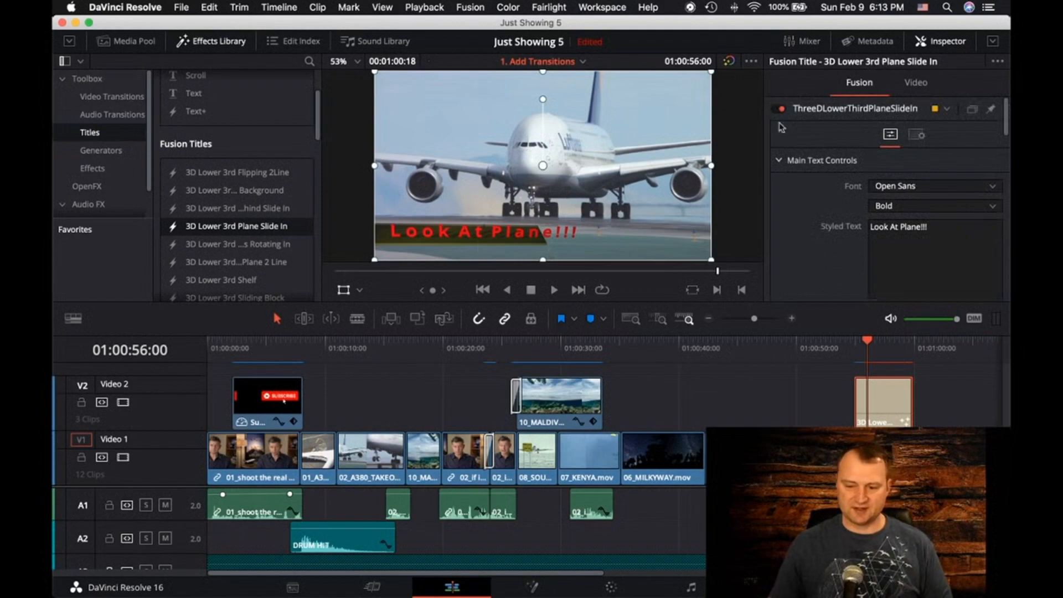
left_click(943, 43)
left_click(943, 43)
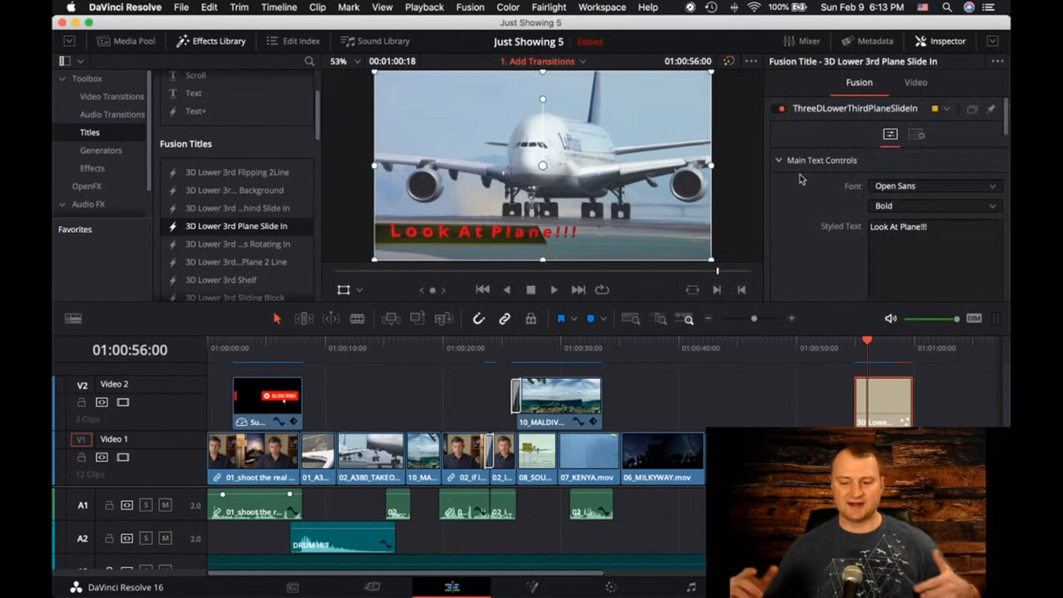
Check the title's comments and incoming-connections settings, then go back through its text, color and lighting controls
left_click(910, 138)
left_click(830, 201)
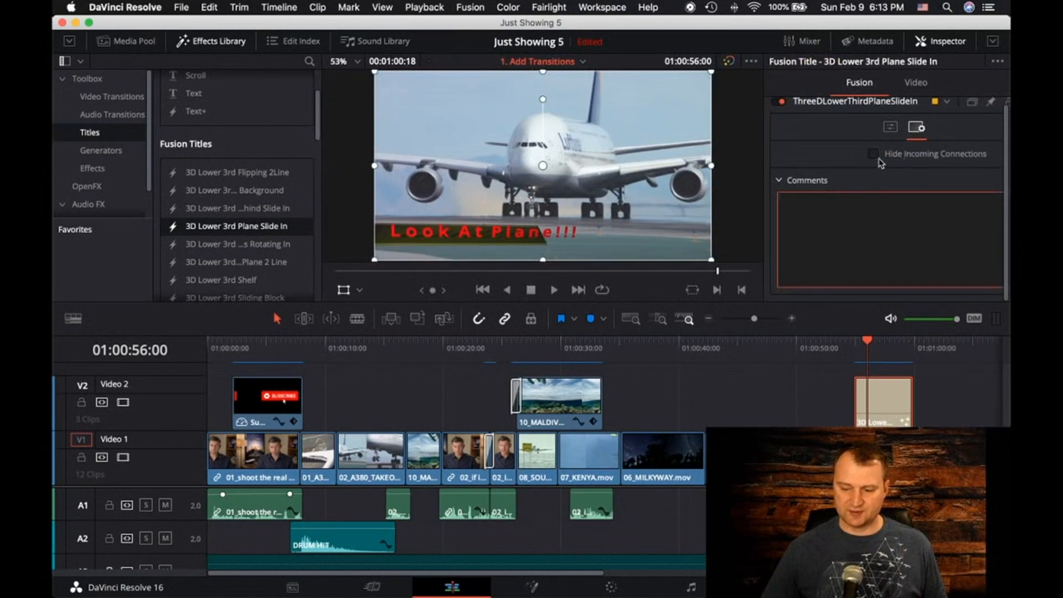
left_click(889, 128)
scroll(836, 210, "up", 1)
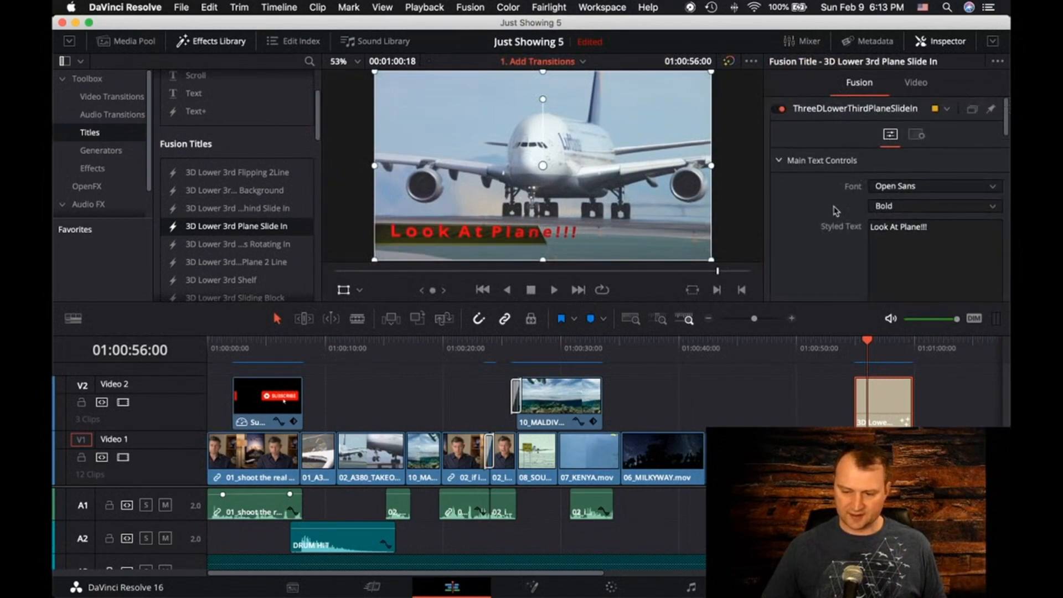
scroll(837, 173, "down", 10)
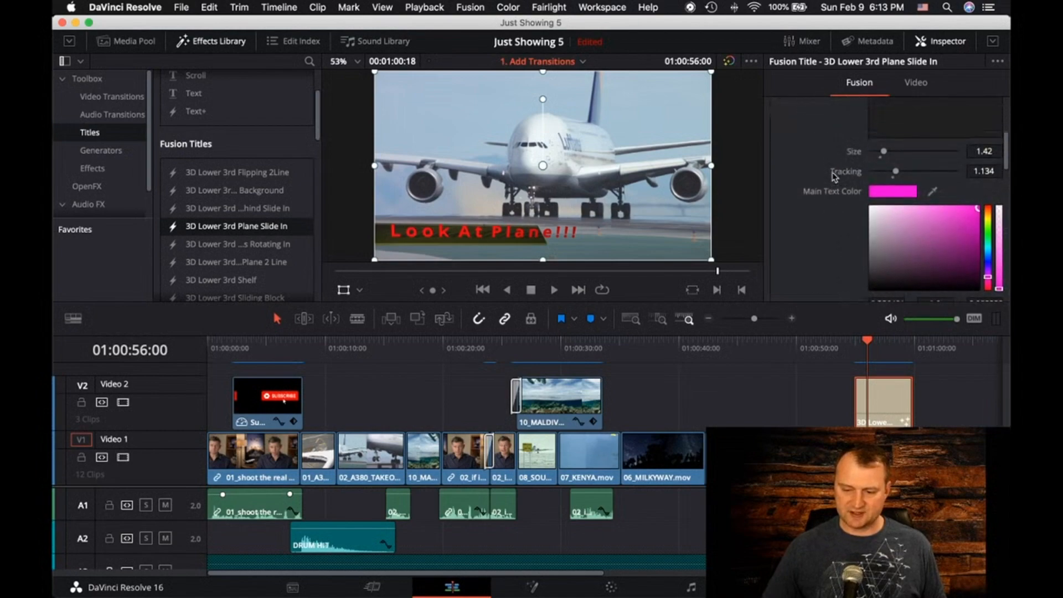
scroll(835, 180, "down", 8)
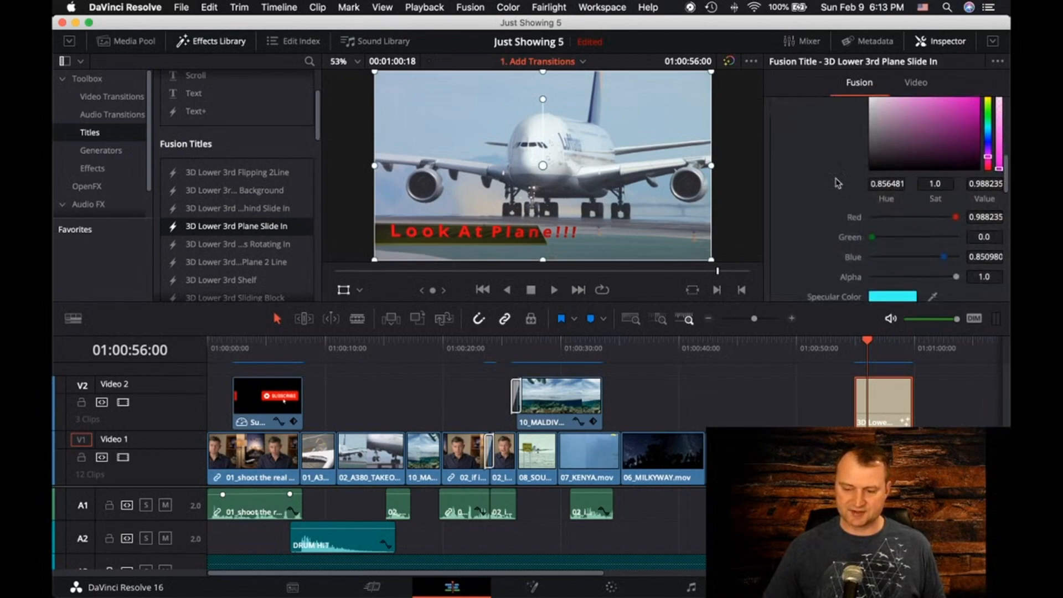
scroll(839, 178, "down", 10)
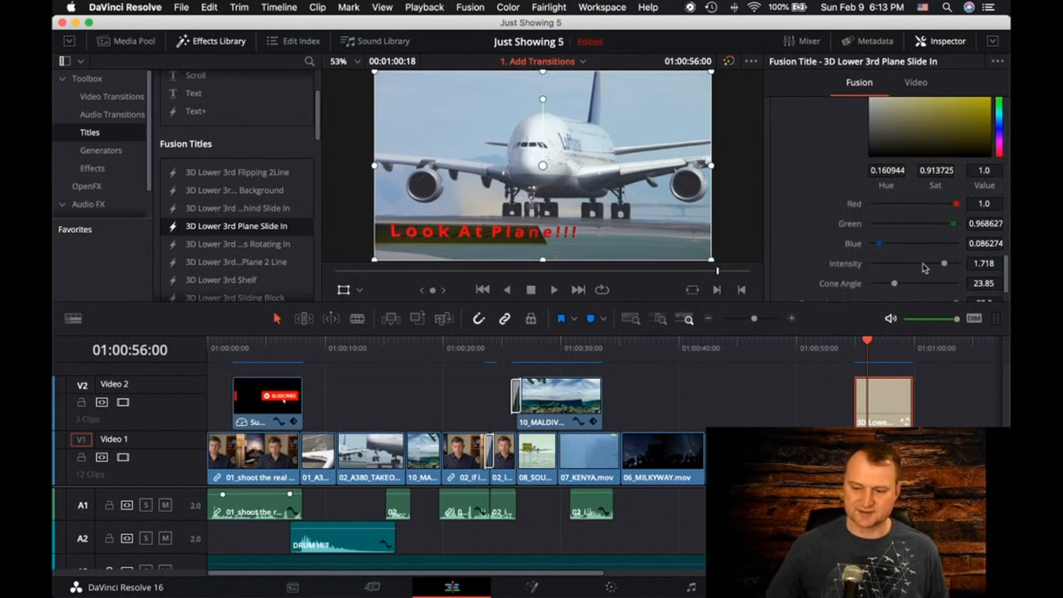
Show the metadata of the 02_A380_TAKEOFF.mov clip beneath the title and look through its clip details
left_click(867, 41)
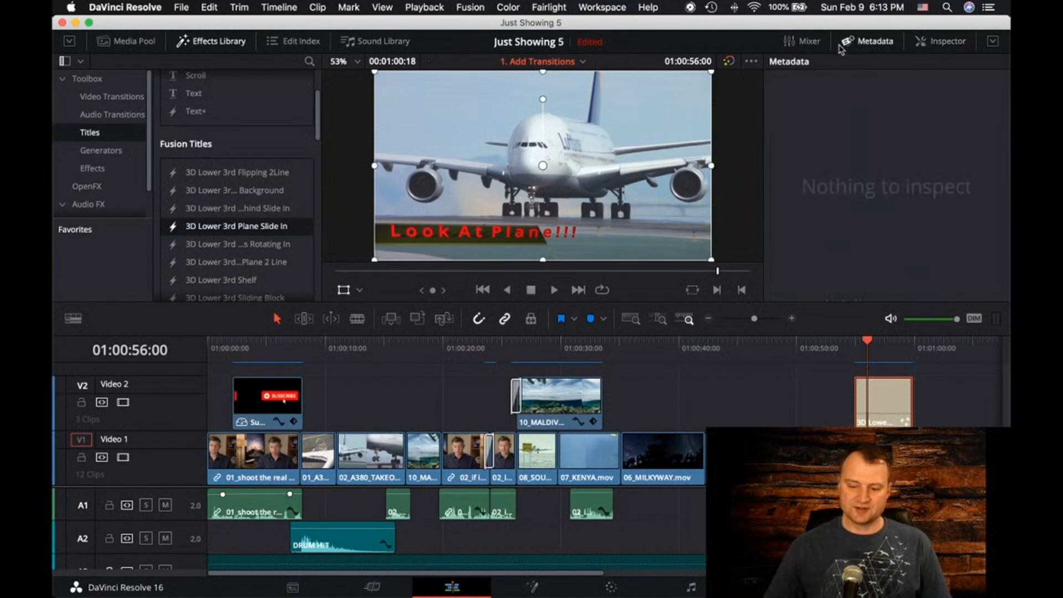
left_click(881, 458)
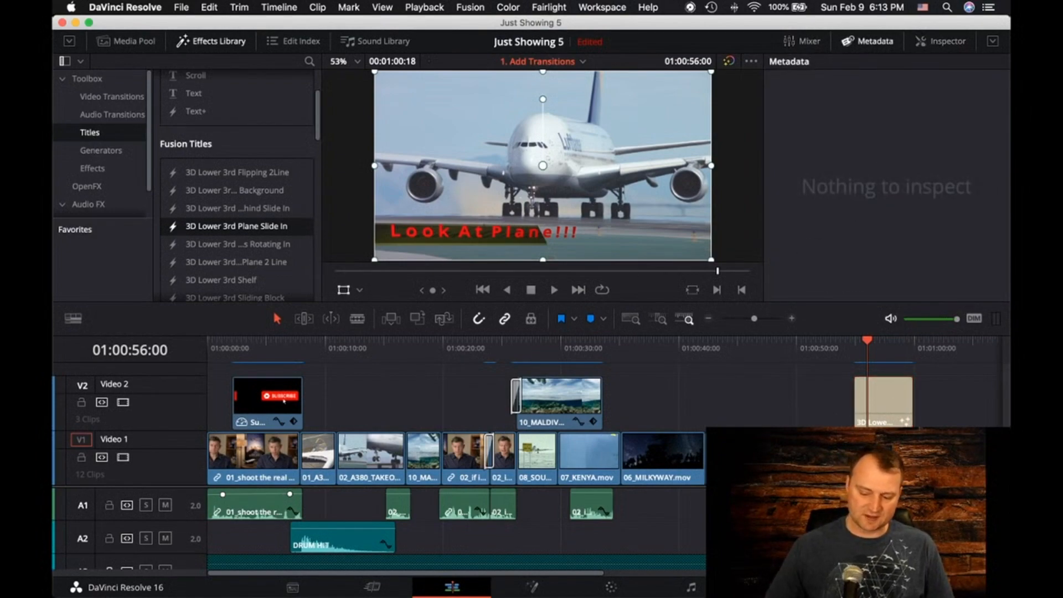
scroll(866, 185, "down", 5)
scroll(864, 186, "down", 3)
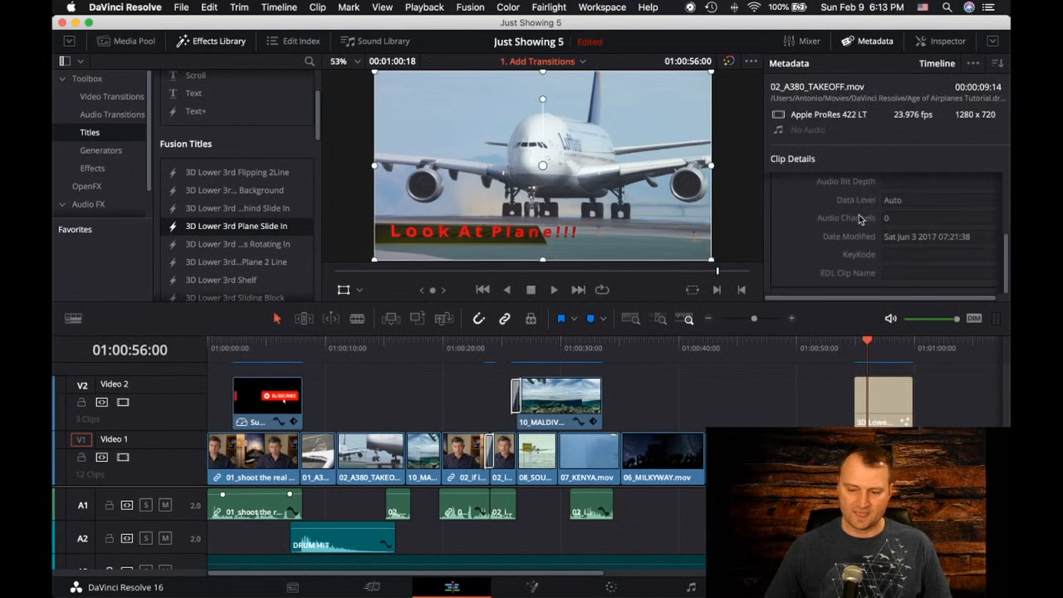